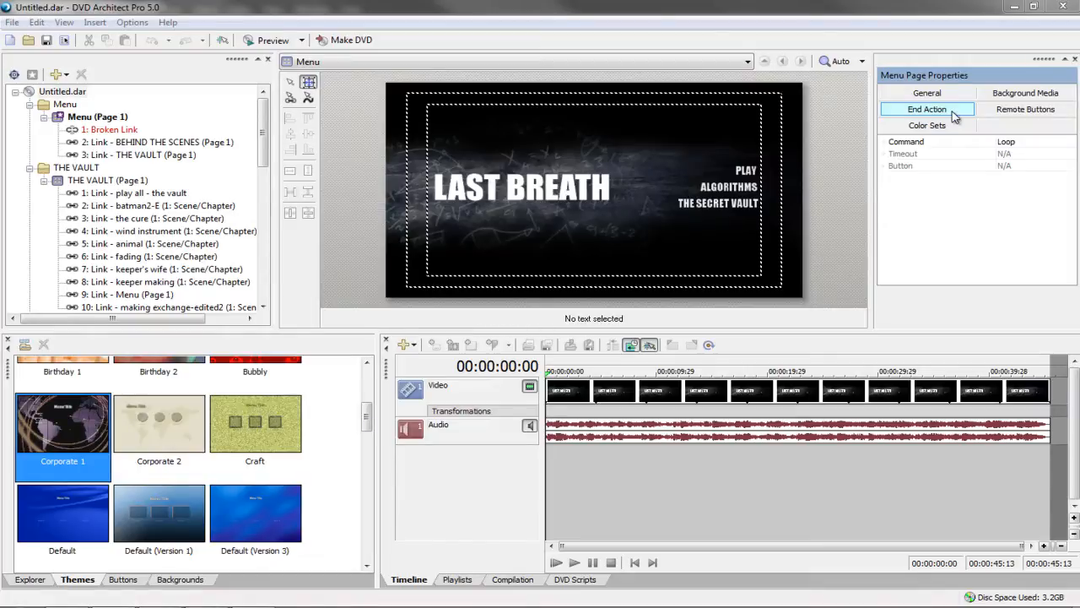
Preview the disc and move the main menu highlight between PLAY, ALGORITHMS and THE SECRET VAULT
{"action": "left_click", "coordinate": [270, 40]}
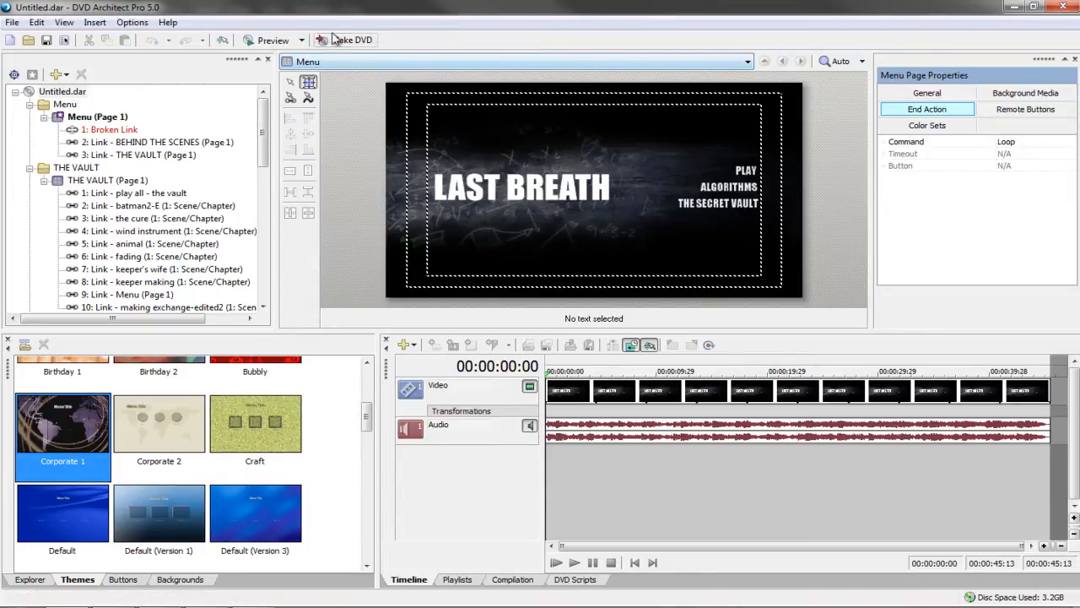
{"action": "left_click", "coordinate": [262, 42]}
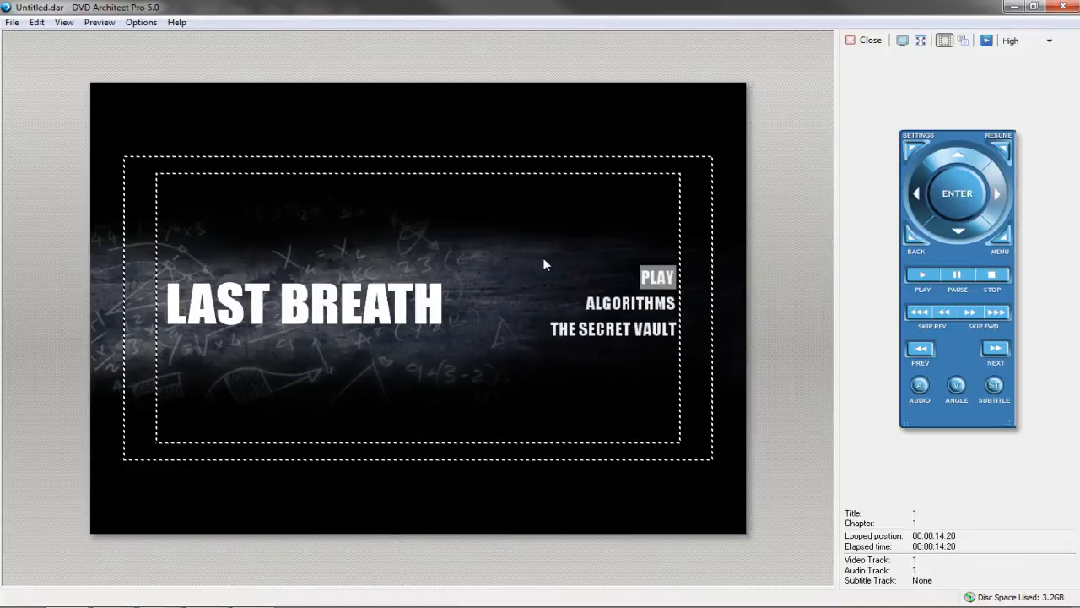
{"action": "key", "text": "Down"}
{"action": "key", "text": "Down"}
{"action": "key", "text": "Down"}
{"action": "key", "text": "Down"}
{"action": "key", "text": "Down"}
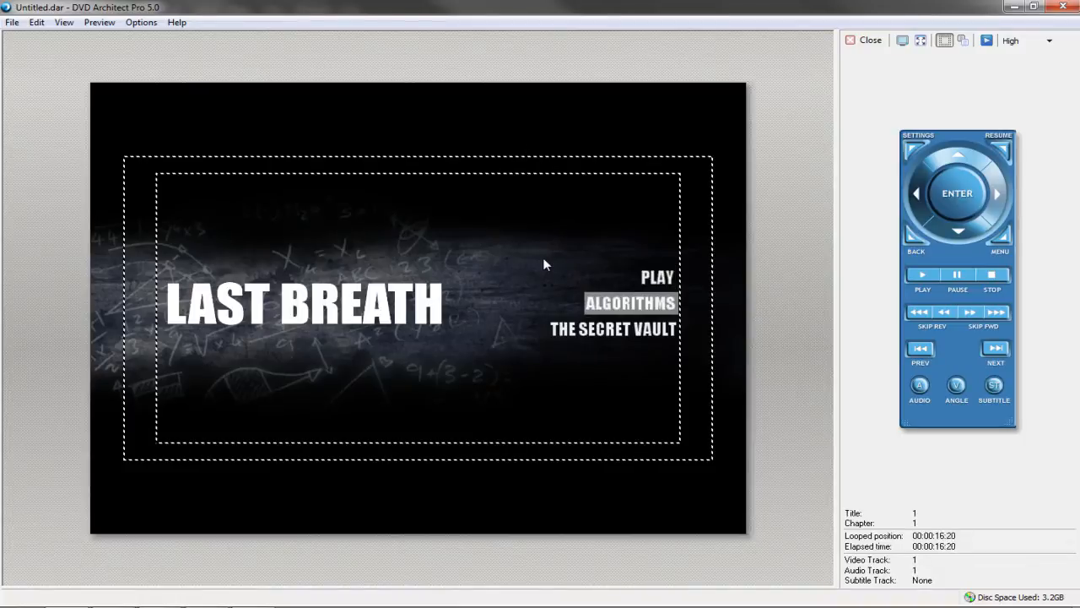
{"action": "key", "text": "Down"}
{"action": "key", "text": "Down"}
{"action": "key", "text": "Down"}
{"action": "key", "text": "Down"}
{"action": "key", "text": "Down"}
{"action": "key", "text": "Down"}
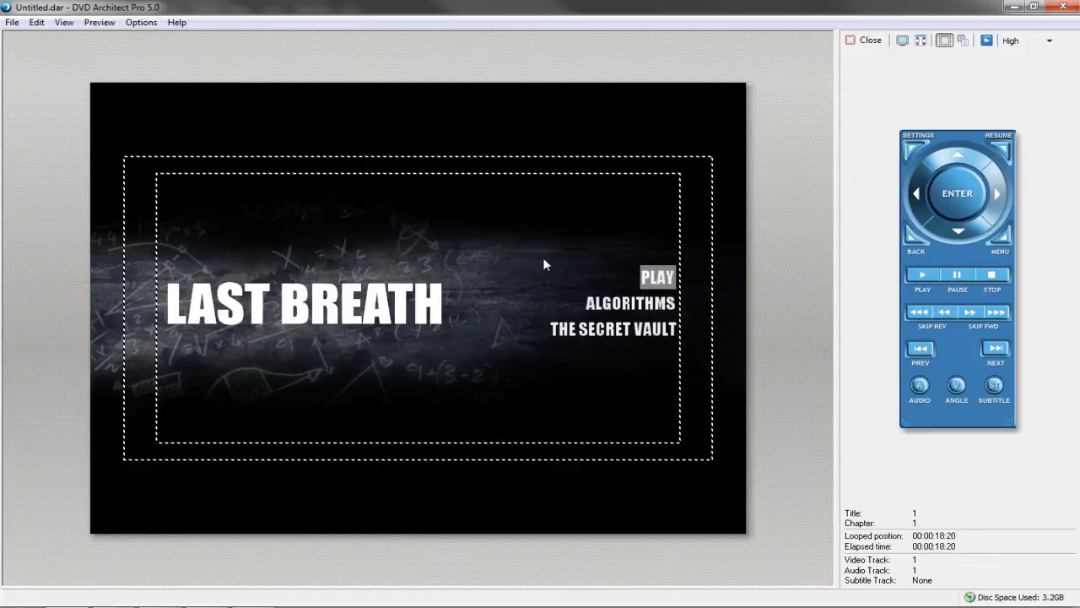
{"action": "key", "text": "Up"}
{"action": "key", "text": "Up"}
{"action": "key", "text": "Down"}
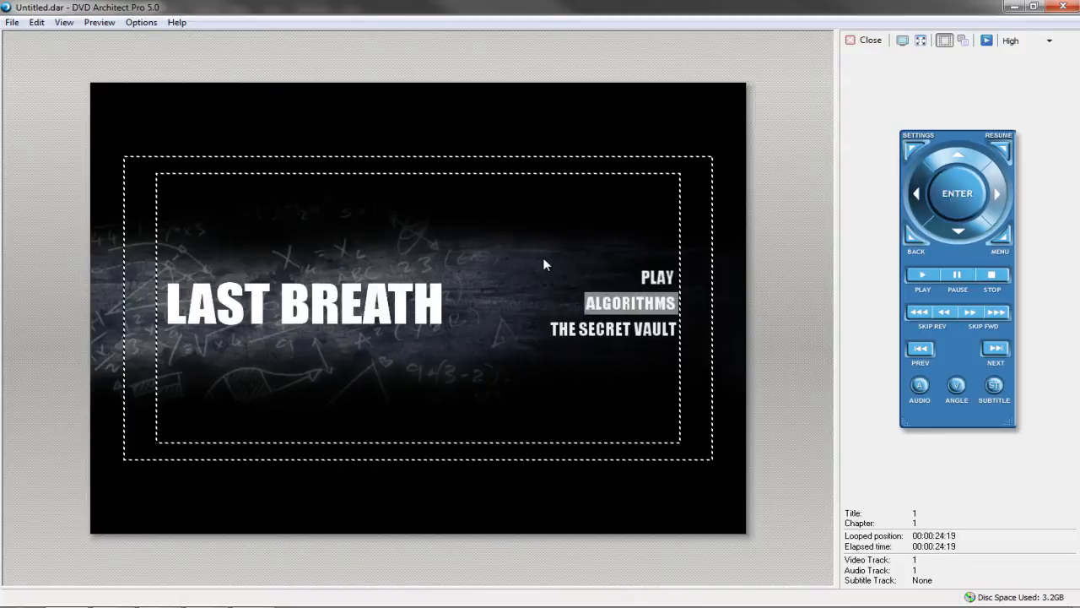
{"action": "key", "text": "Down"}
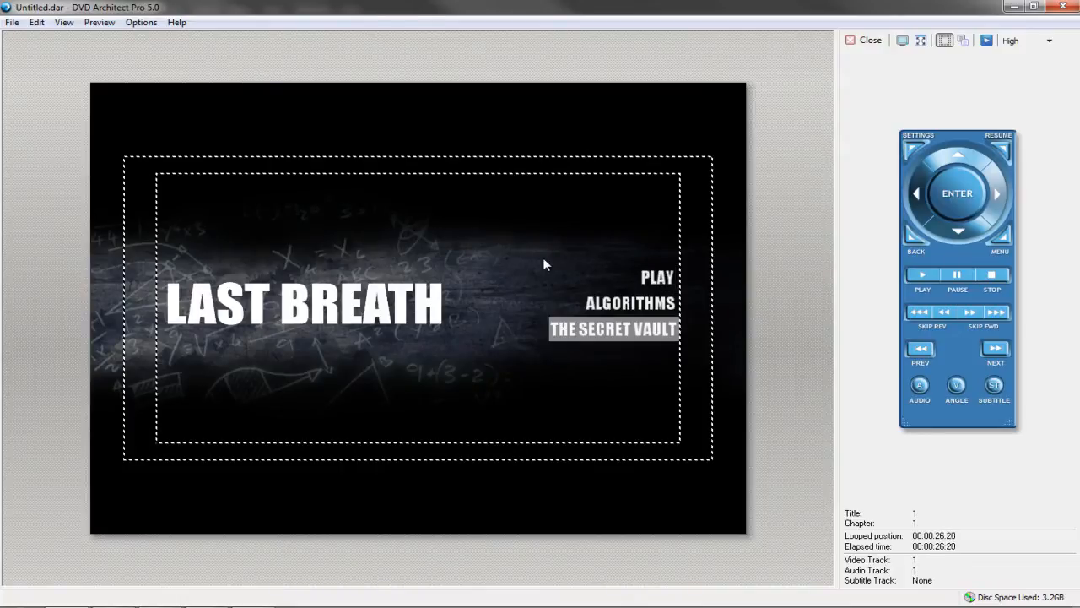
{"action": "key", "text": "Up"}
{"action": "key", "text": "Down"}
{"action": "key", "text": "Up"}
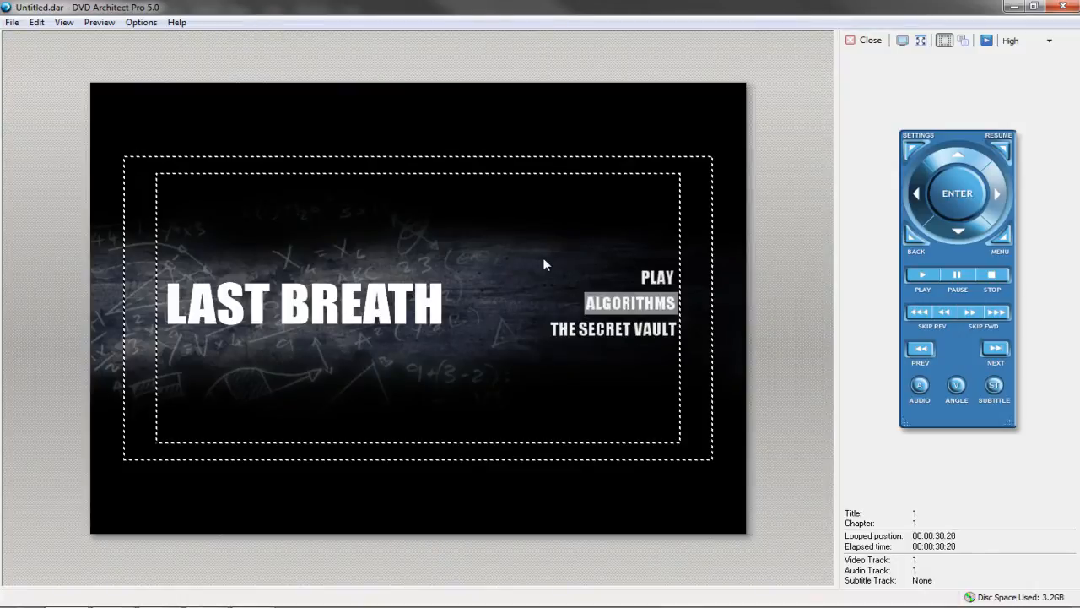
{"action": "key", "text": "Up"}
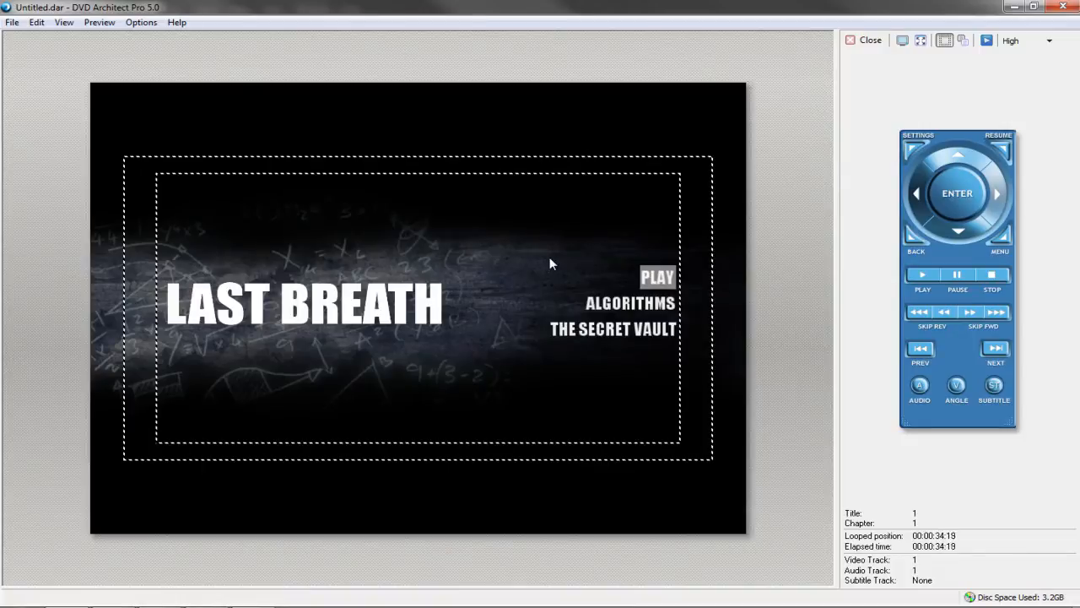
In the preview, open the ALGORITHMS submenu, step through its items, and return via MENU
{"action": "left_click", "coordinate": [621, 305]}
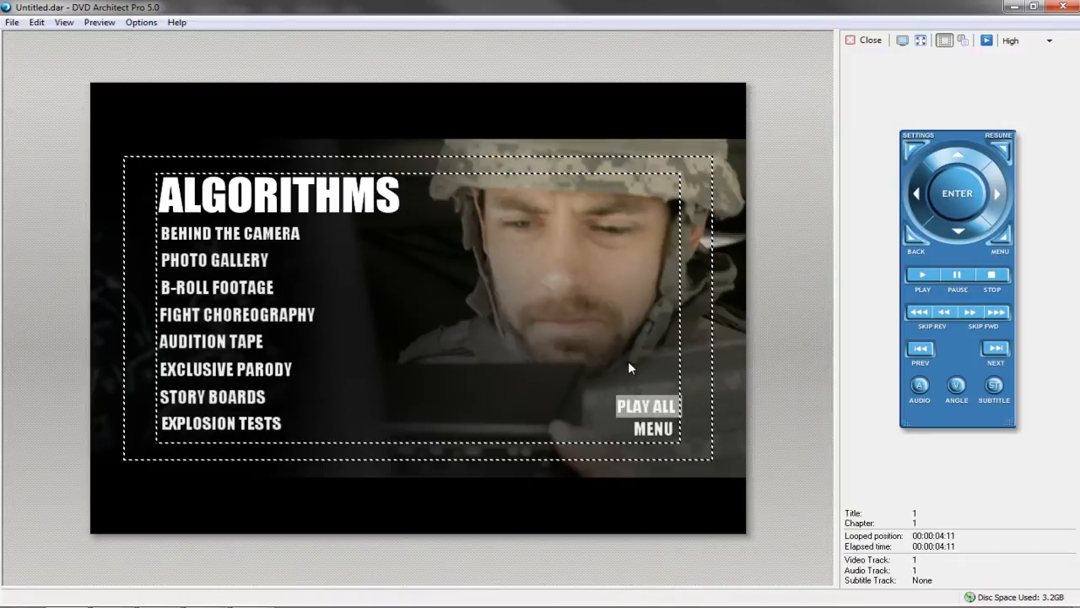
{"action": "key", "text": "Left"}
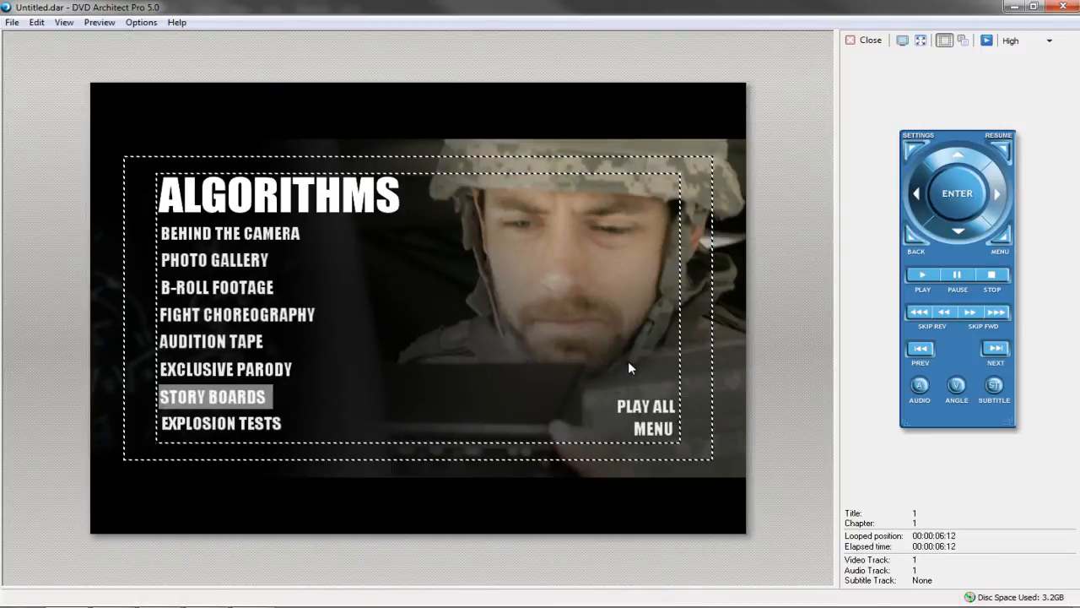
{"action": "key", "text": "Up"}
{"action": "key", "text": "Up"}
{"action": "key", "text": "Up"}
{"action": "key", "text": "Up"}
{"action": "key", "text": "Up"}
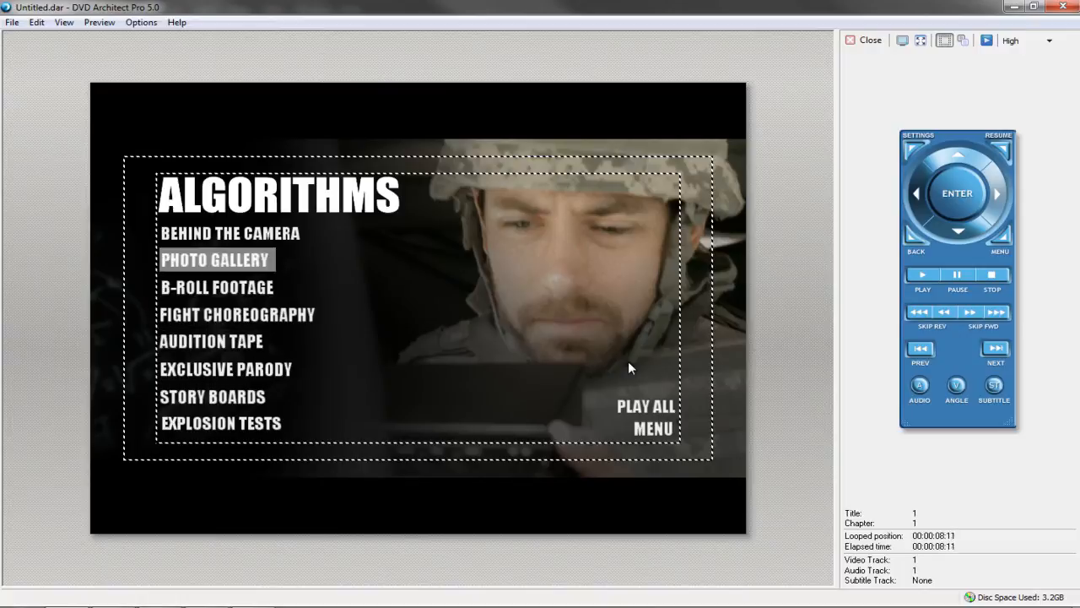
{"action": "key", "text": "Up"}
{"action": "key", "text": "Down"}
{"action": "key", "text": "Down"}
{"action": "key", "text": "Down"}
{"action": "key", "text": "Down"}
{"action": "key", "text": "Down"}
{"action": "key", "text": "Down"}
{"action": "key", "text": "Down"}
{"action": "key", "text": "Down"}
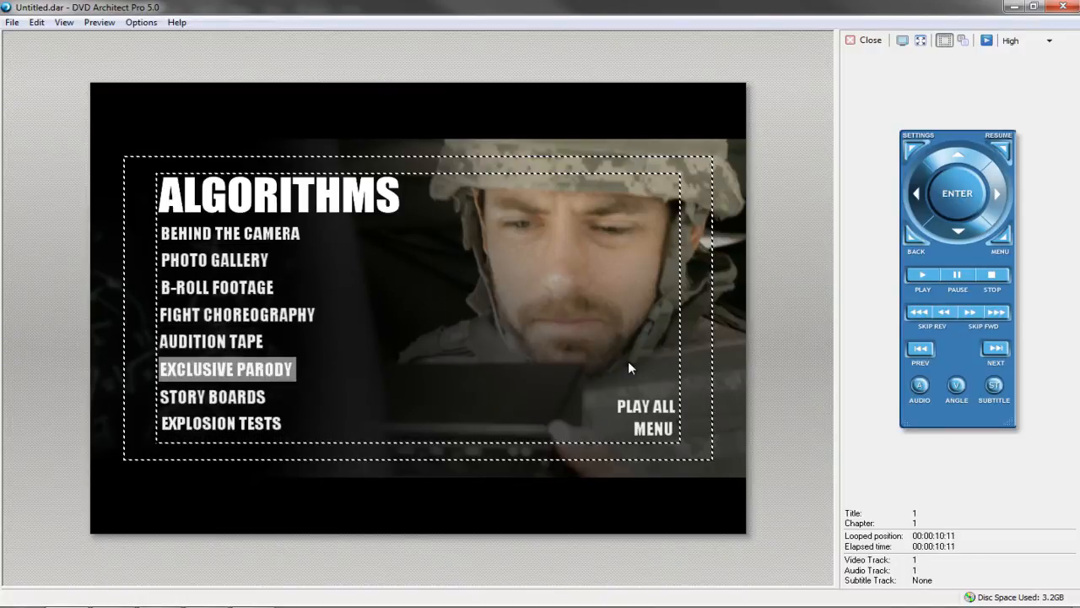
{"action": "key", "text": "Right"}
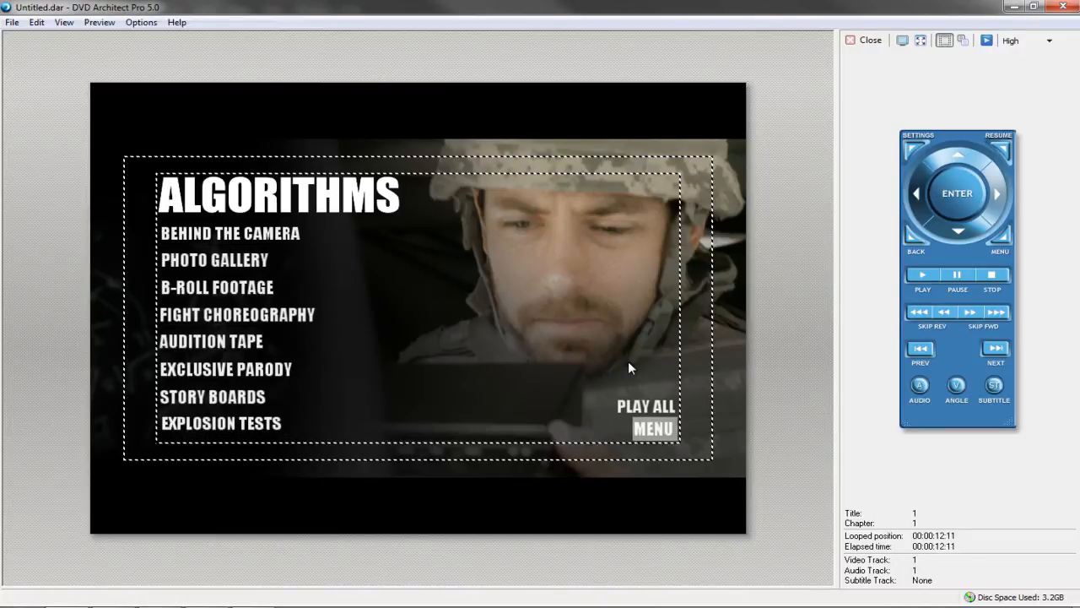
{"action": "key", "text": "Return"}
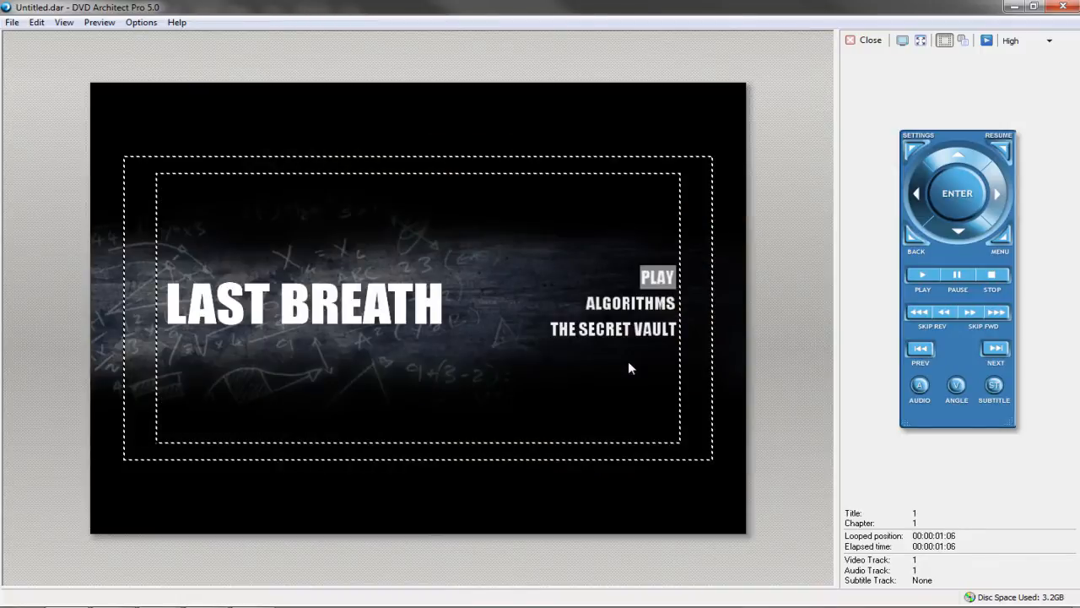
Open THE SECRET VAULT submenu, step through its film list, and go back through MENU
{"action": "key", "text": "Down"}
{"action": "key", "text": "Down"}
{"action": "key", "text": "Return"}
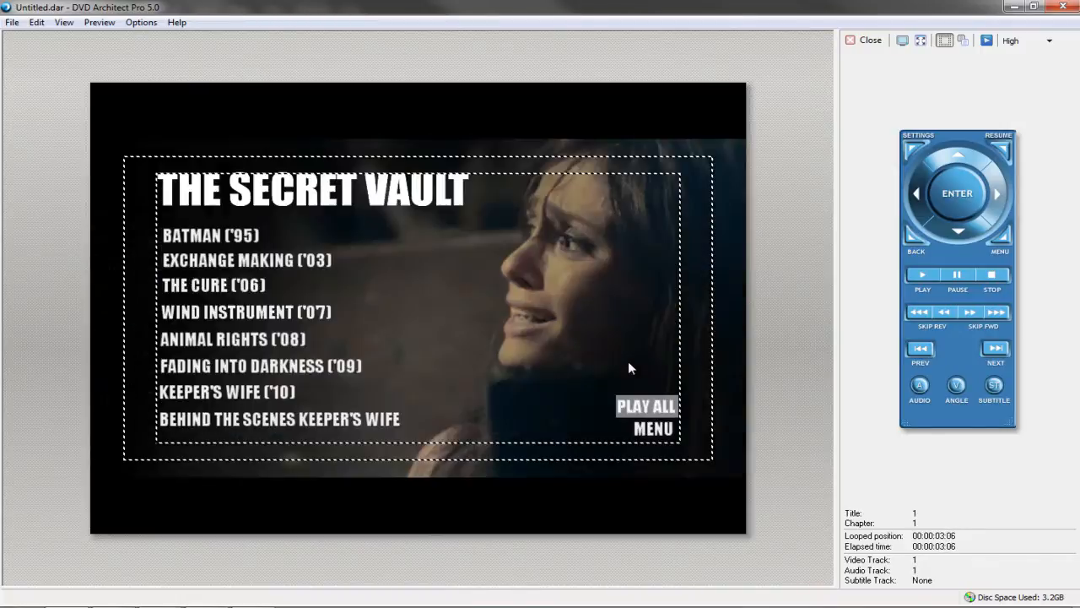
{"action": "key", "text": "Left"}
{"action": "key", "text": "Right"}
{"action": "key", "text": "Left"}
{"action": "key", "text": "Up"}
{"action": "key", "text": "Up"}
{"action": "key", "text": "Up"}
{"action": "key", "text": "Up"}
{"action": "key", "text": "Up"}
{"action": "key", "text": "Up"}
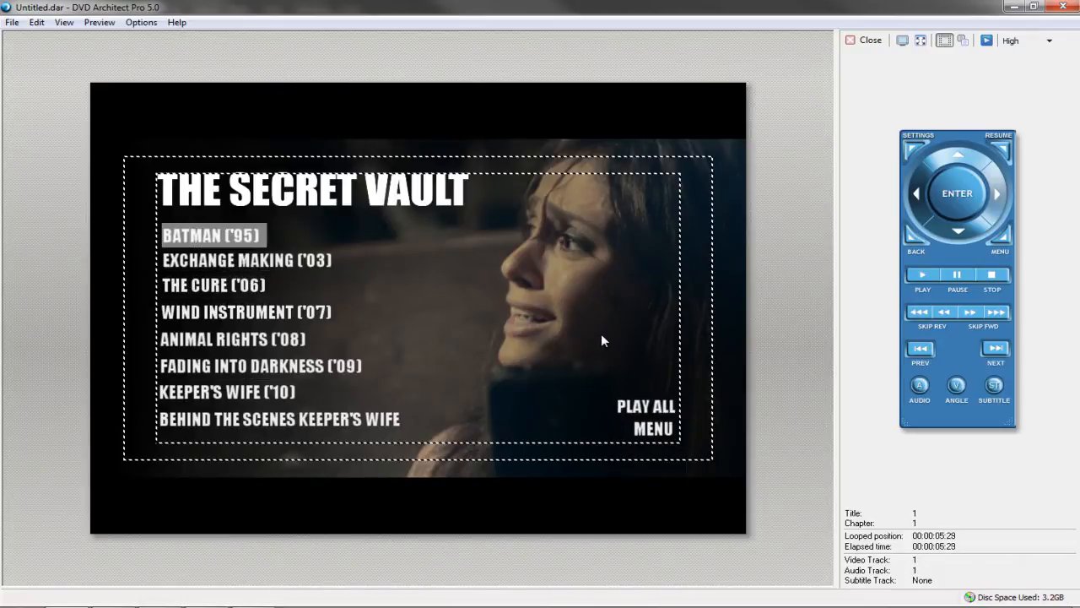
{"action": "key", "text": "Down"}
{"action": "key", "text": "Down"}
{"action": "key", "text": "Down"}
{"action": "key", "text": "Down"}
{"action": "key", "text": "Down"}
{"action": "key", "text": "Down"}
{"action": "key", "text": "Up"}
{"action": "key", "text": "Up"}
{"action": "key", "text": "Up"}
{"action": "key", "text": "Up"}
{"action": "key", "text": "Up"}
{"action": "key", "text": "Up"}
{"action": "key", "text": "Down"}
{"action": "key", "text": "Down"}
{"action": "key", "text": "Down"}
{"action": "key", "text": "Down"}
{"action": "key", "text": "Down"}
{"action": "key", "text": "Down"}
{"action": "key", "text": "Right"}
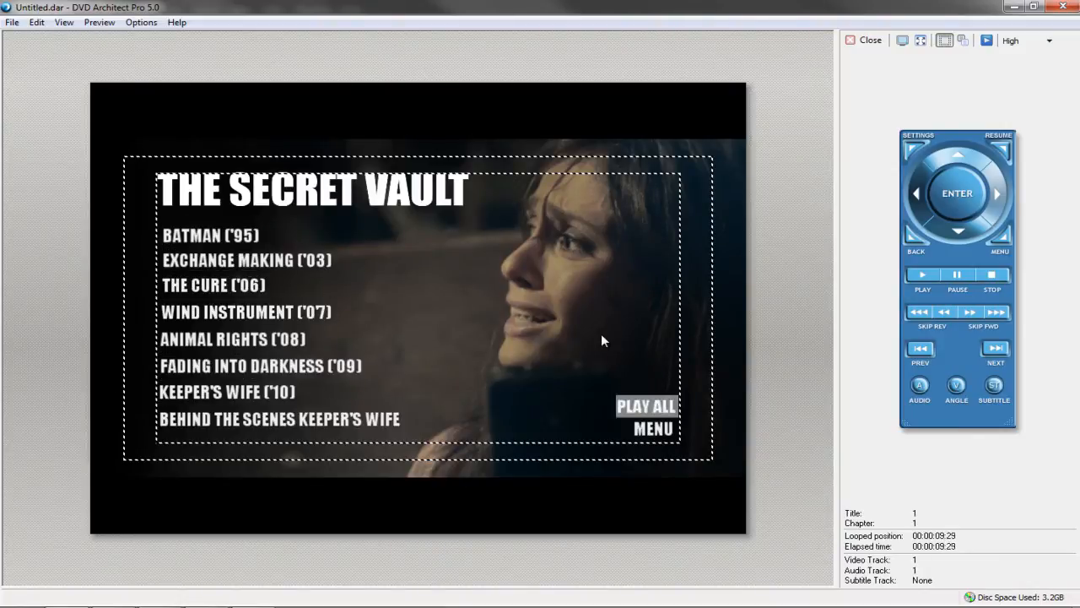
{"action": "key", "text": "Down"}
{"action": "key", "text": "Return"}
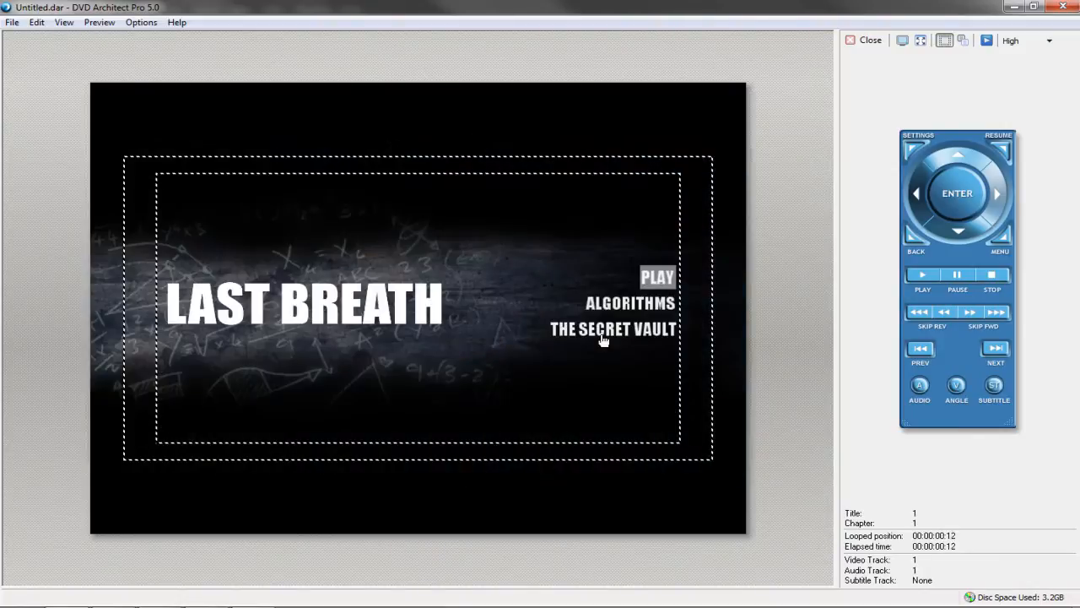
Close the preview and start a new empty project
{"action": "left_click", "coordinate": [871, 42]}
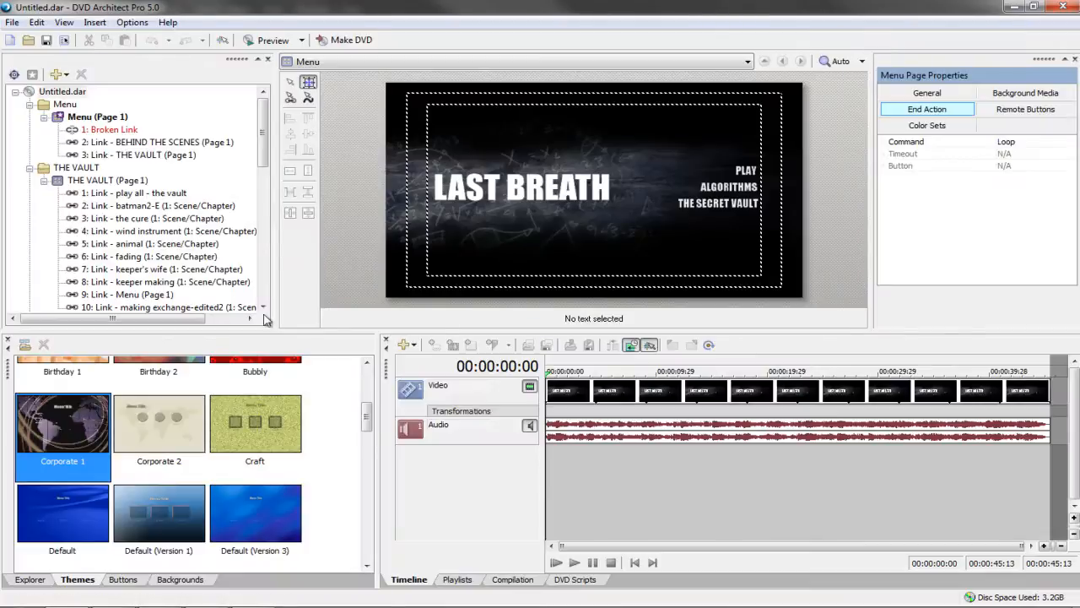
{"action": "left_click_drag", "start_coordinate": [261, 152], "coordinate": [259, 98]}
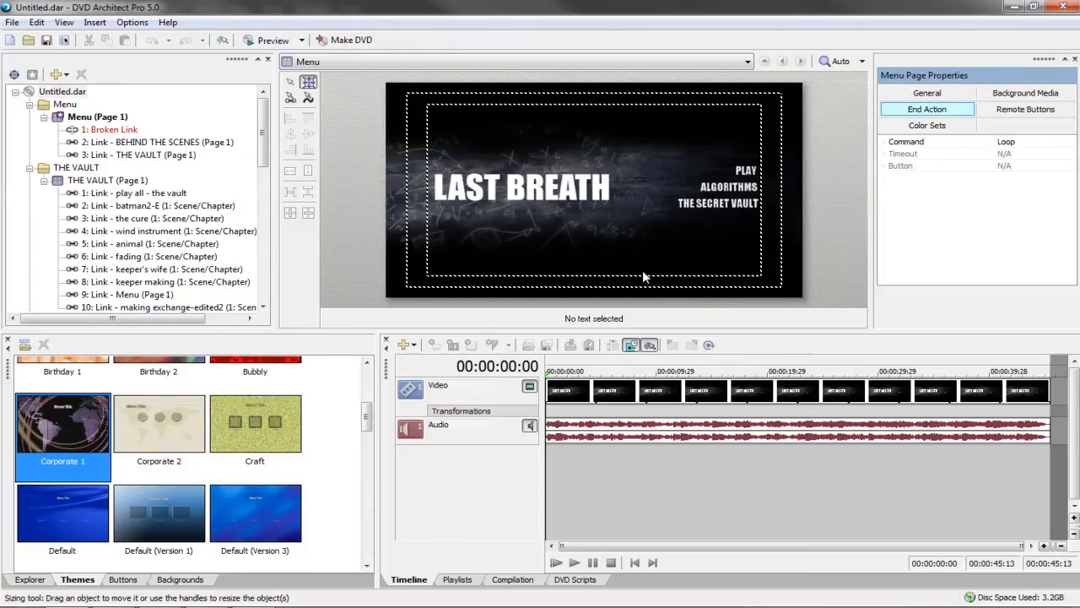
{"action": "left_click", "coordinate": [9, 40]}
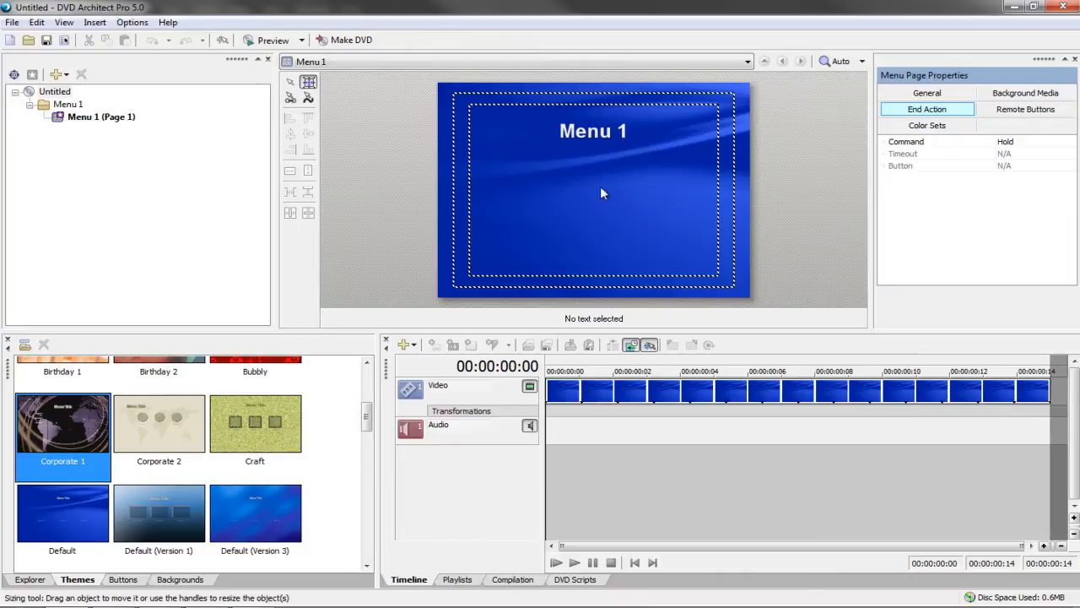
{"action": "left_click", "coordinate": [12, 22]}
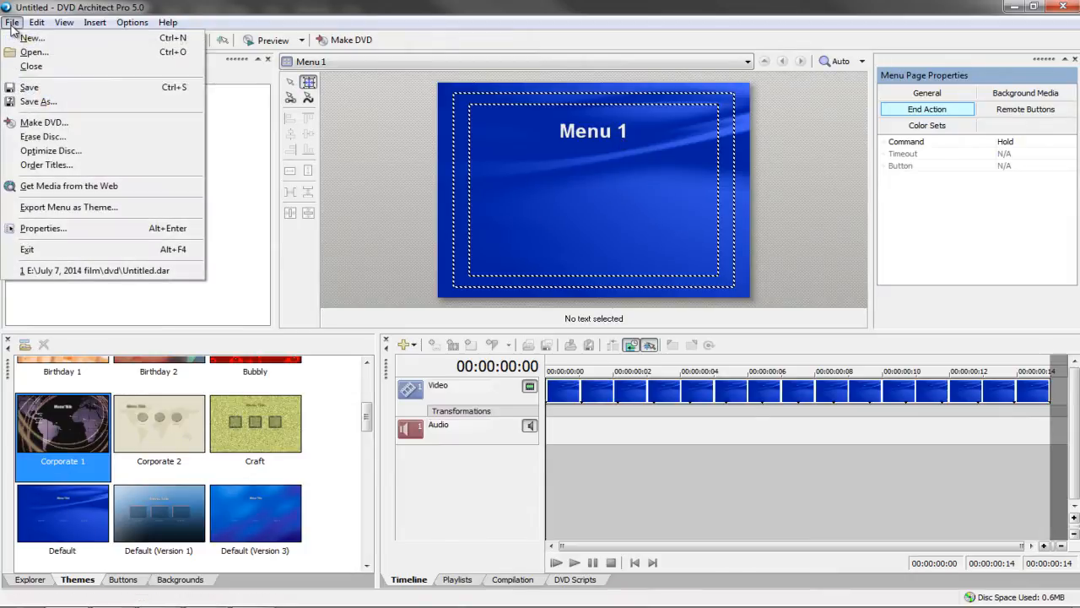
In Project Properties keep 4.70 GB disc size, set bit rate 8.000 and aspect ratio 16:9
{"action": "left_click", "coordinate": [27, 230]}
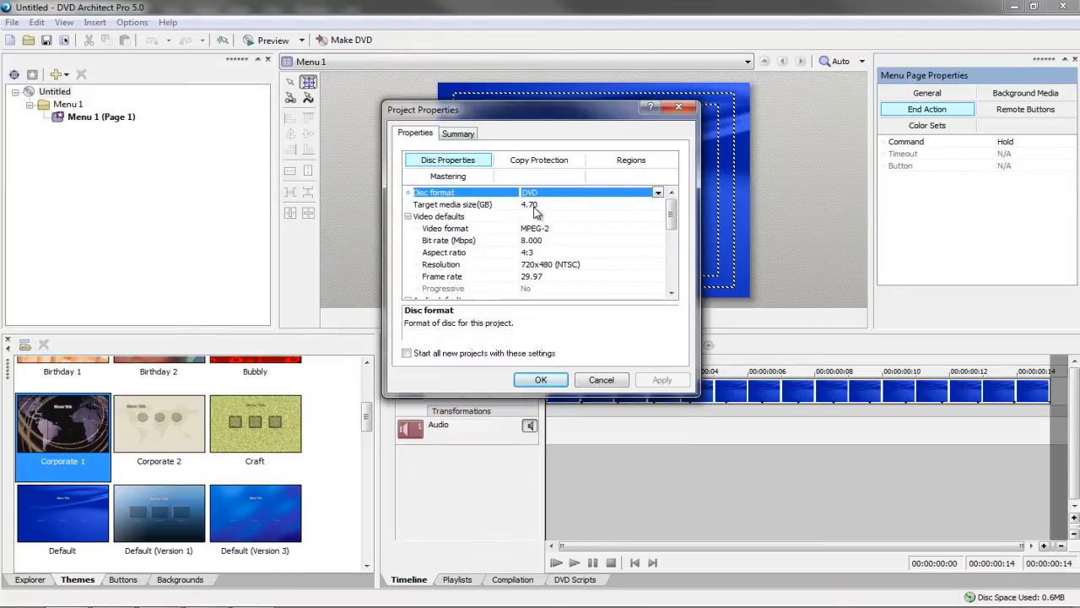
{"action": "left_click", "coordinate": [535, 206]}
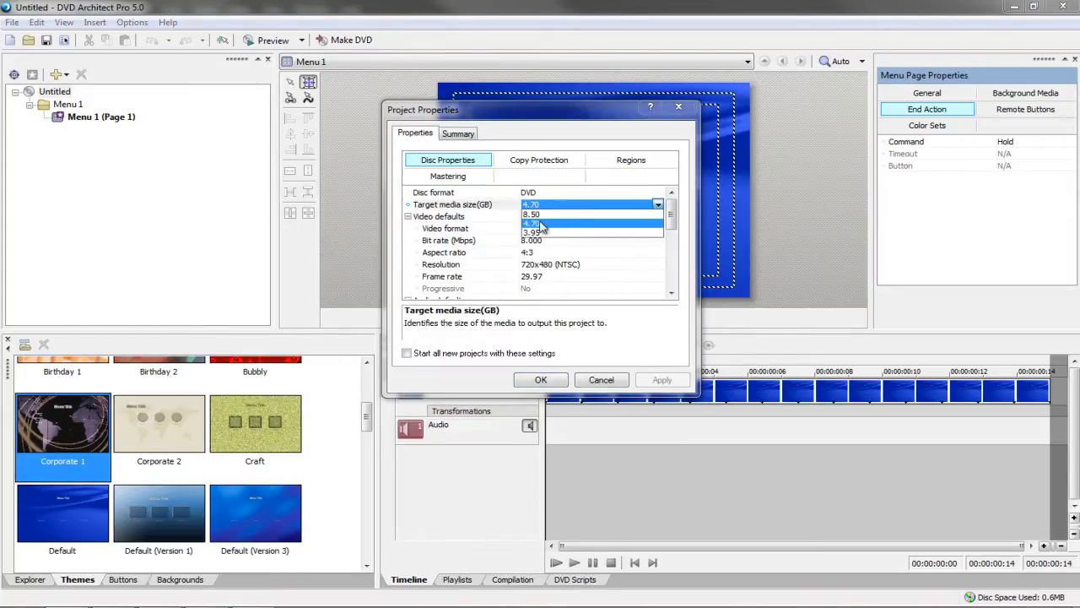
{"action": "left_click", "coordinate": [533, 223]}
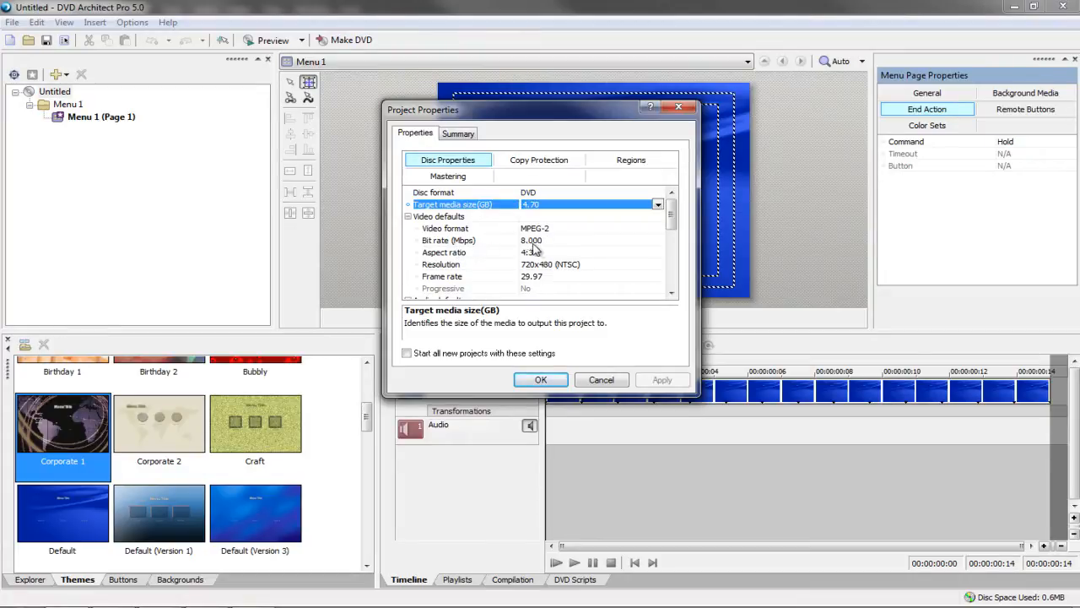
{"action": "left_click", "coordinate": [534, 242]}
{"action": "left_click", "coordinate": [659, 243]}
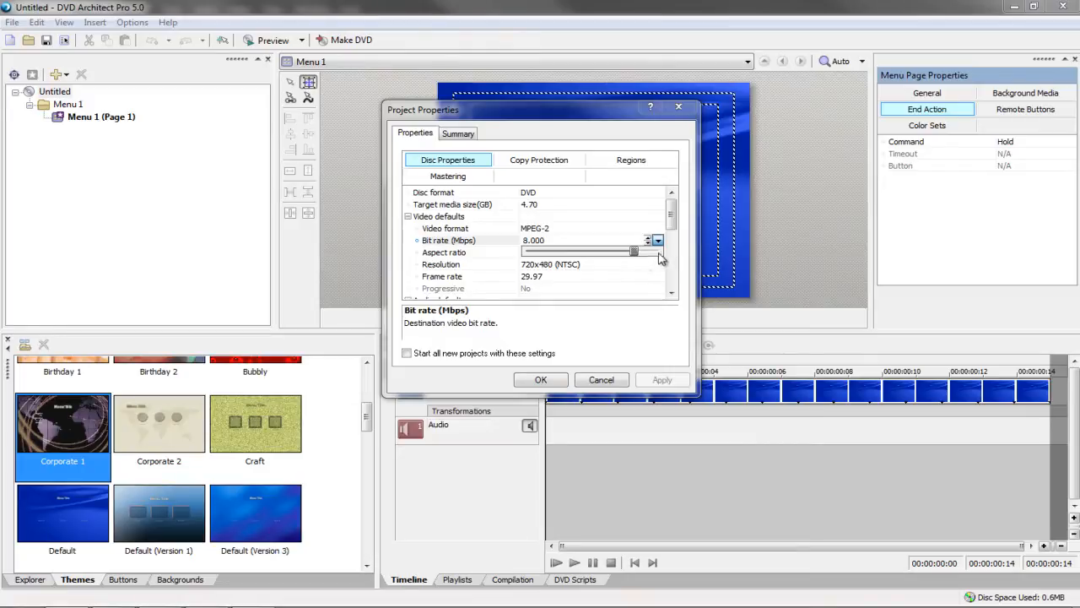
{"action": "mouse_move", "coordinate": [634, 251]}
{"action": "left_mouse_down"}
{"action": "mouse_move", "coordinate": [681, 256]}
{"action": "mouse_move", "coordinate": [629, 257]}
{"action": "left_mouse_up"}
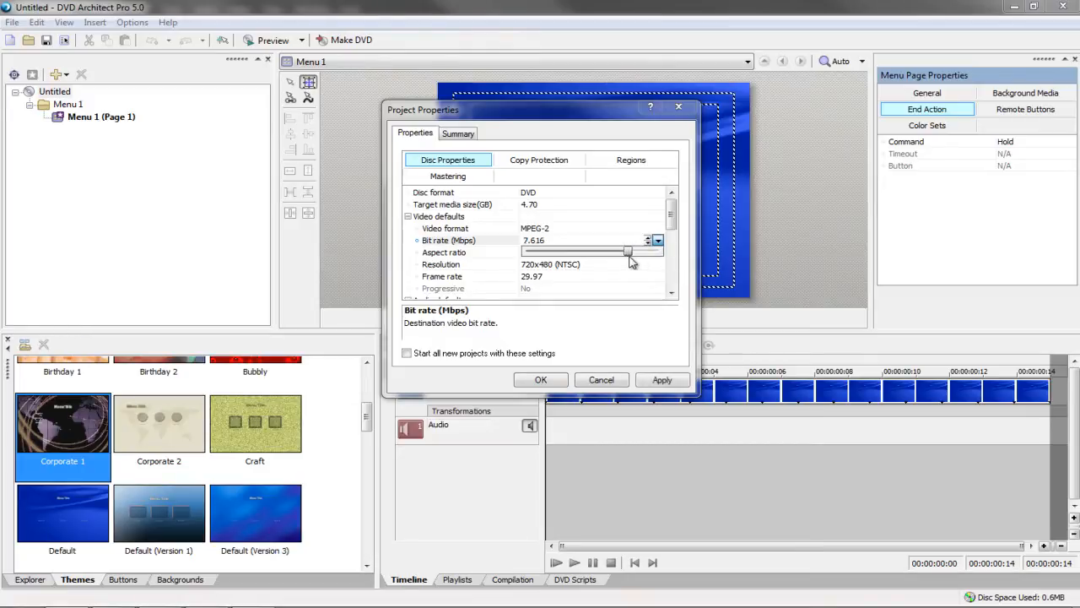
{"action": "left_click", "coordinate": [567, 241]}
{"action": "left_click_drag", "start_coordinate": [567, 241], "coordinate": [501, 248]}
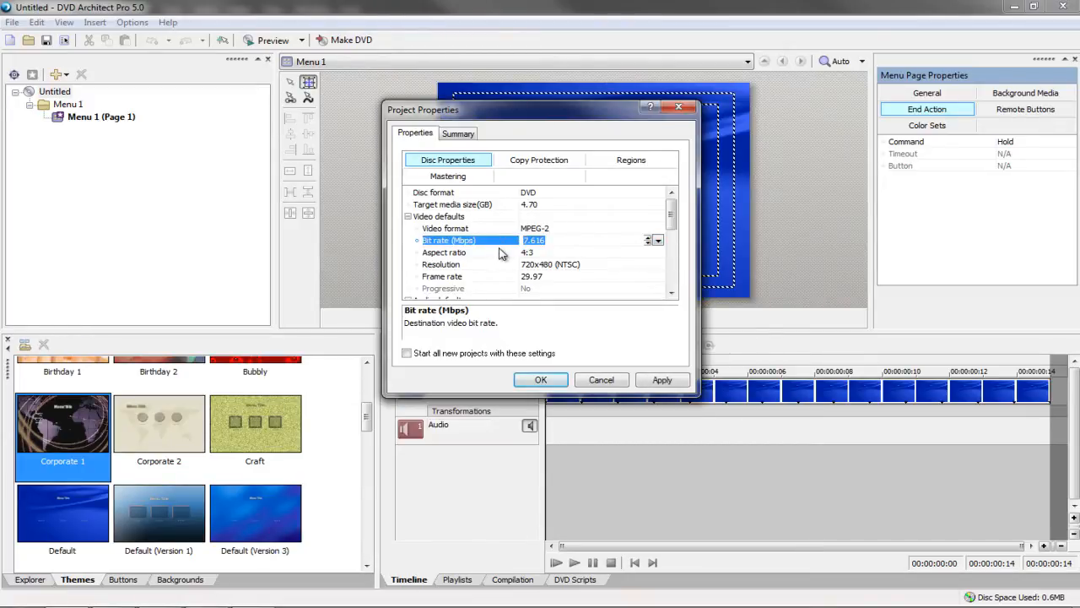
{"action": "type", "text": "8.000"}
{"action": "left_click", "coordinate": [530, 253]}
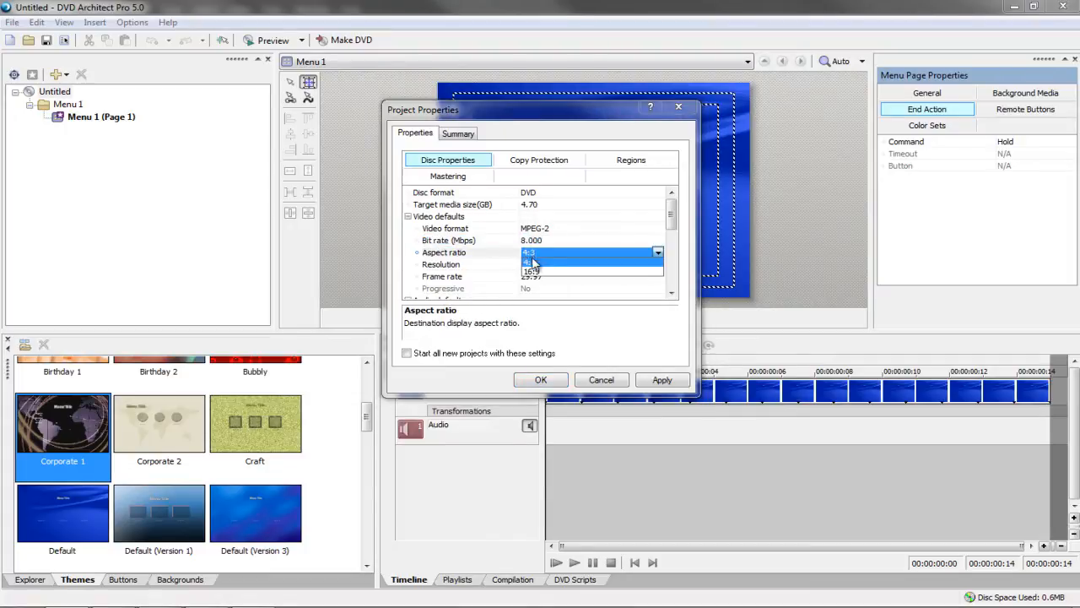
{"action": "left_click", "coordinate": [533, 271]}
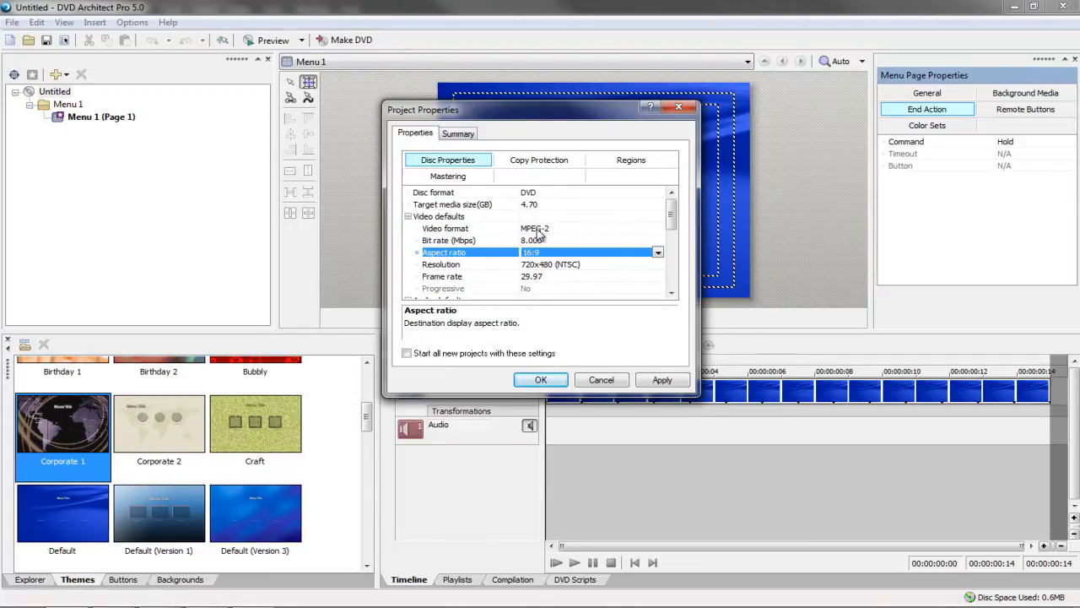
Review copy protection and region settings, confirm the properties, and show the Background Media settings
{"action": "left_click", "coordinate": [545, 167]}
{"action": "left_click", "coordinate": [631, 160]}
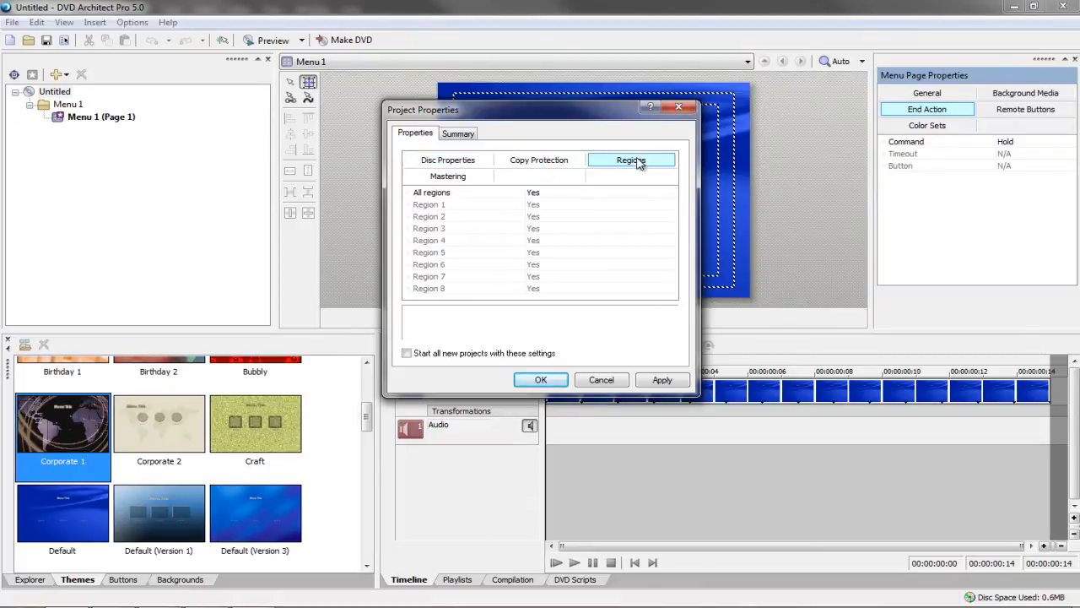
{"action": "left_click", "coordinate": [430, 164]}
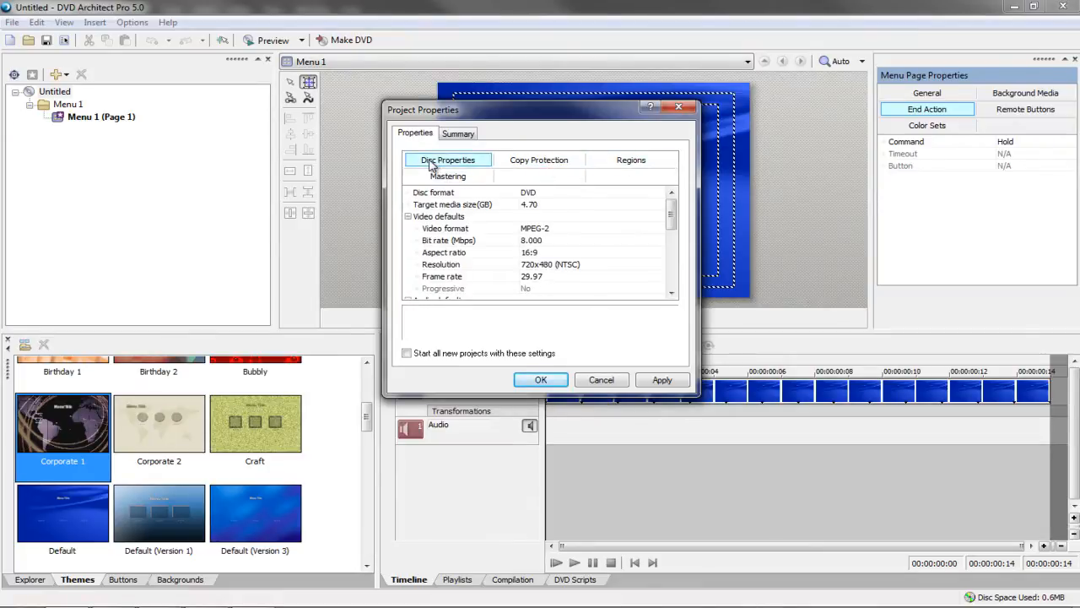
{"action": "left_click", "coordinate": [541, 379]}
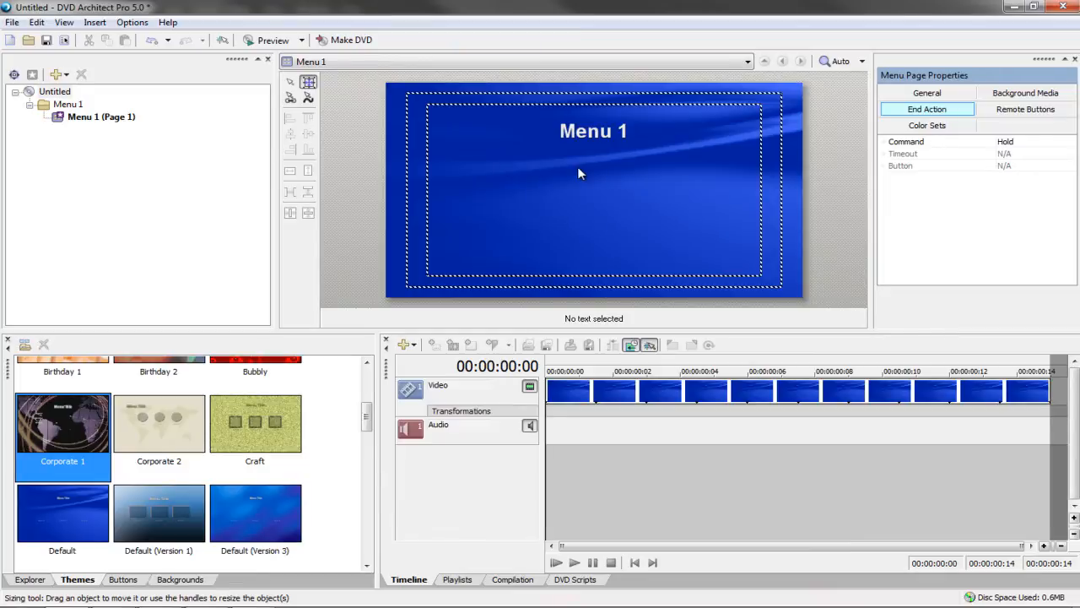
{"action": "left_click", "coordinate": [1043, 98]}
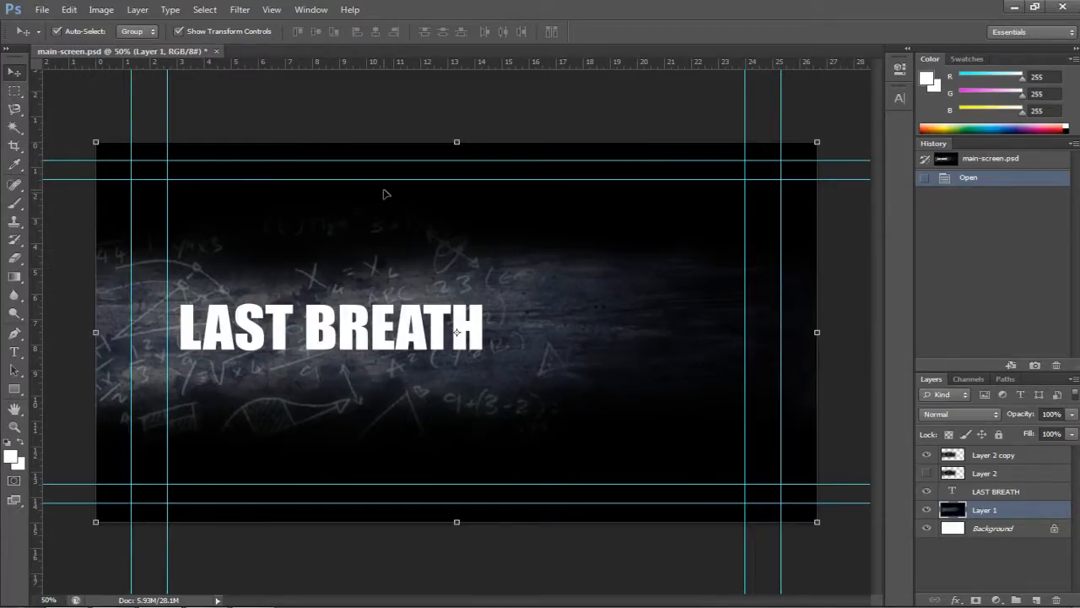
Deselect the texture layer and create a new Film & Video document at NTSC DV Widescreen size
{"action": "left_click", "coordinate": [321, 118]}
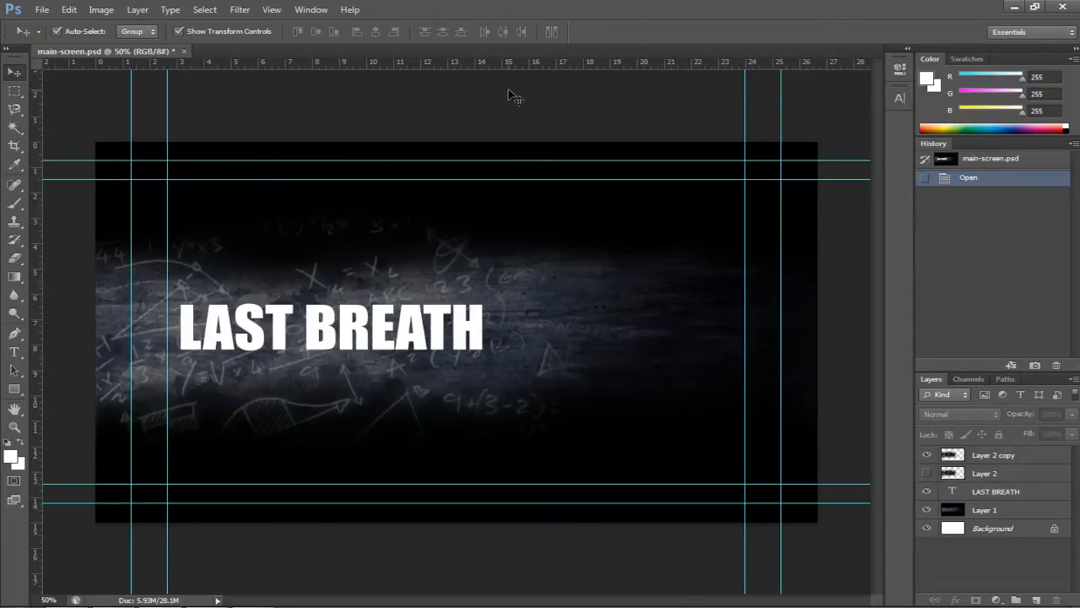
{"action": "key", "text": "ctrl+n"}
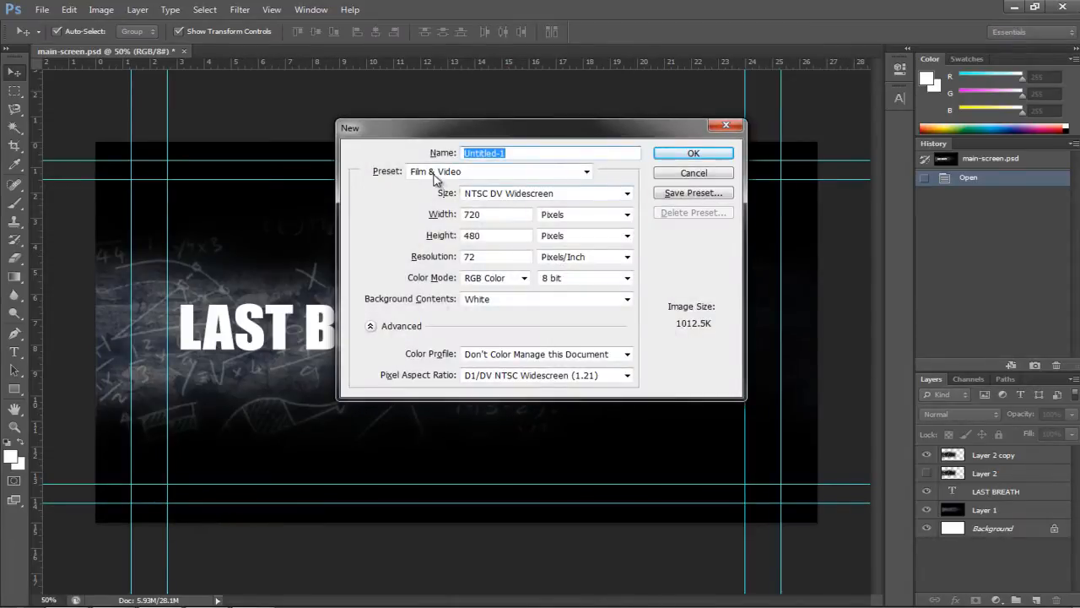
{"action": "left_click", "coordinate": [438, 174]}
{"action": "left_click", "coordinate": [439, 287]}
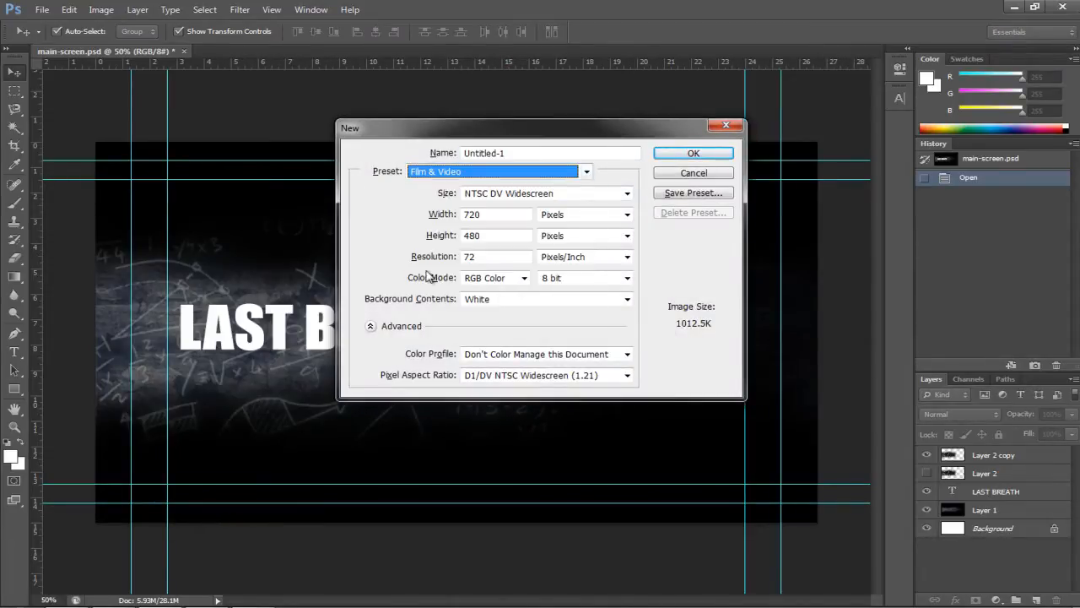
{"action": "left_click", "coordinate": [506, 198]}
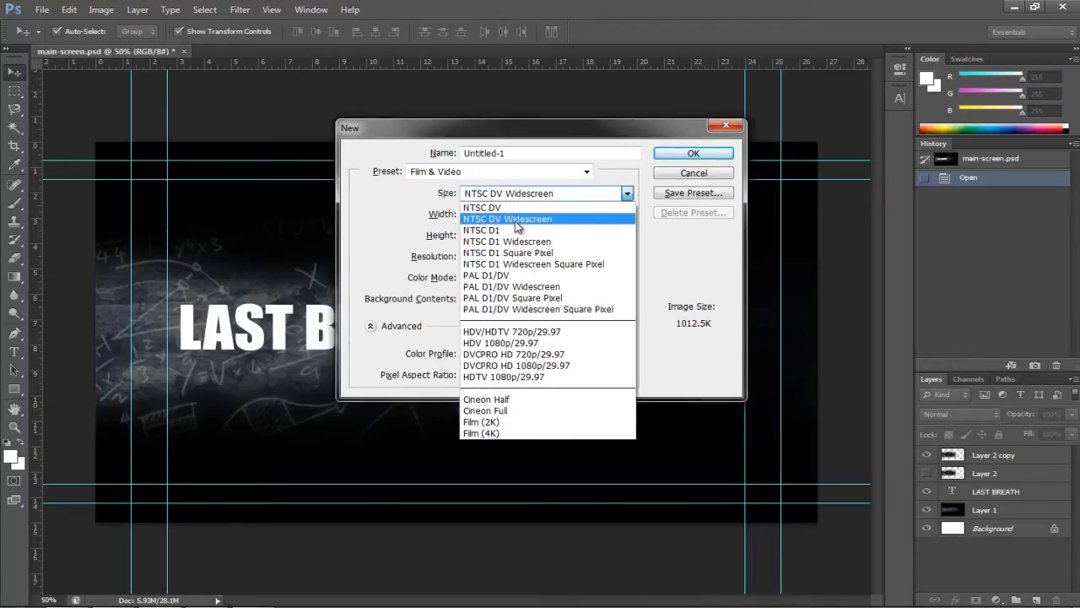
{"action": "left_click", "coordinate": [515, 222]}
{"action": "left_click", "coordinate": [684, 159]}
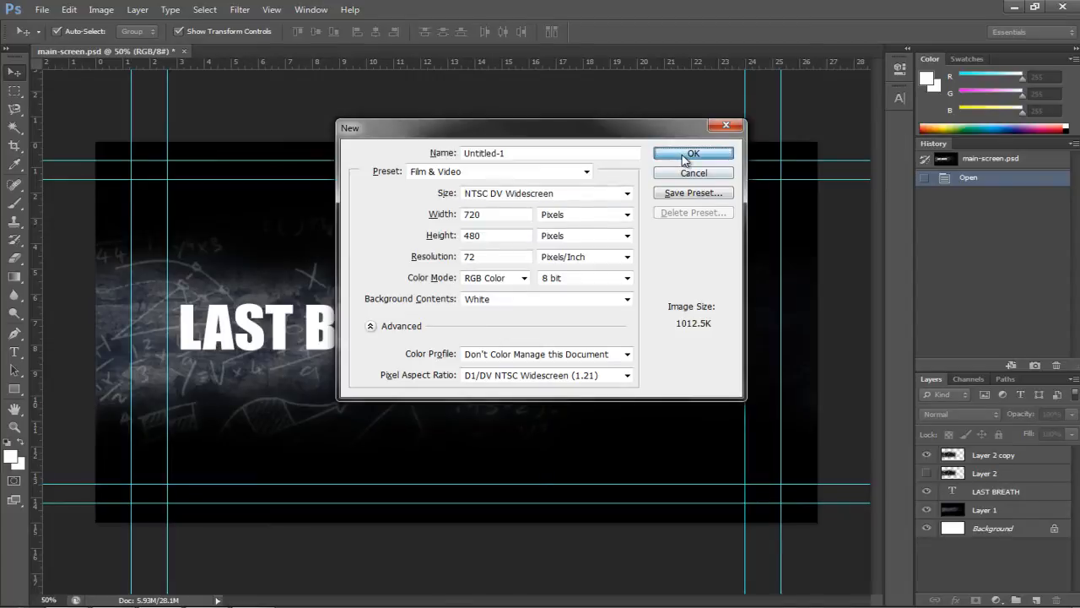
Invert the new canvas to black and bring the grunge texture into Untitled-1
{"action": "left_click", "coordinate": [543, 238]}
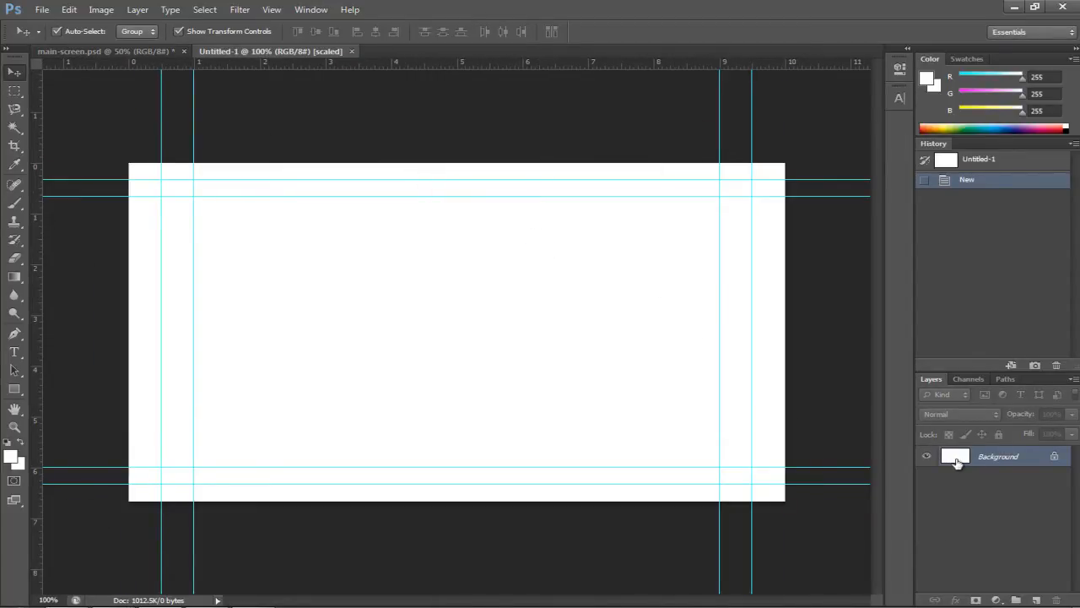
{"action": "key", "text": "ctrl+i"}
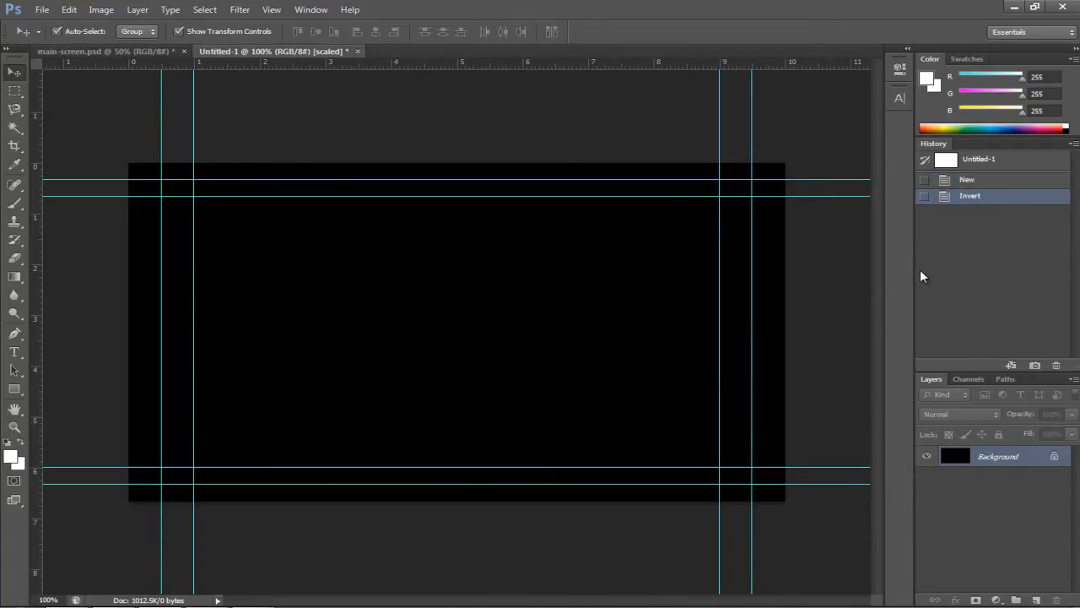
{"action": "key", "text": "ctrl+o"}
{"action": "left_click", "coordinate": [557, 135]}
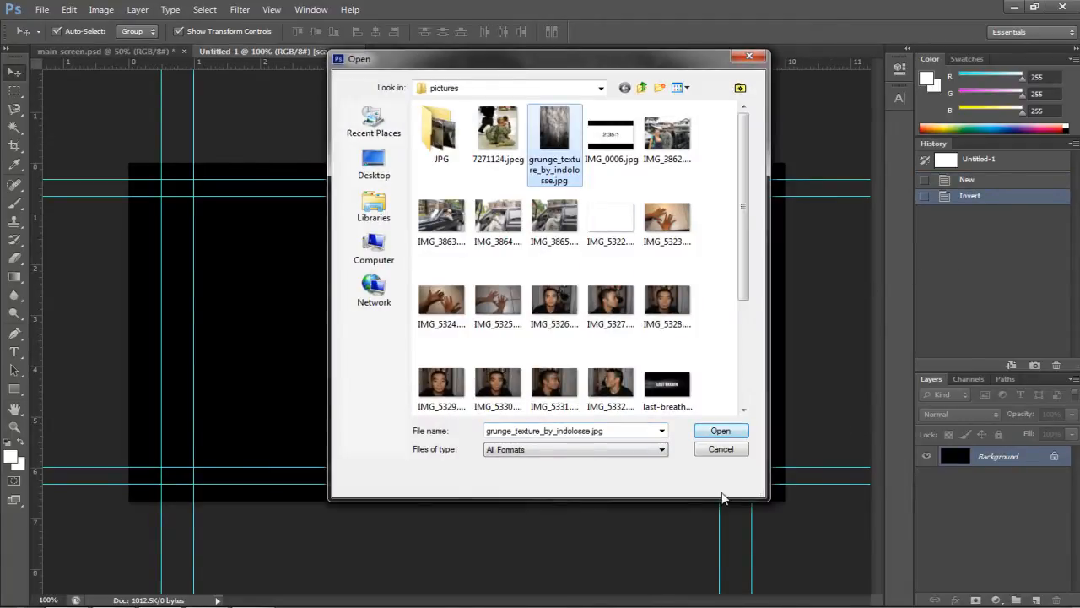
{"action": "left_click", "coordinate": [716, 433]}
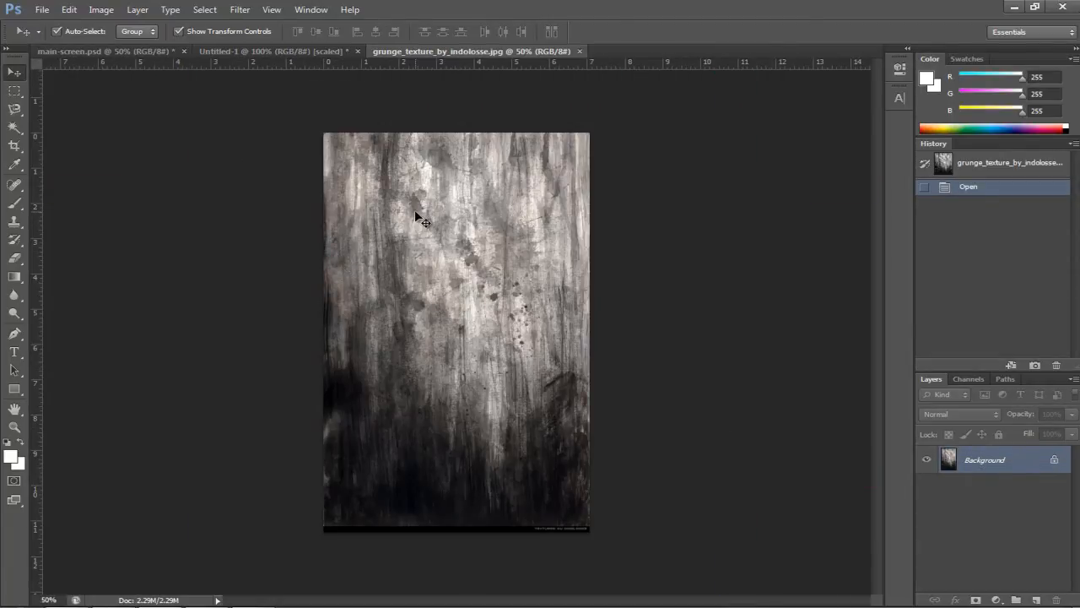
{"action": "left_click_drag", "start_coordinate": [415, 209], "coordinate": [412, 261]}
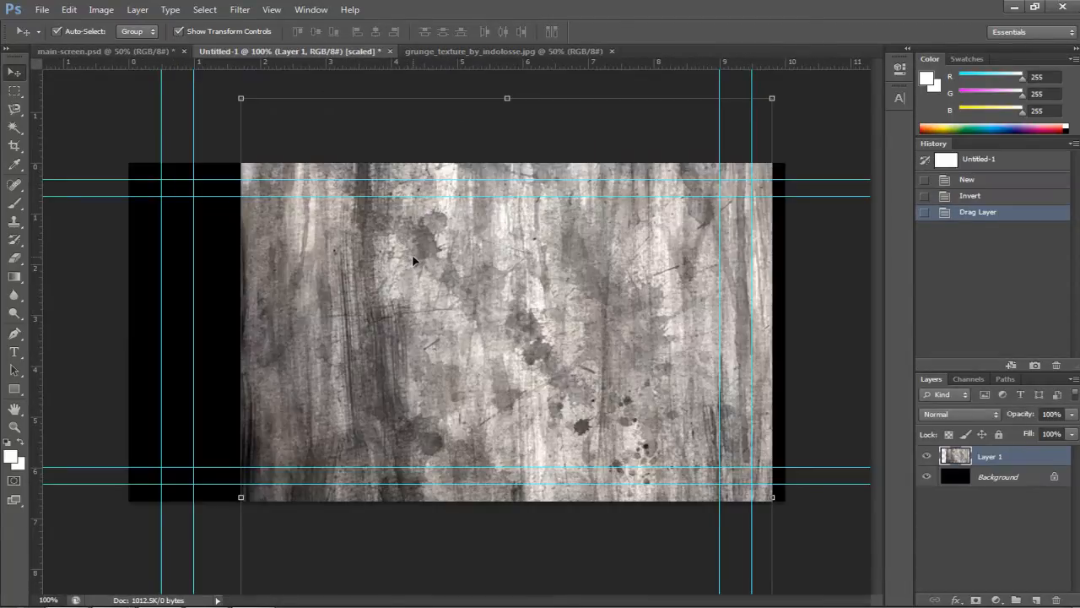
Rotate the texture -90°, scale it to about 68%, and position it on the canvas
{"action": "scroll", "coordinate": [431, 275], "scroll_direction": "down", "scroll_amount": 10}
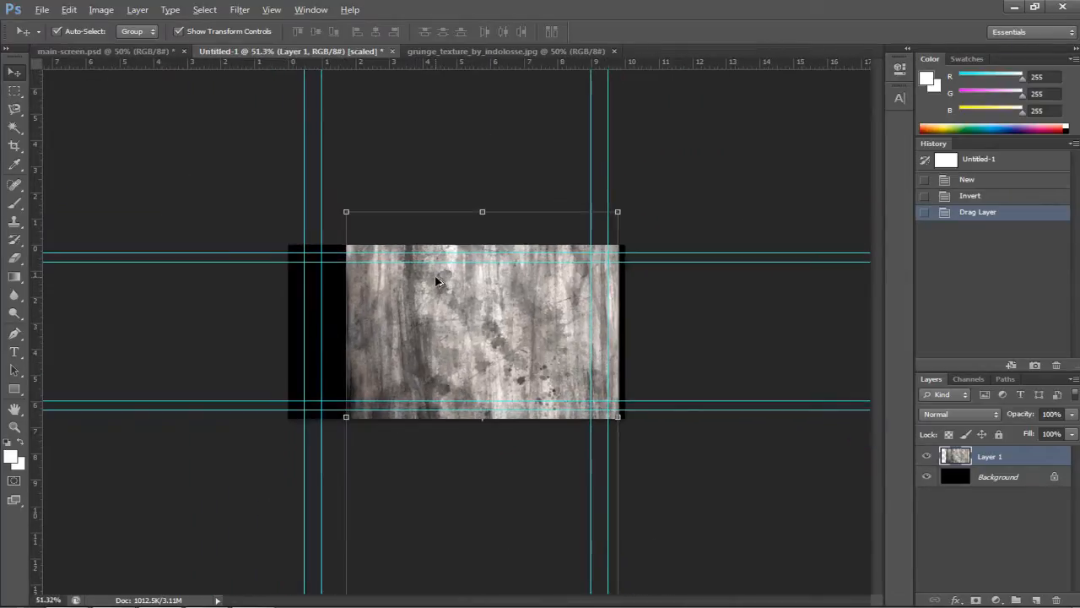
{"action": "left_click_drag", "start_coordinate": [366, 229], "coordinate": [285, 468]}
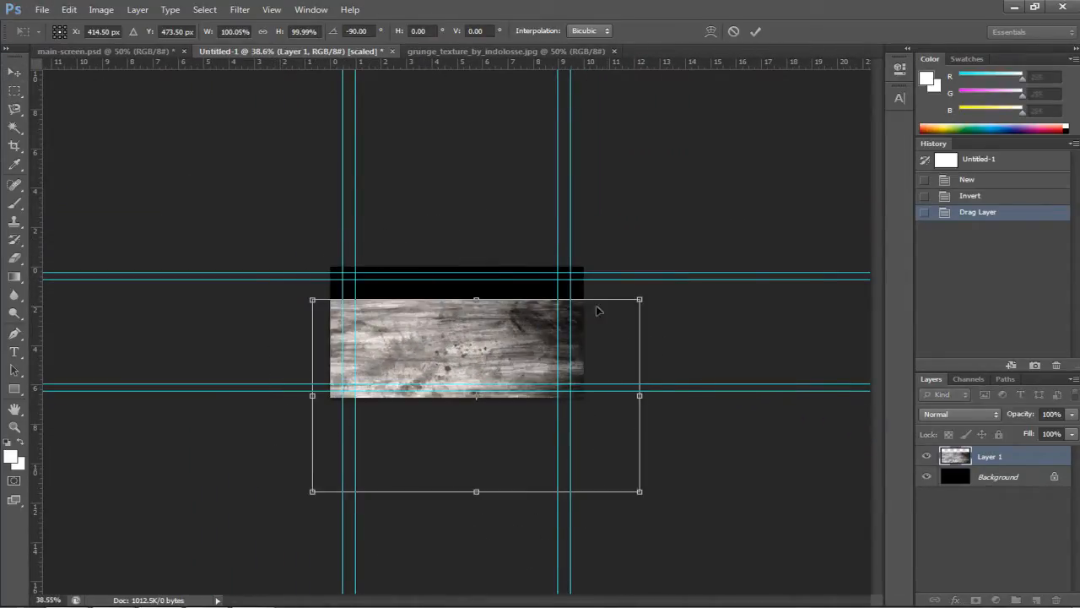
{"action": "left_click_drag", "start_coordinate": [639, 299], "coordinate": [460, 304]}
{"action": "left_click_drag", "start_coordinate": [498, 380], "coordinate": [561, 405]}
{"action": "left_click_drag", "start_coordinate": [451, 357], "coordinate": [450, 329]}
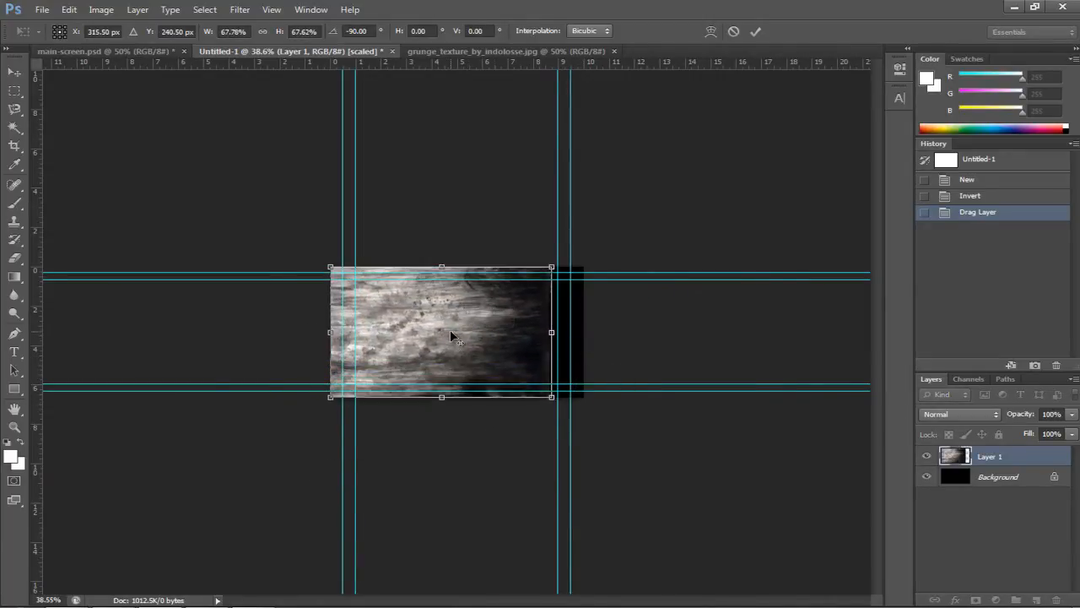
{"action": "key", "text": "Return"}
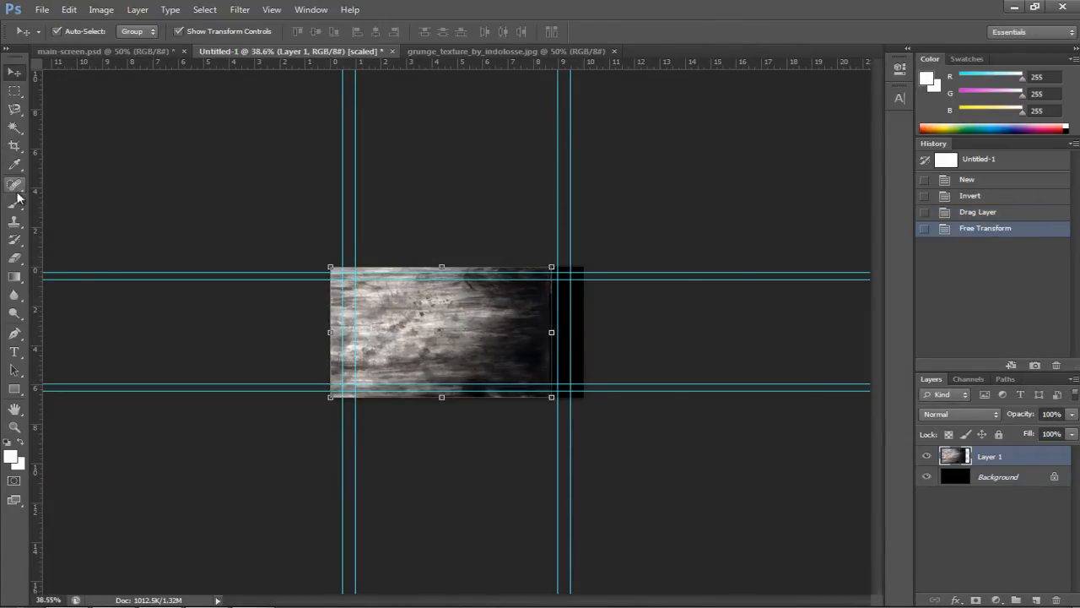
Erase the texture's top, right and bottom edges with a soft Eraser brush
{"action": "left_click", "coordinate": [14, 257]}
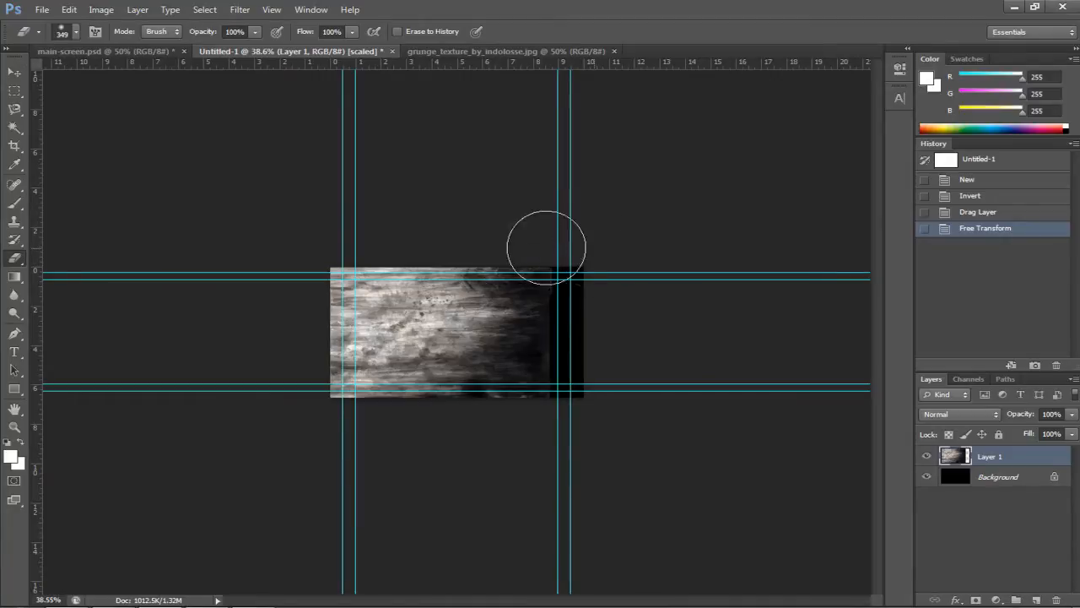
{"action": "mouse_move", "coordinate": [545, 246]}
{"action": "left_mouse_down"}
{"action": "mouse_move", "coordinate": [269, 251]}
{"action": "mouse_move", "coordinate": [497, 252]}
{"action": "mouse_move", "coordinate": [523, 261]}
{"action": "left_mouse_up"}
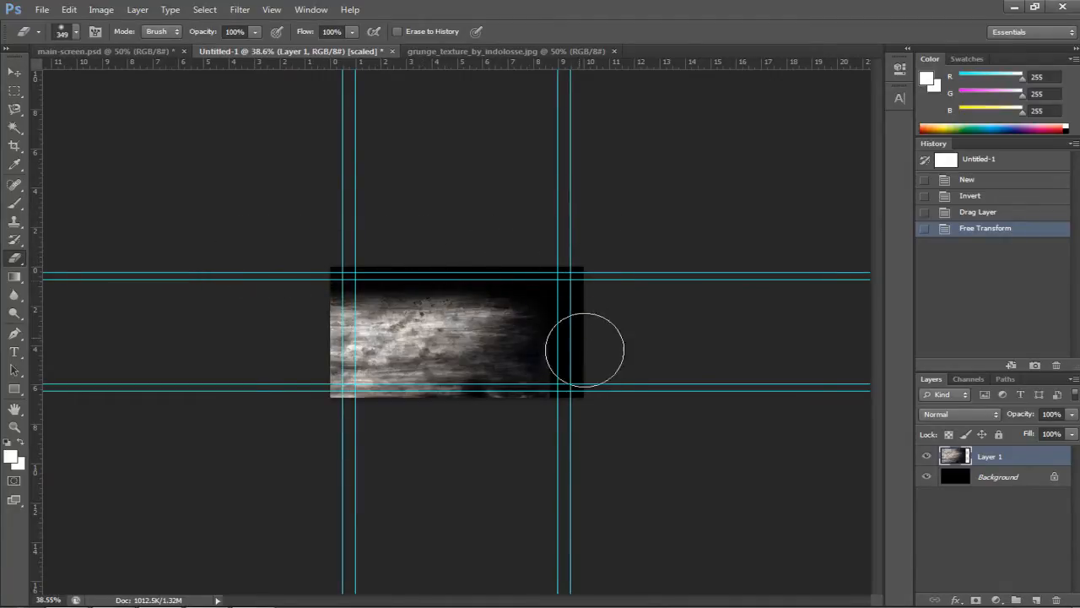
{"action": "mouse_move", "coordinate": [583, 289]}
{"action": "left_mouse_down"}
{"action": "mouse_move", "coordinate": [560, 298]}
{"action": "mouse_move", "coordinate": [579, 324]}
{"action": "mouse_move", "coordinate": [584, 387]}
{"action": "mouse_move", "coordinate": [455, 410]}
{"action": "mouse_move", "coordinate": [323, 410]}
{"action": "mouse_move", "coordinate": [535, 410]}
{"action": "mouse_move", "coordinate": [285, 381]}
{"action": "mouse_move", "coordinate": [607, 409]}
{"action": "left_mouse_up"}
{"action": "mouse_move", "coordinate": [286, 252]}
{"action": "left_mouse_down"}
{"action": "mouse_move", "coordinate": [540, 259]}
{"action": "mouse_move", "coordinate": [312, 251]}
{"action": "left_mouse_up"}
{"action": "scroll", "coordinate": [481, 316], "scroll_direction": "up", "scroll_amount": 9}
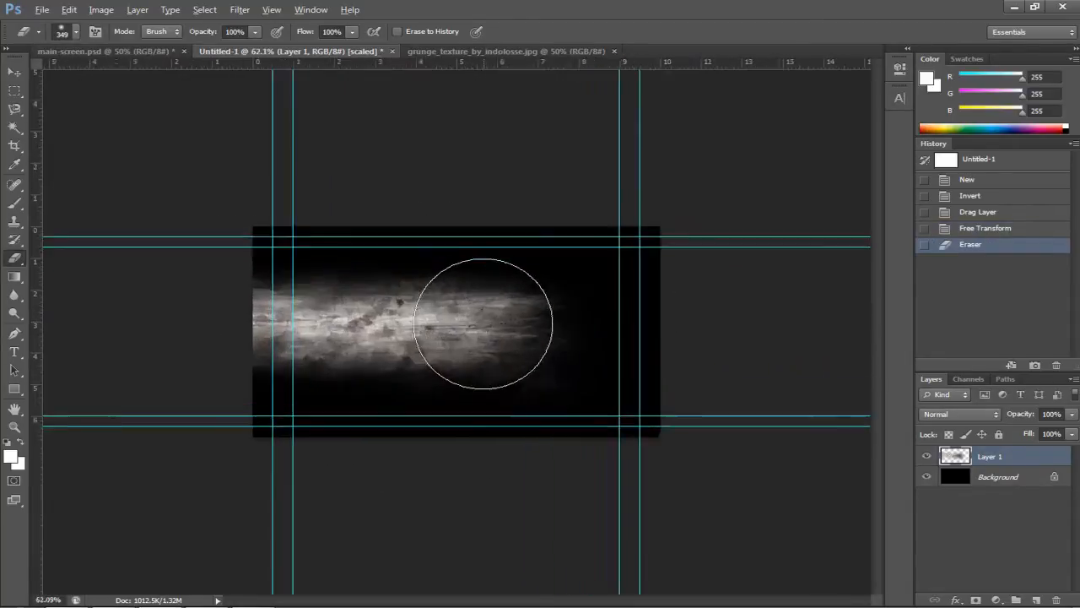
Colorize the texture with Hue/Saturation: Hue 225, Saturation 35, Lightness -27
{"action": "key", "text": "v"}
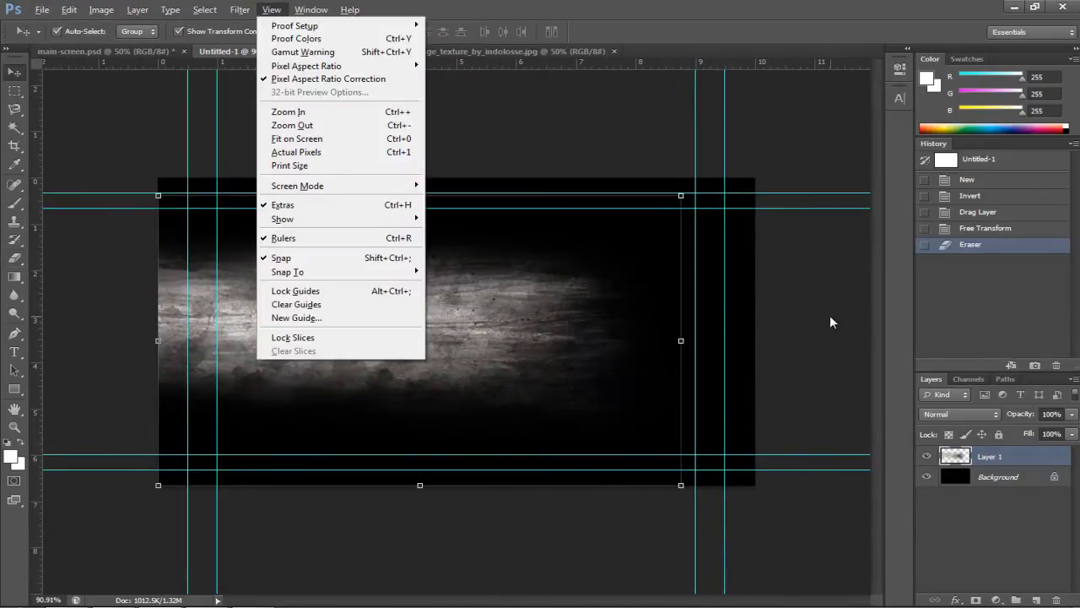
{"action": "left_click", "coordinate": [955, 456]}
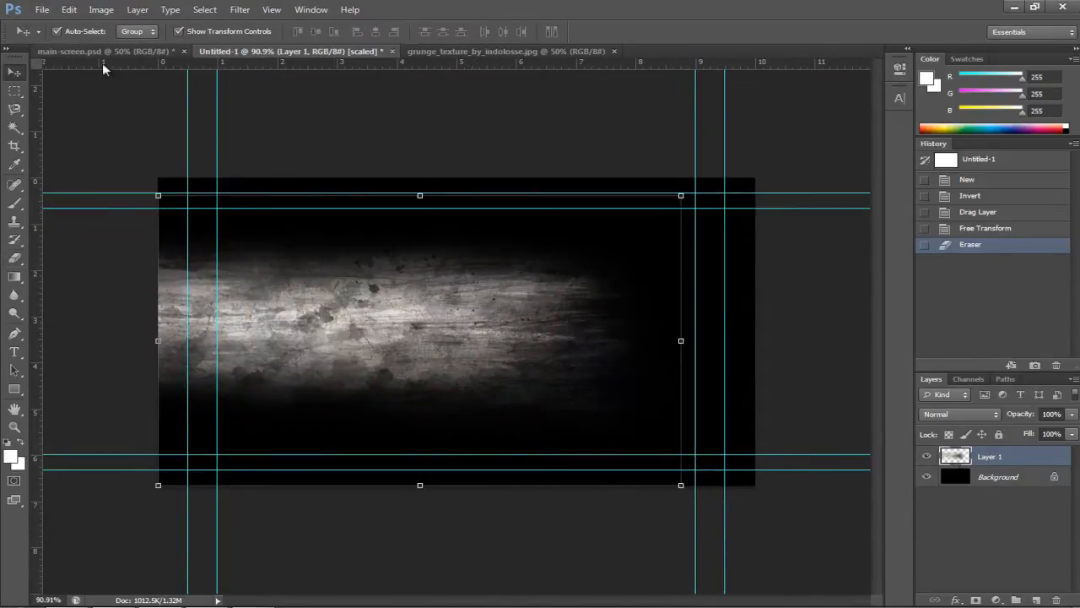
{"action": "left_click", "coordinate": [236, 10]}
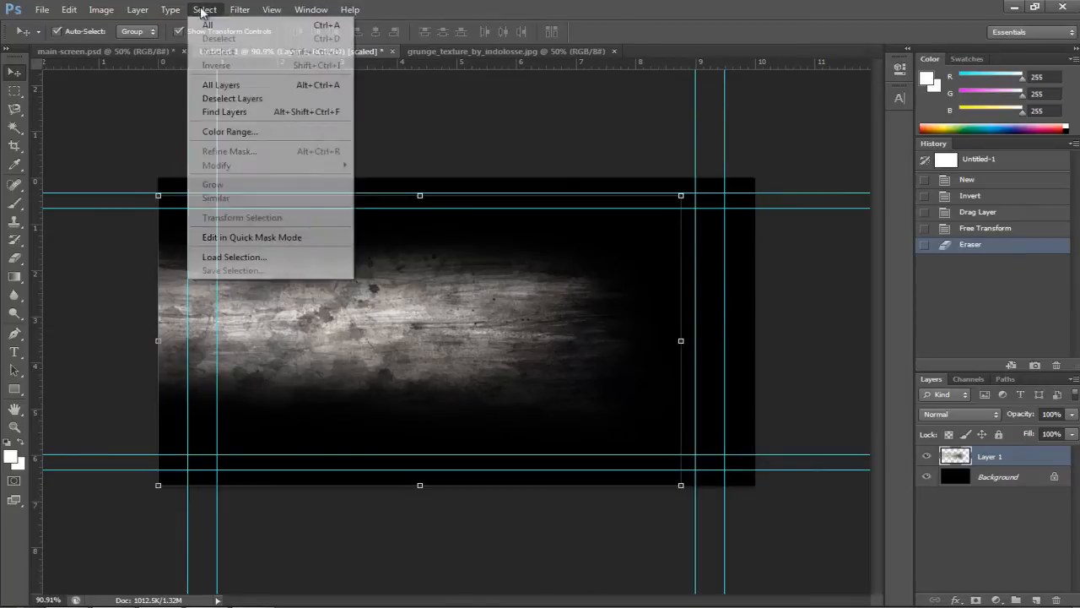
{"action": "mouse_move", "coordinate": [140, 11]}
{"action": "mouse_move", "coordinate": [101, 10]}
{"action": "mouse_move", "coordinate": [122, 45]}
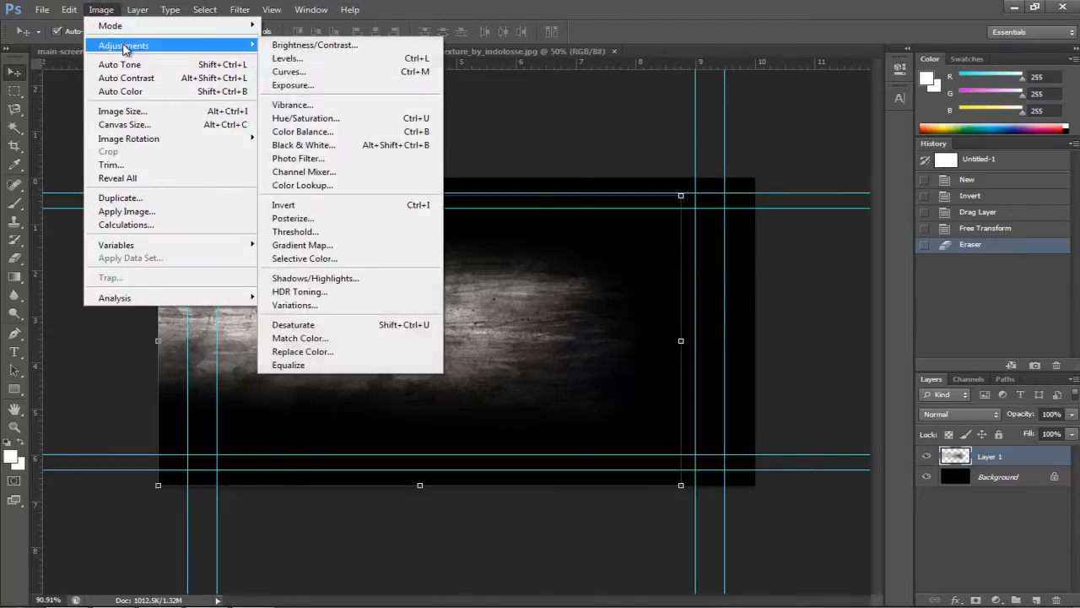
{"action": "left_click", "coordinate": [291, 118]}
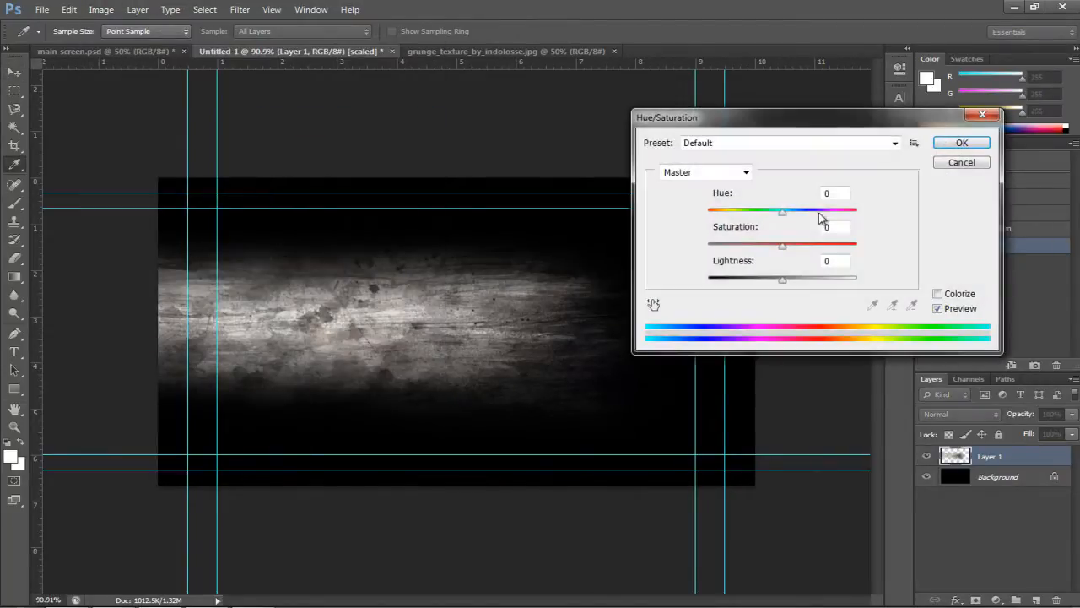
{"action": "left_click_drag", "start_coordinate": [783, 245], "coordinate": [806, 252]}
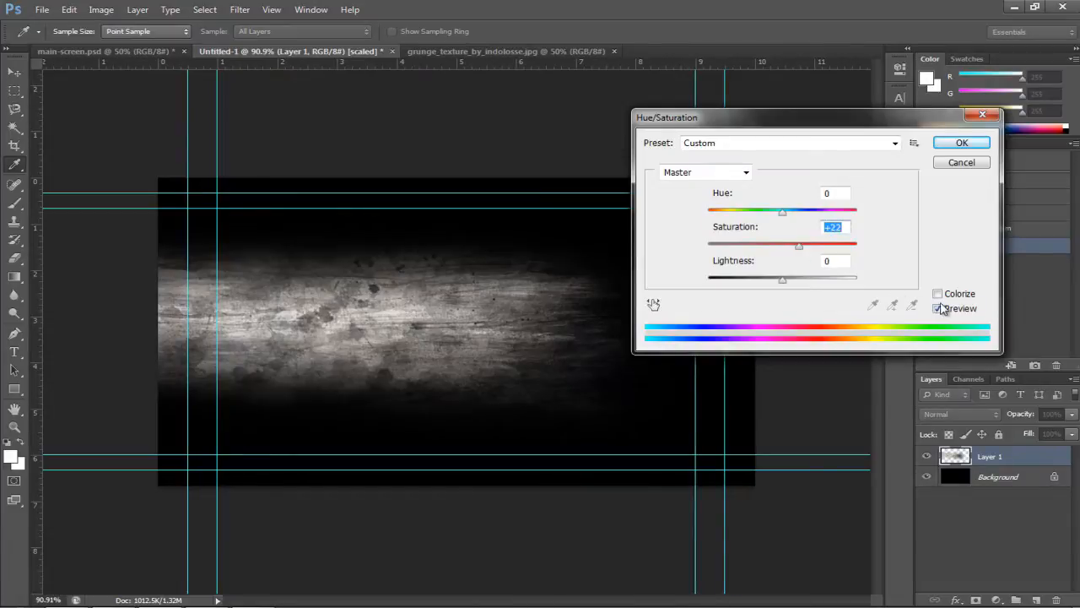
{"action": "left_click", "coordinate": [938, 294]}
{"action": "left_click_drag", "start_coordinate": [806, 211], "coordinate": [802, 215]}
{"action": "left_click_drag", "start_coordinate": [767, 278], "coordinate": [762, 281]}
{"action": "left_click_drag", "start_coordinate": [745, 246], "coordinate": [760, 246]}
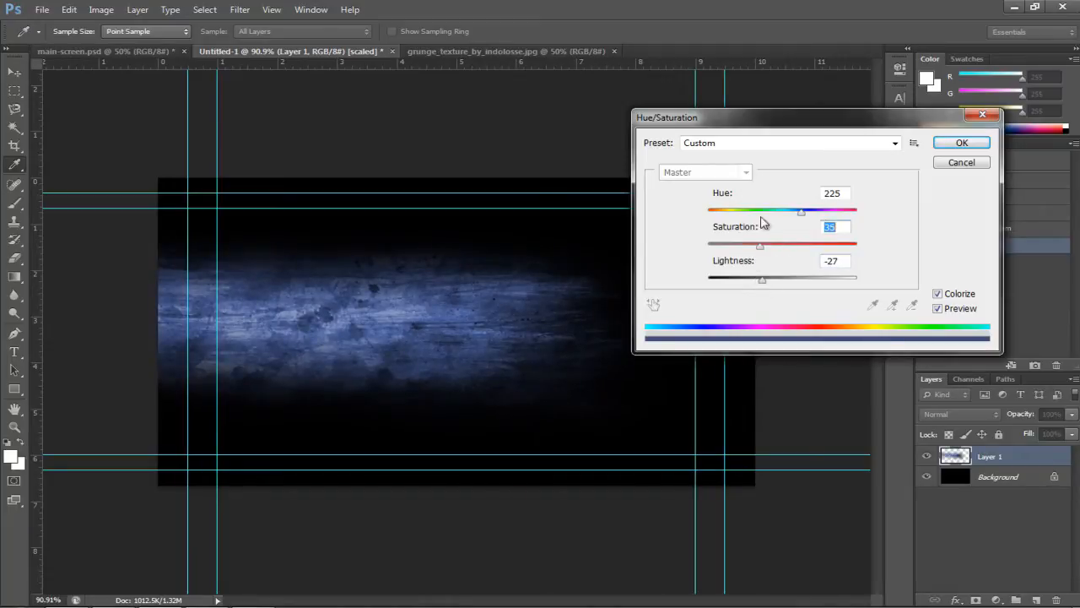
{"action": "left_click", "coordinate": [962, 143]}
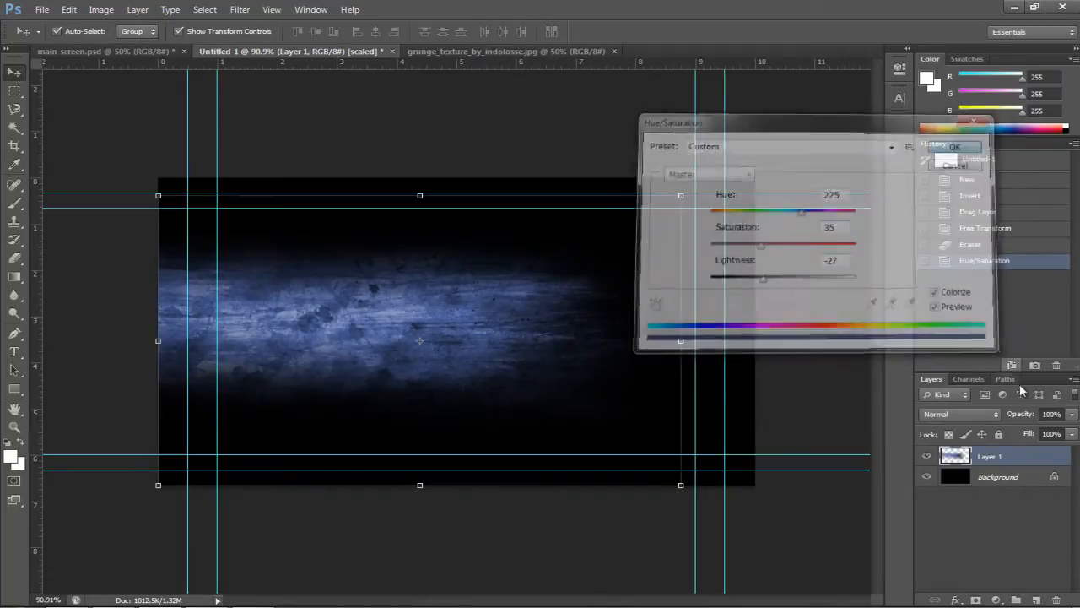
Set the texture layer's Fill to 50%
{"action": "left_click", "coordinate": [1031, 434]}
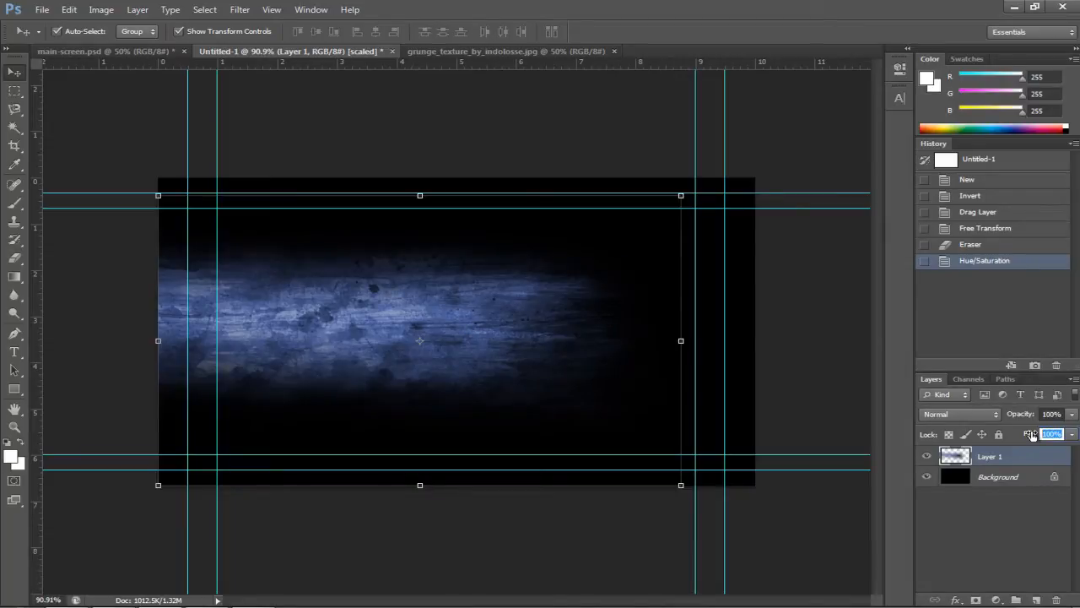
{"action": "type", "text": "50"}
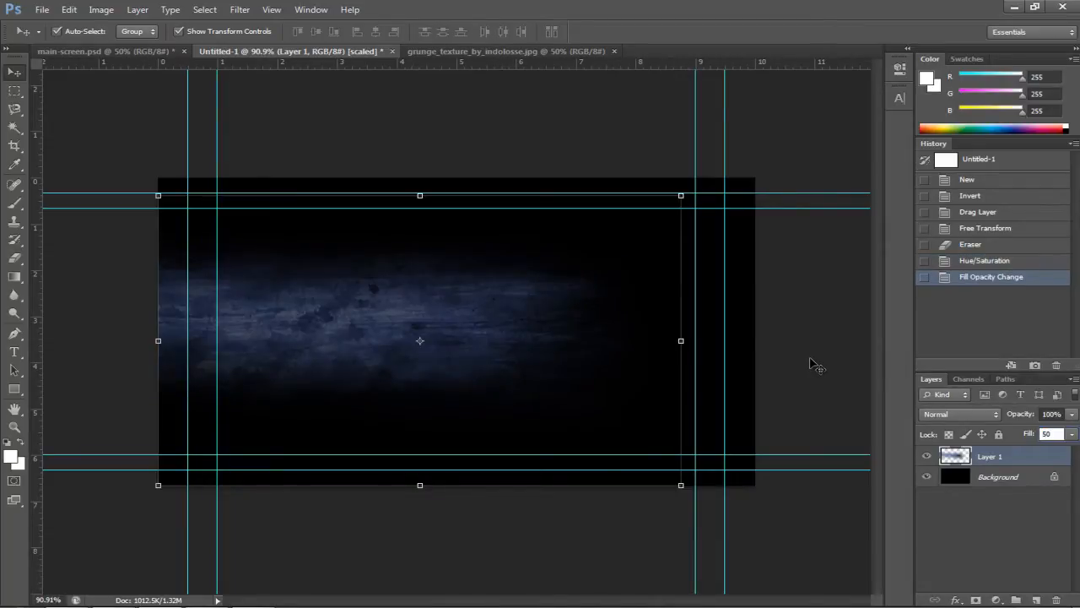
{"action": "key", "text": "Return"}
Type the title THE RUNNER in Impact 48 pt on the texture
{"action": "key", "text": "e"}
{"action": "key", "text": "t"}
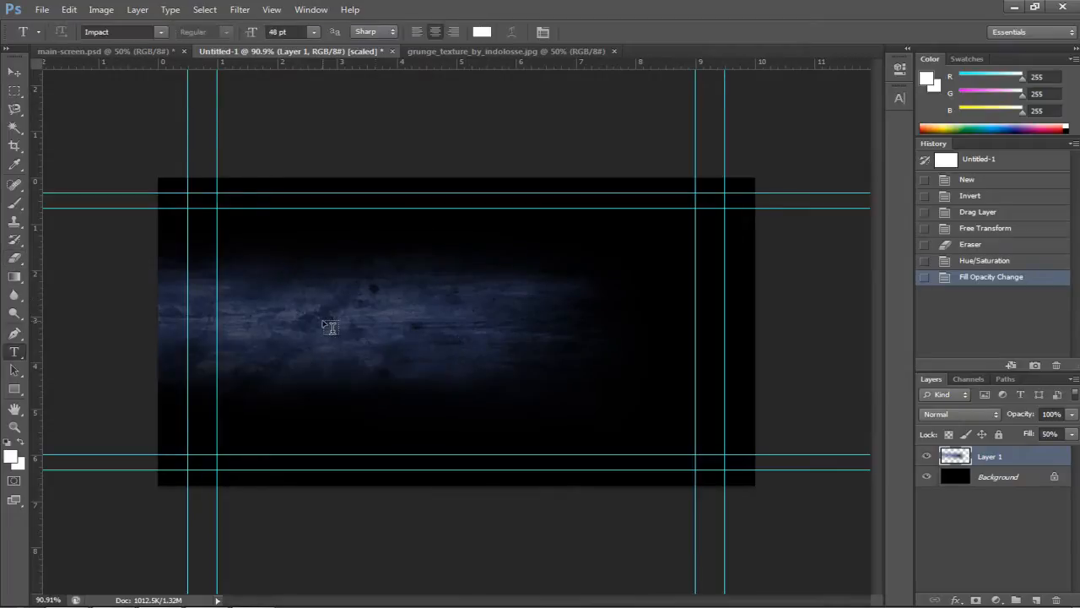
{"action": "left_click", "coordinate": [329, 326]}
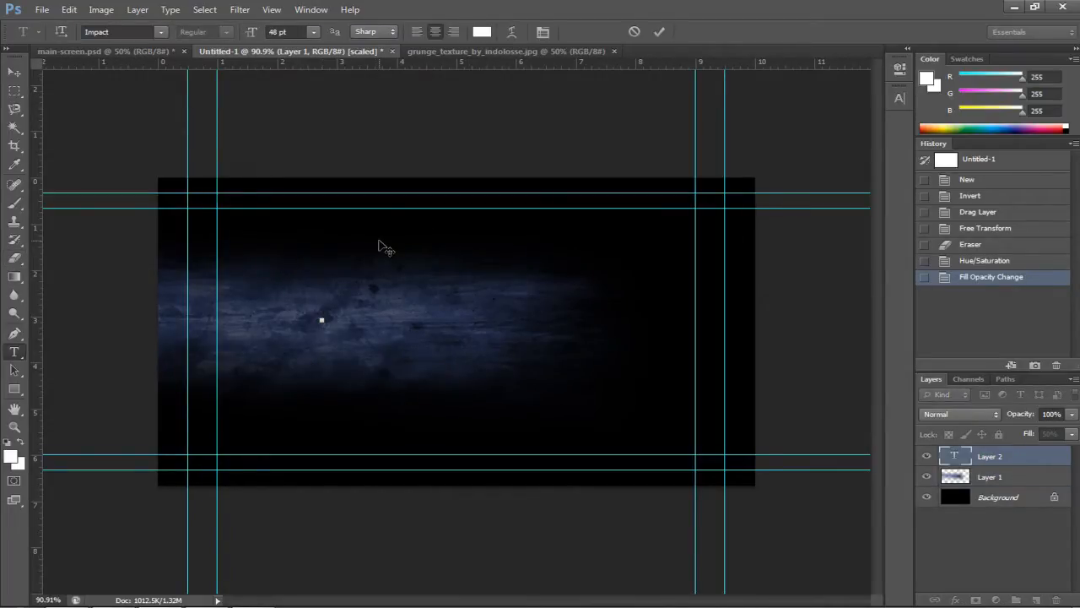
{"action": "type", "text": "Runn"}
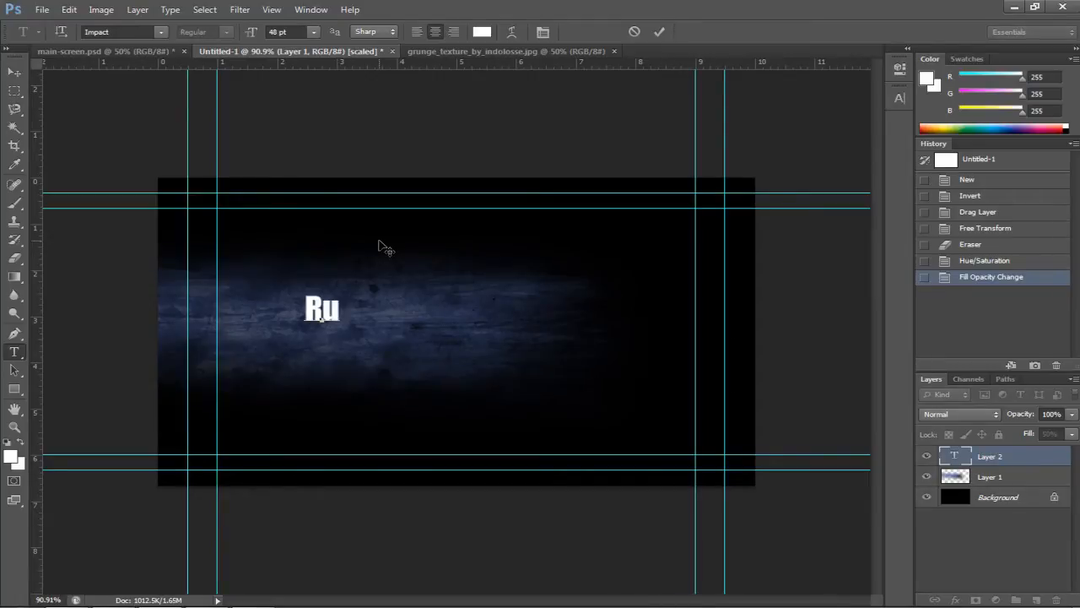
{"action": "key", "text": "BackSpace"}
{"action": "key", "text": "BackSpace"}
{"action": "key", "text": "BackSpace"}
{"action": "key", "text": "BackSpace"}
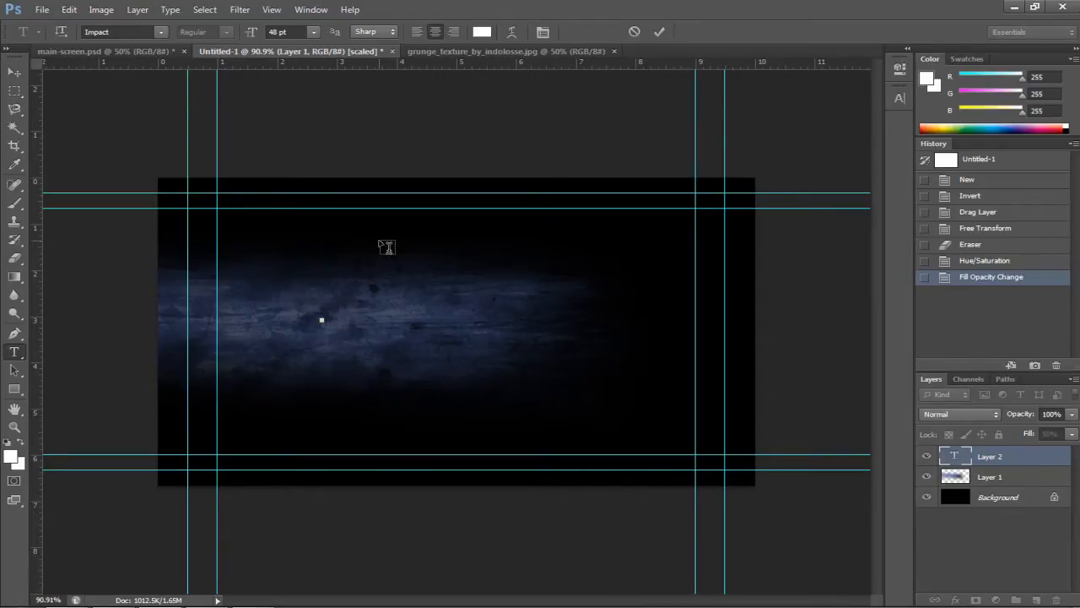
{"action": "type", "text": "THE RUNNER"}
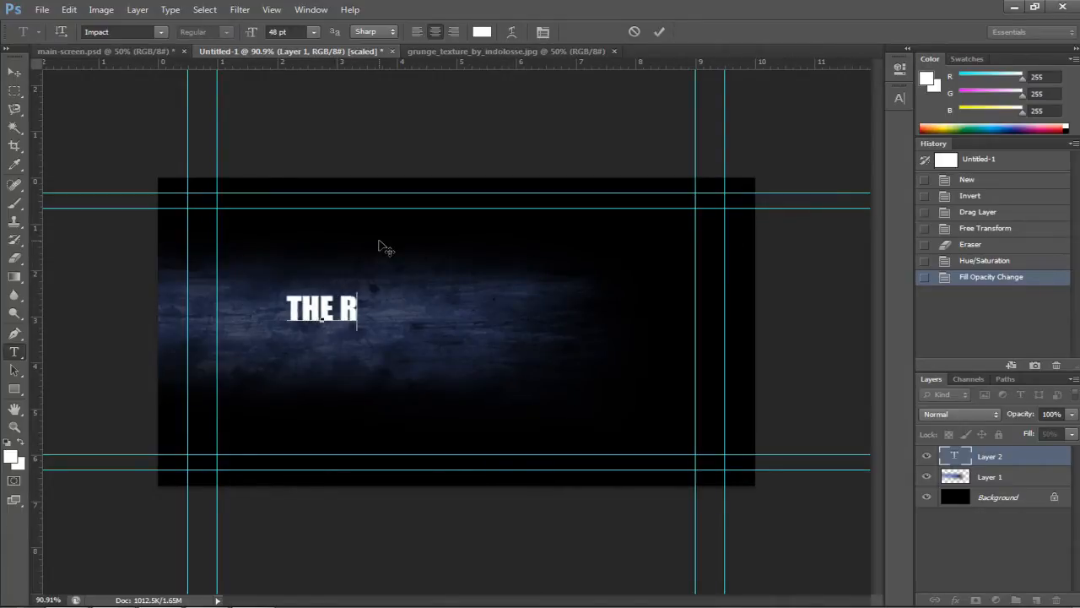
{"action": "left_click", "coordinate": [659, 31]}
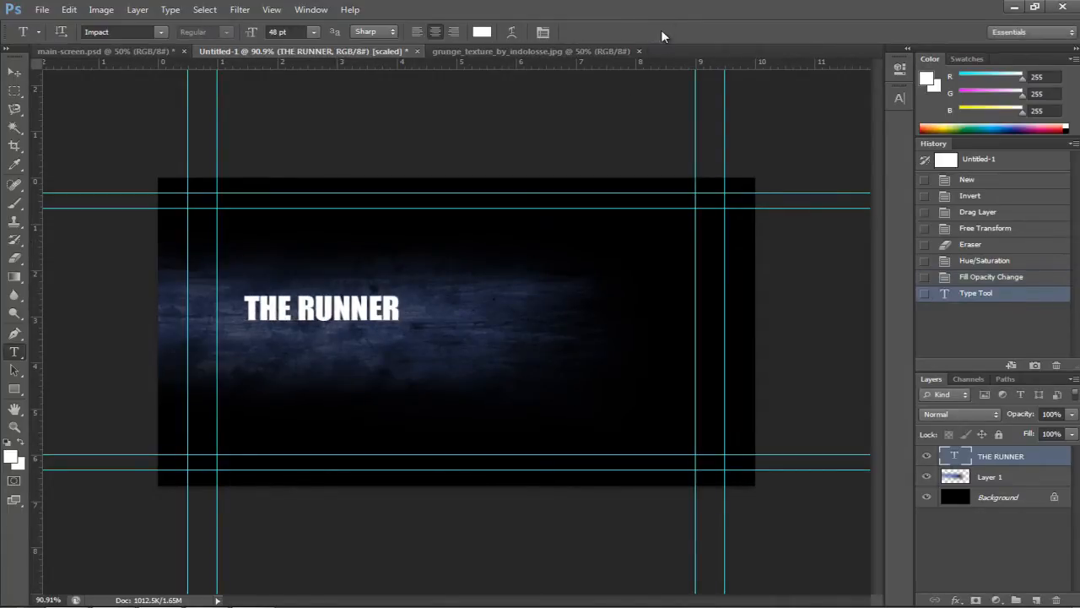
Scale the THE RUNNER title to about 181% and move it into position
{"action": "key", "text": "v"}
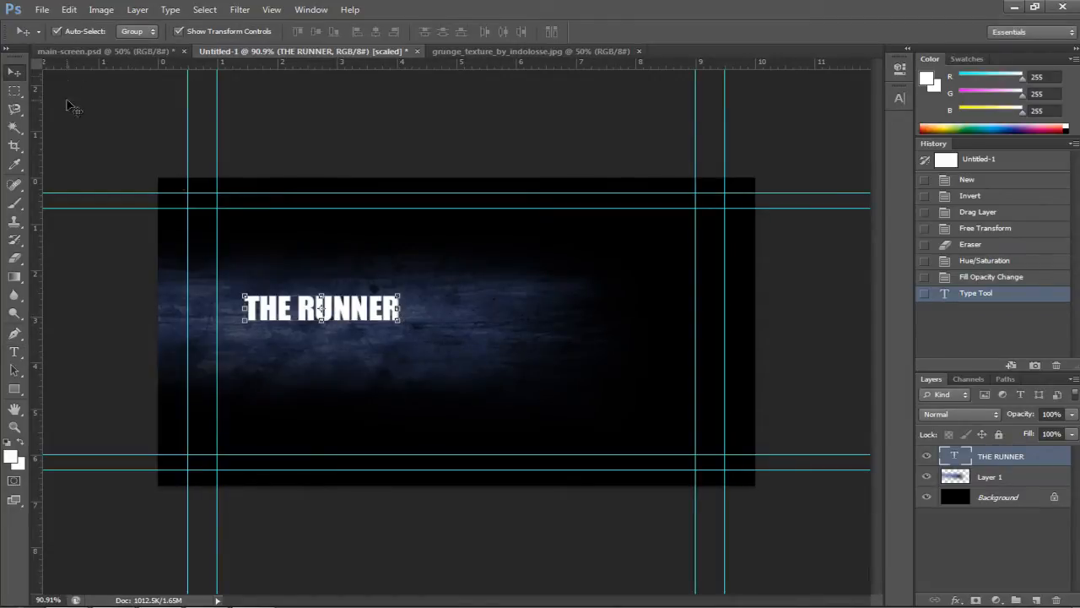
{"action": "left_click_drag", "start_coordinate": [400, 322], "coordinate": [535, 405]}
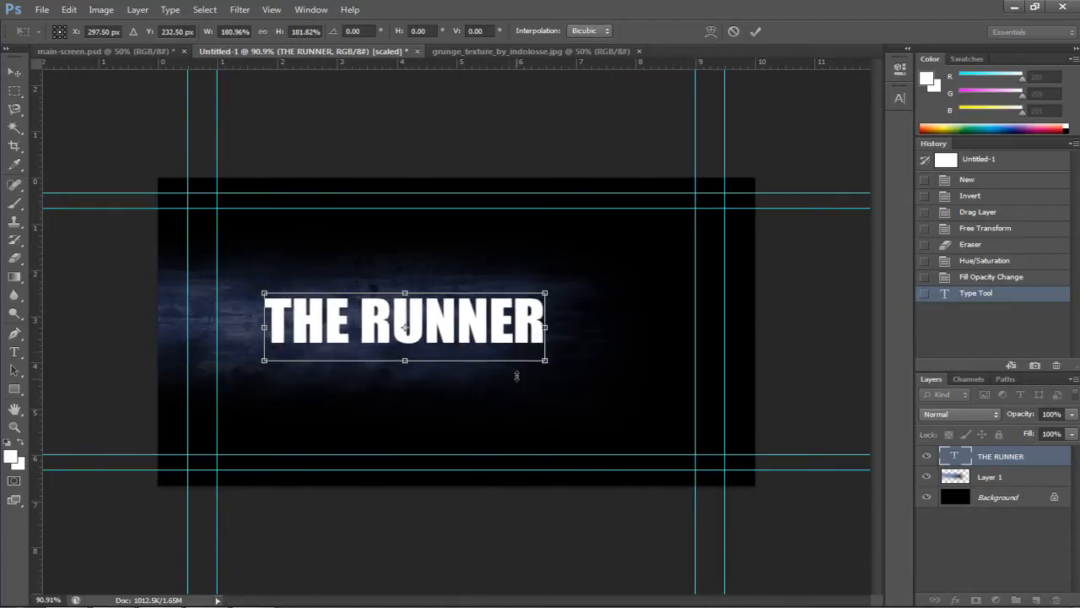
{"action": "left_click_drag", "start_coordinate": [495, 340], "coordinate": [457, 344]}
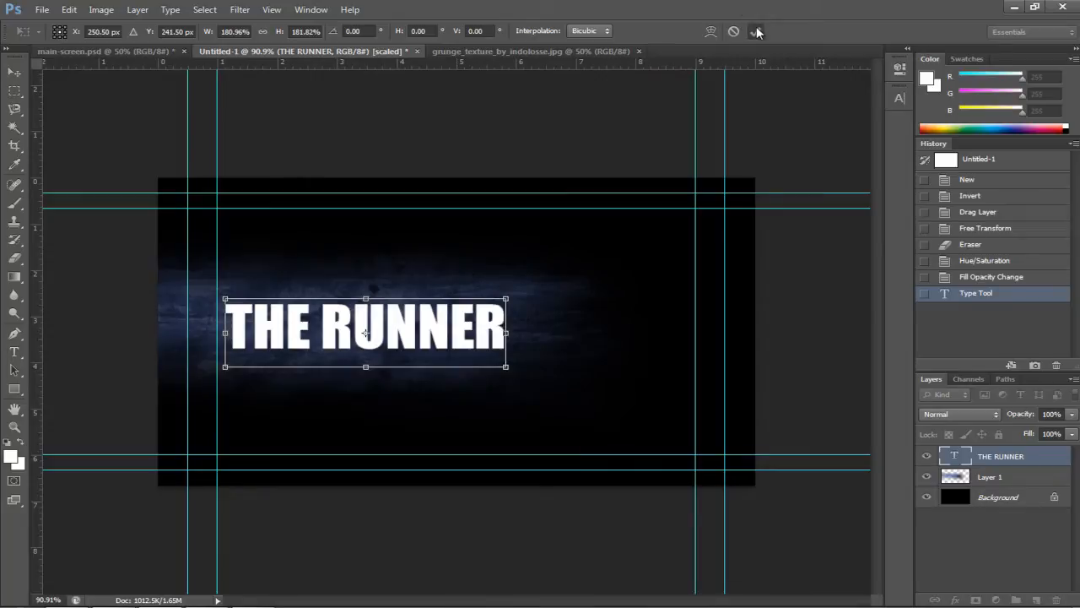
{"action": "left_click", "coordinate": [755, 31]}
{"action": "left_click", "coordinate": [590, 154]}
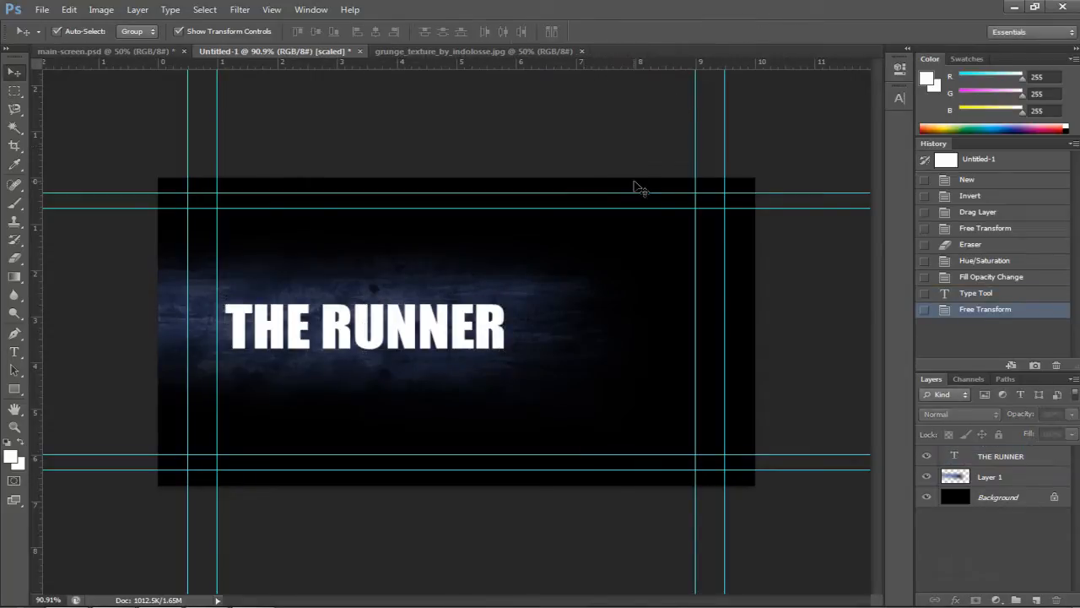
Compare with main-screen.psd, then return to the THE RUNNER document and clear the layer selection
{"action": "left_click", "coordinate": [164, 51]}
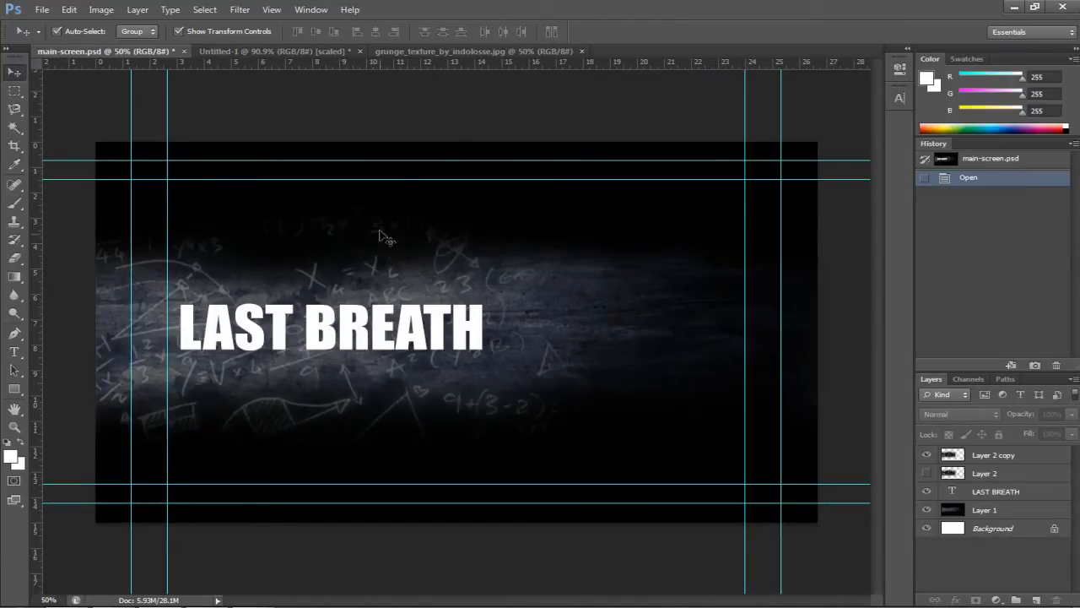
{"action": "left_click", "coordinate": [293, 52]}
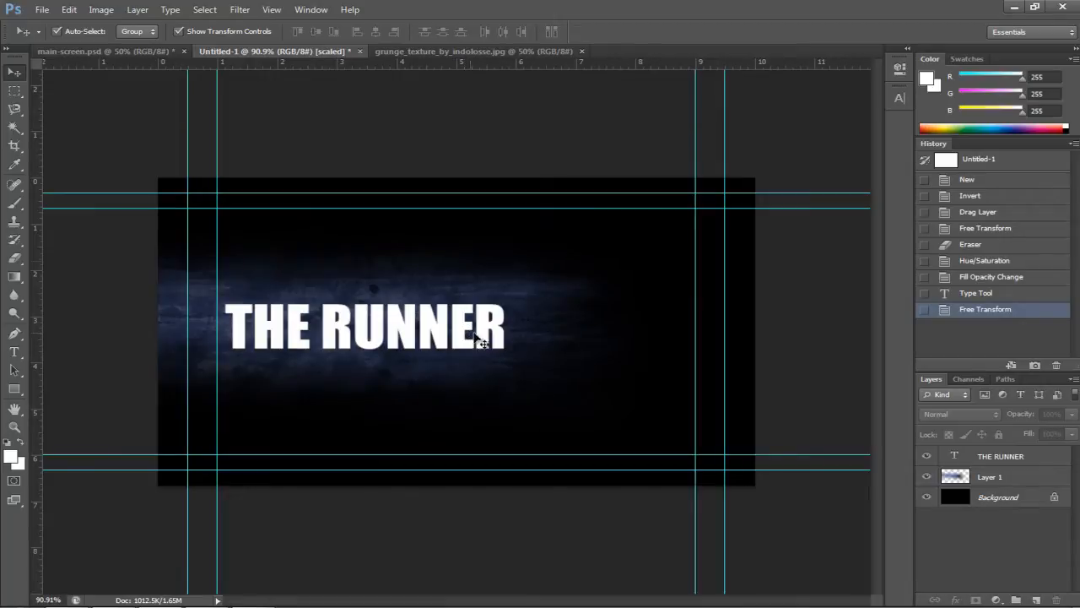
{"action": "left_click", "coordinate": [541, 319]}
{"action": "left_click", "coordinate": [814, 288]}
Save the design as MAIN MENU.psd in E:\screen capture, accepting the Photoshop format options
{"action": "key", "text": "ctrl+s"}
{"action": "left_click", "coordinate": [498, 83]}
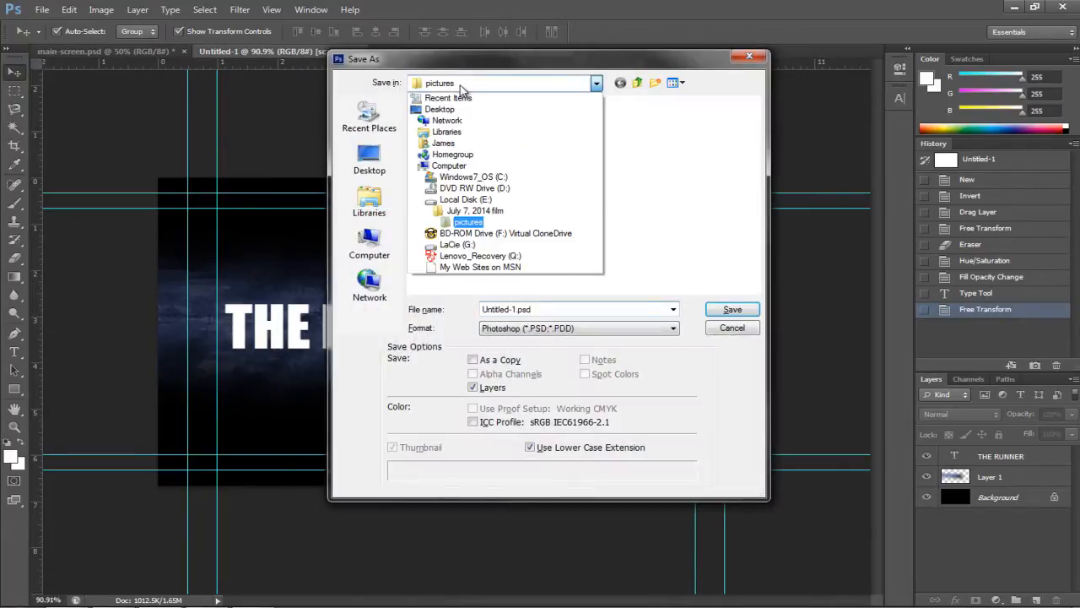
{"action": "left_click", "coordinate": [488, 200]}
{"action": "double_click", "coordinate": [475, 187]}
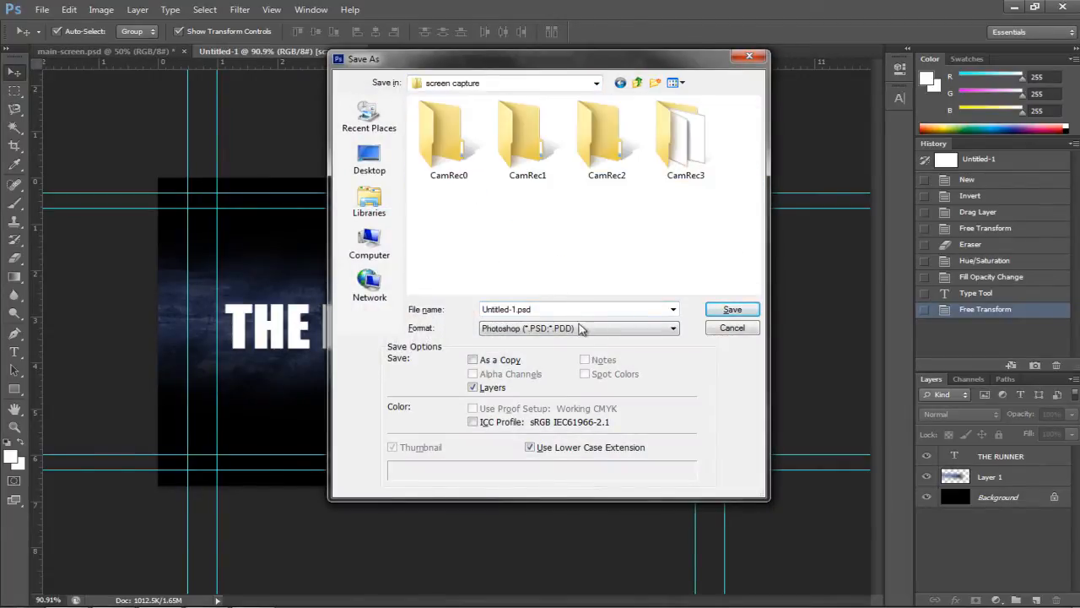
{"action": "left_click", "coordinate": [559, 311]}
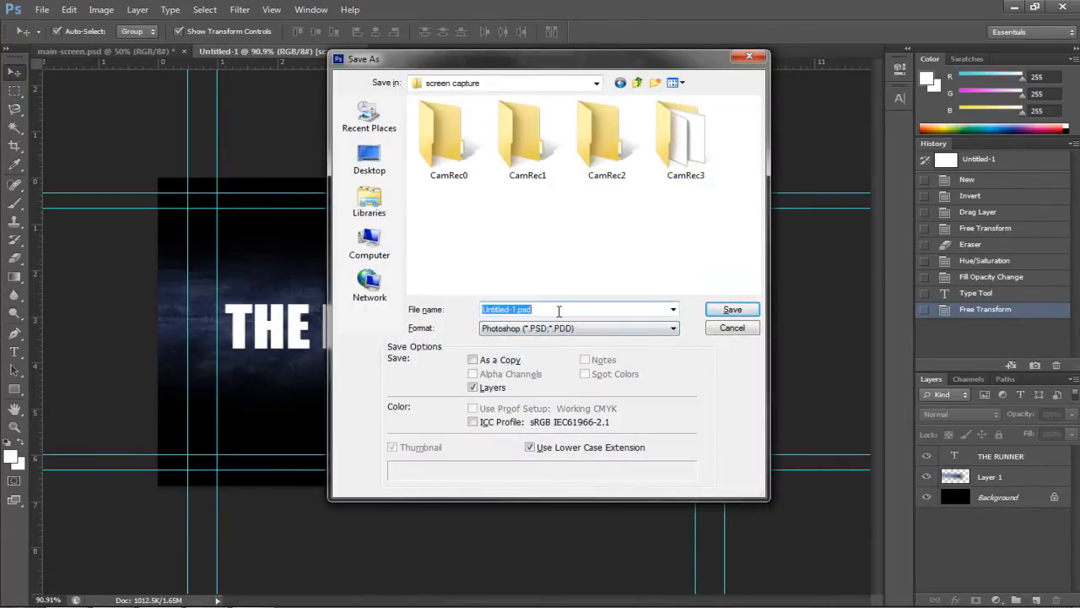
{"action": "type", "text": "MAIN MENU"}
{"action": "left_click", "coordinate": [742, 311]}
{"action": "left_click", "coordinate": [707, 191]}
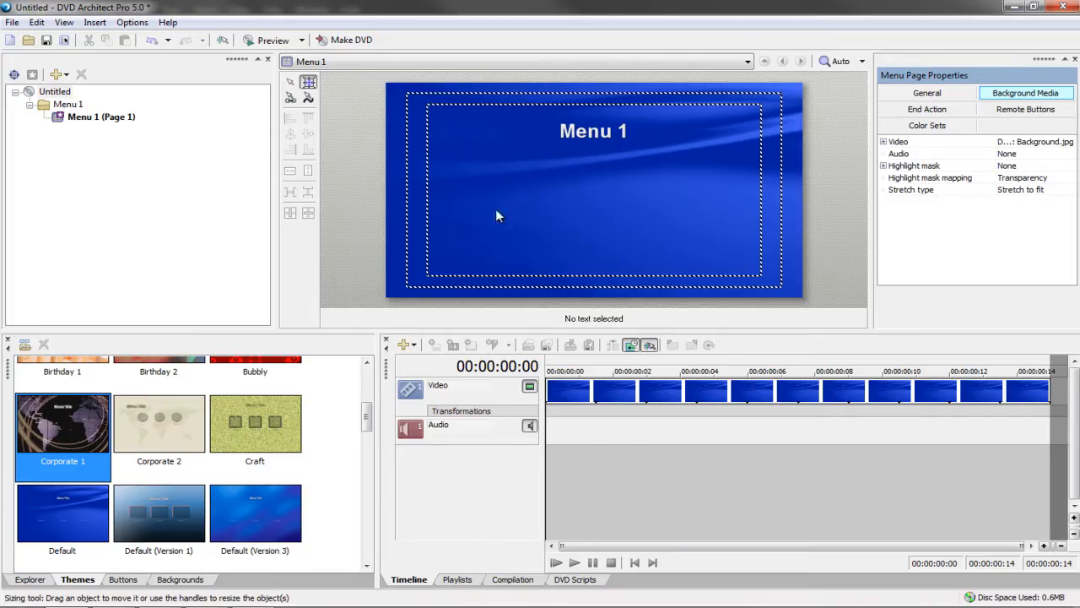
Apply the Corporate 1 world-map theme to Menu 1
{"action": "double_click", "coordinate": [55, 435]}
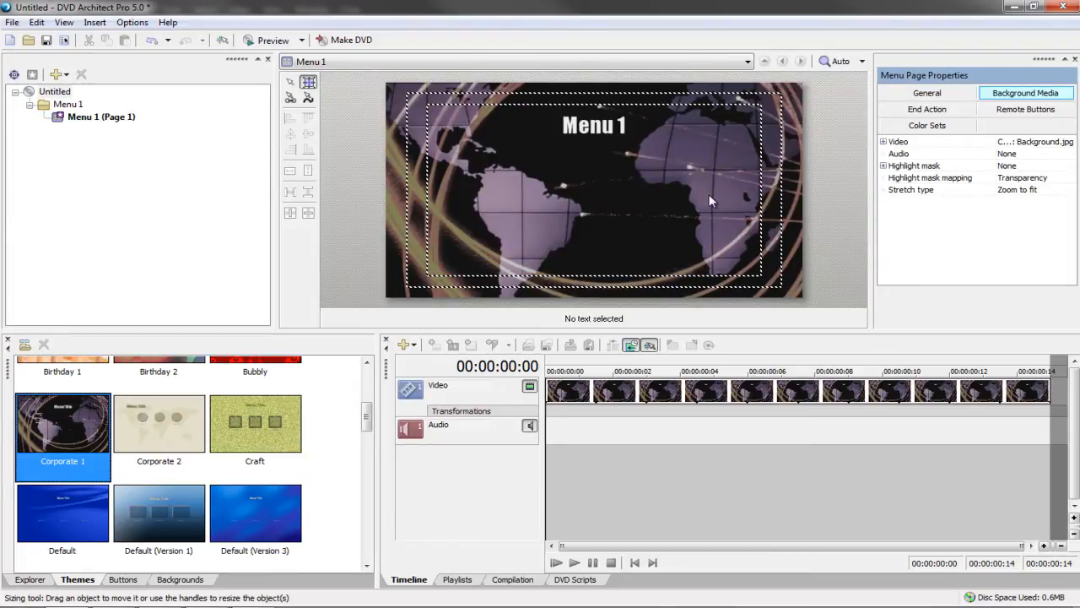
Delete the Menu 1 title and replace the background video with E:\screen capture\MAIN MENU.psd
{"action": "left_click", "coordinate": [593, 135]}
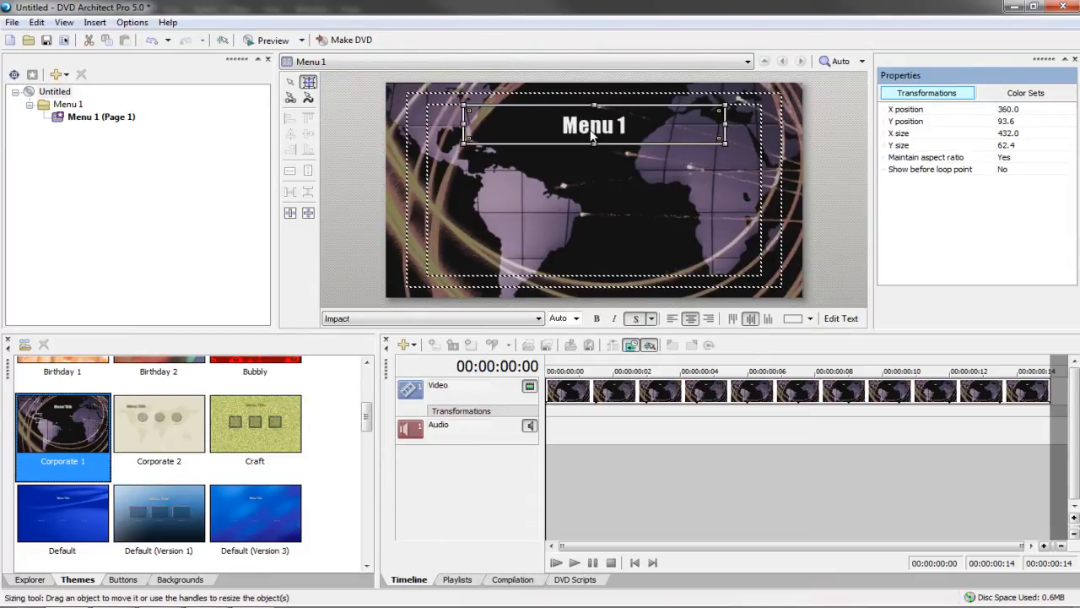
{"action": "key", "text": "Delete"}
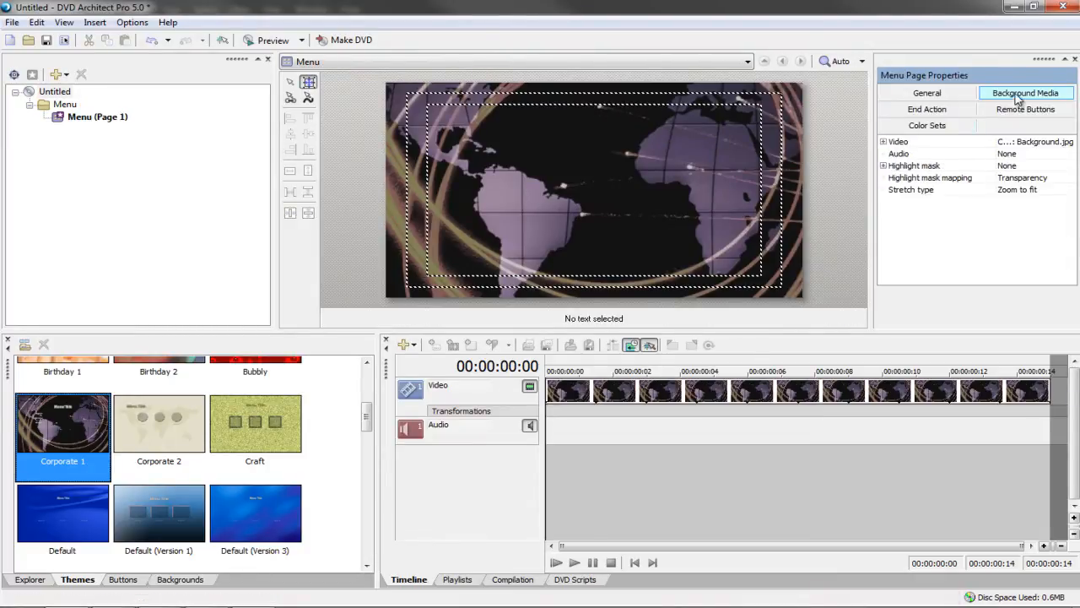
{"action": "left_click", "coordinate": [1045, 143]}
{"action": "left_click", "coordinate": [1069, 142]}
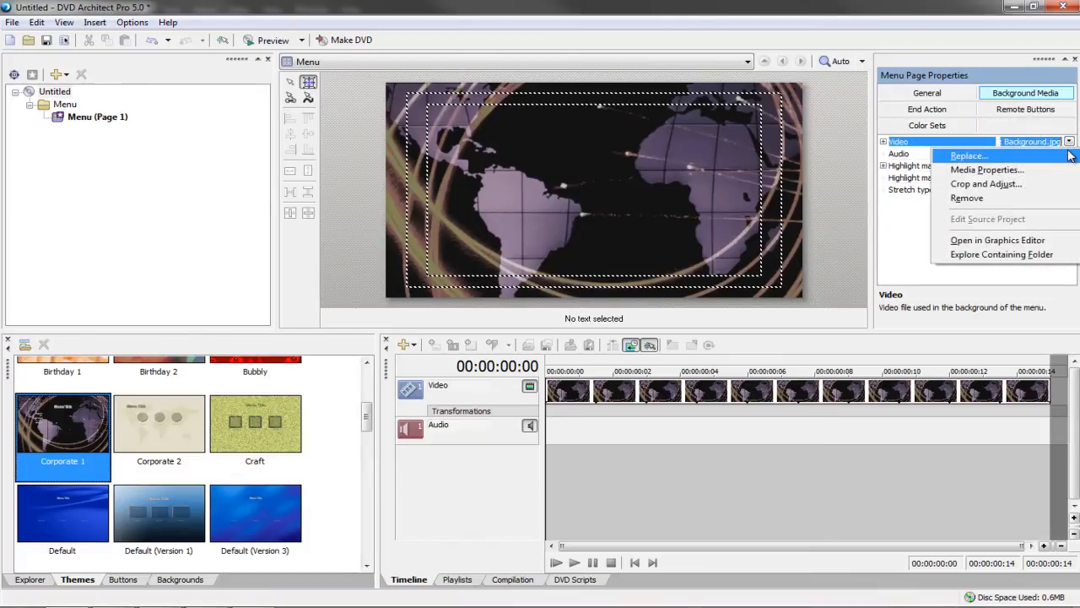
{"action": "left_click", "coordinate": [1070, 158]}
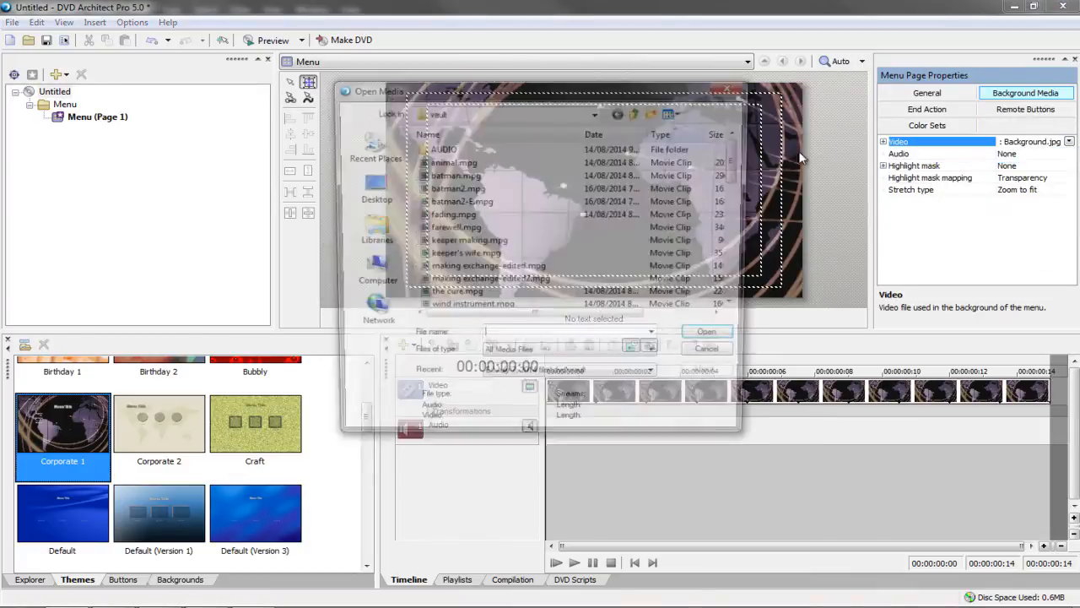
{"action": "left_click", "coordinate": [466, 111]}
{"action": "left_click", "coordinate": [466, 228]}
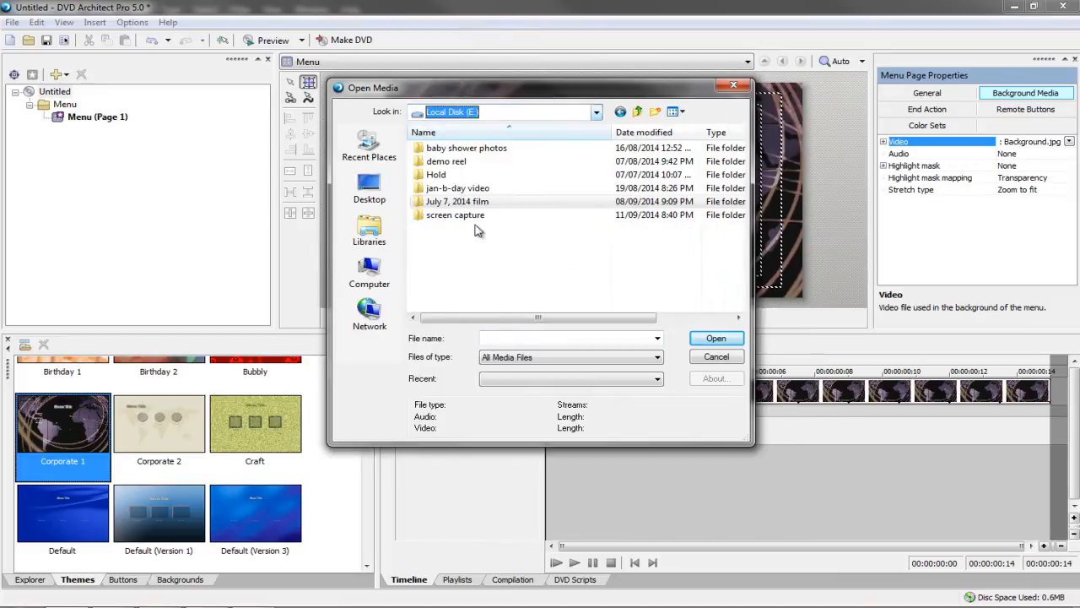
{"action": "double_click", "coordinate": [473, 215]}
{"action": "left_click", "coordinate": [520, 289]}
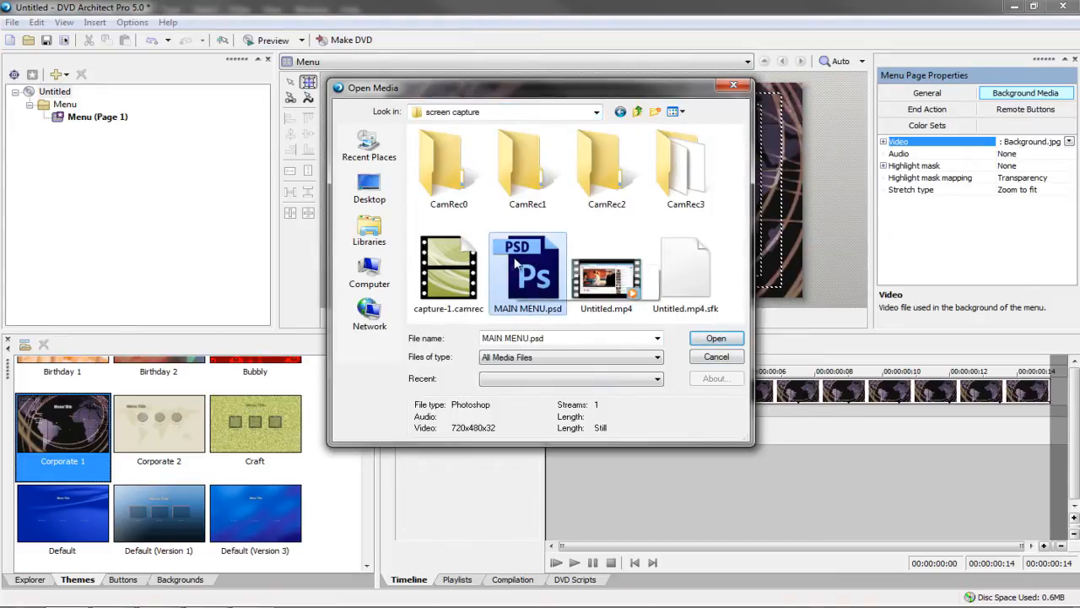
{"action": "left_click", "coordinate": [715, 339]}
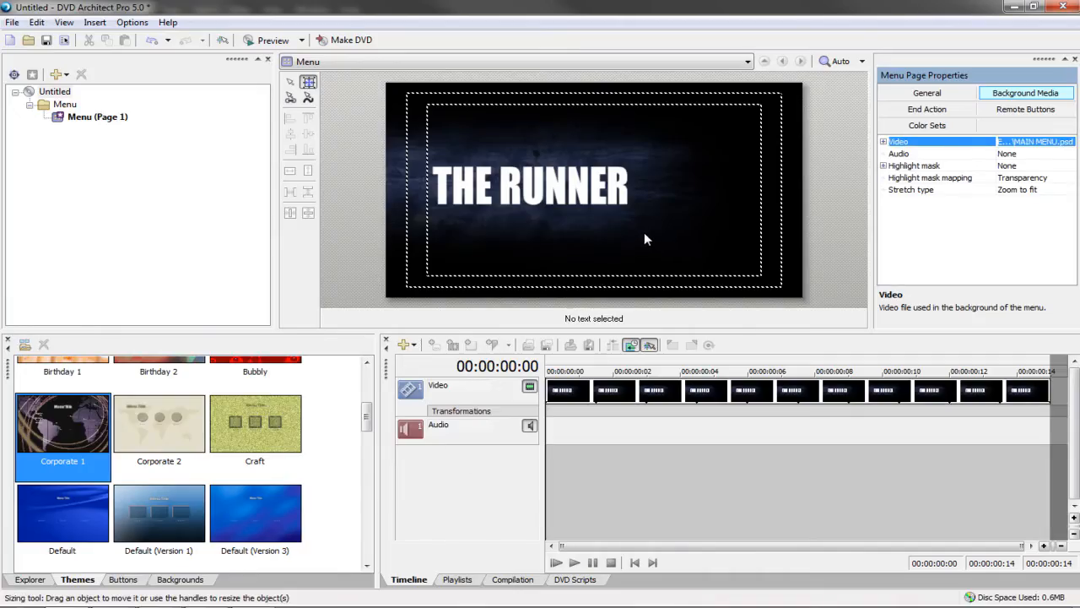
Drag a new button from the Buttons library onto the menu, right of THE RUNNER title
{"action": "left_click", "coordinate": [122, 579]}
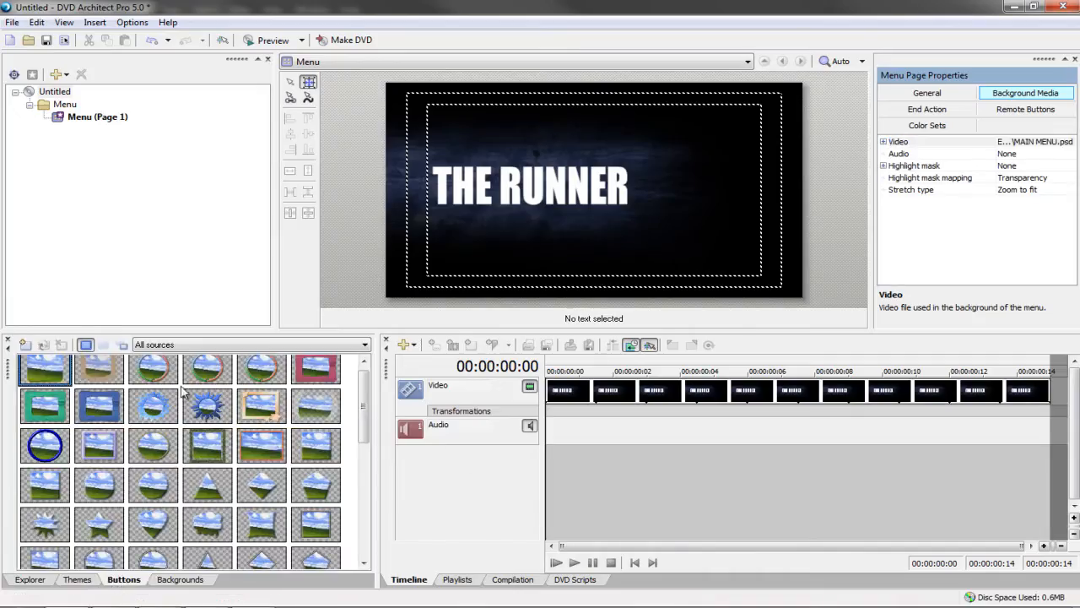
{"action": "left_click_drag", "start_coordinate": [25, 373], "coordinate": [702, 201]}
{"action": "right_click", "coordinate": [674, 197]}
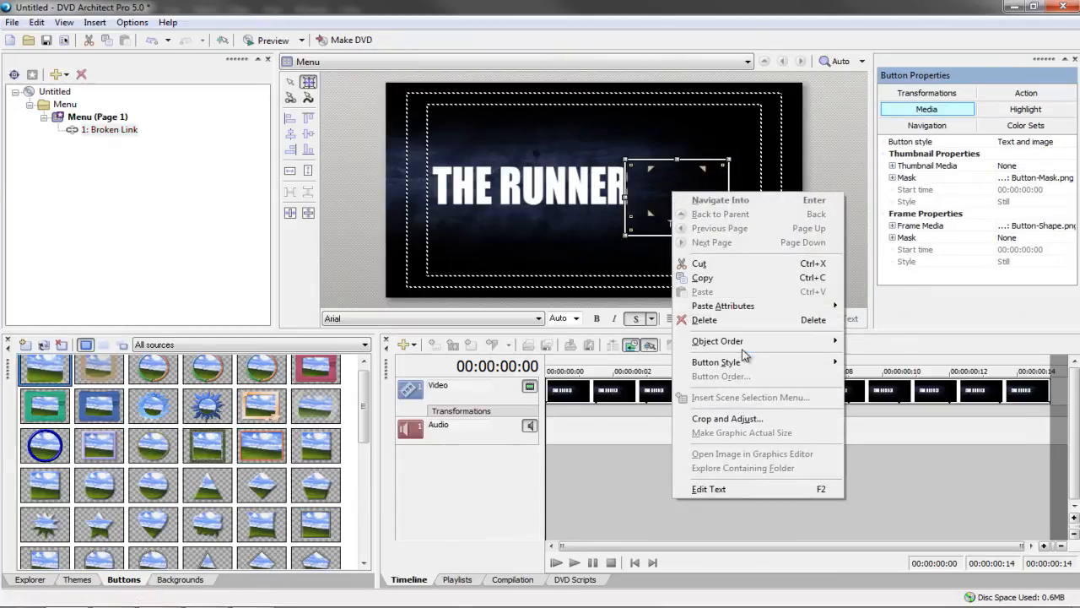
{"action": "mouse_move", "coordinate": [743, 363]}
{"action": "left_click", "coordinate": [673, 194]}
{"action": "left_click", "coordinate": [673, 194]}
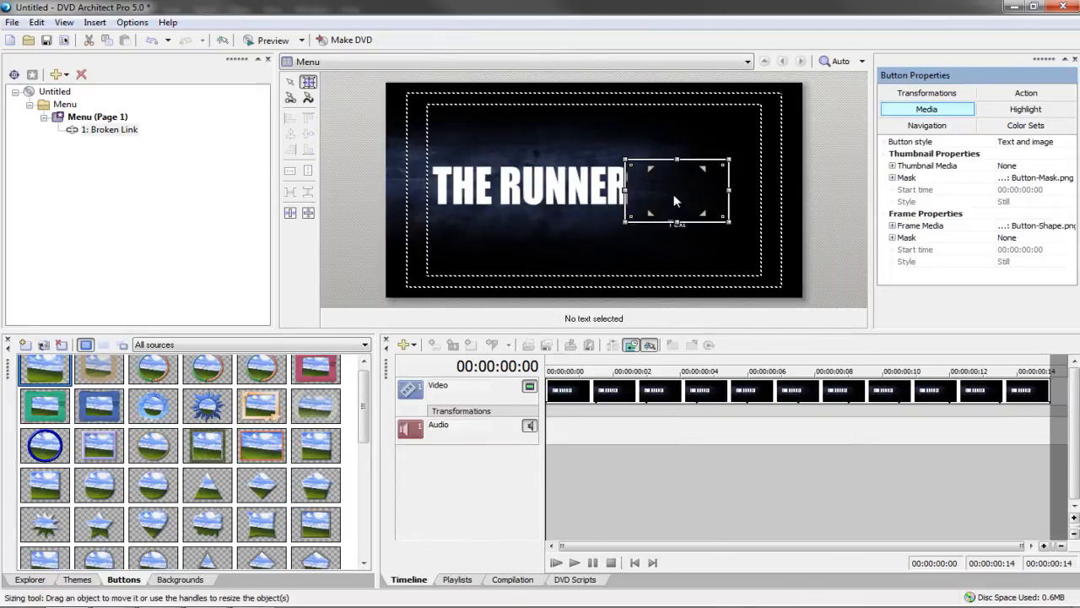
Set the new button's style to Text Only, then preview the menu
{"action": "right_click", "coordinate": [674, 196]}
{"action": "mouse_move", "coordinate": [794, 368]}
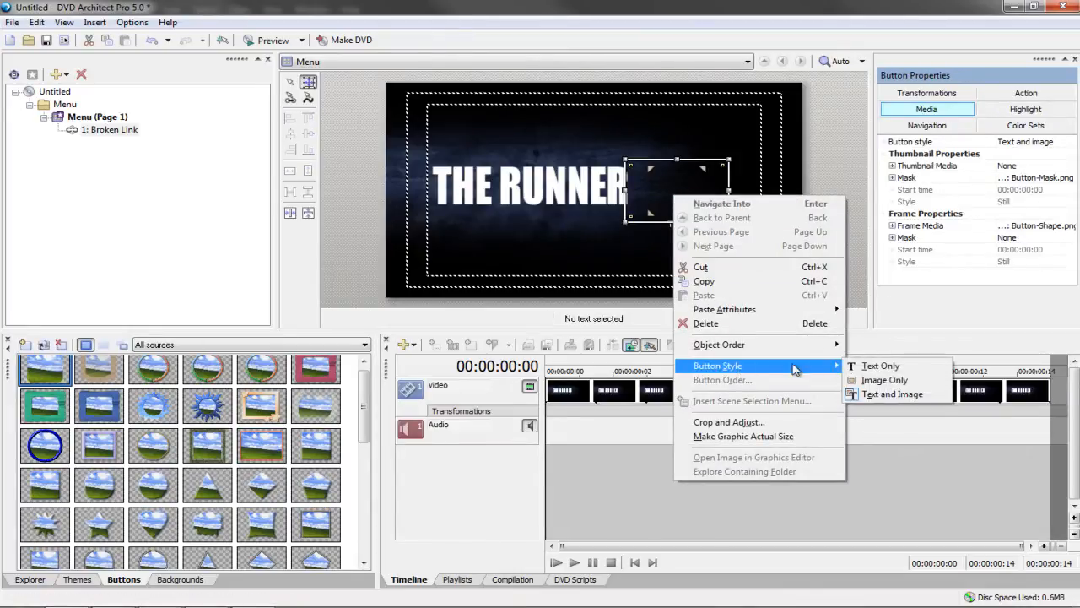
{"action": "left_click", "coordinate": [880, 366]}
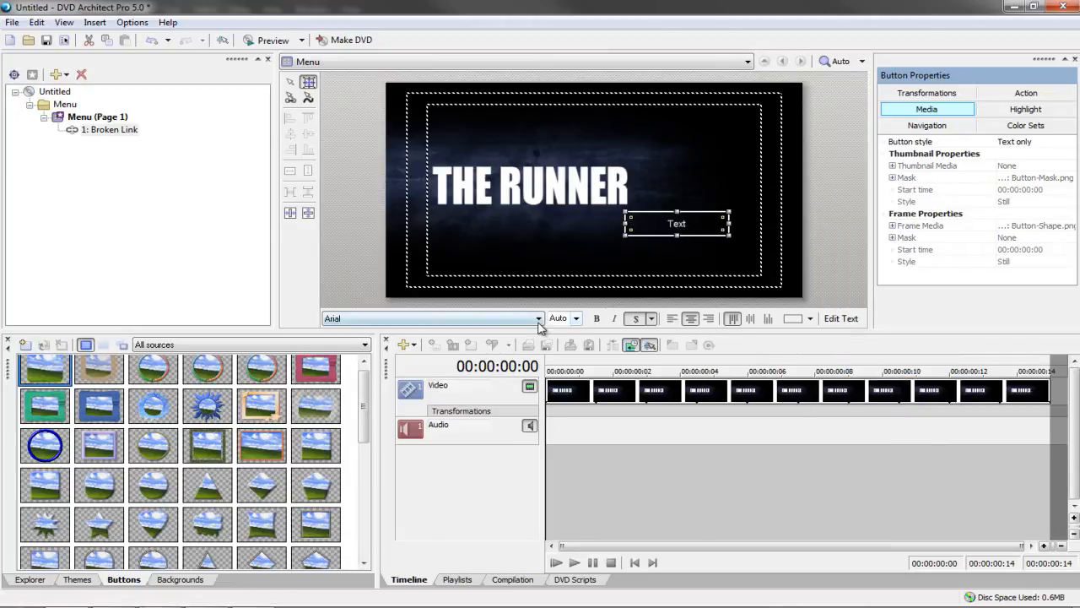
{"action": "left_click", "coordinate": [537, 272]}
{"action": "left_click", "coordinate": [260, 42]}
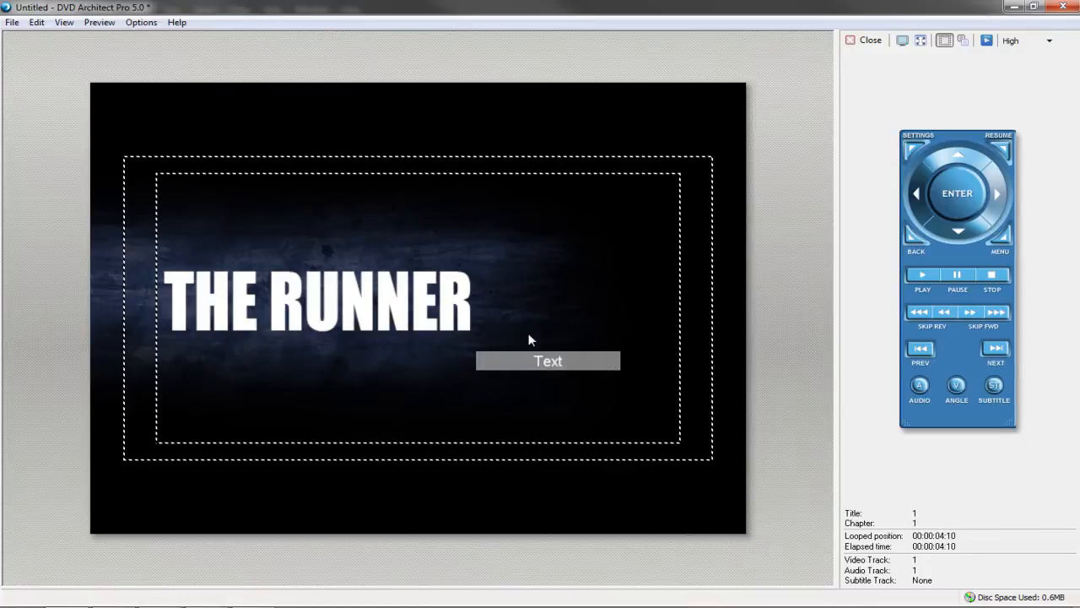
Close the preview and change the button's text font to Impact
{"action": "left_click", "coordinate": [853, 41]}
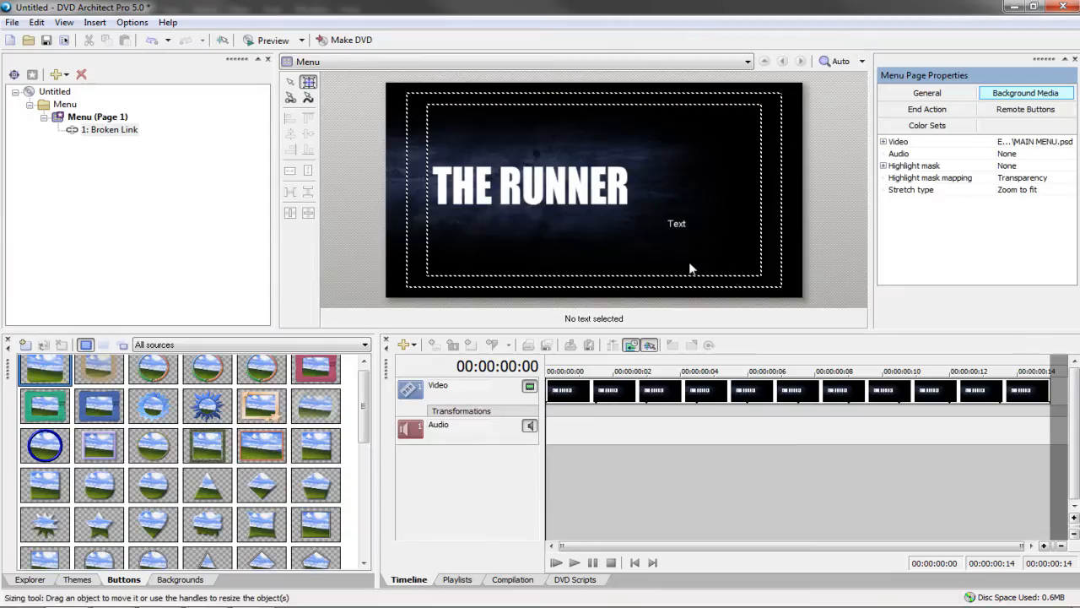
{"action": "left_click", "coordinate": [677, 228]}
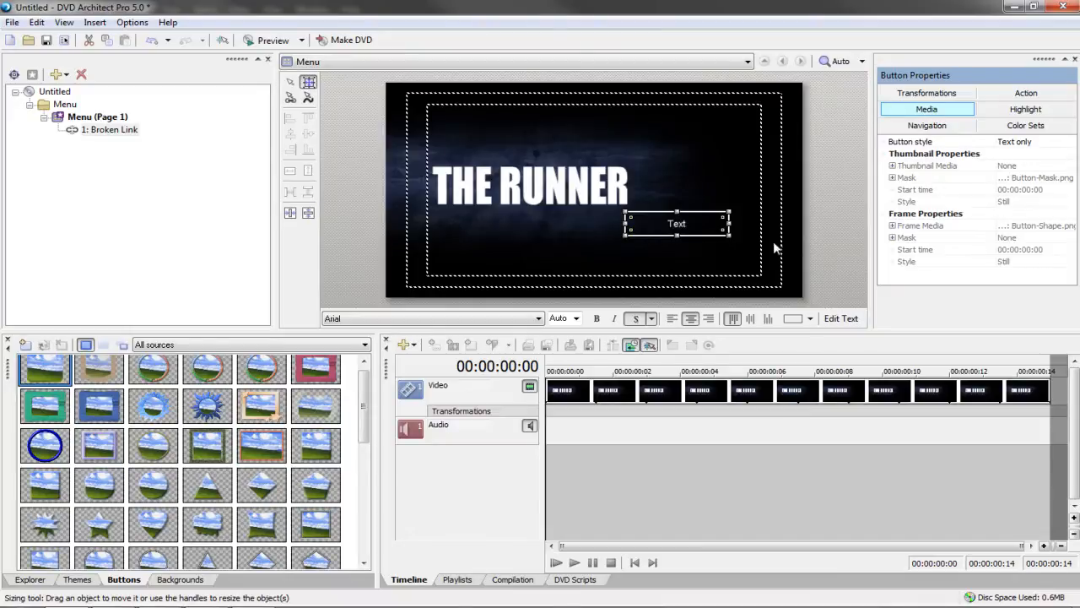
{"action": "double_click", "coordinate": [722, 235]}
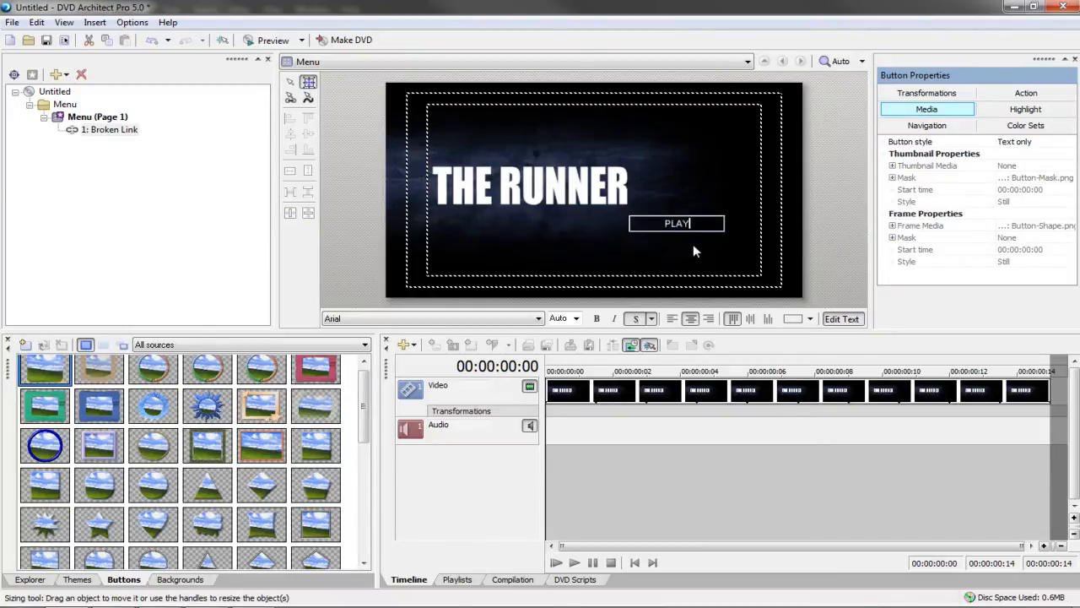
{"action": "left_click", "coordinate": [538, 318]}
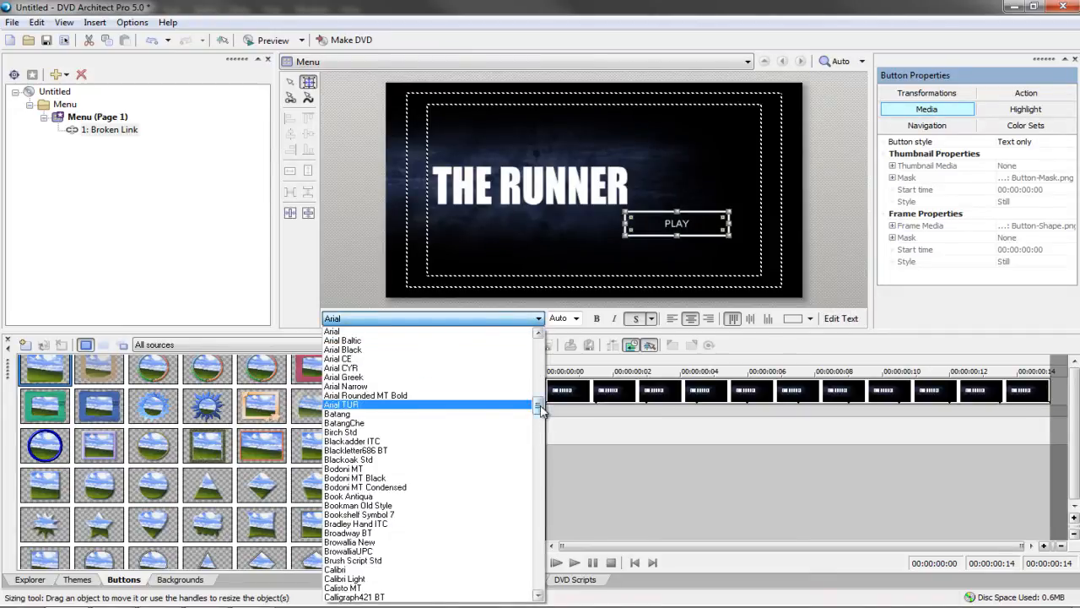
{"action": "left_click_drag", "start_coordinate": [540, 409], "coordinate": [540, 469]}
{"action": "left_click", "coordinate": [384, 437]}
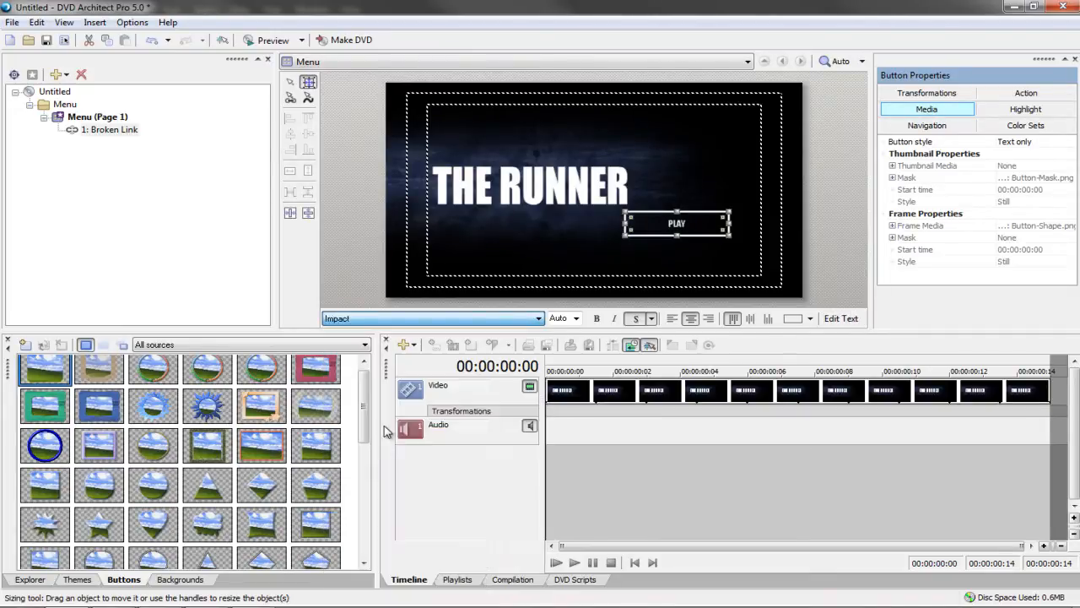
Make the PLAY text bold at size 28 and fit its frame at upper right
{"action": "left_click", "coordinate": [596, 318]}
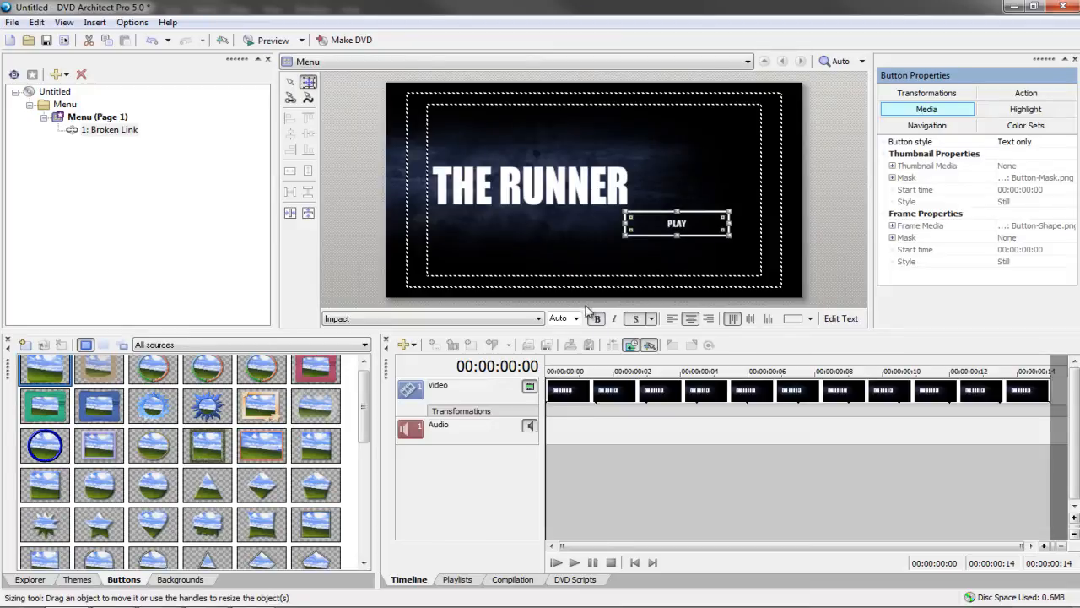
{"action": "left_click", "coordinate": [575, 318]}
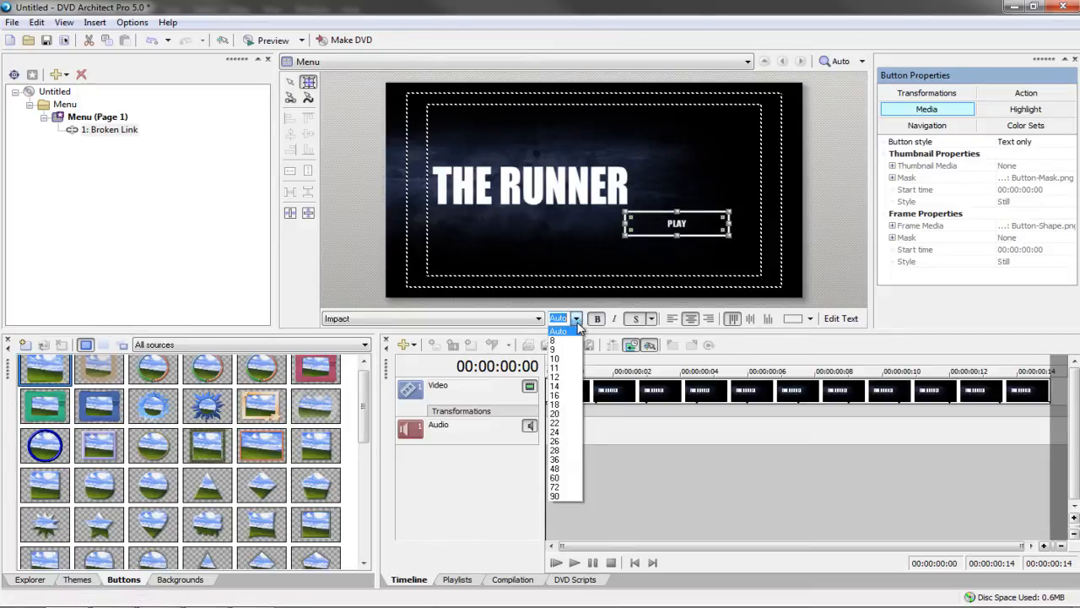
{"action": "left_click", "coordinate": [556, 450]}
{"action": "left_click_drag", "start_coordinate": [722, 228], "coordinate": [748, 174]}
{"action": "left_click", "coordinate": [723, 211]}
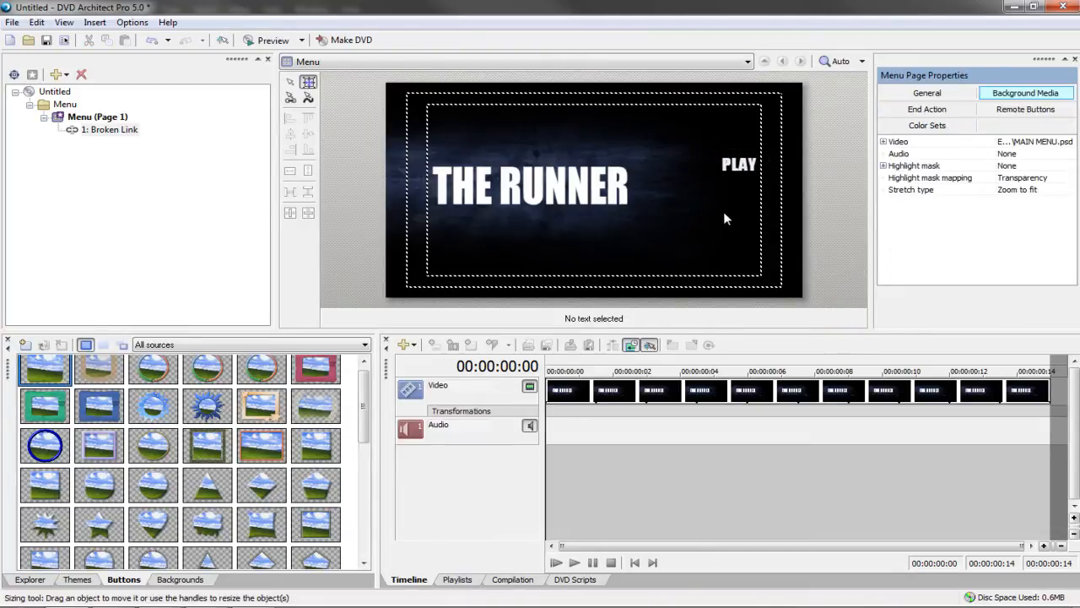
Duplicate the PLAY button with Ctrl+C/Ctrl+V and place the copy just below it
{"action": "left_click", "coordinate": [738, 172]}
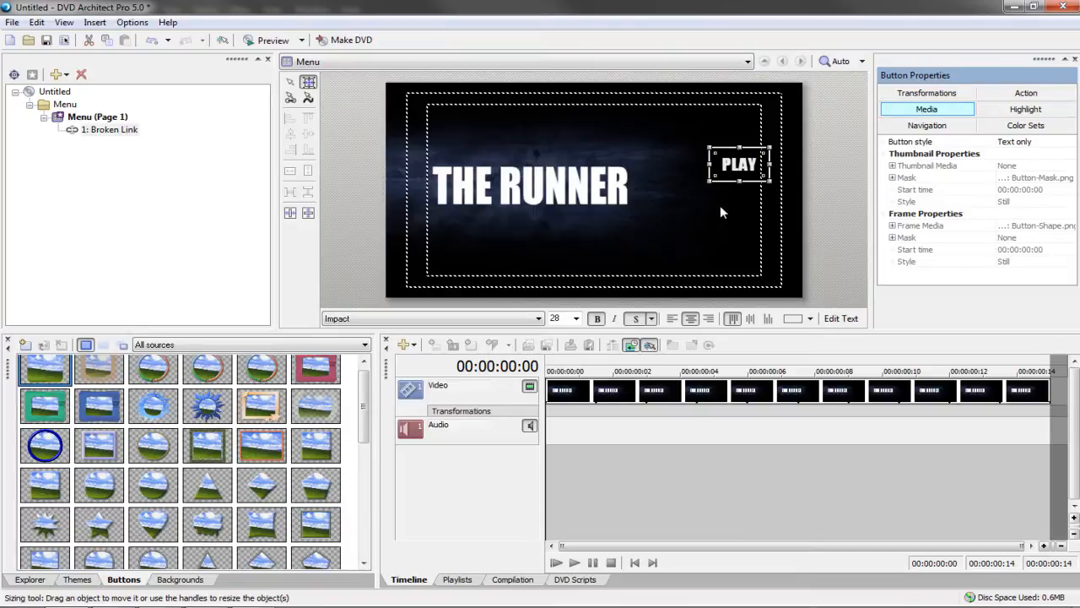
{"action": "key", "text": "ctrl+c"}
{"action": "key", "text": "ctrl+v"}
{"action": "left_click_drag", "start_coordinate": [769, 177], "coordinate": [756, 193]}
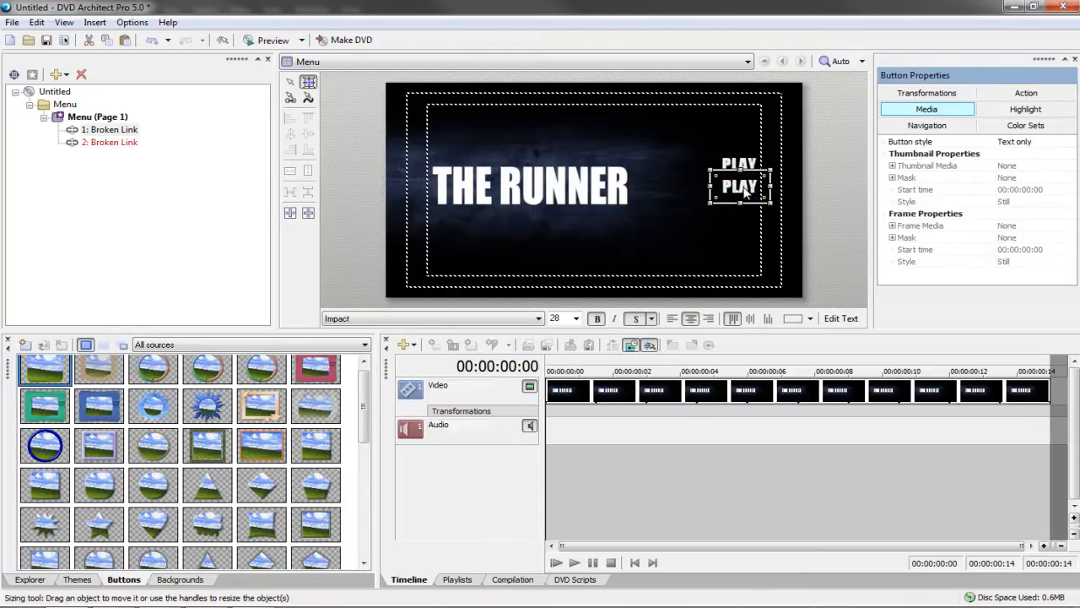
Rename the copy to 'BONUS FEATURES' and resize its box to fit one line
{"action": "double_click", "coordinate": [745, 193]}
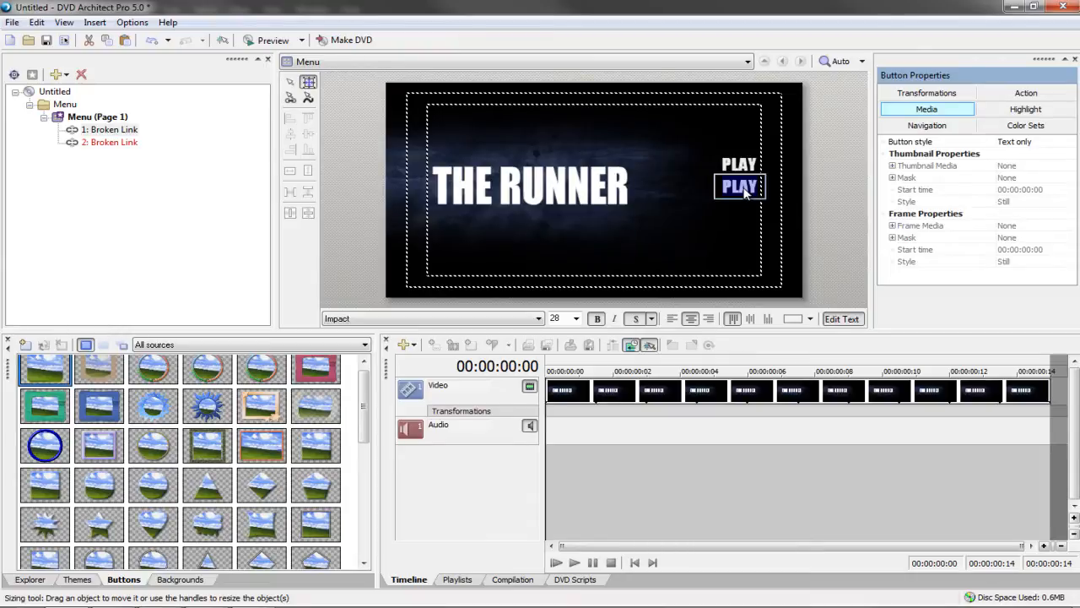
{"action": "type", "text": "BONU"}
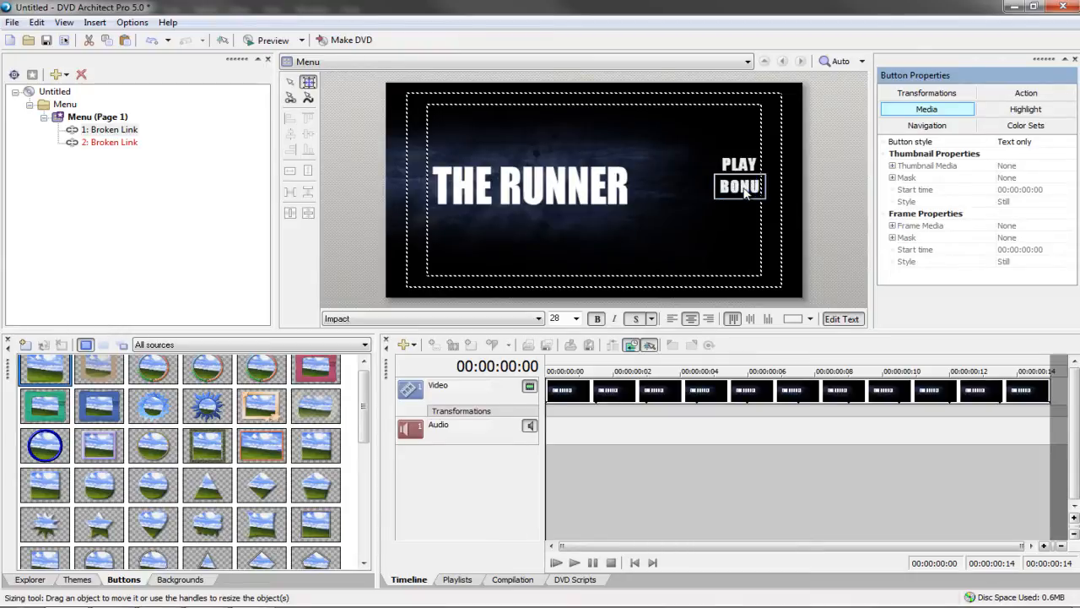
{"action": "type", "text": "S FE"}
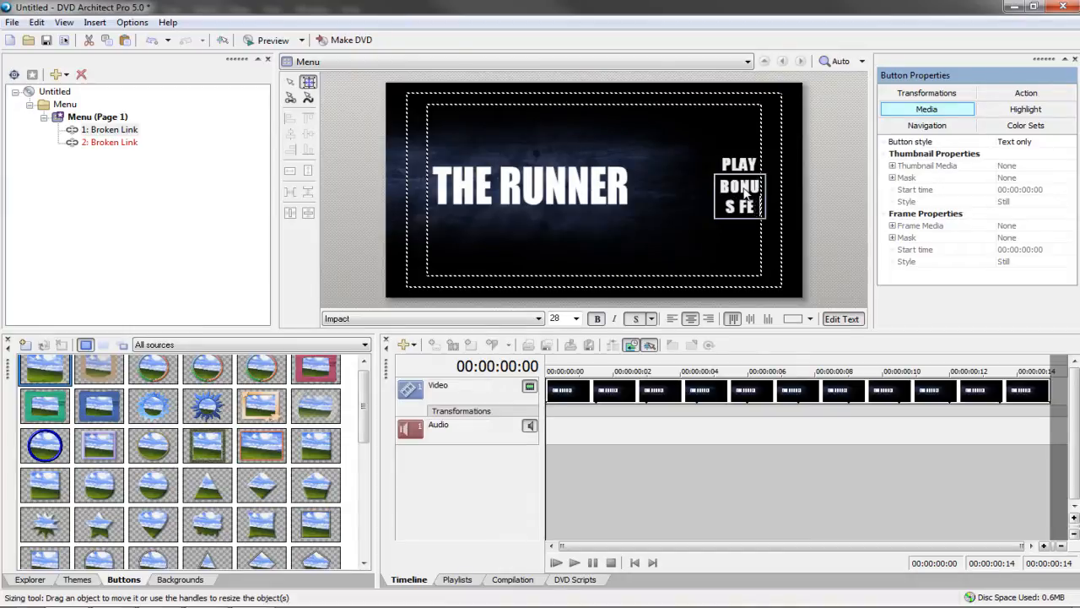
{"action": "type", "text": "ATURES"}
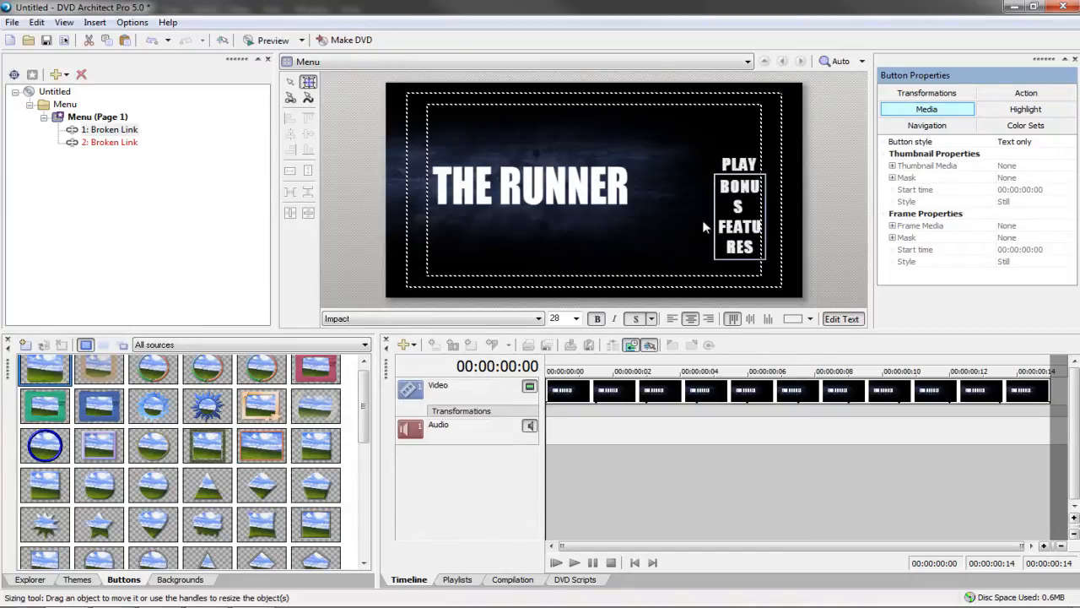
{"action": "key", "text": "Escape"}
{"action": "left_click_drag", "start_coordinate": [660, 222], "coordinate": [605, 213]}
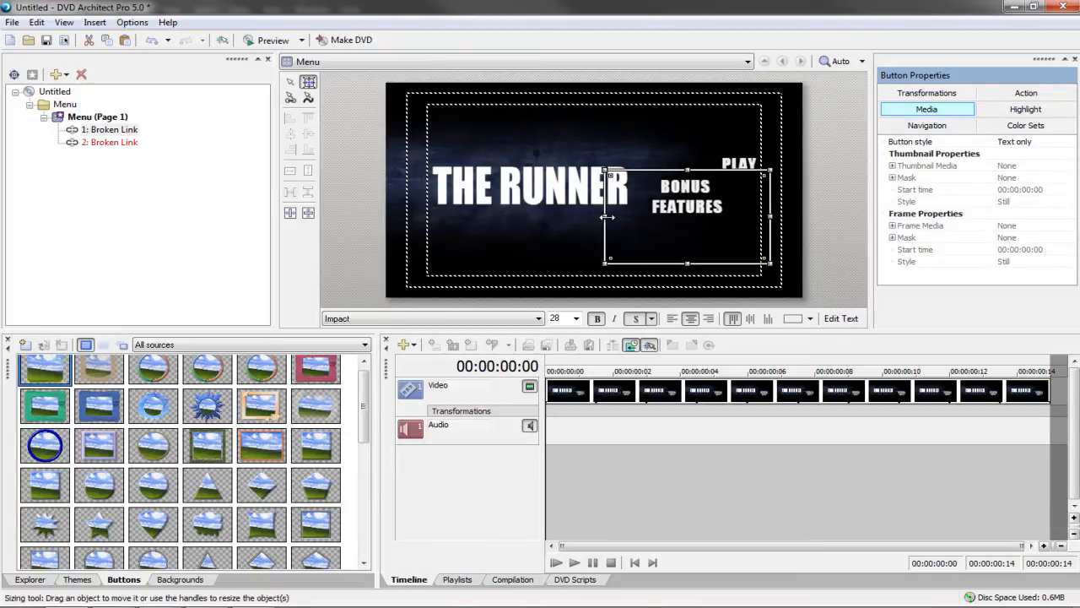
{"action": "left_click_drag", "start_coordinate": [770, 217], "coordinate": [746, 222]}
{"action": "left_click_drag", "start_coordinate": [676, 266], "coordinate": [707, 196]}
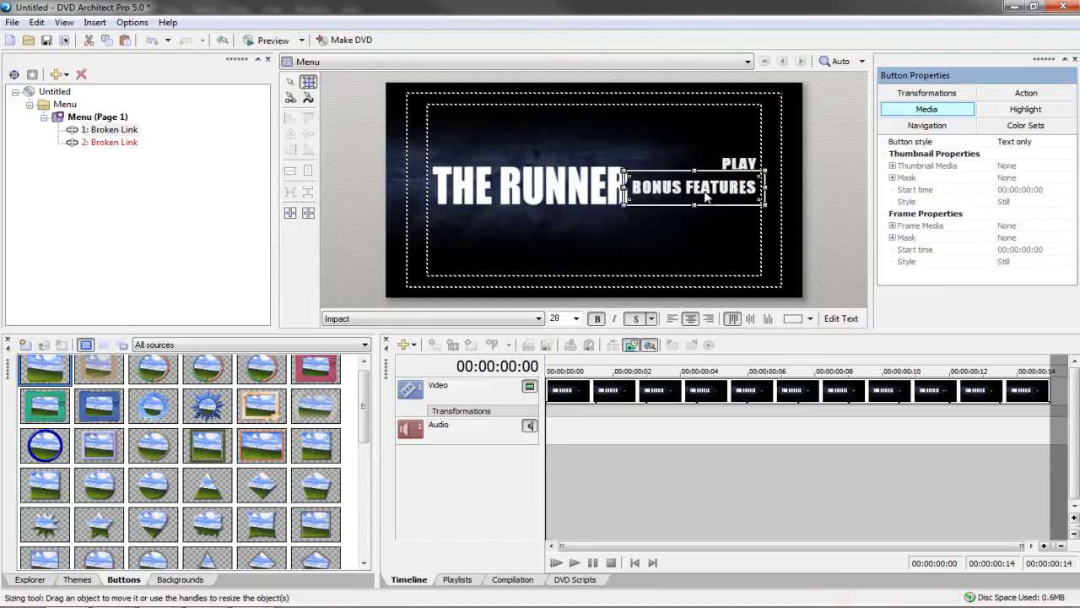
Move both PLAY and BONUS FEATURES buttons to the menu's lower right
{"action": "left_click", "coordinate": [739, 167], "text": "ctrl"}
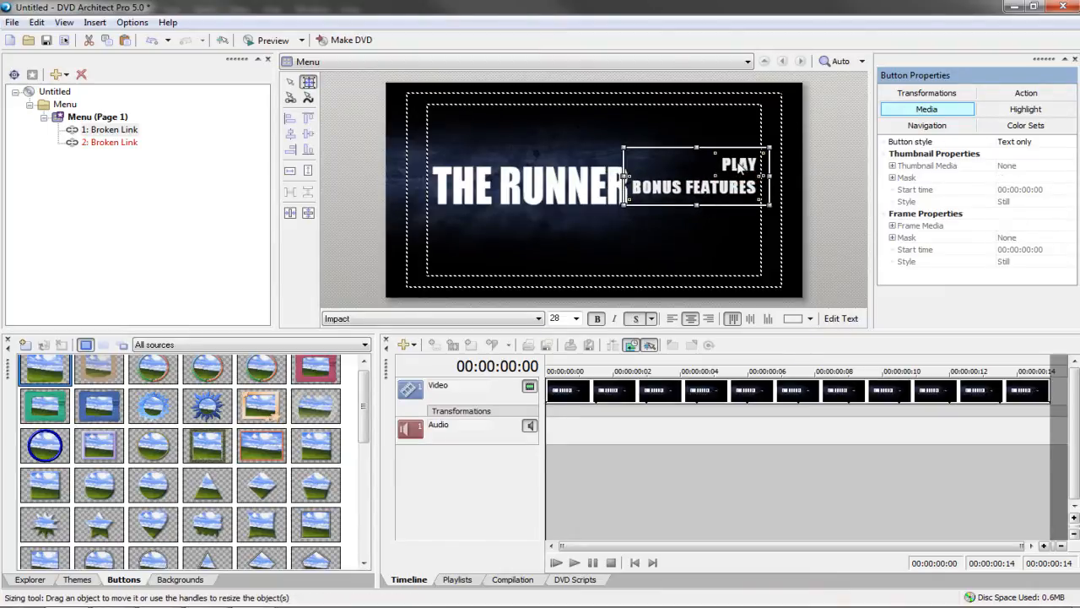
{"action": "left_click_drag", "start_coordinate": [740, 165], "coordinate": [742, 241]}
{"action": "left_click", "coordinate": [717, 199]}
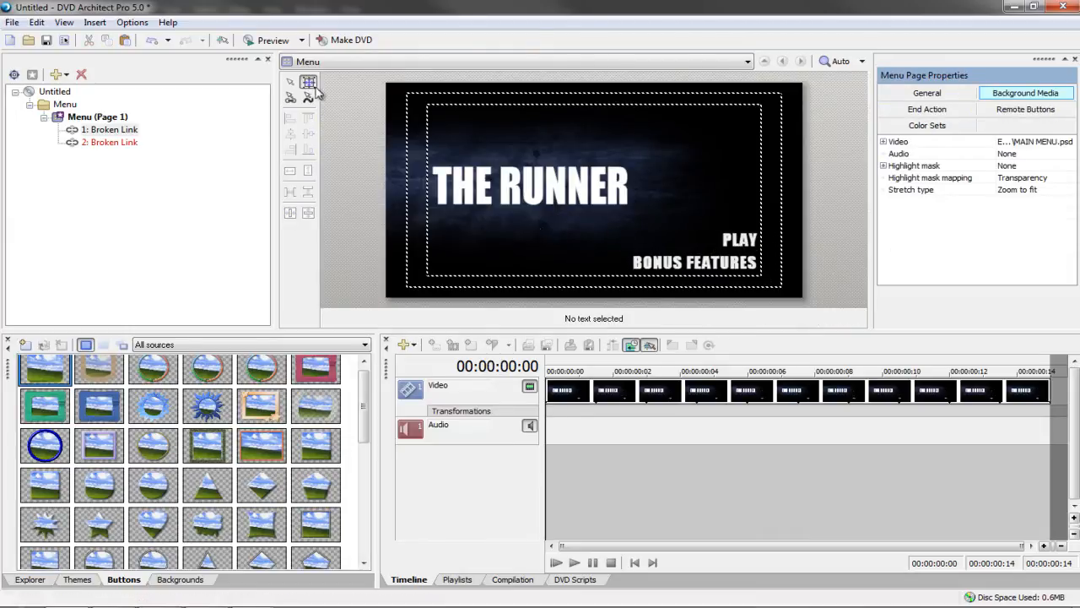
In Preview, toggle the highlight between PLAY and BONUS FEATURES with Up/Down, then close
{"action": "left_click", "coordinate": [271, 40]}
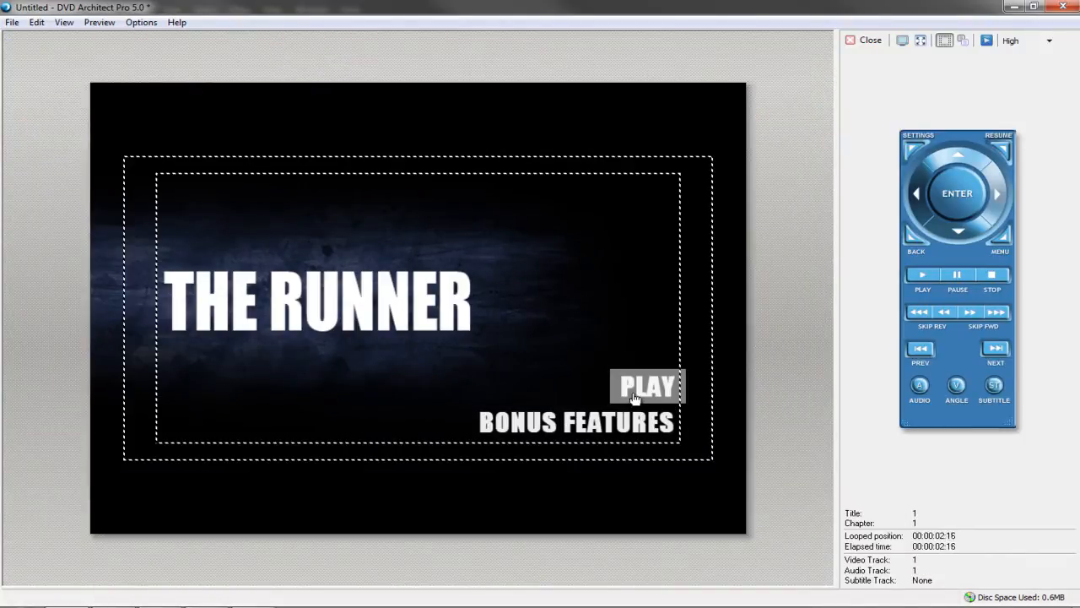
{"action": "left_click", "coordinate": [550, 346]}
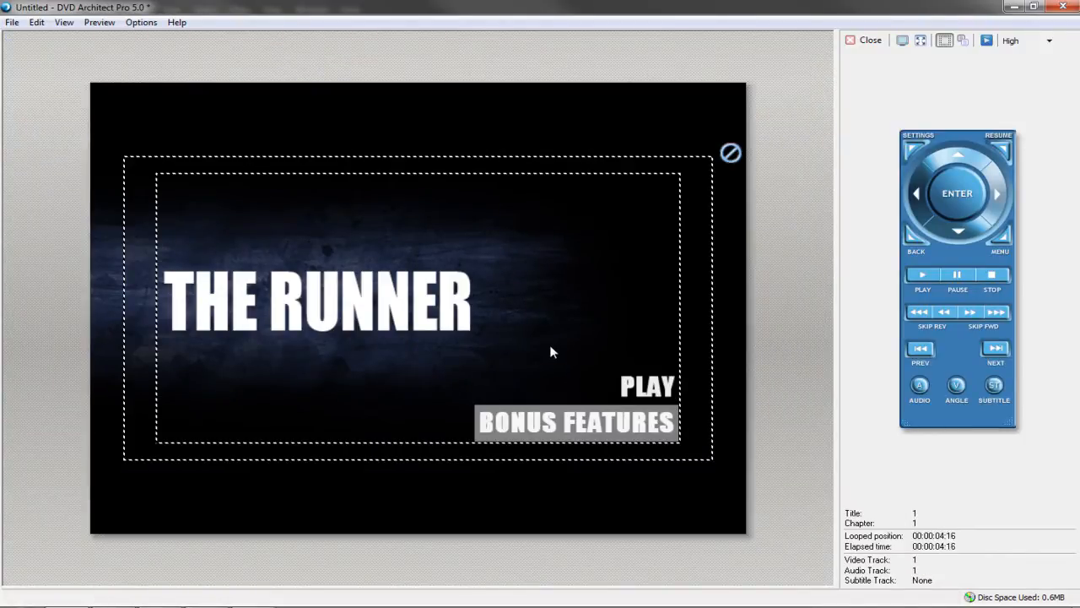
{"action": "key", "text": "Up"}
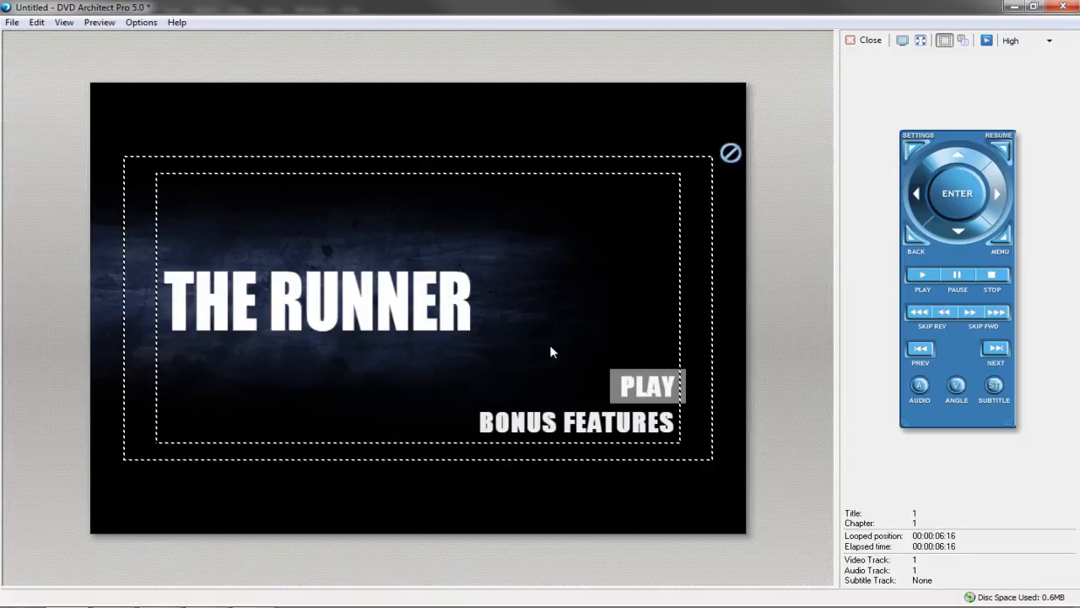
{"action": "key", "text": "Down"}
{"action": "key", "text": "Up"}
{"action": "key", "text": "Up"}
{"action": "key", "text": "Down"}
{"action": "key", "text": "Down"}
{"action": "key", "text": "Up"}
{"action": "key", "text": "Down"}
{"action": "key", "text": "Down"}
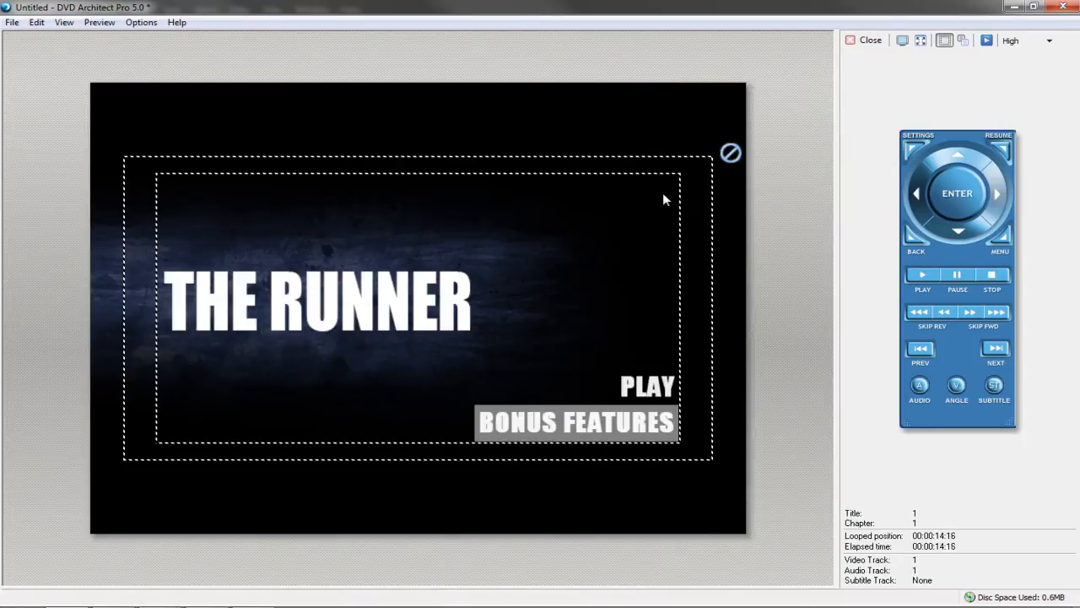
{"action": "key", "text": "Up"}
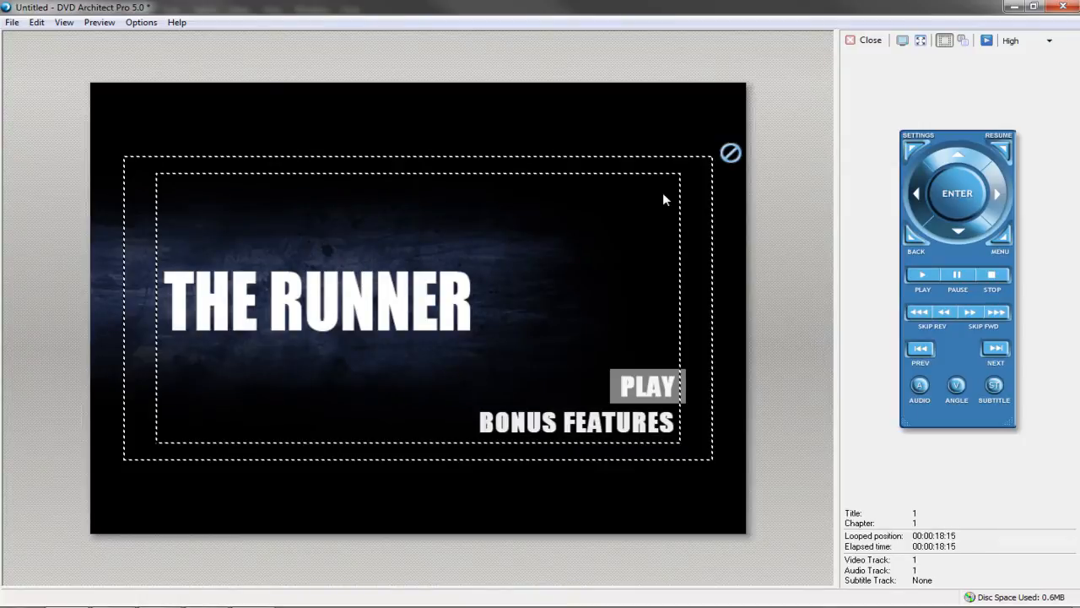
{"action": "key", "text": "Down"}
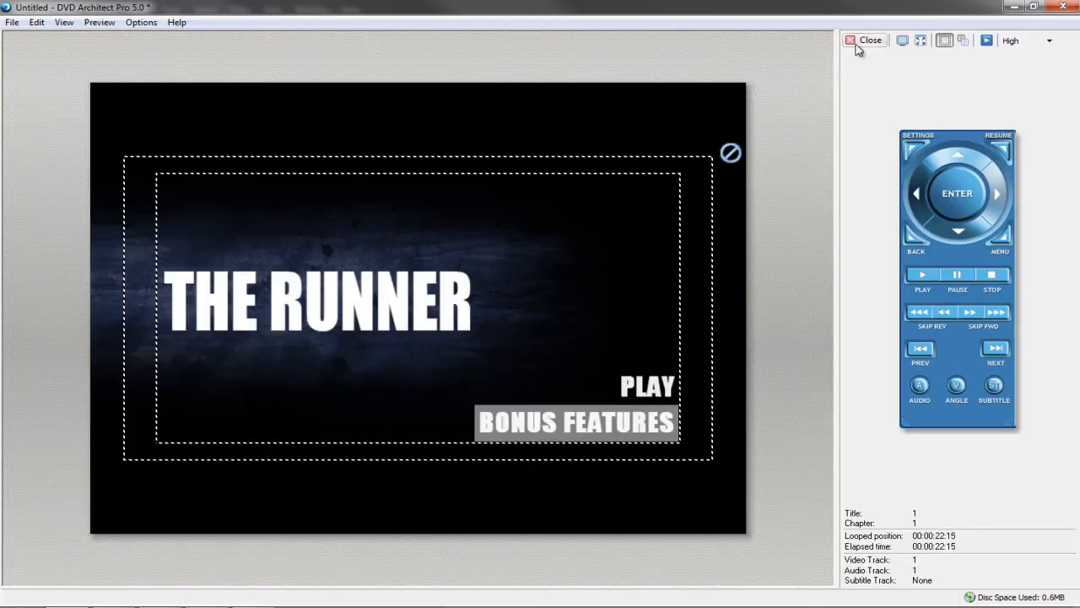
{"action": "key", "text": "Up"}
{"action": "key", "text": "Down"}
{"action": "key", "text": "Up"}
{"action": "key", "text": "Down"}
{"action": "key", "text": "Up"}
{"action": "key", "text": "Down"}
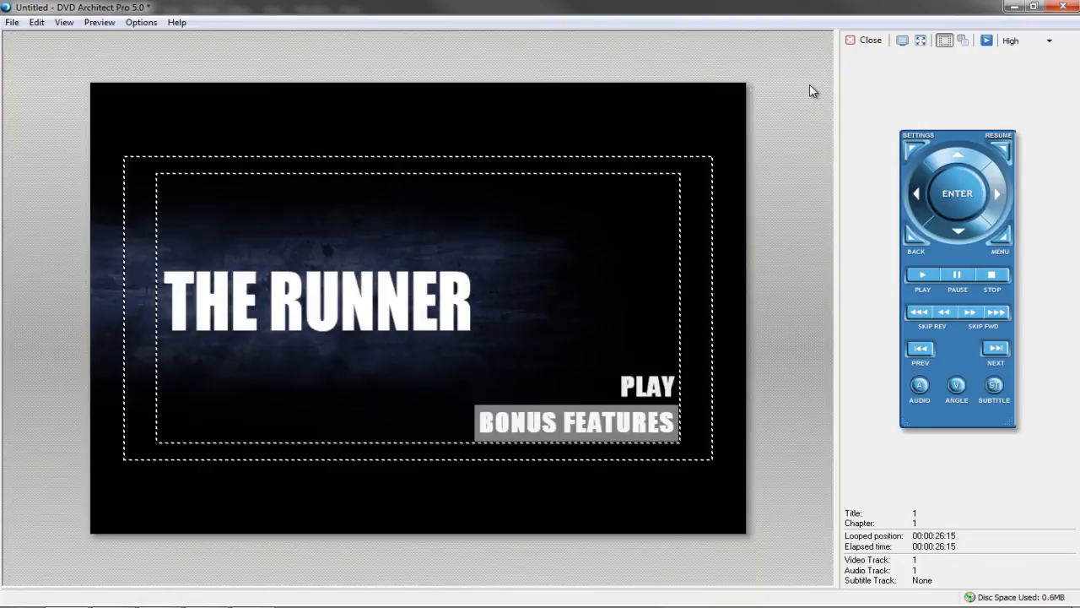
{"action": "key", "text": "Up"}
{"action": "key", "text": "Down"}
{"action": "key", "text": "Up"}
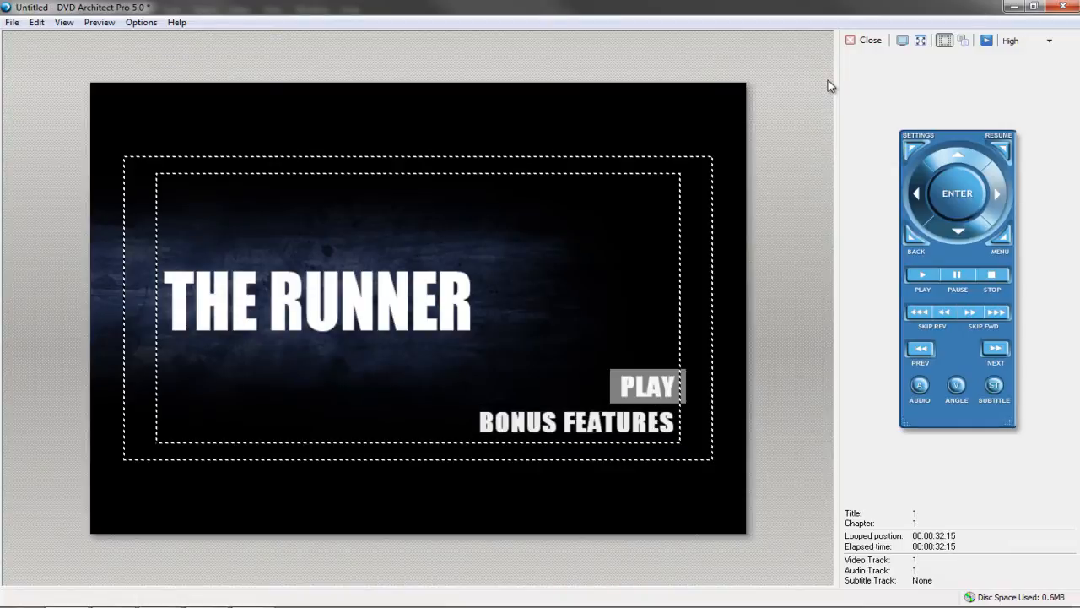
{"action": "left_click", "coordinate": [864, 39]}
In PLAY's navigation properties, set Left to button 1
{"action": "left_click", "coordinate": [741, 243]}
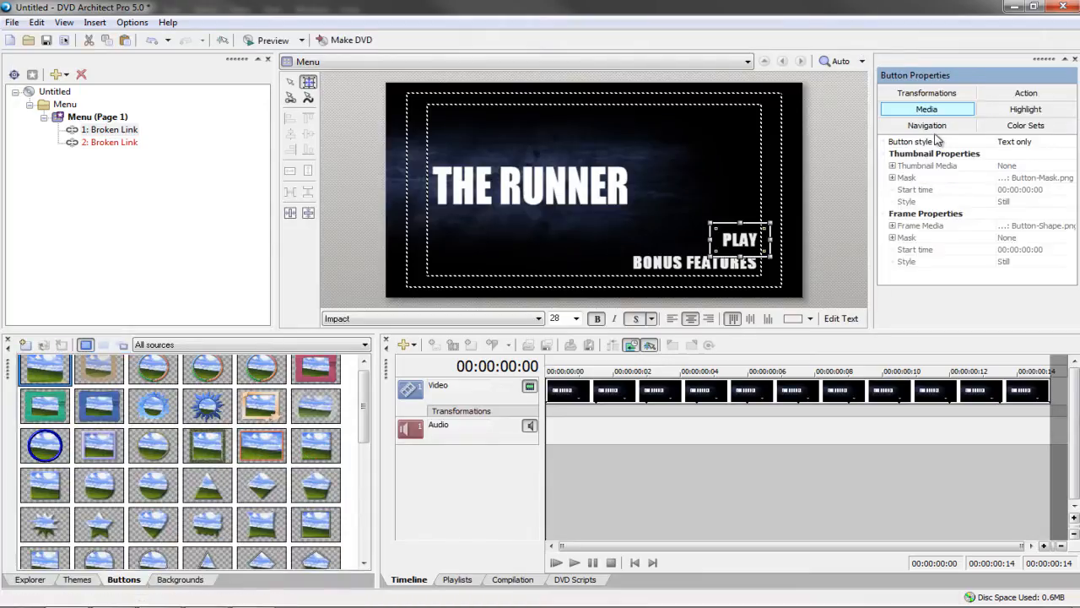
{"action": "left_click", "coordinate": [935, 129]}
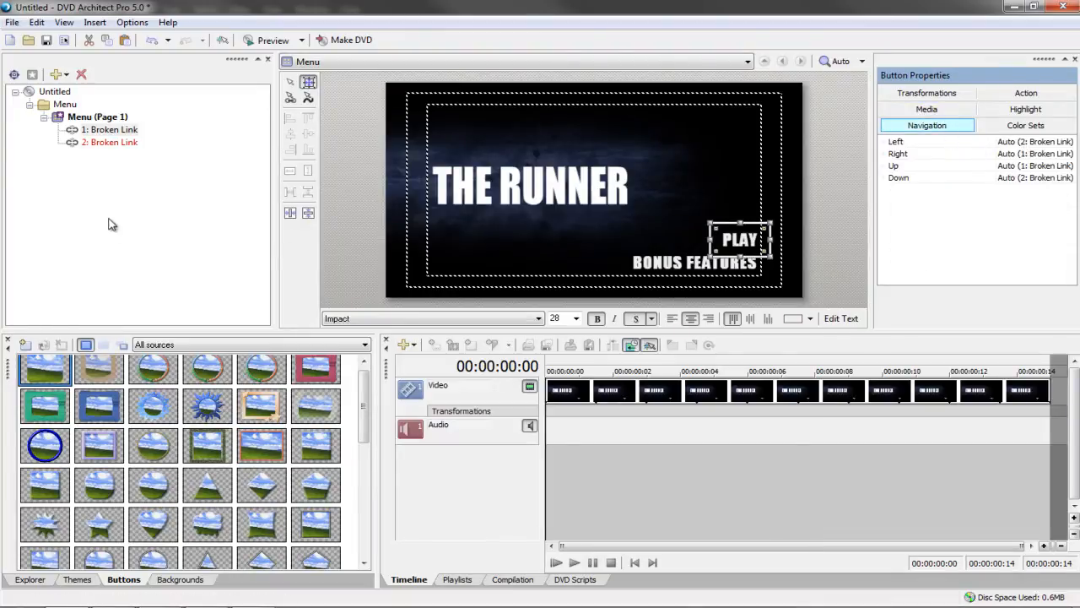
{"action": "left_click", "coordinate": [723, 269]}
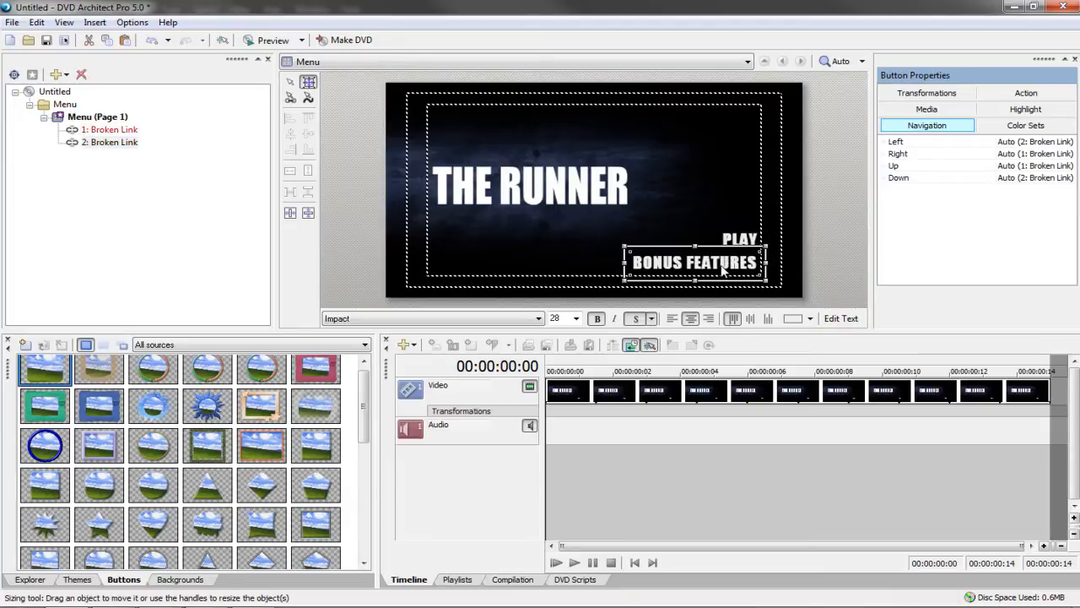
{"action": "left_click", "coordinate": [738, 242]}
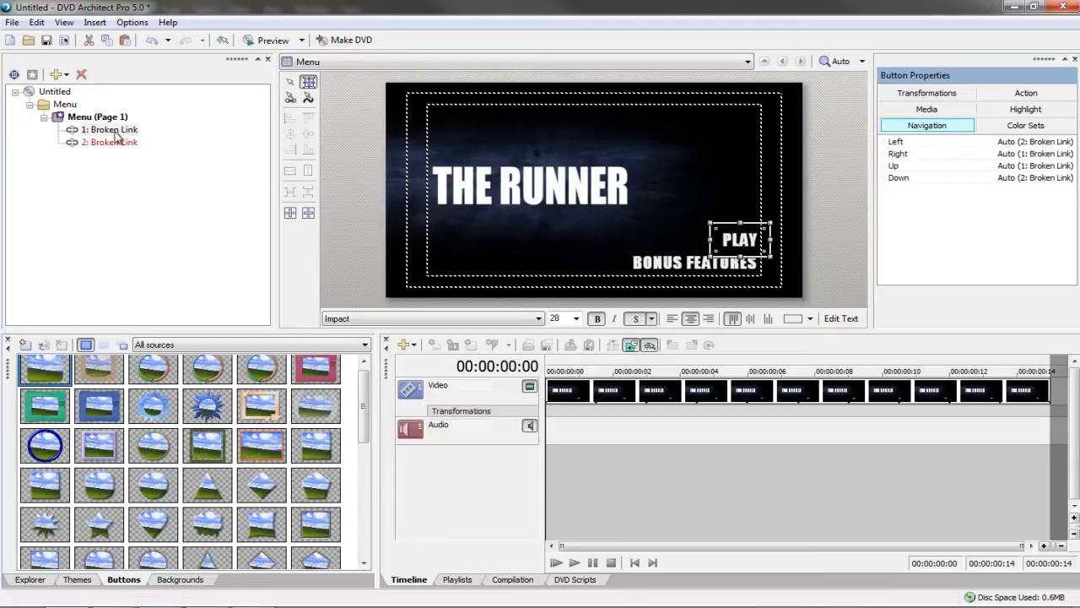
{"action": "left_click", "coordinate": [1008, 142]}
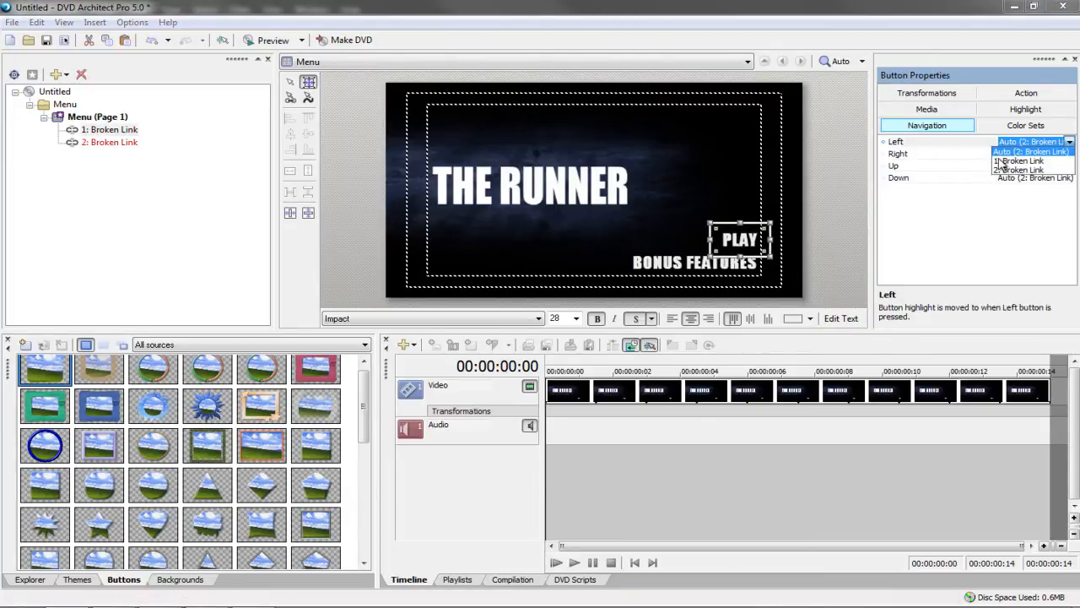
{"action": "left_click", "coordinate": [1009, 153]}
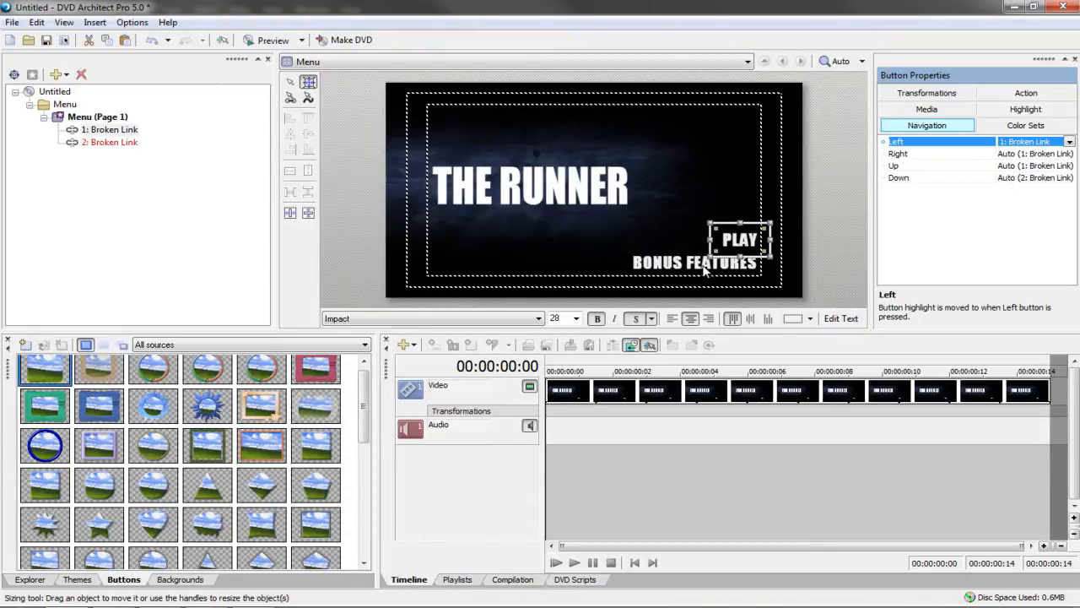
Set BONUS FEATURES' Right navigation to button 2, then preview the menu
{"action": "left_click", "coordinate": [705, 267]}
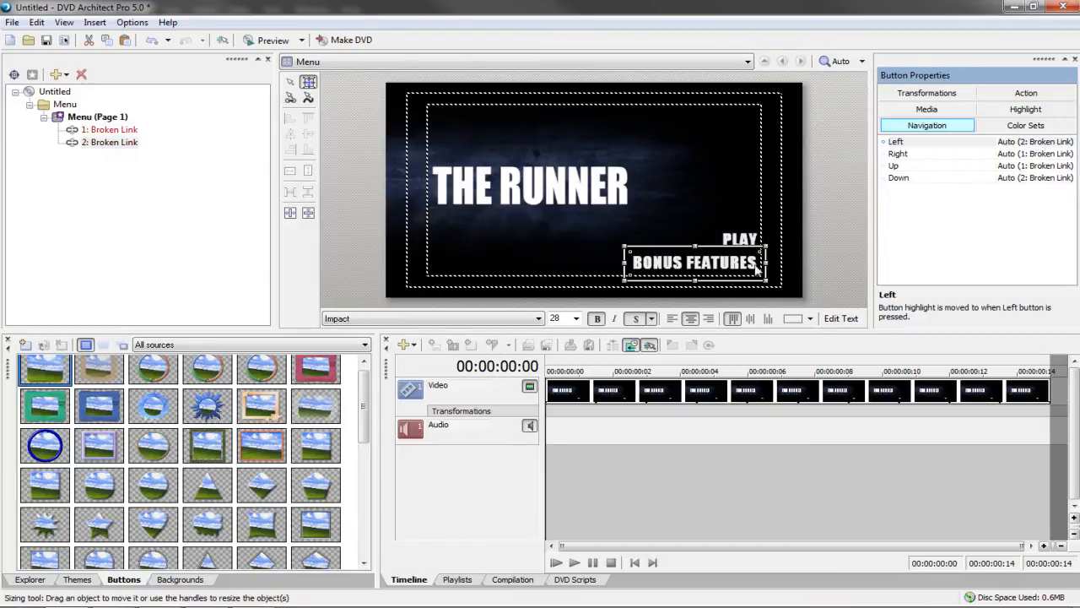
{"action": "left_click", "coordinate": [1037, 155]}
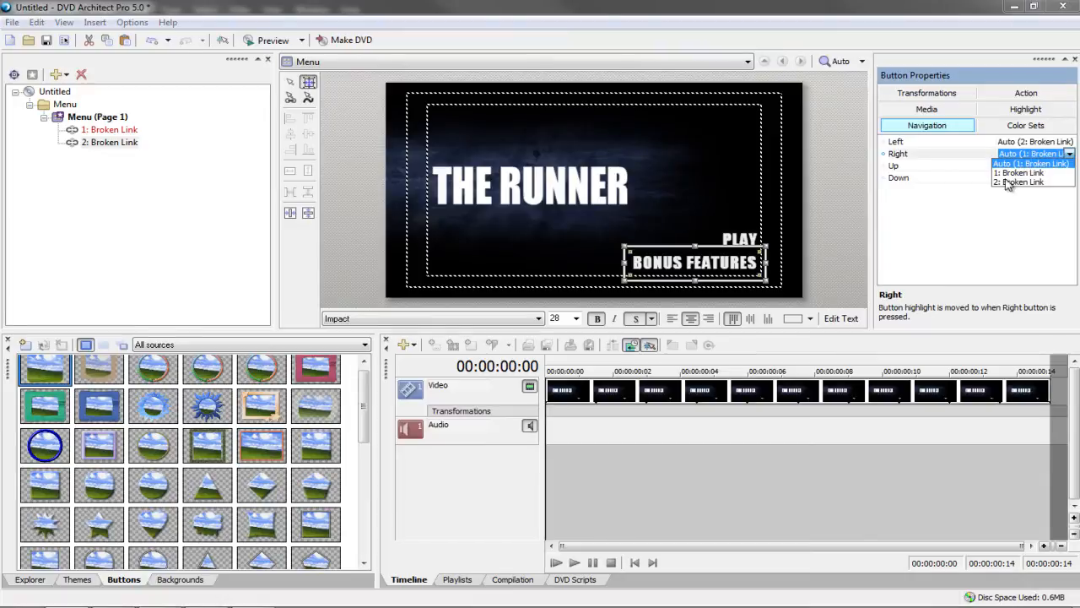
{"action": "left_click", "coordinate": [1008, 183]}
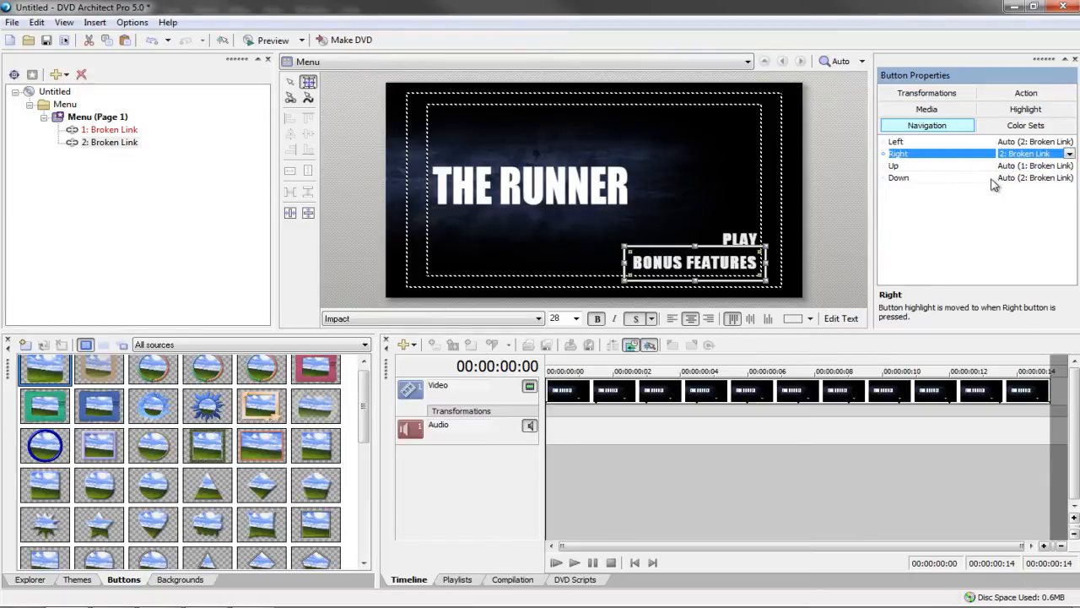
{"action": "left_click", "coordinate": [691, 189]}
{"action": "left_click", "coordinate": [282, 41]}
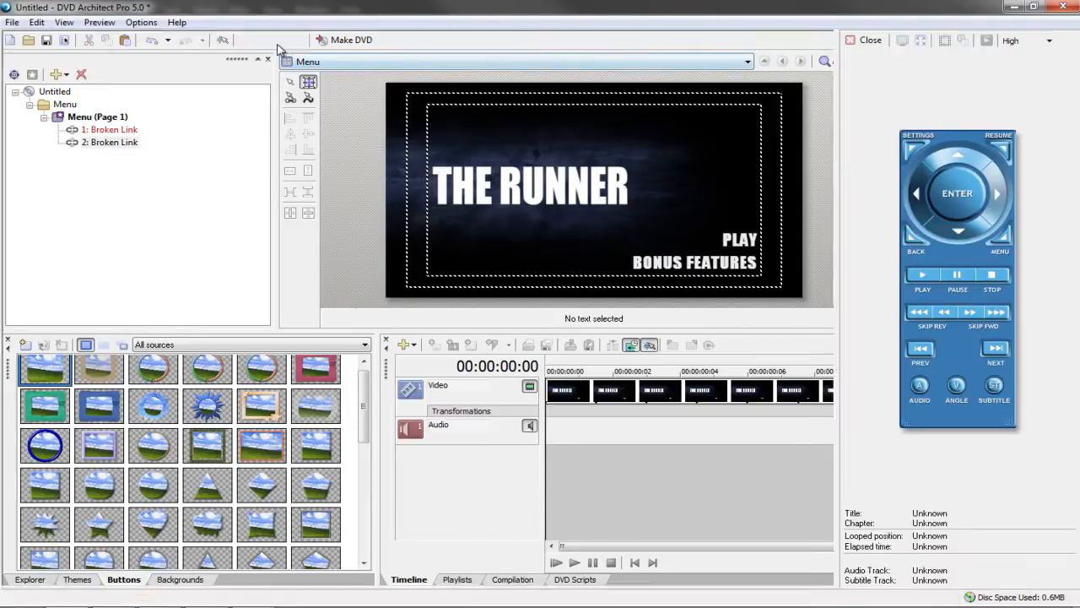
Test Down, Right and Up in the preview, close it, and switch to Vegas Pro 12.0
{"action": "key", "text": "Down"}
{"action": "key", "text": "Right"}
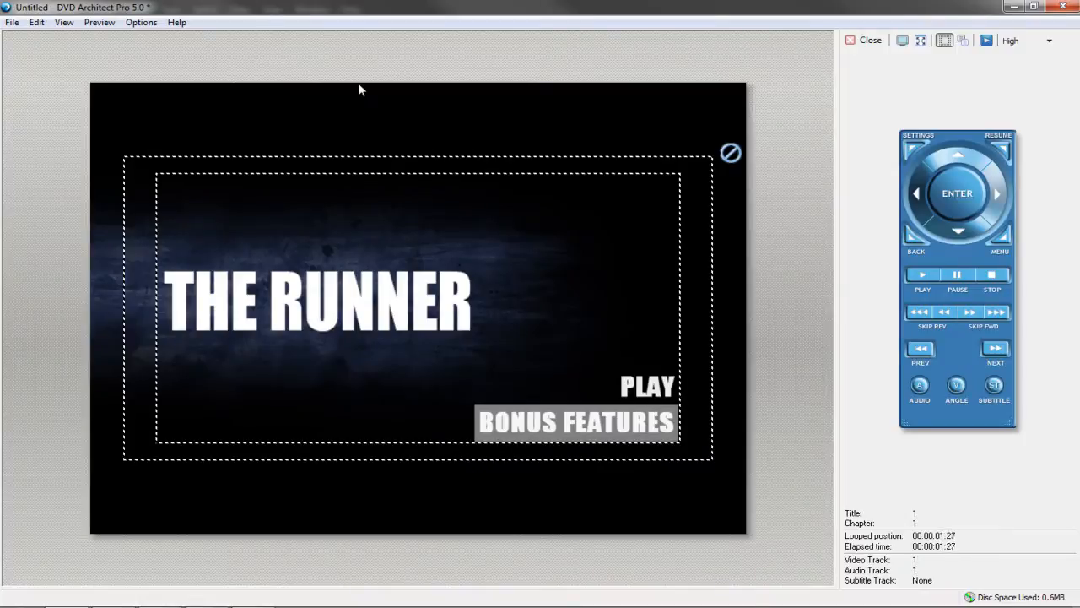
{"action": "key", "text": "Up"}
{"action": "key", "text": "Down"}
{"action": "left_click", "coordinate": [865, 40]}
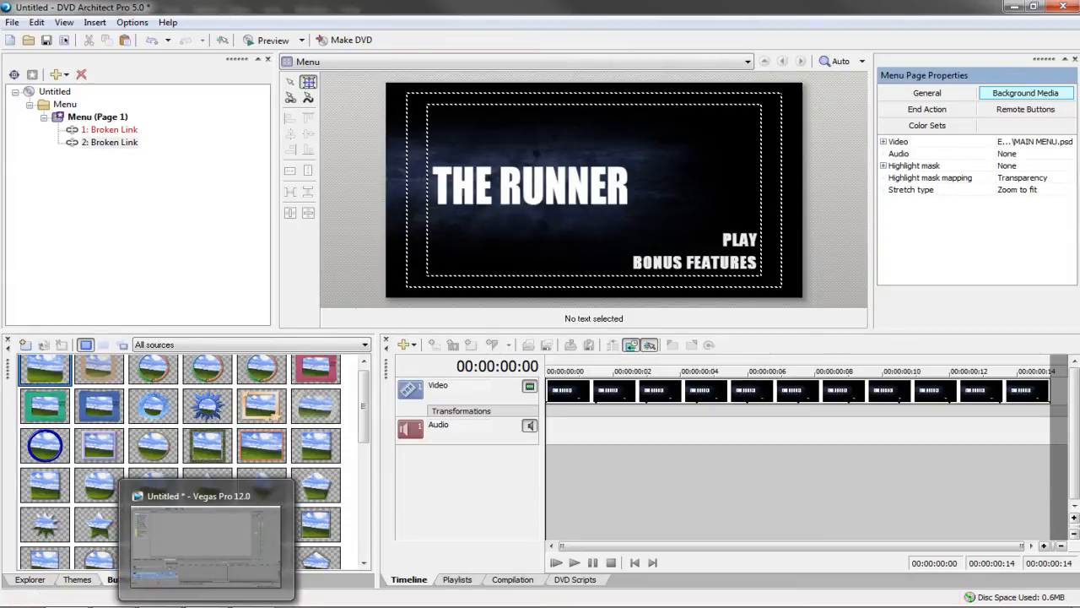
{"action": "left_click", "coordinate": [207, 606]}
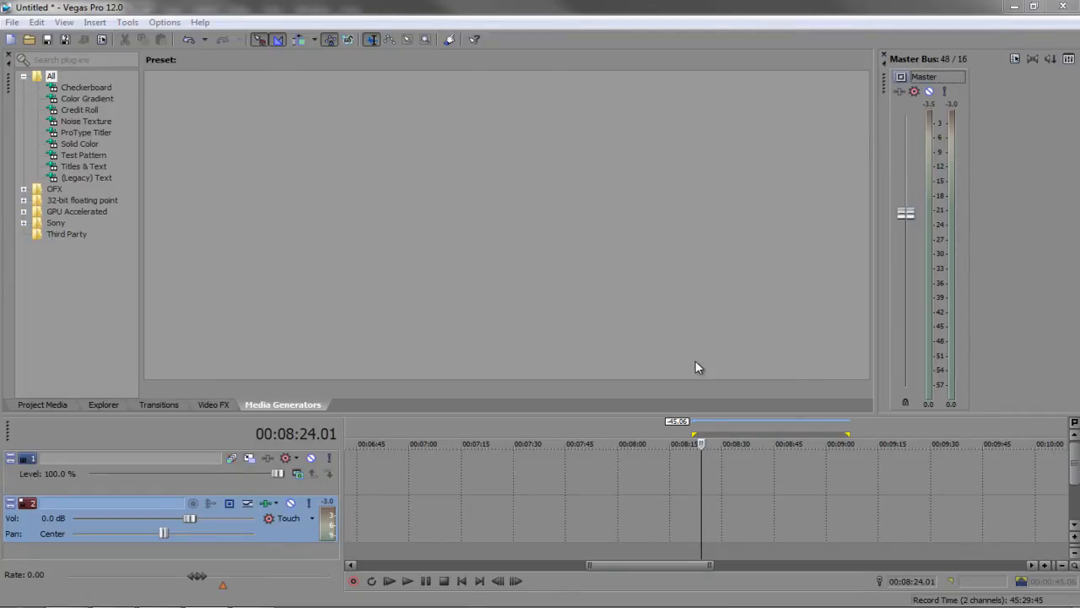
Open the Earth to Echo trailer music file and delete its video, keeping only audio
{"action": "key", "text": "ctrl+o"}
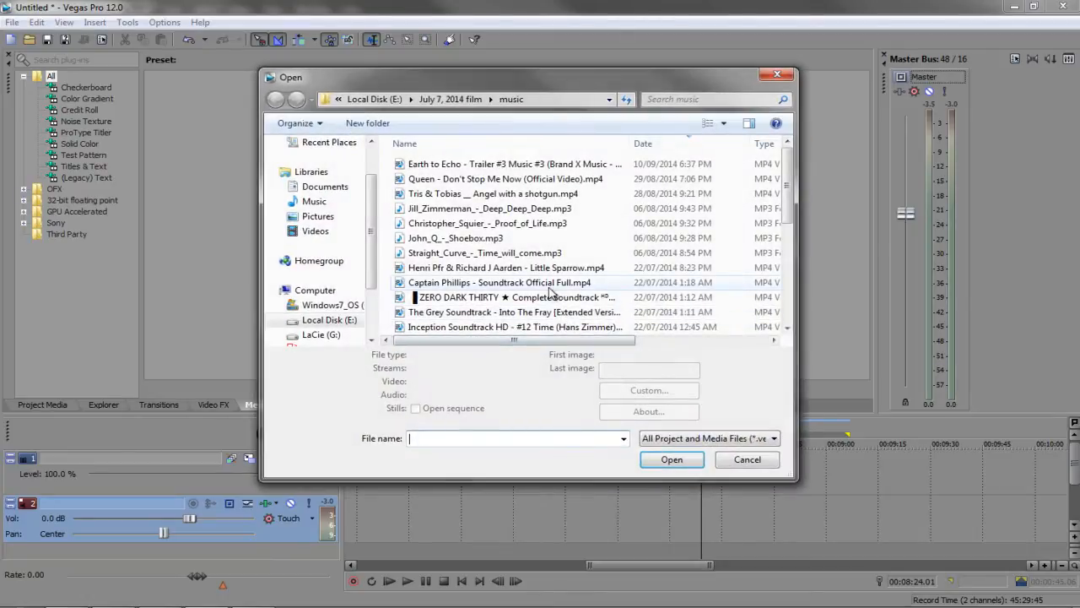
{"action": "left_click", "coordinate": [485, 165]}
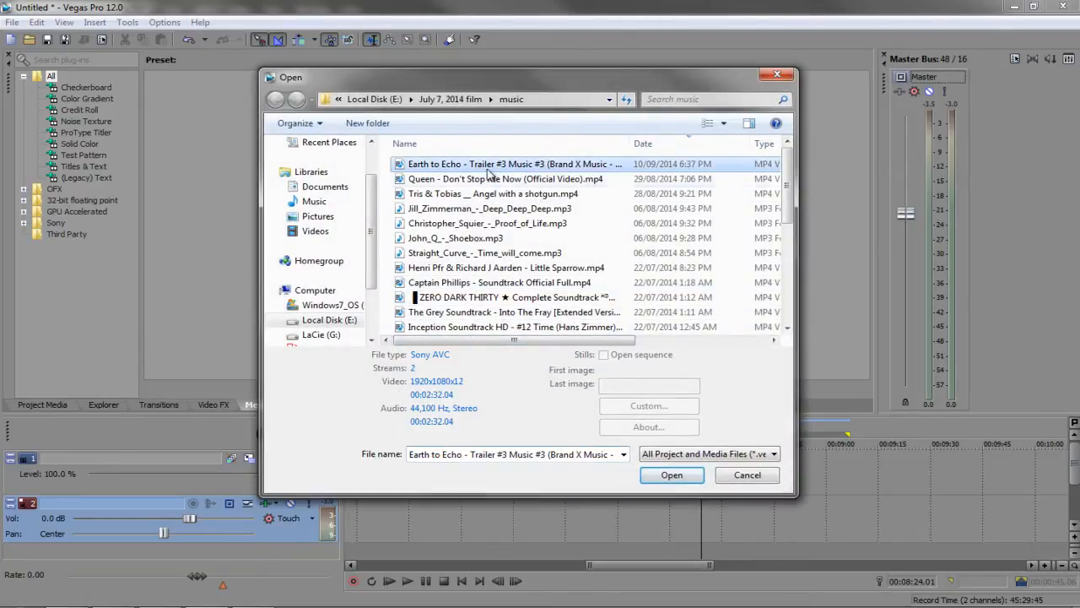
{"action": "left_click", "coordinate": [666, 477]}
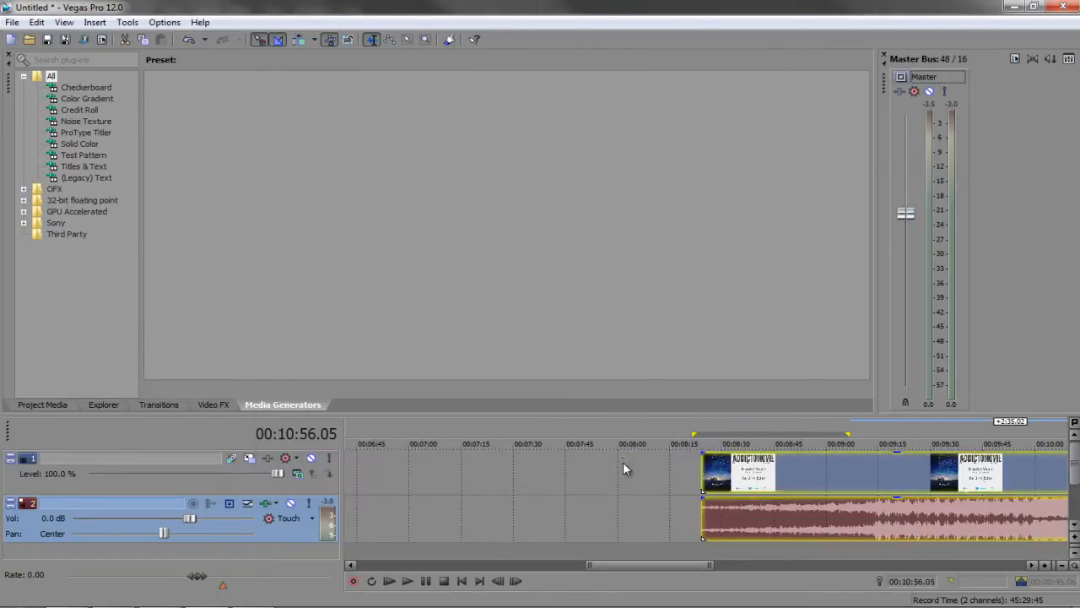
{"action": "right_click", "coordinate": [750, 474]}
{"action": "left_click", "coordinate": [747, 475]}
{"action": "key", "text": "Delete"}
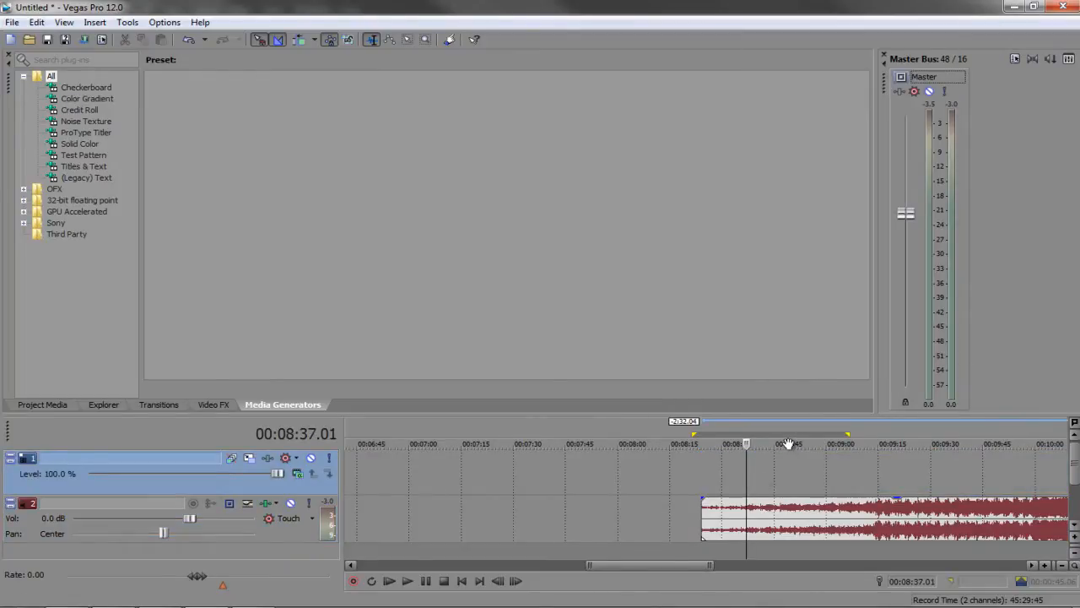
Scrub the audio with J/K/L to park the playhead at 09:14.01
{"action": "scroll", "coordinate": [742, 472], "scroll_direction": "right", "scroll_amount": 2}
{"action": "left_click", "coordinate": [702, 499]}
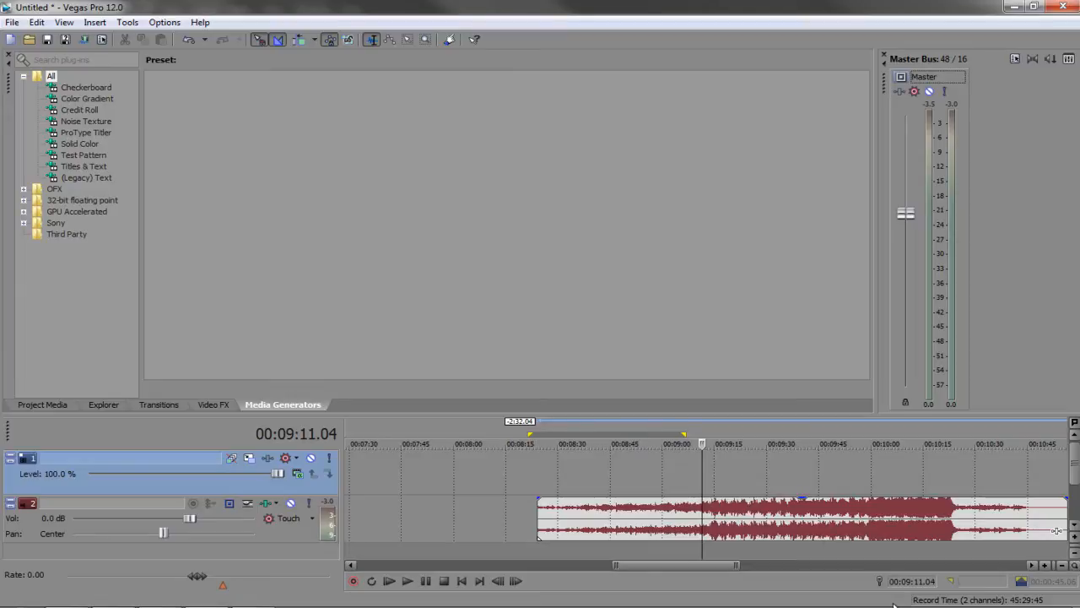
{"action": "scroll", "coordinate": [785, 498], "scroll_direction": "up", "scroll_amount": 5}
{"action": "left_click", "coordinate": [825, 490]}
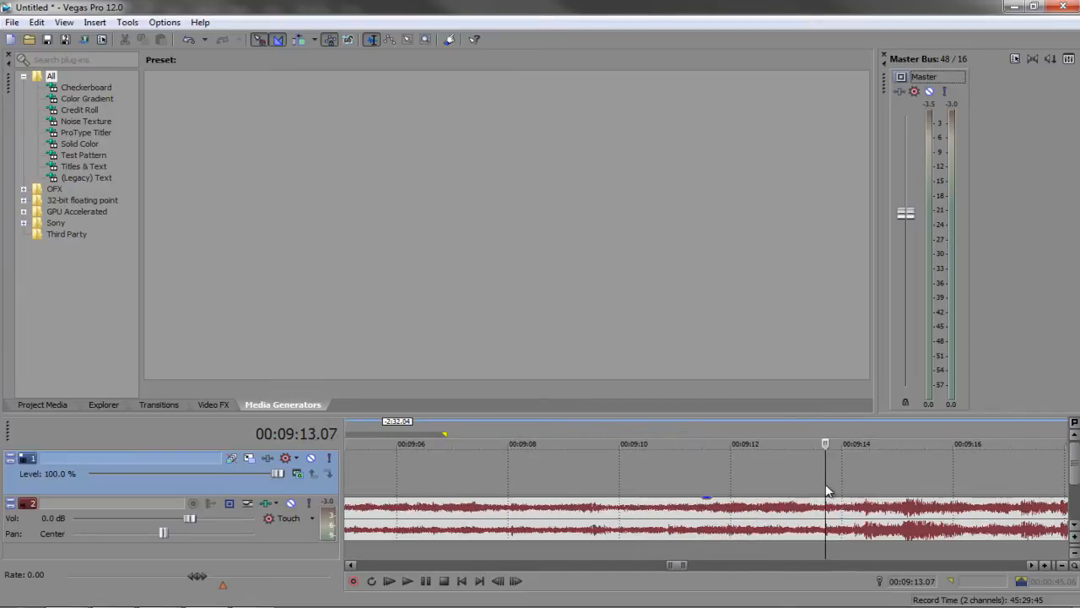
{"action": "key", "text": "space"}
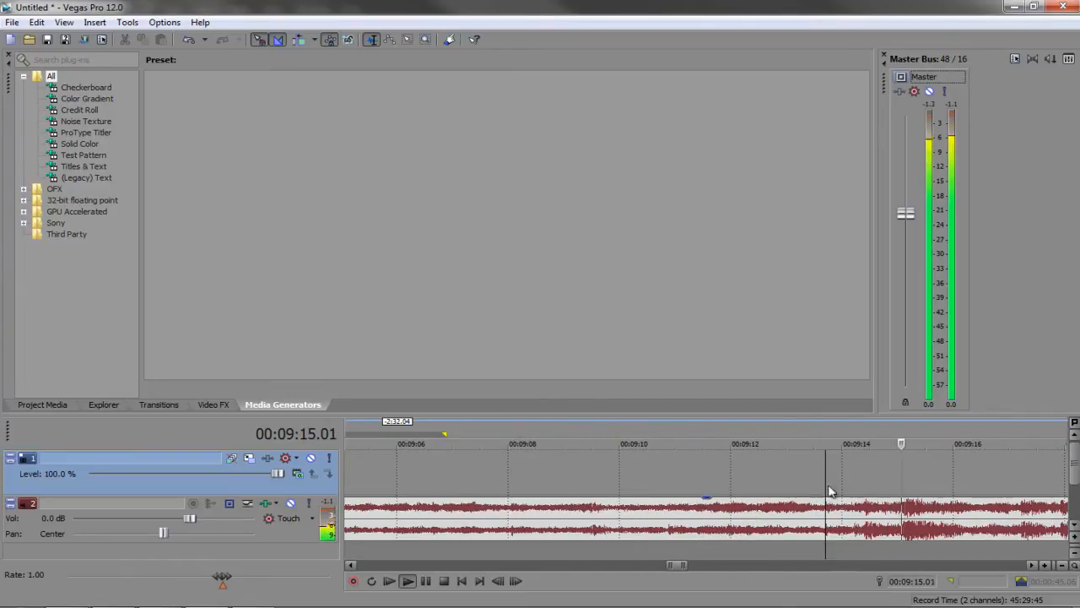
{"action": "key", "text": "j"}
{"action": "key", "text": "j"}
{"action": "key", "text": "j"}
{"action": "key", "text": "j"}
{"action": "key", "text": "l"}
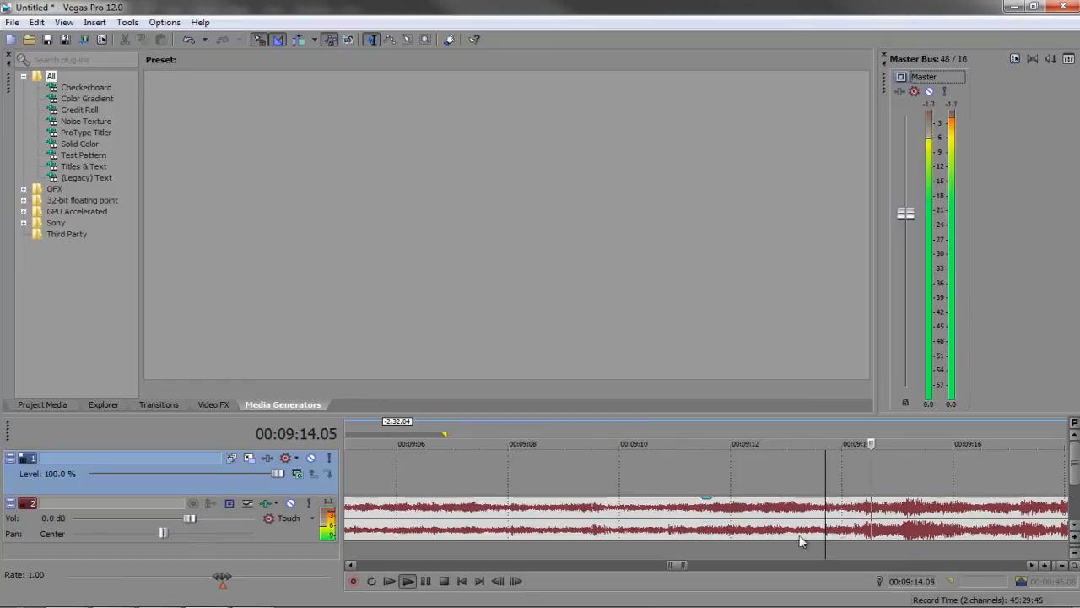
{"action": "key", "text": "k"}
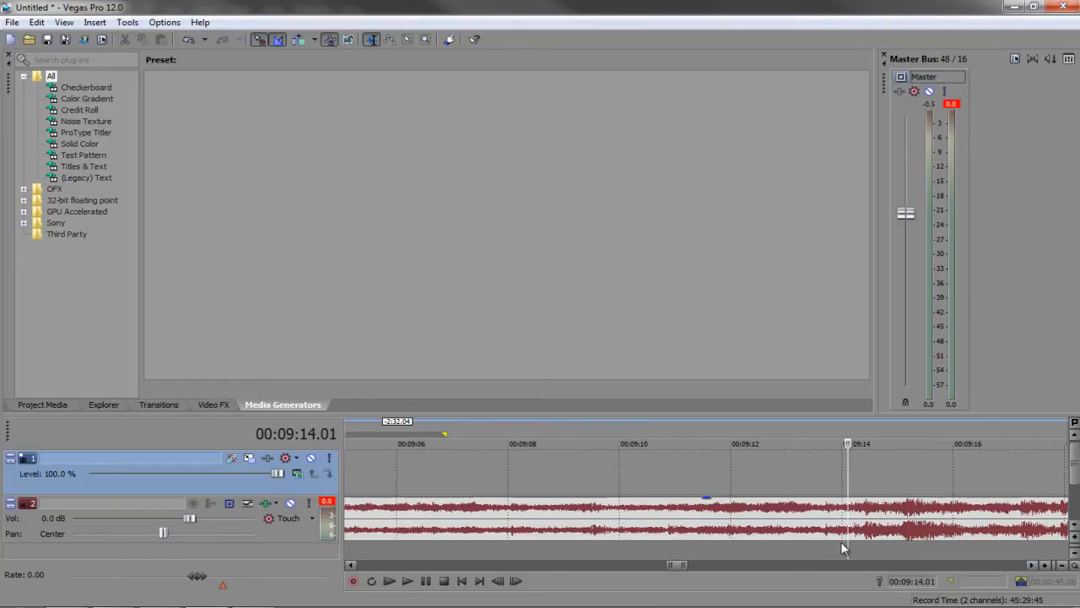
Split the audio clip at 09:14.01 with S and delete the part before it
{"action": "left_click", "coordinate": [847, 516]}
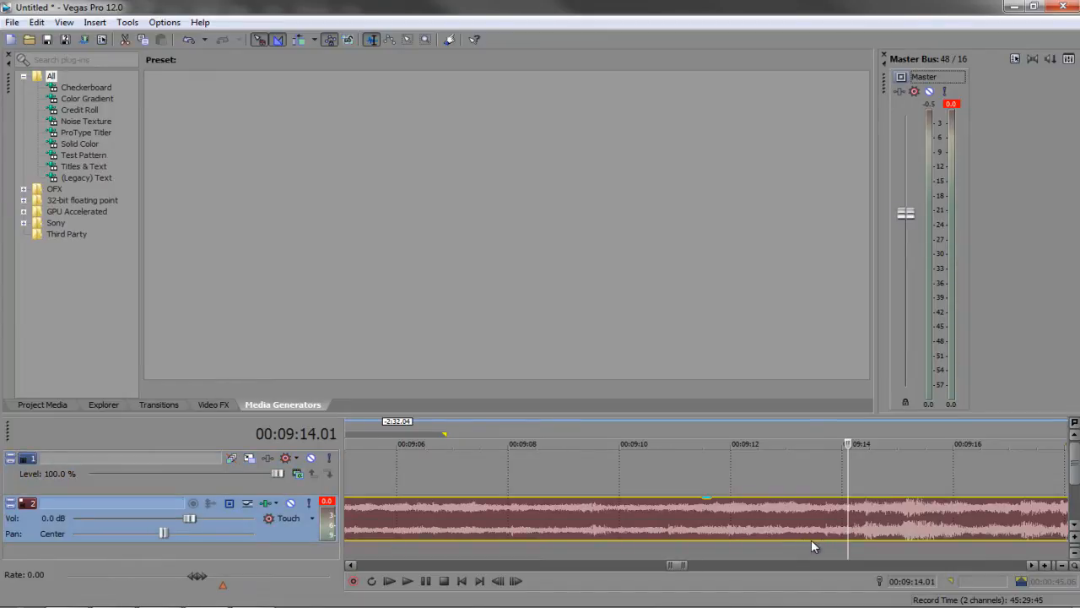
{"action": "key", "text": "s"}
{"action": "left_click", "coordinate": [808, 528]}
{"action": "key", "text": "Delete"}
Shorten the loop region to about 45 seconds and trim the clip's end to match
{"action": "scroll", "coordinate": [833, 540], "scroll_direction": "down", "scroll_amount": 6}
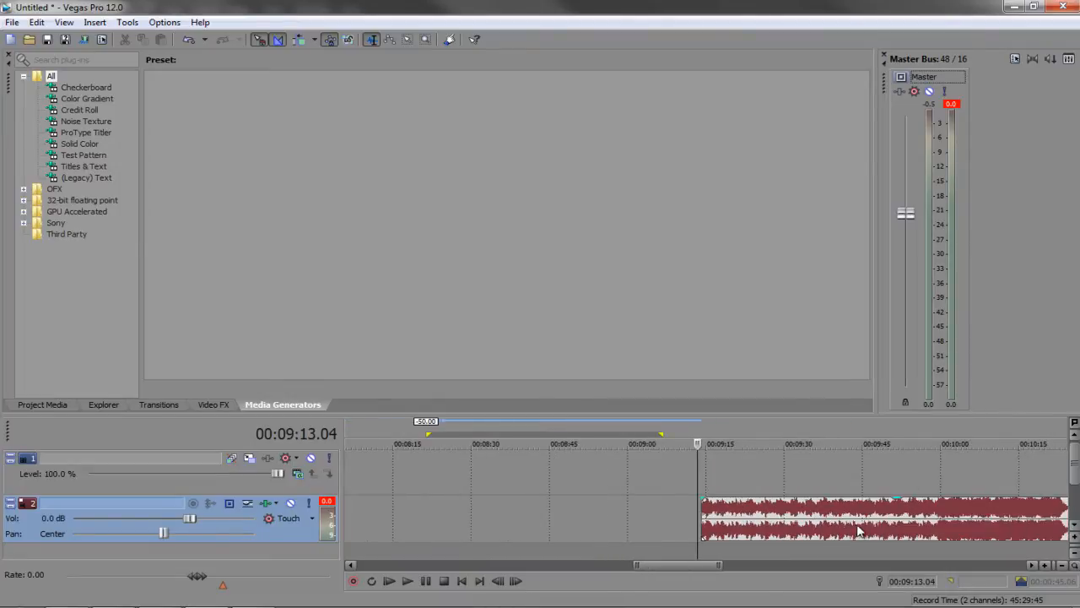
{"action": "double_click", "coordinate": [768, 528]}
{"action": "scroll", "coordinate": [781, 527], "scroll_direction": "up", "scroll_amount": 2}
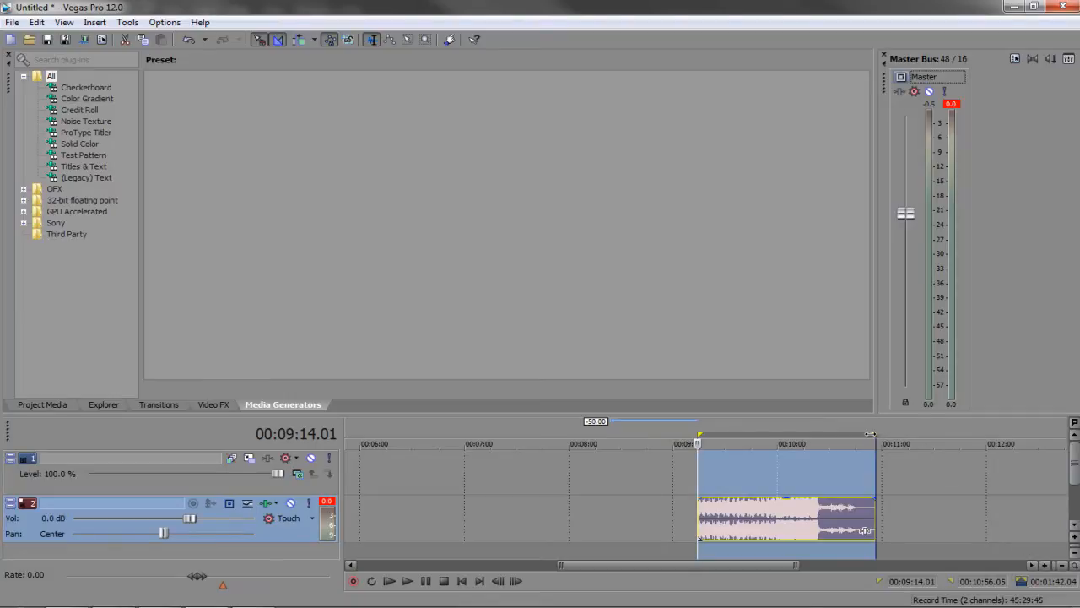
{"action": "mouse_move", "coordinate": [871, 434]}
{"action": "left_mouse_down"}
{"action": "mouse_move", "coordinate": [762, 442]}
{"action": "mouse_move", "coordinate": [774, 442]}
{"action": "left_mouse_up"}
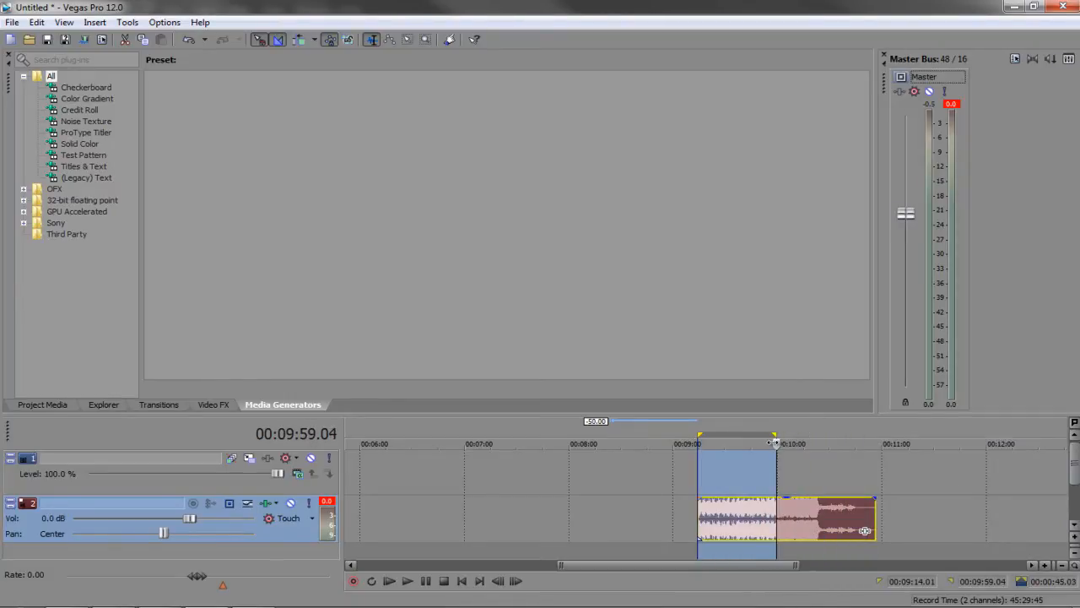
{"action": "left_click_drag", "start_coordinate": [876, 521], "coordinate": [776, 519]}
Add a fade-out to the audio clip's end and change its curve shape
{"action": "left_click", "coordinate": [780, 487]}
{"action": "scroll", "coordinate": [775, 502], "scroll_direction": "up", "scroll_amount": 5}
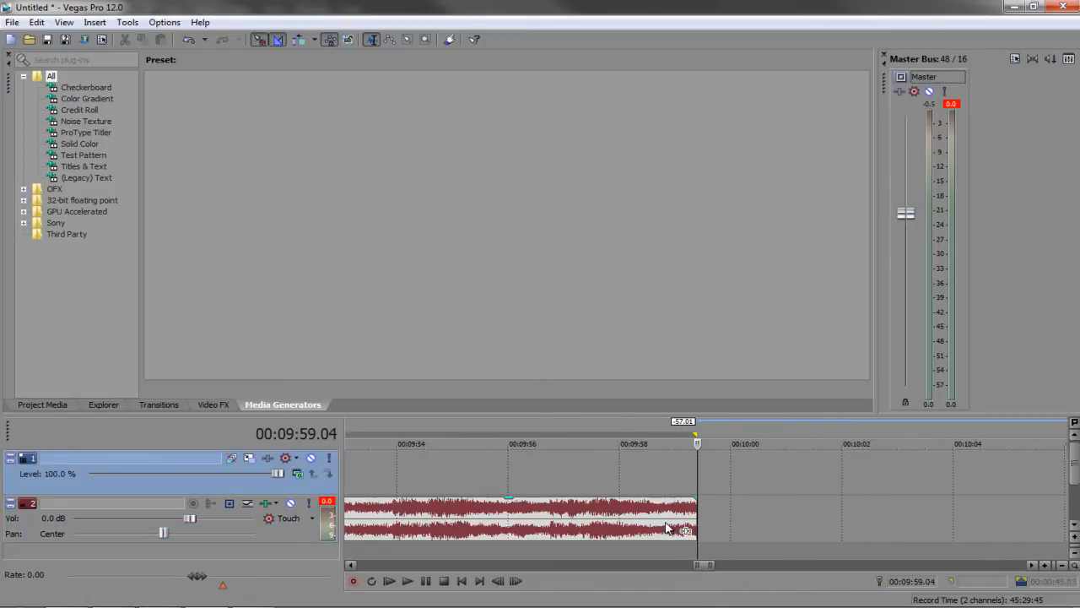
{"action": "left_click_drag", "start_coordinate": [693, 500], "coordinate": [604, 504]}
{"action": "right_click", "coordinate": [601, 504]}
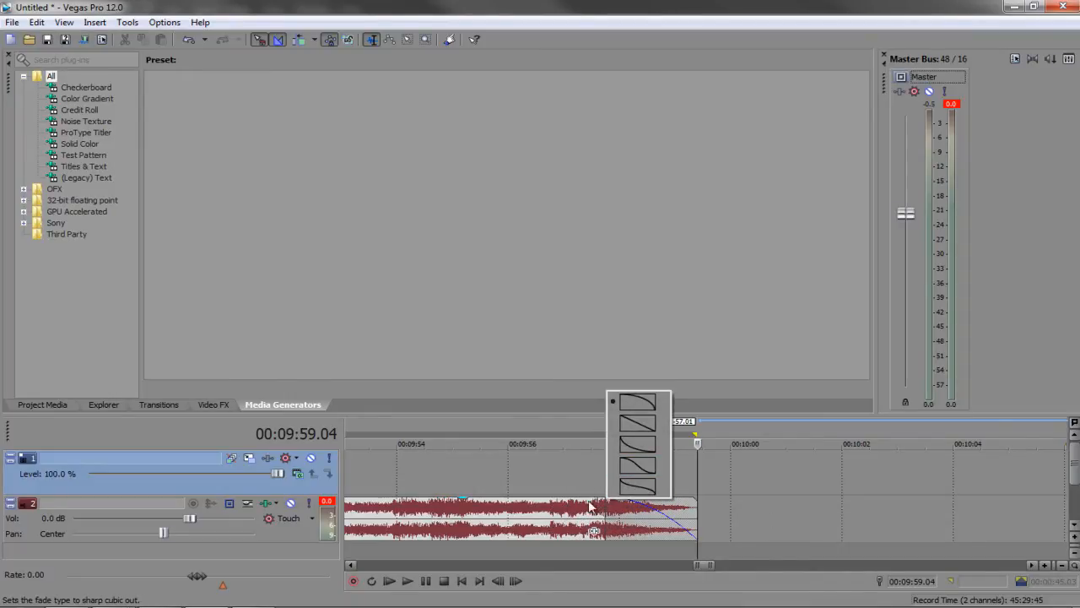
{"action": "left_click", "coordinate": [590, 504]}
{"action": "right_click", "coordinate": [604, 504]}
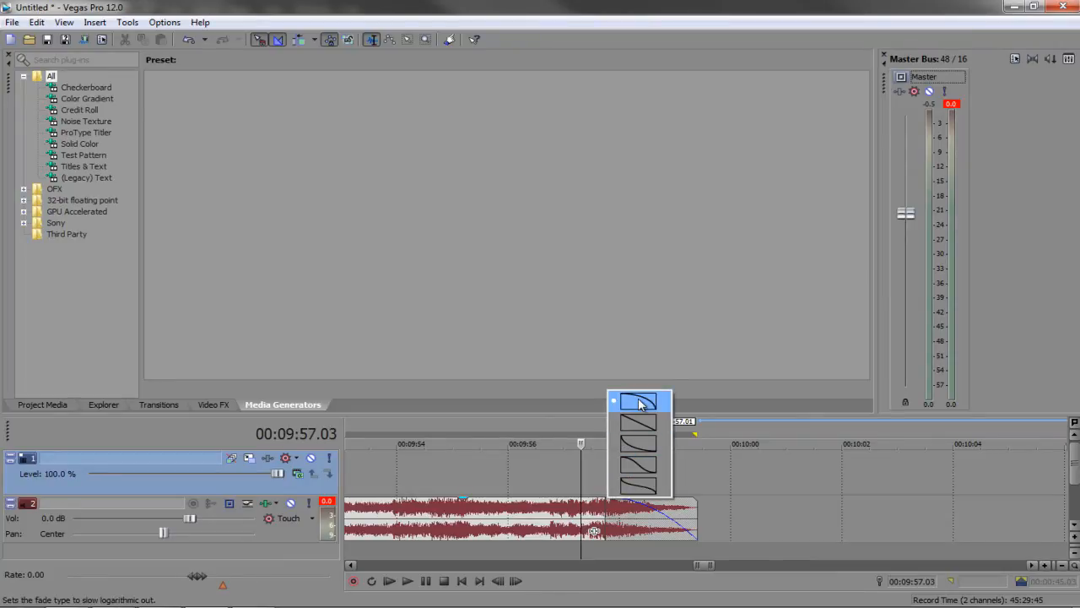
{"action": "left_click", "coordinate": [638, 463]}
Add a fade-in at the clip's start with a smooth S-curve
{"action": "scroll", "coordinate": [624, 519], "scroll_direction": "down", "scroll_amount": 5}
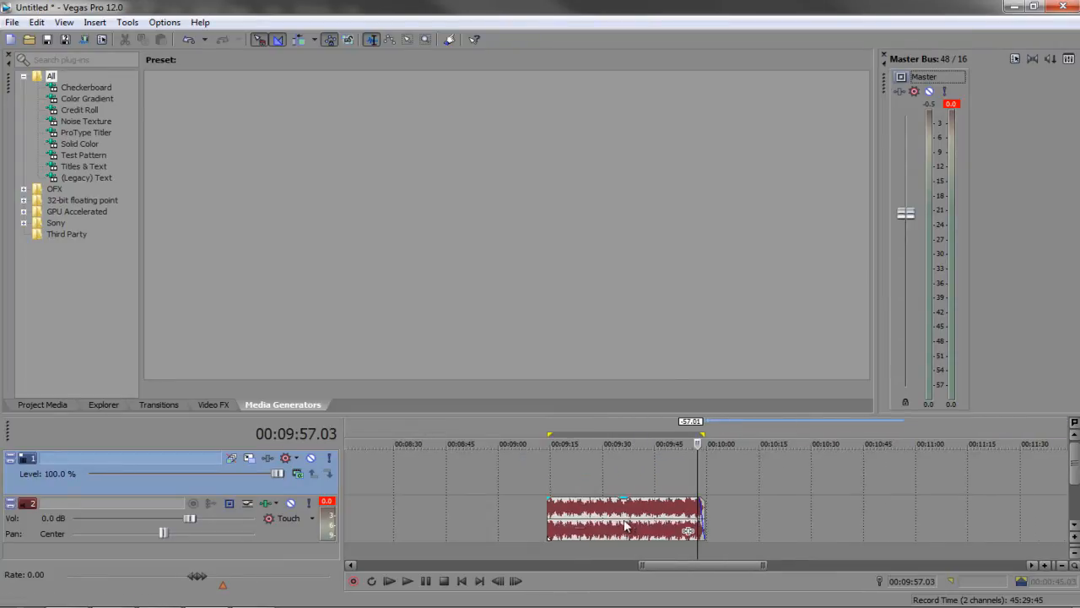
{"action": "left_click", "coordinate": [549, 517]}
{"action": "scroll", "coordinate": [549, 517], "scroll_direction": "up", "scroll_amount": 8}
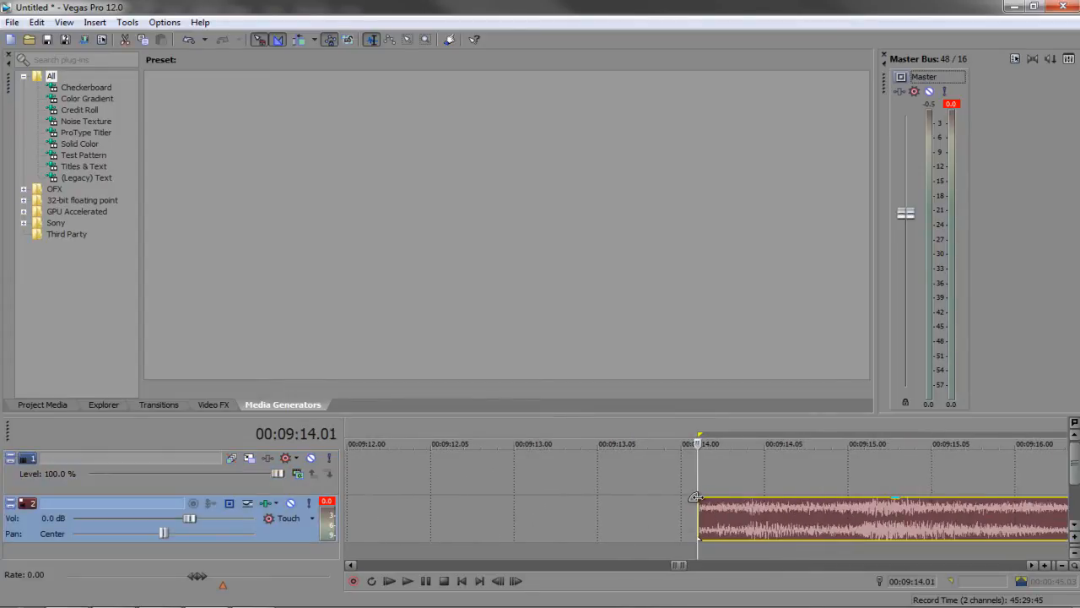
{"action": "left_click_drag", "start_coordinate": [700, 503], "coordinate": [747, 504]}
{"action": "right_click", "coordinate": [747, 504]}
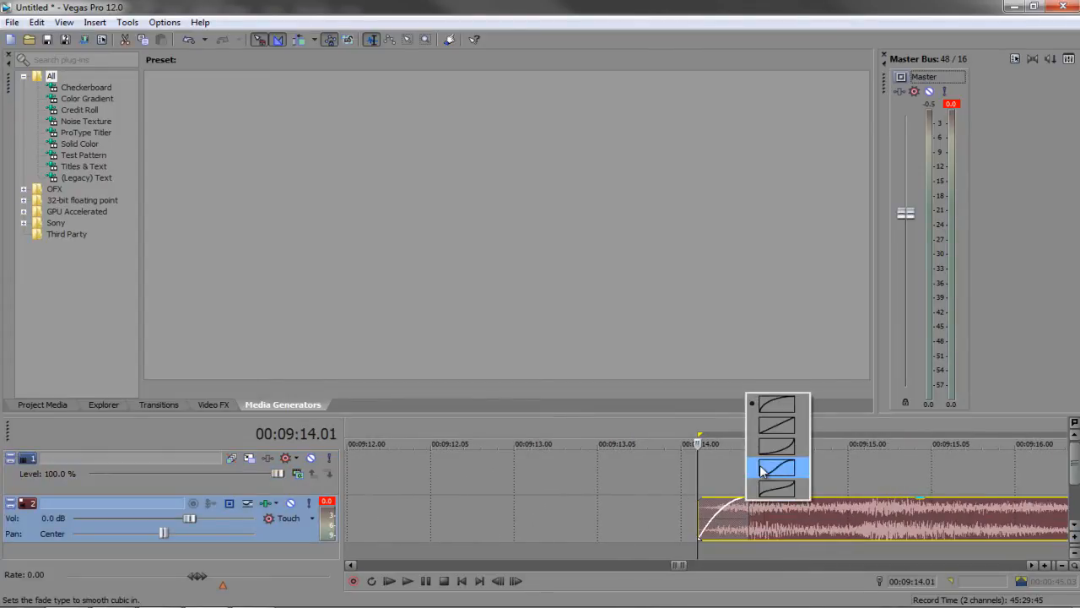
{"action": "left_click", "coordinate": [774, 463]}
Play to check the fades, lower the clip gain to -1.0 dB, and time-select the whole clip
{"action": "scroll", "coordinate": [768, 506], "scroll_direction": "down", "scroll_amount": 9}
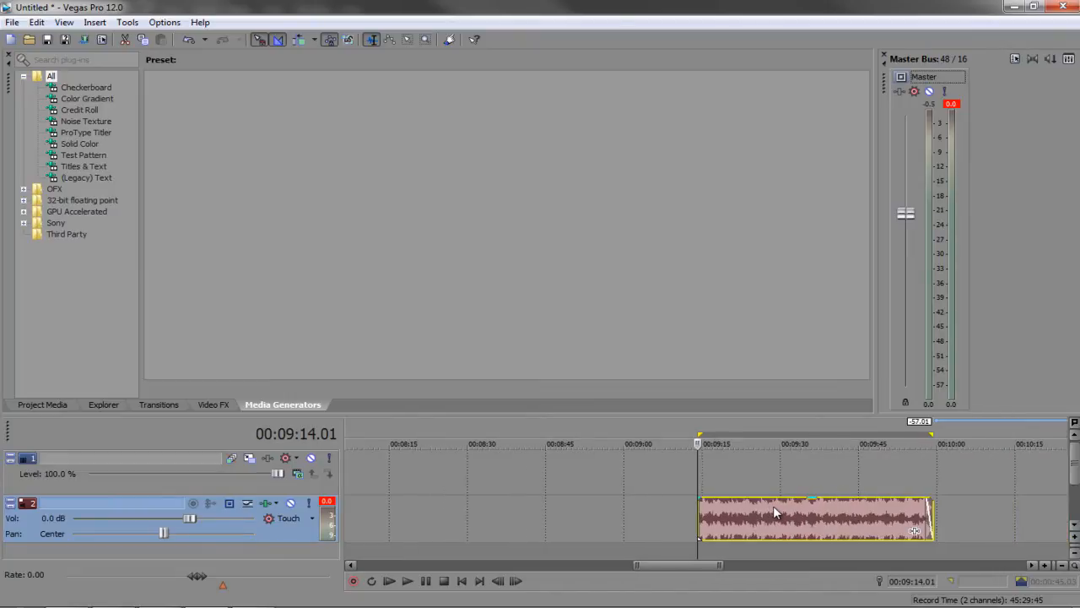
{"action": "left_click", "coordinate": [777, 487]}
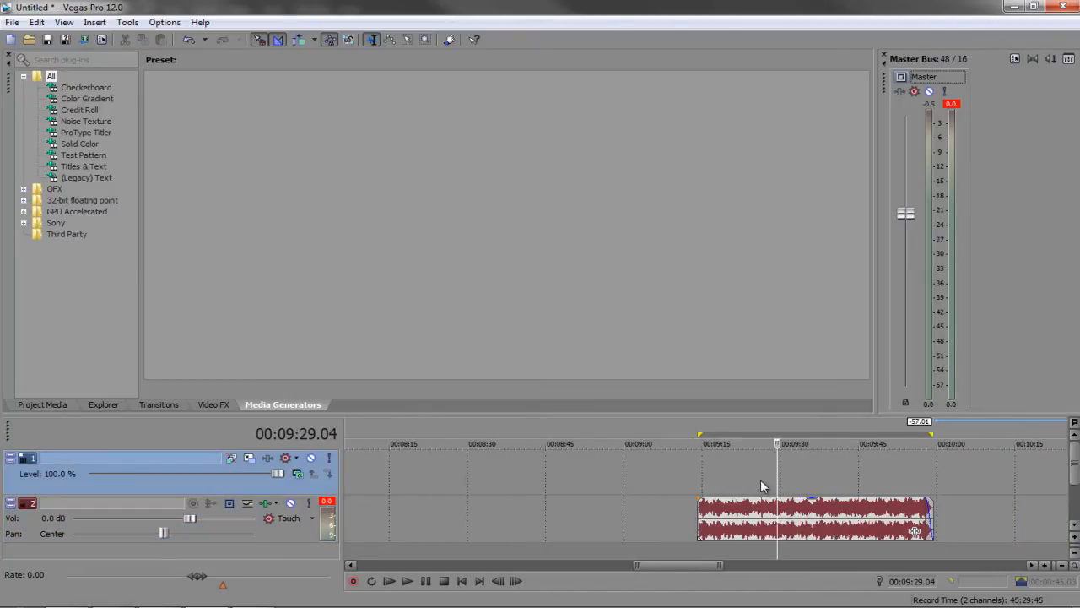
{"action": "key", "text": "space"}
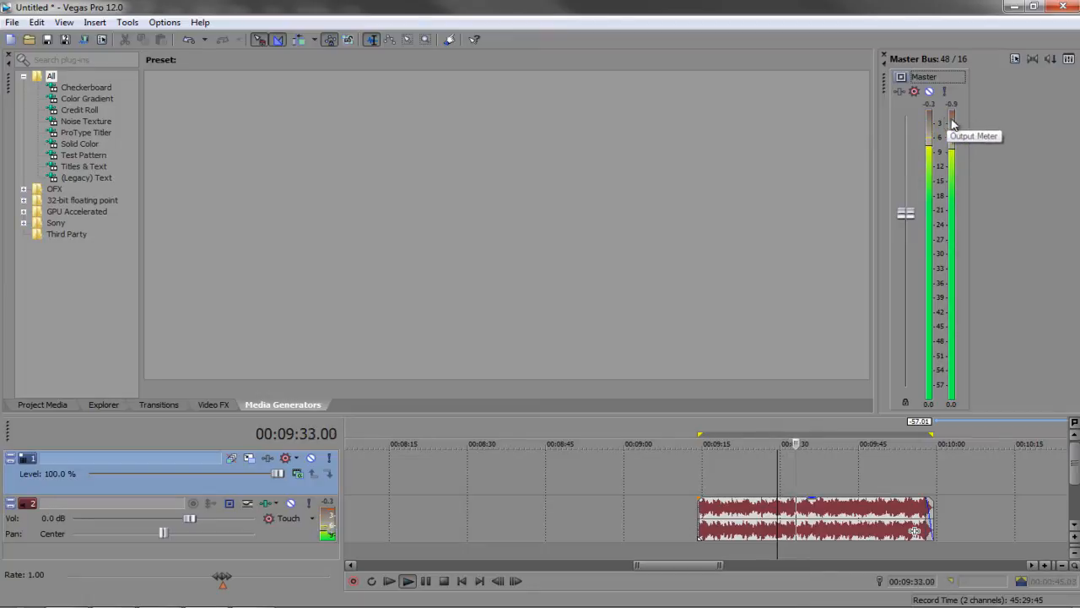
{"action": "left_click_drag", "start_coordinate": [805, 501], "coordinate": [800, 514]}
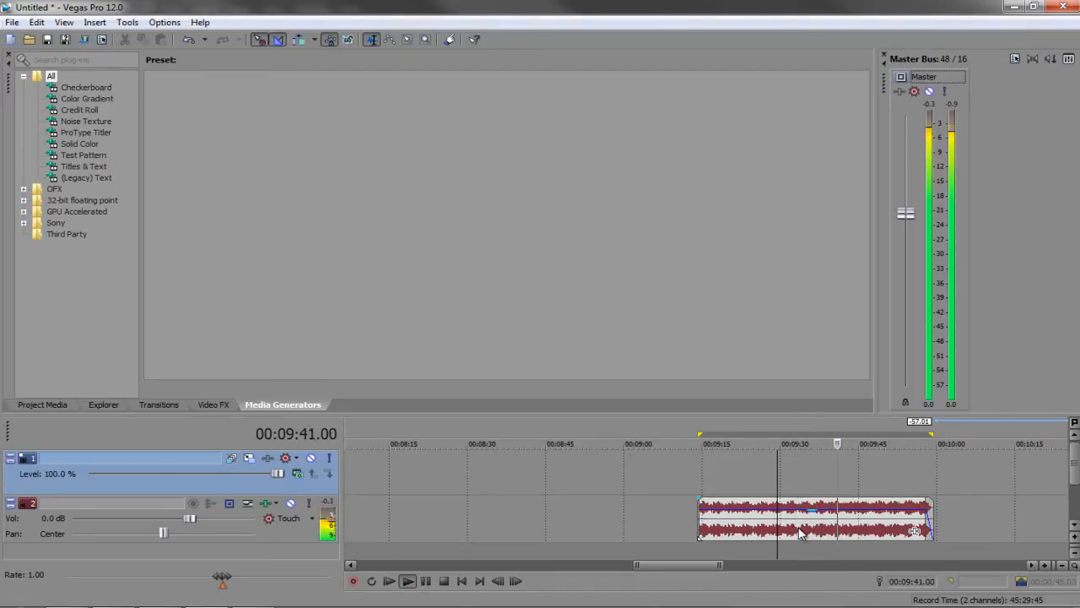
{"action": "key", "text": "Return"}
{"action": "double_click", "coordinate": [800, 532]}
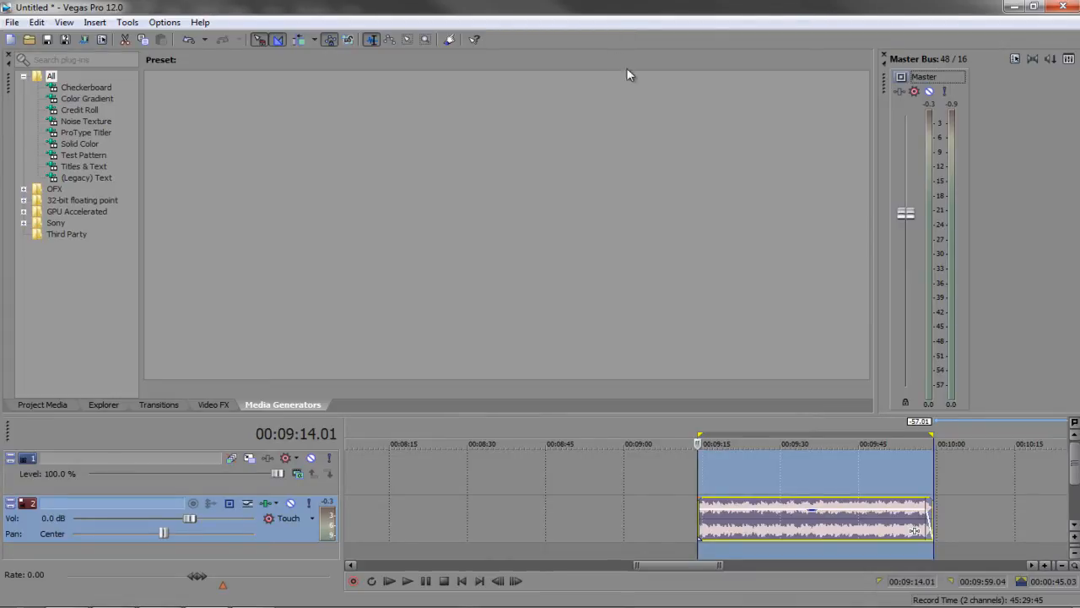
Start Tools > Render to New Track using Wave 44,100 Hz 16-bit stereo PCM
{"action": "left_click", "coordinate": [734, 482]}
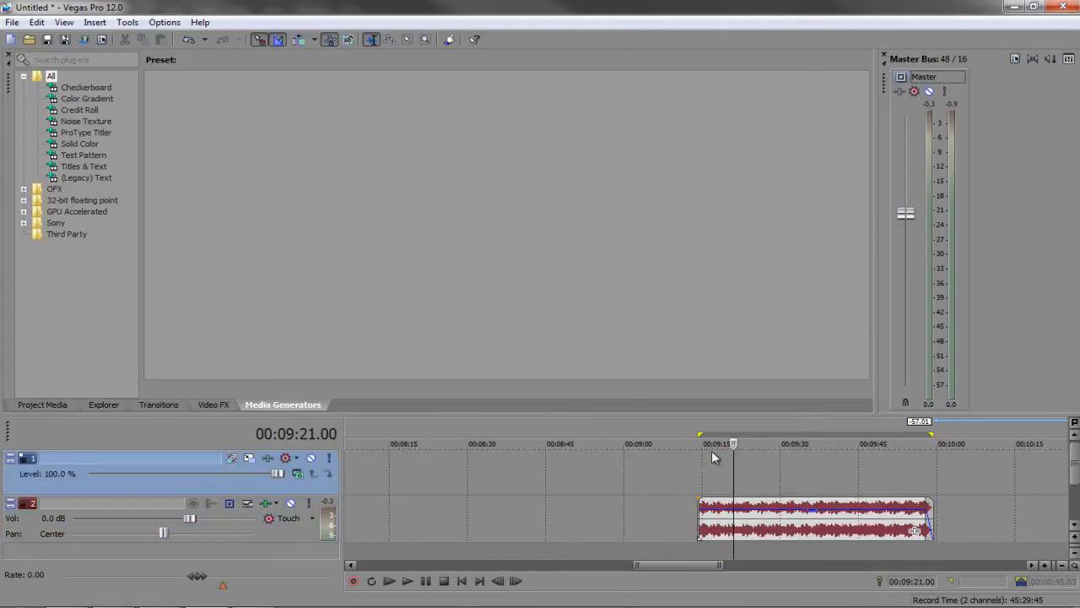
{"action": "left_click", "coordinate": [165, 24]}
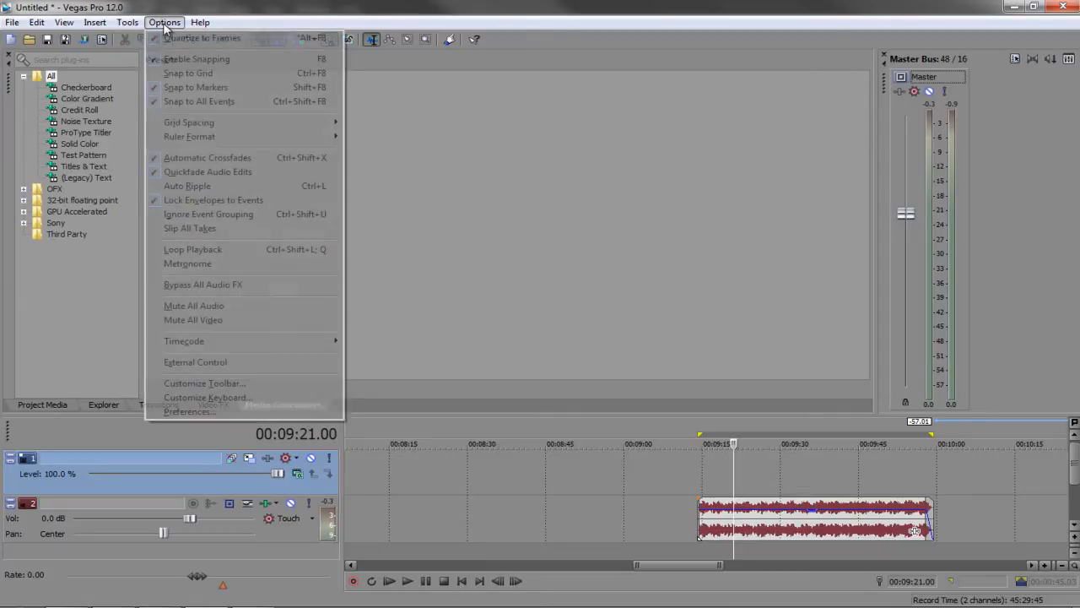
{"action": "mouse_move", "coordinate": [129, 23]}
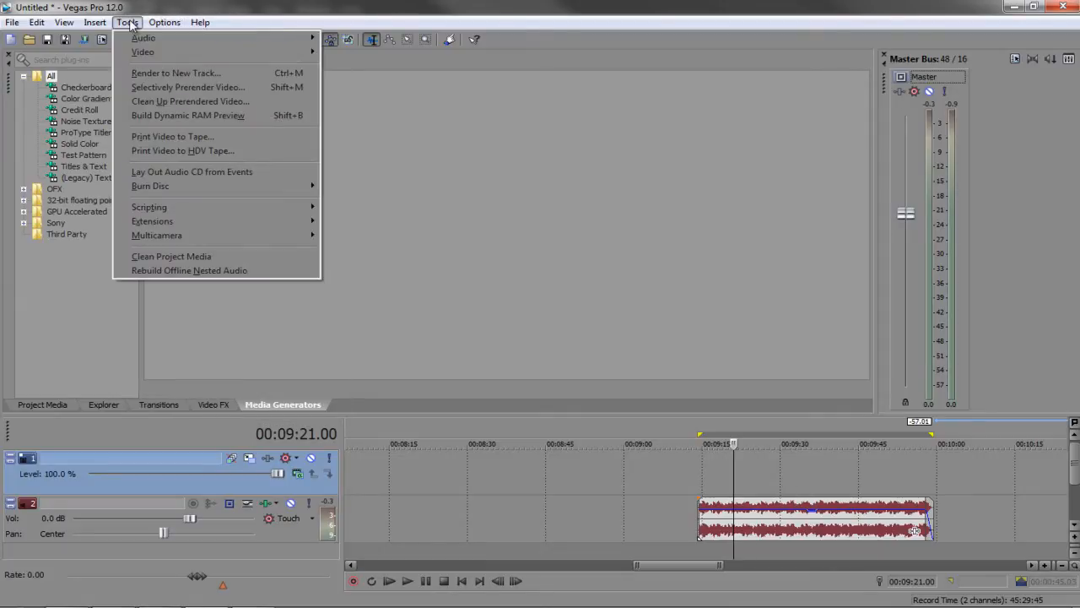
{"action": "left_click", "coordinate": [146, 74]}
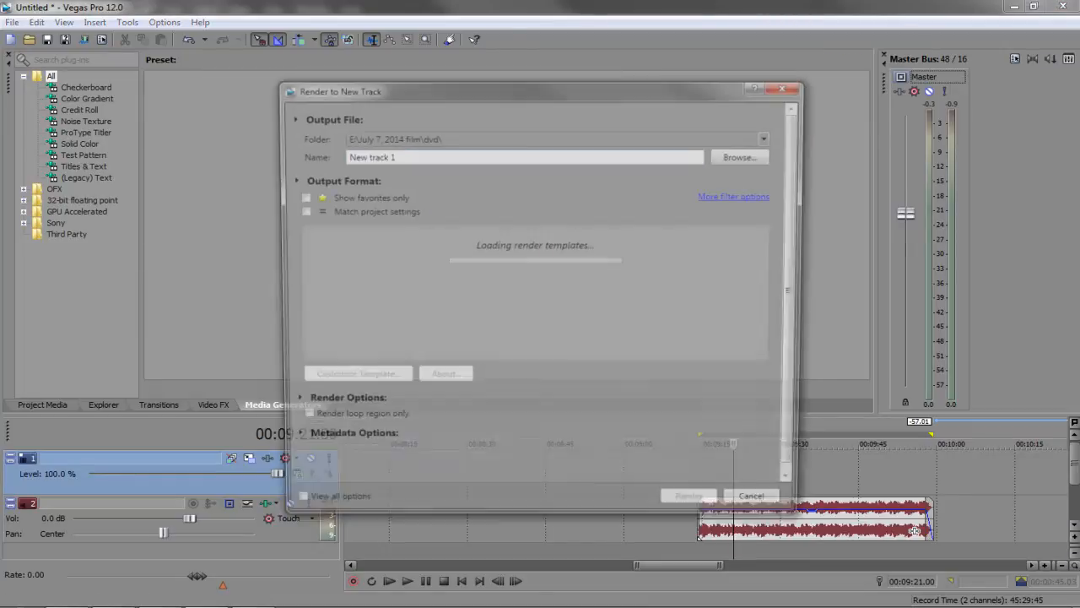
{"action": "left_click", "coordinate": [365, 323]}
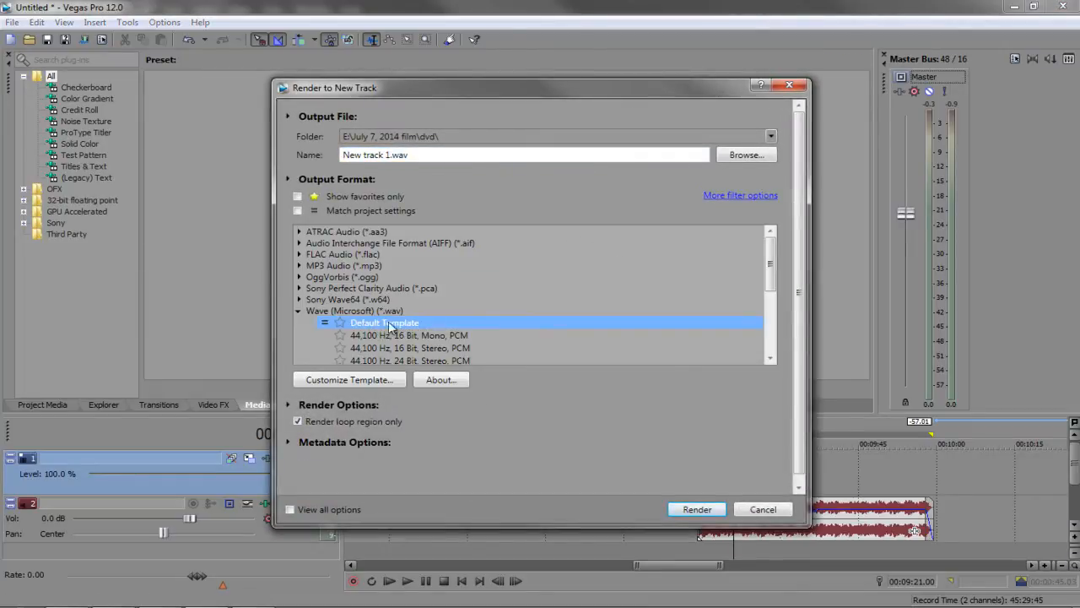
{"action": "scroll", "coordinate": [502, 321], "scroll_direction": "down", "scroll_amount": 2}
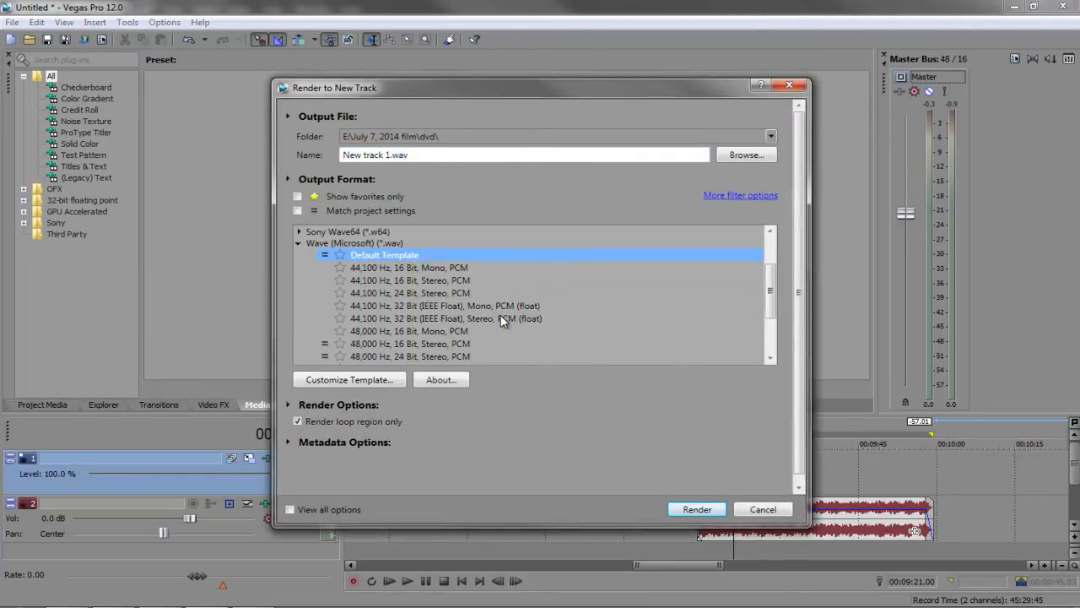
{"action": "left_click", "coordinate": [385, 284]}
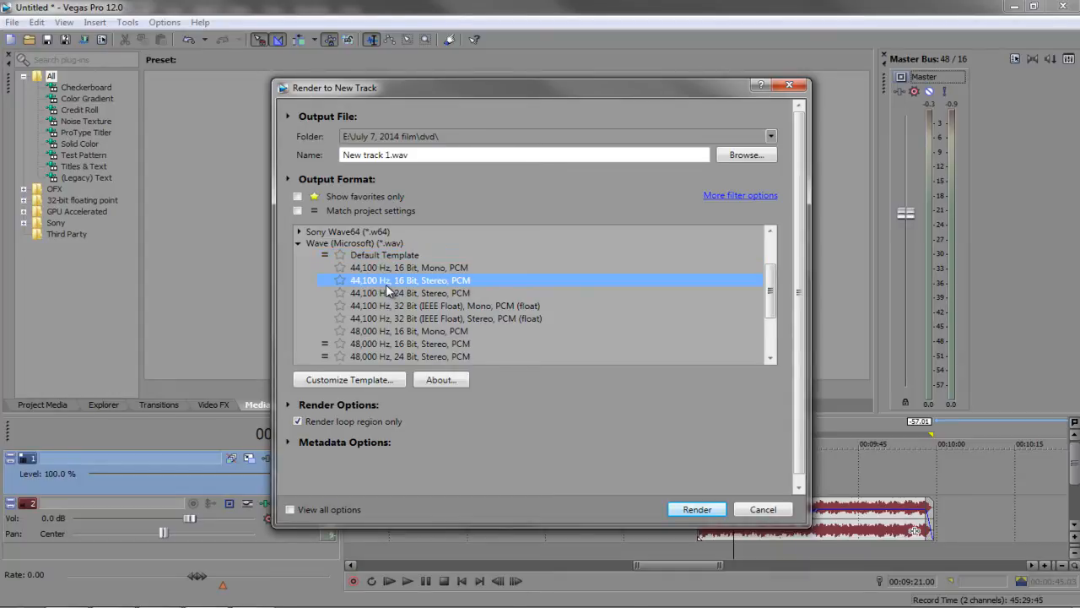
Save the render to E:\screen capture as MAIN-MENU-MUSIC and render it
{"action": "left_click", "coordinate": [746, 157]}
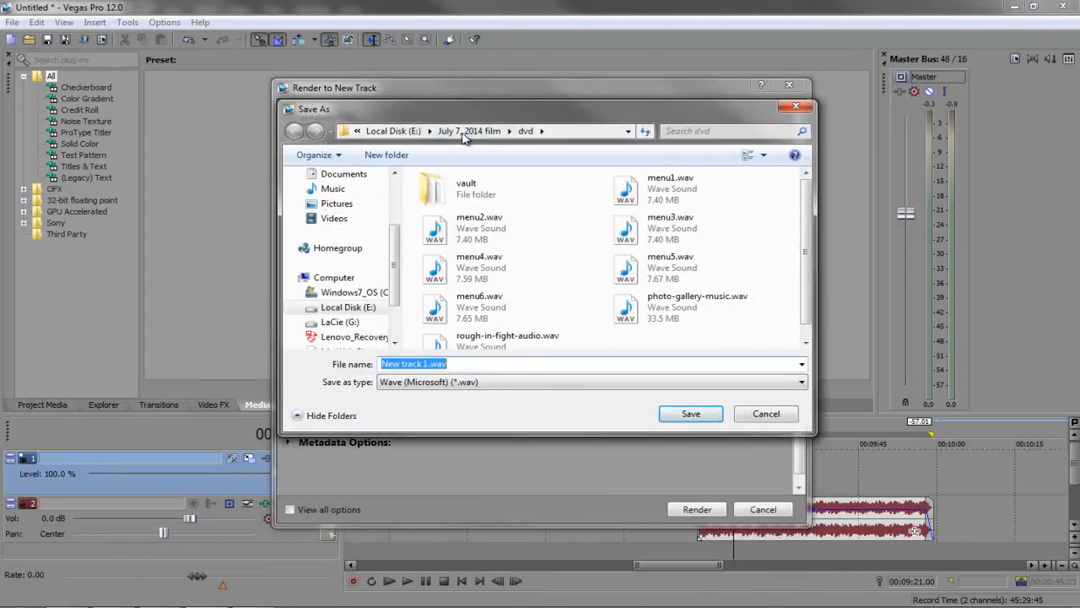
{"action": "left_click", "coordinate": [498, 130]}
{"action": "left_click", "coordinate": [415, 132]}
{"action": "left_click", "coordinate": [458, 177]}
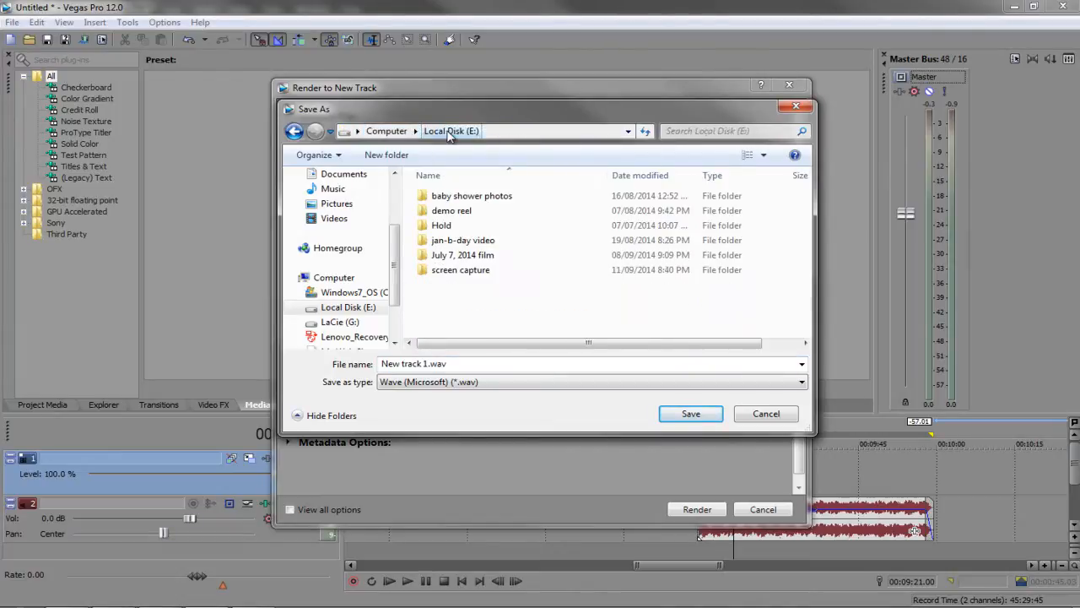
{"action": "double_click", "coordinate": [459, 269]}
{"action": "left_click", "coordinate": [466, 366]}
{"action": "type", "text": "MA"}
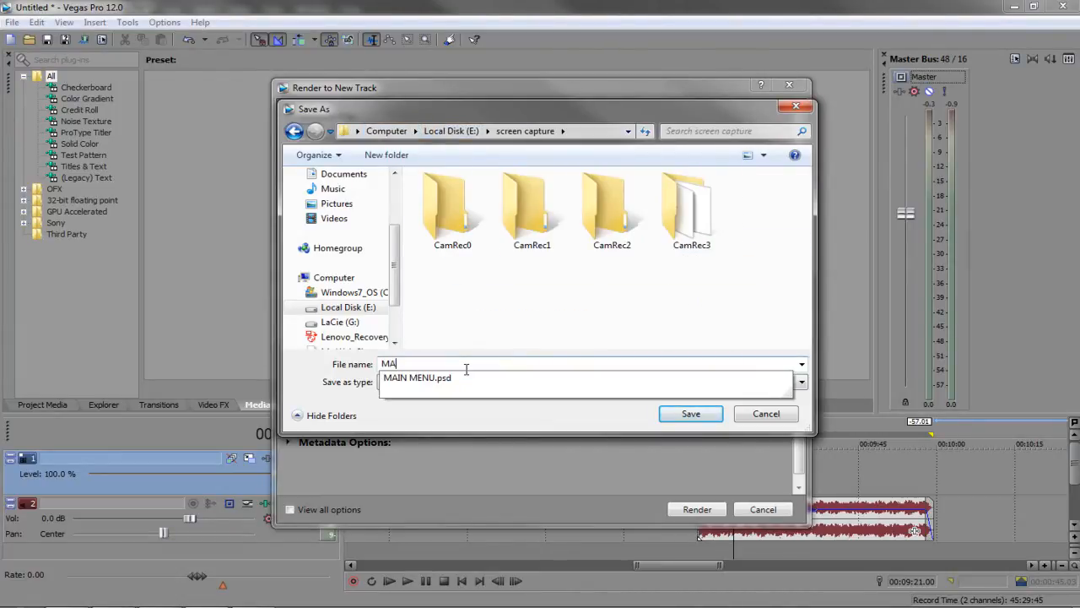
{"action": "type", "text": "IN-MUNU-MUSIC"}
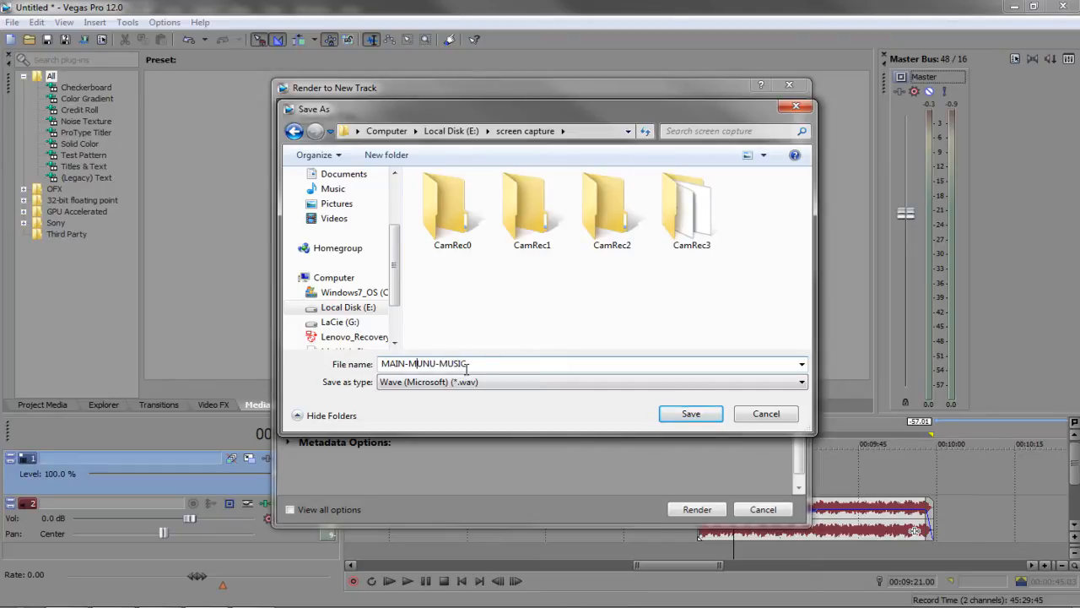
{"action": "key", "text": "Delete"}
{"action": "type", "text": "E"}
{"action": "left_click", "coordinate": [686, 412]}
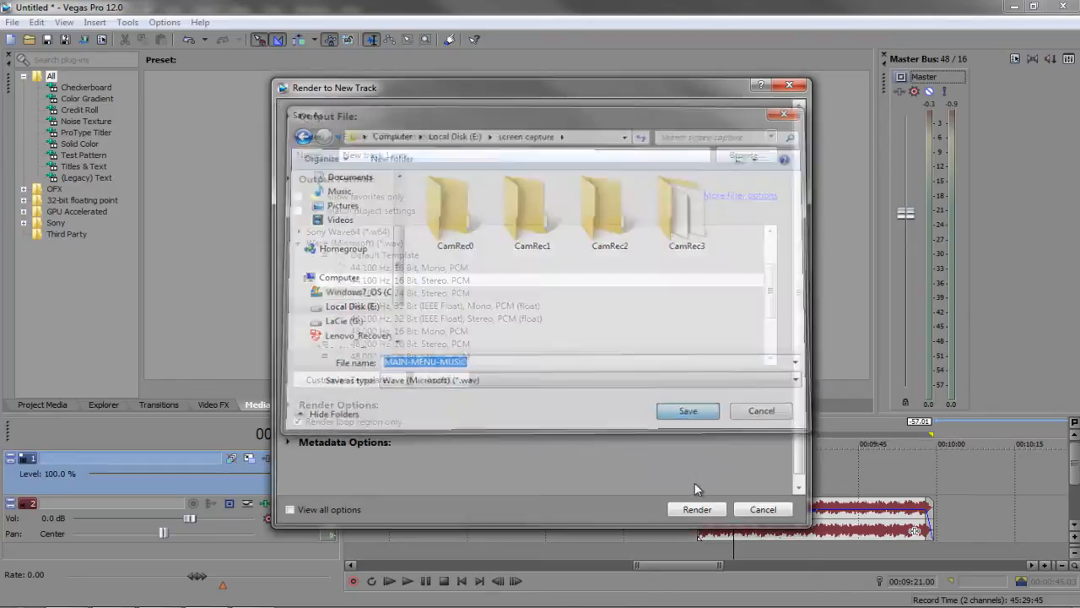
{"action": "left_click", "coordinate": [692, 508]}
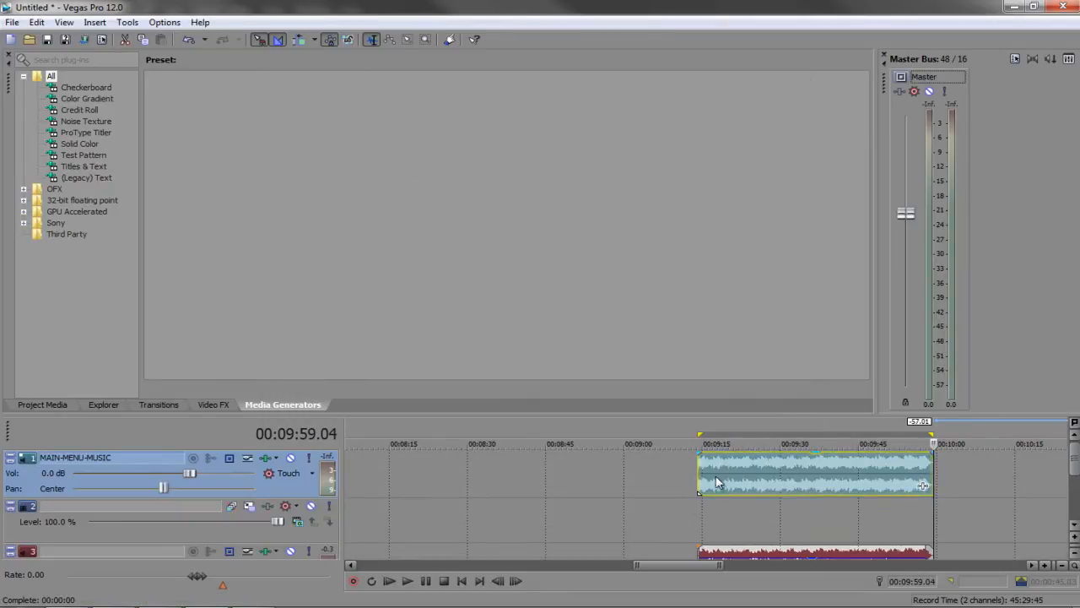
Undo the rendered MAIN-MENU-MUSIC track and switch back to DVD Architect Pro 5.0
{"action": "left_click", "coordinate": [188, 40]}
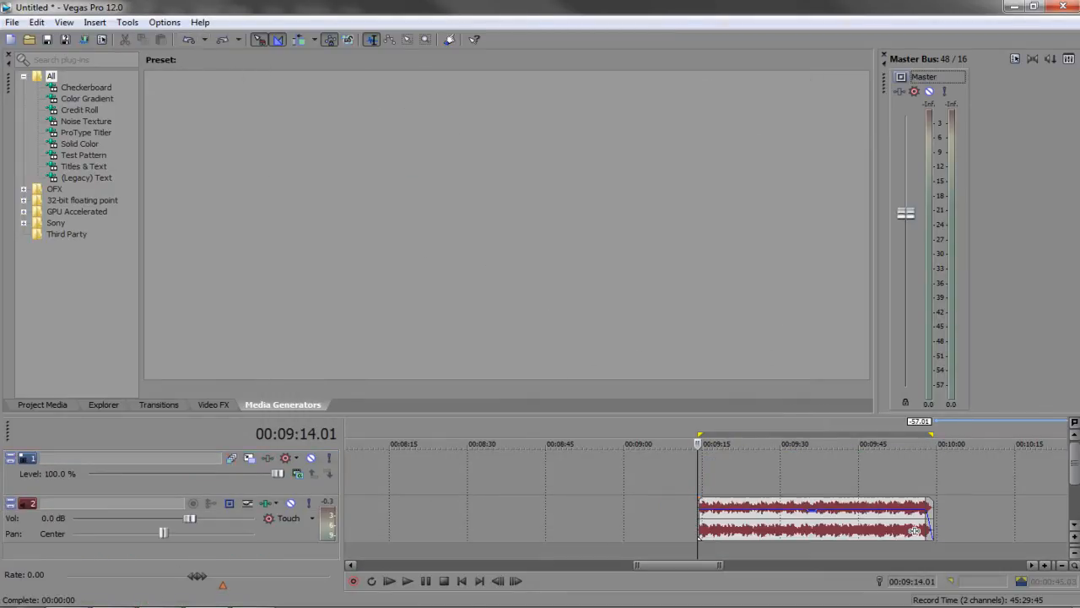
{"action": "left_click", "coordinate": [99, 606]}
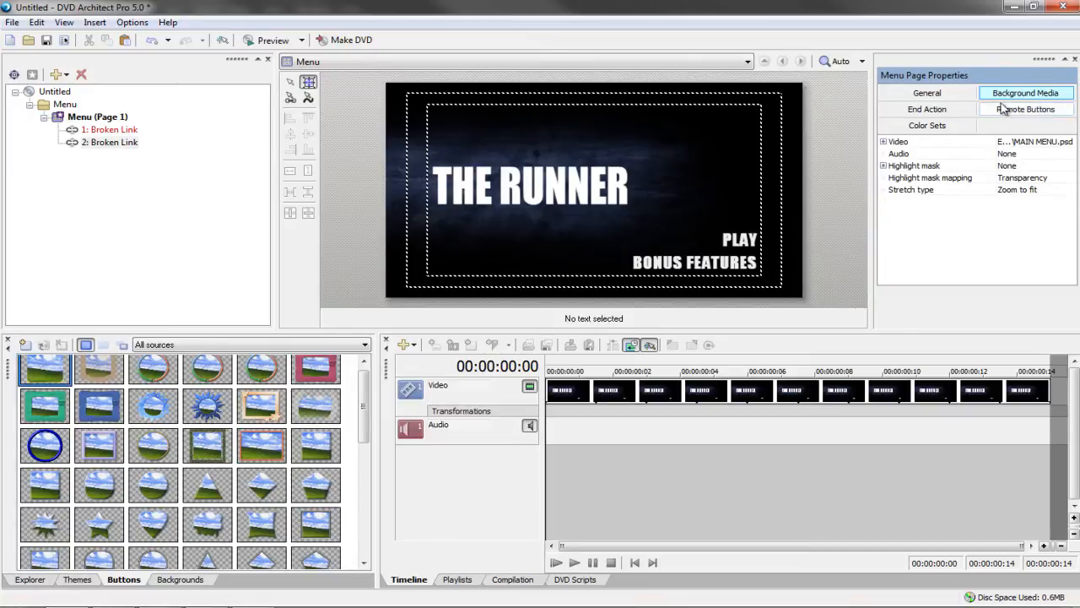
Set the menu page's background audio to MAIN-MENU-MUSIC.wav from the screen capture folder
{"action": "left_click", "coordinate": [1014, 158]}
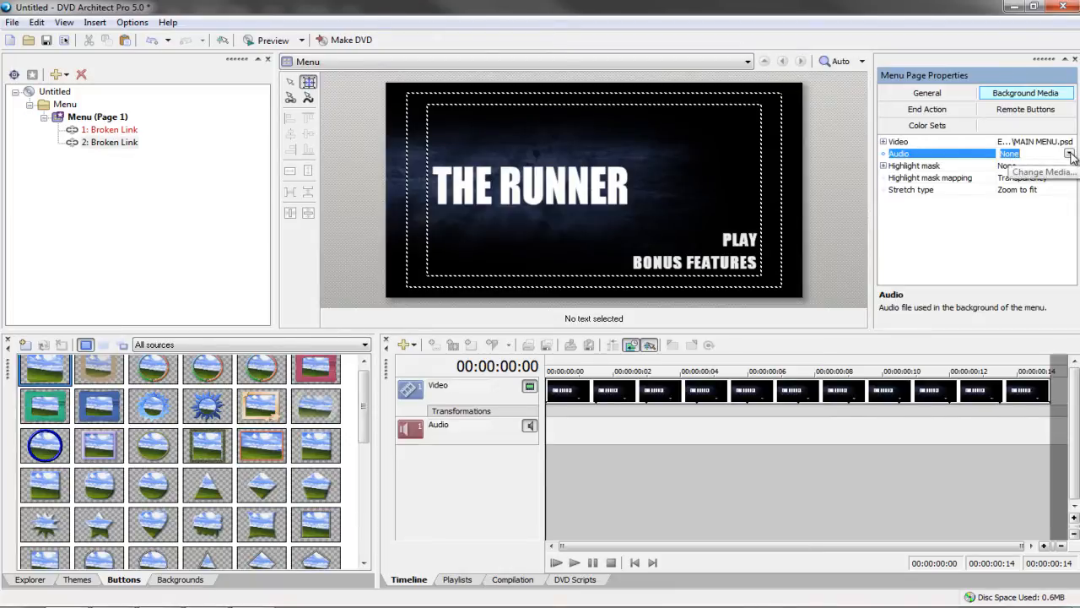
{"action": "left_click", "coordinate": [1070, 155]}
{"action": "left_click", "coordinate": [1005, 169]}
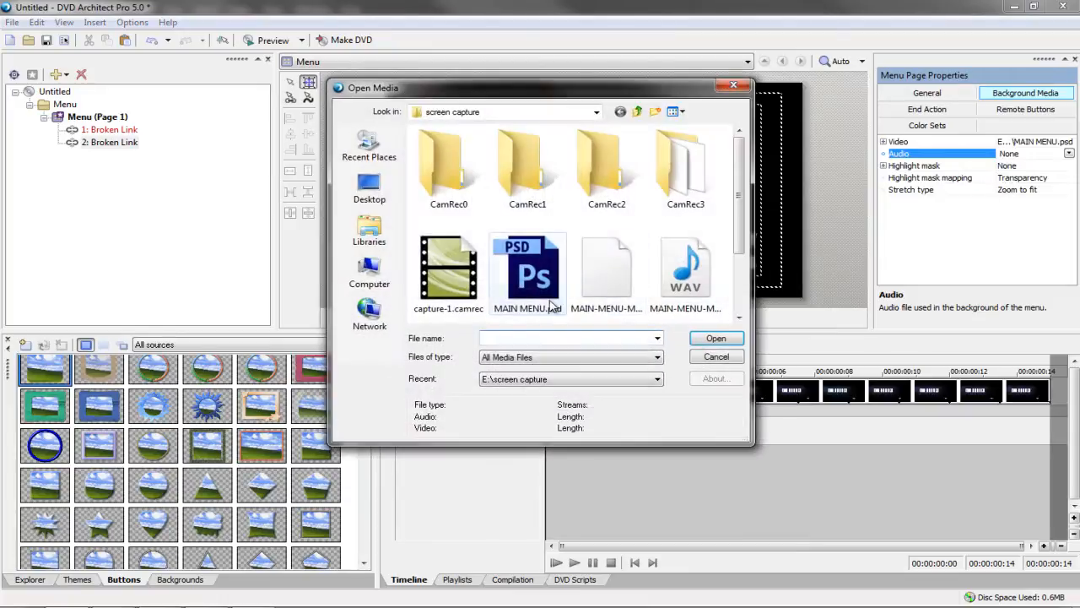
{"action": "left_click", "coordinate": [696, 281]}
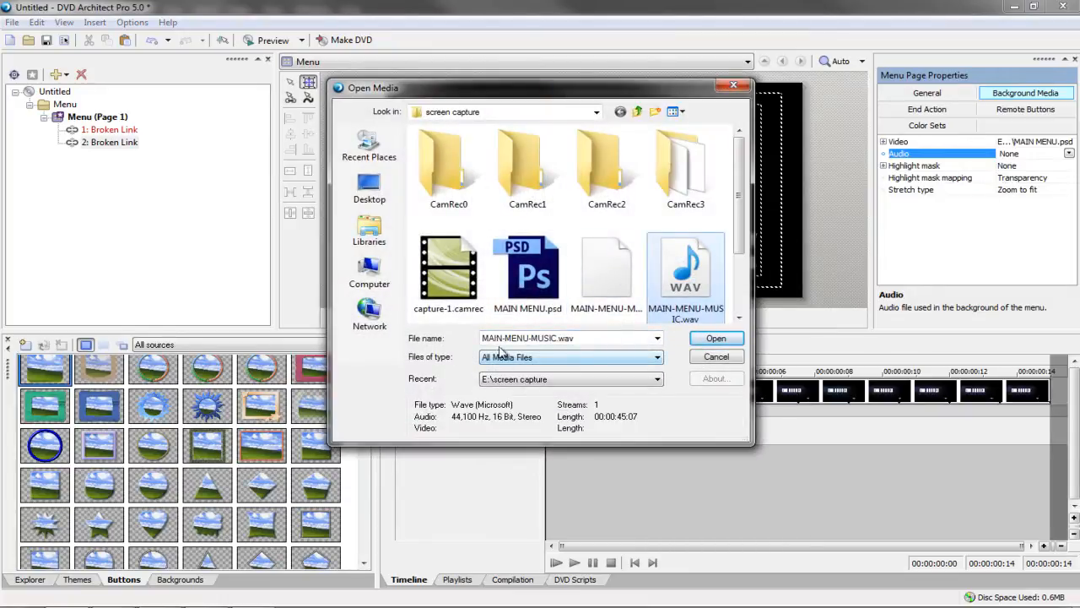
{"action": "left_click", "coordinate": [717, 341]}
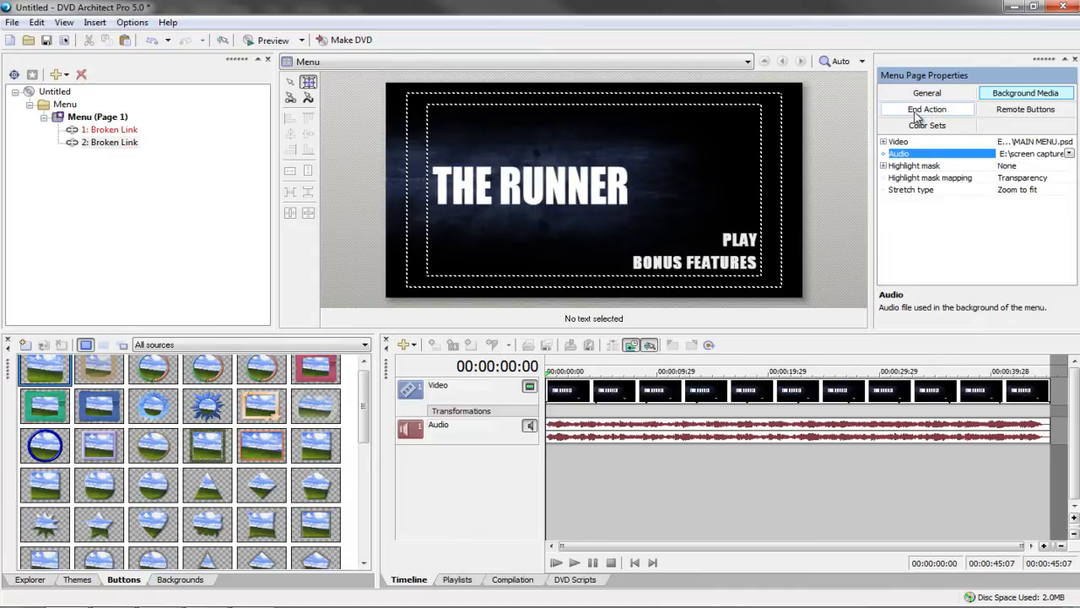
Set the menu's End Action command to Loop
{"action": "left_click", "coordinate": [918, 114]}
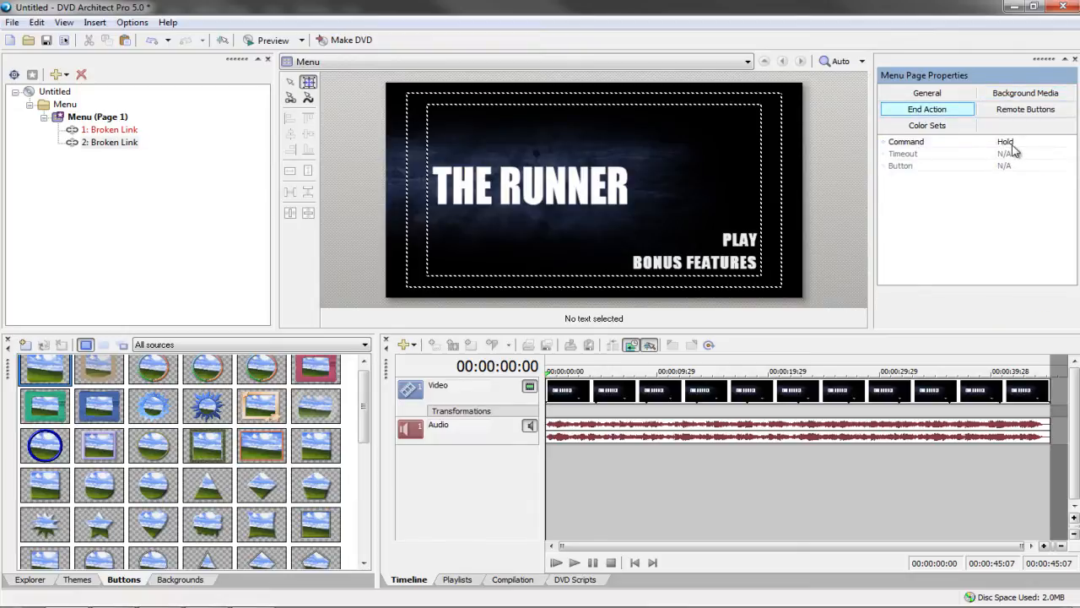
{"action": "left_click", "coordinate": [1013, 150]}
{"action": "left_click", "coordinate": [1013, 154]}
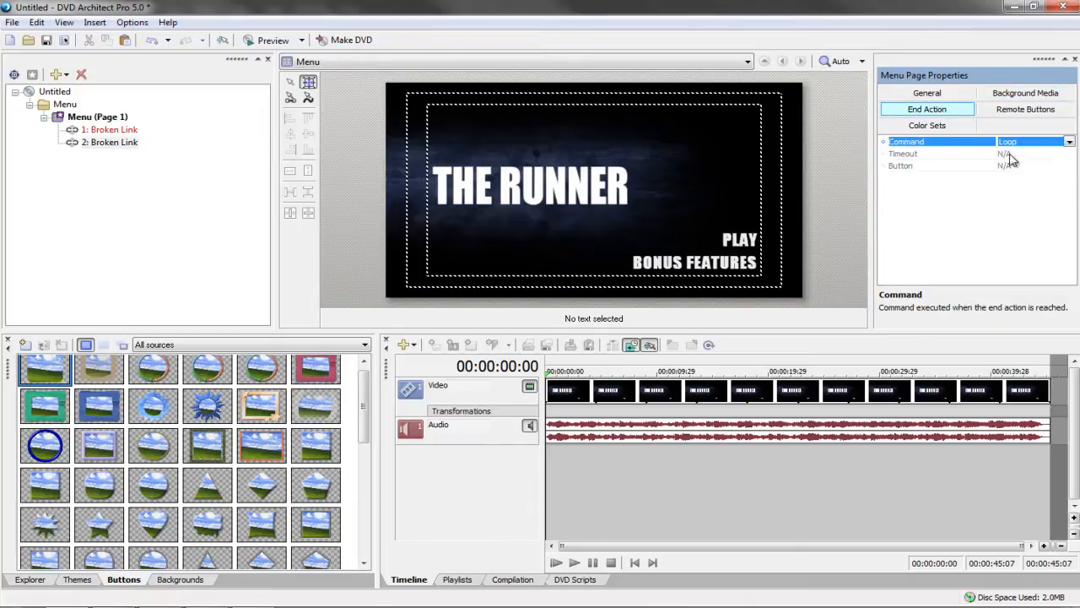
Play the menu timeline briefly from 00:00:18:08, then open the disc preview
{"action": "left_click", "coordinate": [832, 443]}
{"action": "left_click", "coordinate": [750, 469]}
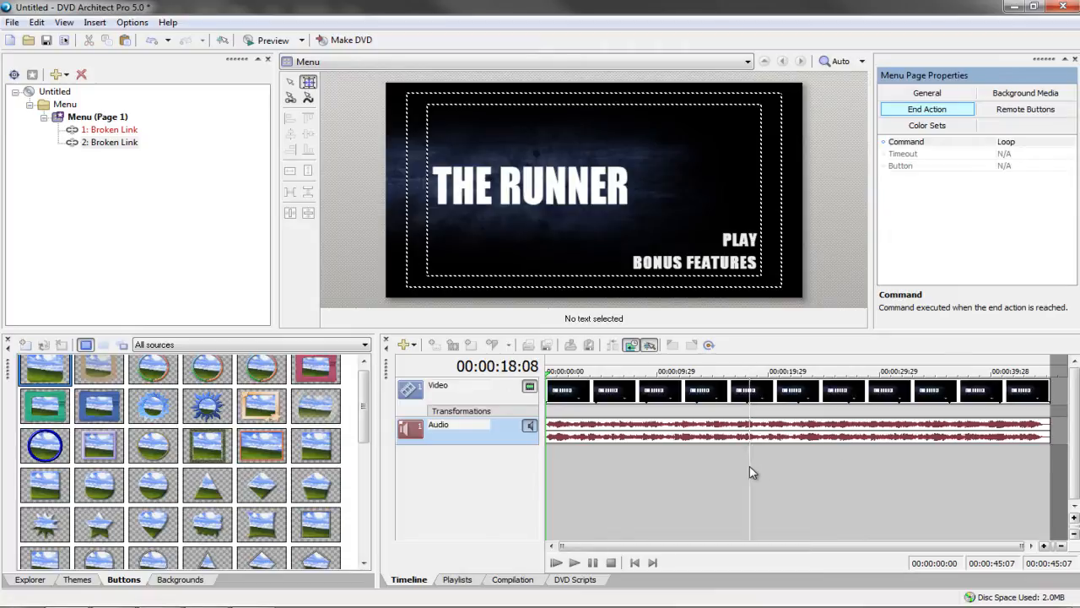
{"action": "key", "text": "space"}
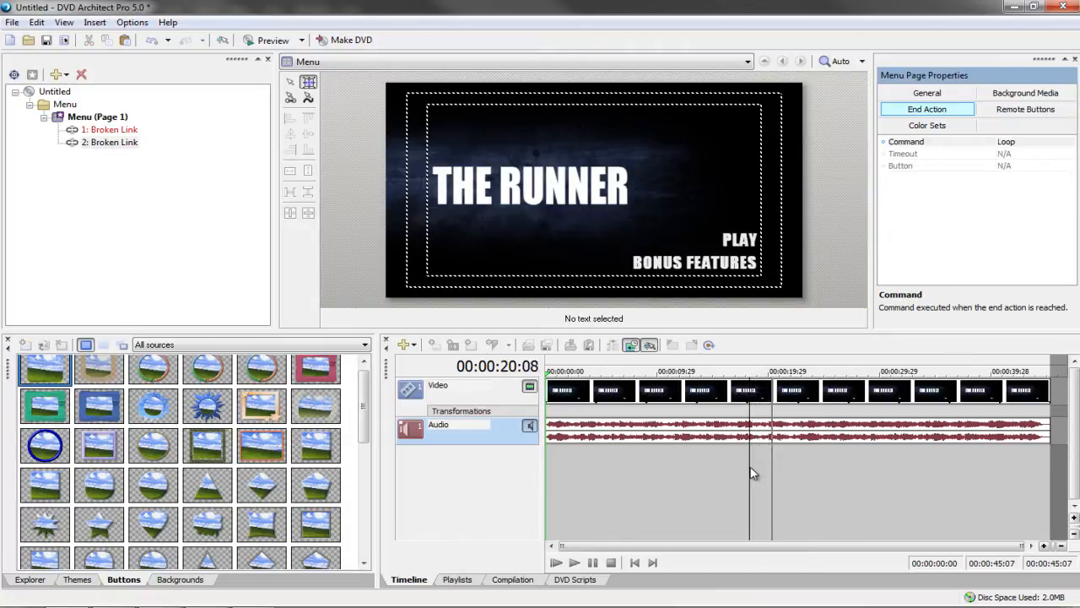
{"action": "key", "text": "space"}
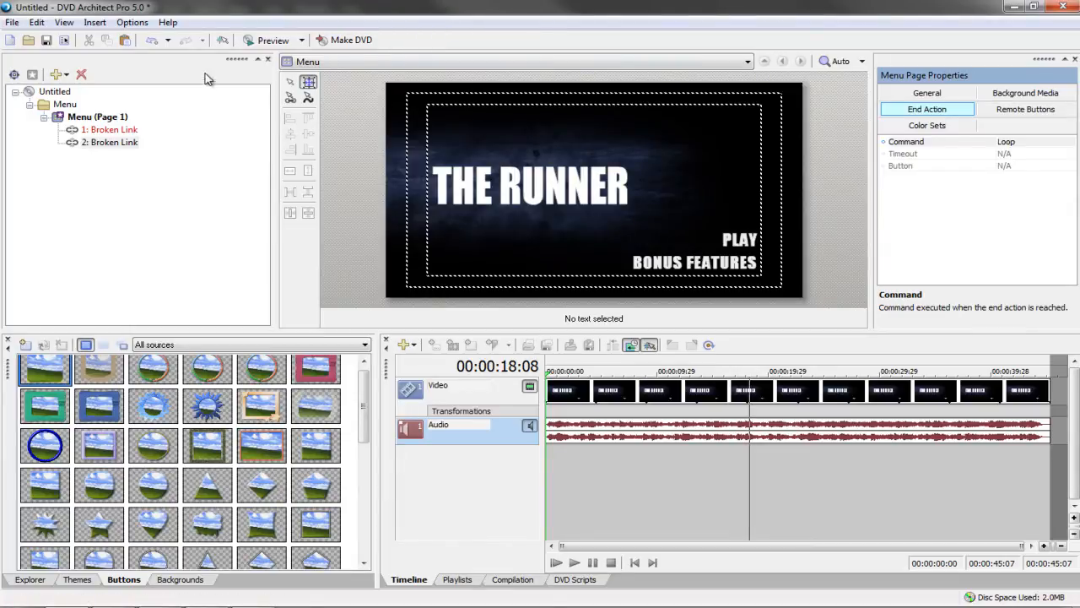
{"action": "left_click", "coordinate": [267, 40]}
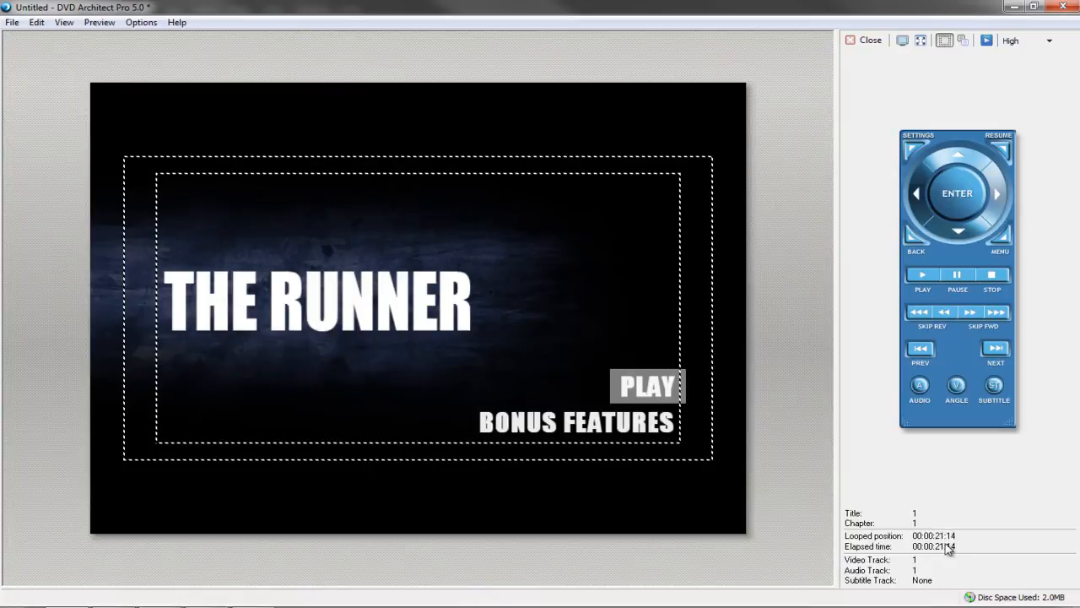
Skip forward six times in the previewed menu, close the preview, and select the PLAY button
{"action": "left_click", "coordinate": [999, 314]}
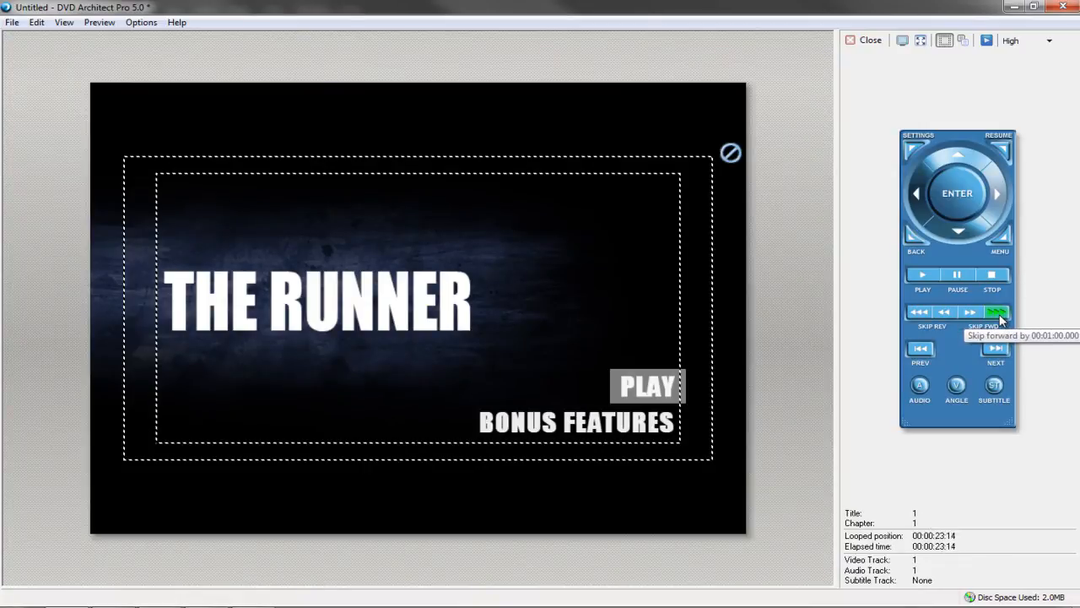
{"action": "left_click", "coordinate": [1001, 317]}
{"action": "left_click", "coordinate": [1001, 318]}
{"action": "left_click", "coordinate": [1001, 318]}
{"action": "left_click", "coordinate": [1001, 317]}
{"action": "left_click", "coordinate": [1000, 318]}
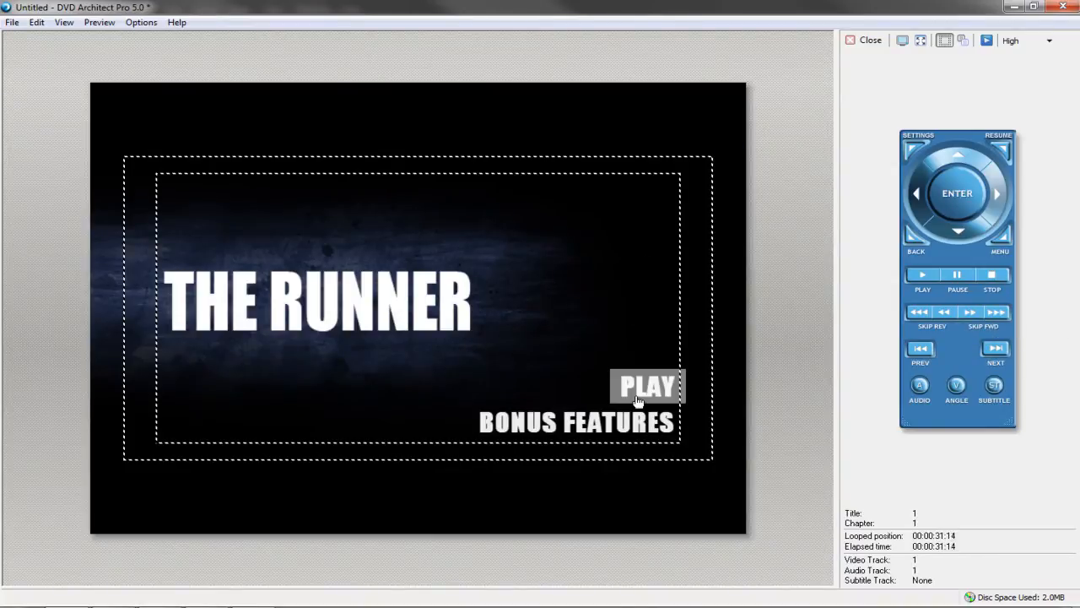
{"action": "left_click", "coordinate": [865, 40]}
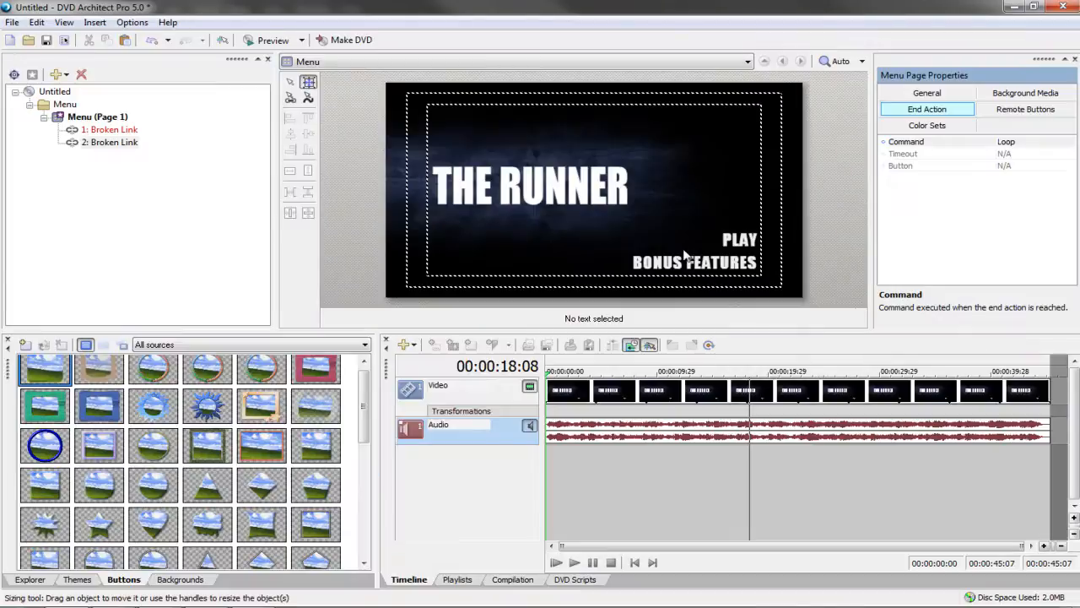
{"action": "left_click", "coordinate": [732, 248]}
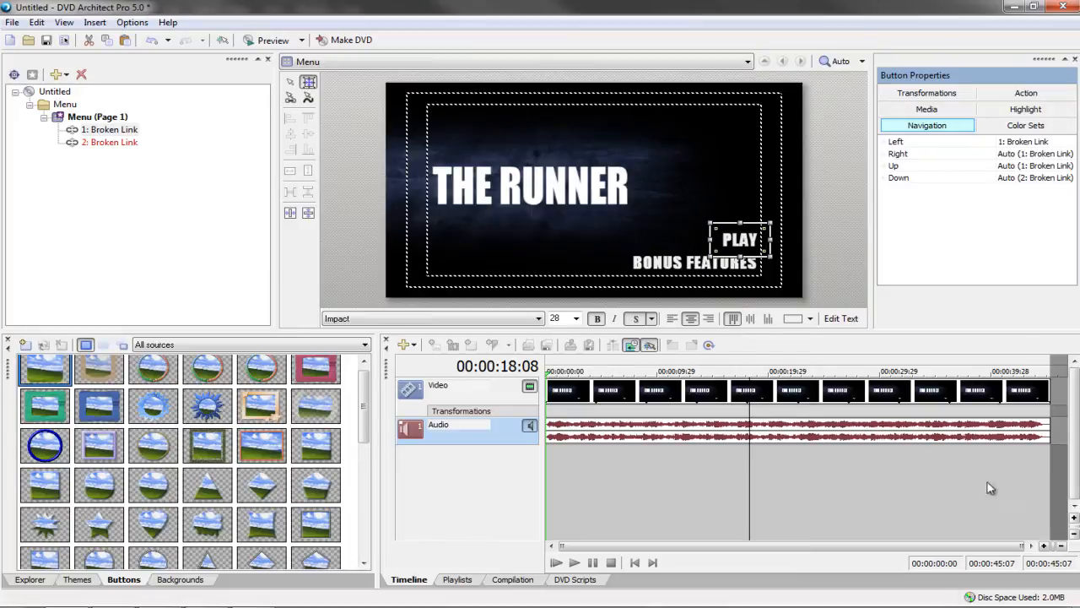
Browse to Local Disk (E:) > July 7, 2014 film and drag FIGHT-ROUGH-IN.mp4 into the project
{"action": "left_click", "coordinate": [20, 606]}
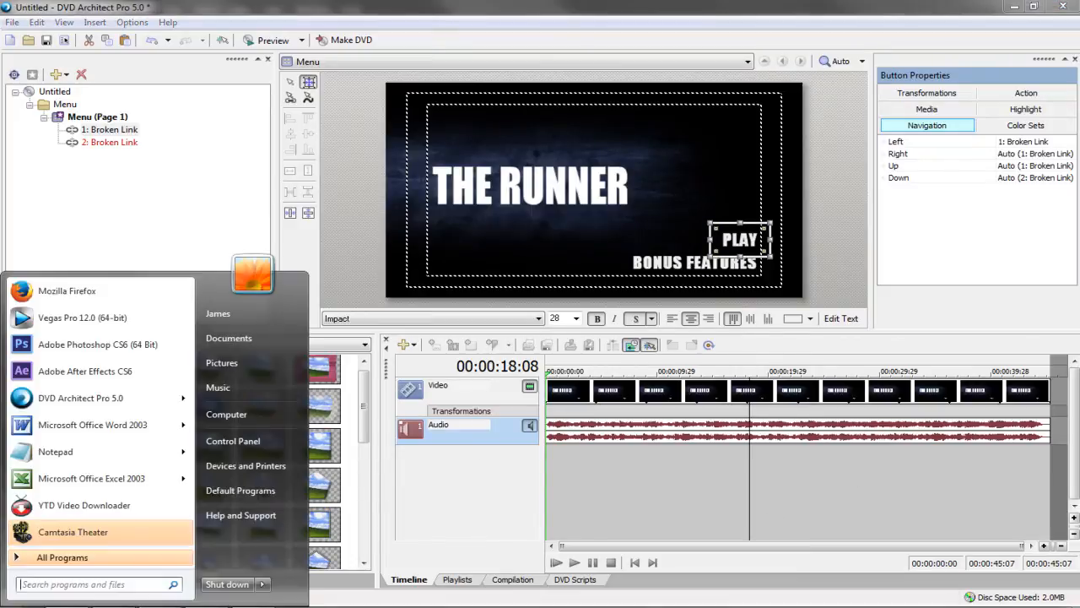
{"action": "left_click", "coordinate": [258, 414]}
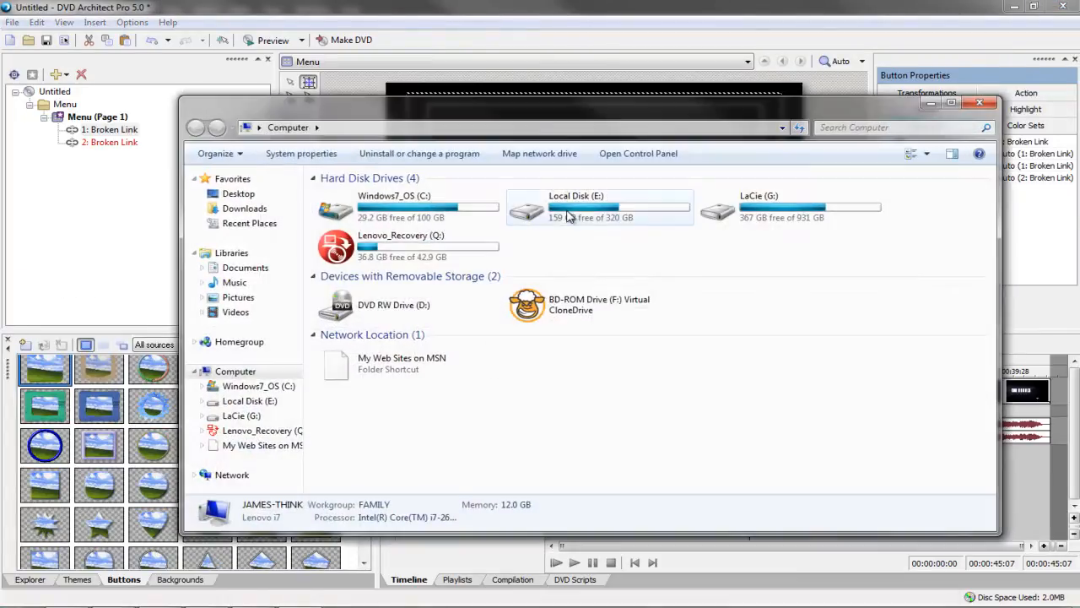
{"action": "double_click", "coordinate": [540, 211]}
{"action": "double_click", "coordinate": [353, 256]}
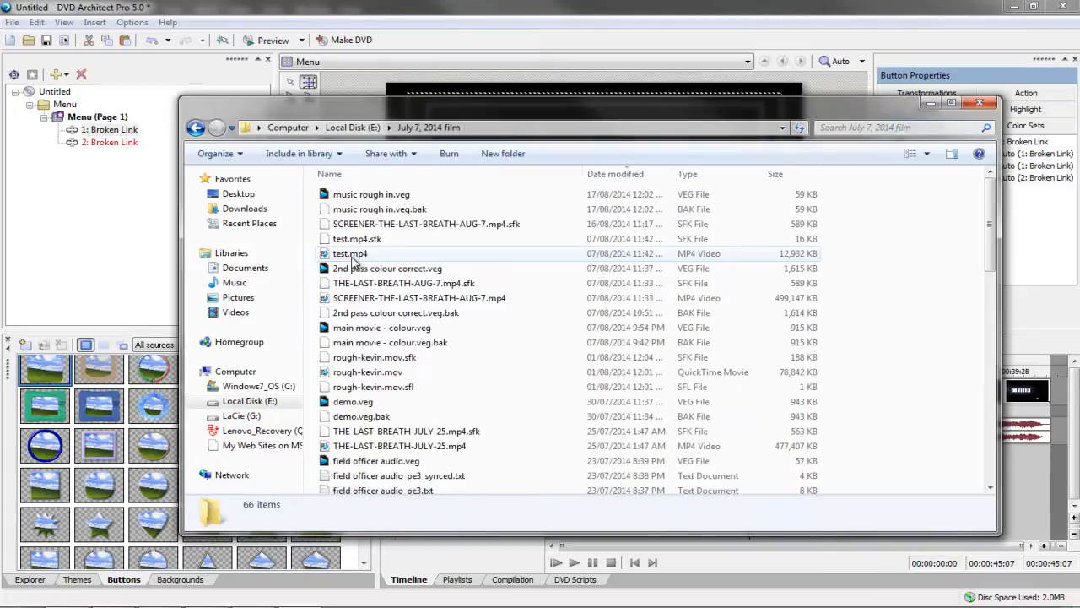
{"action": "left_click", "coordinate": [364, 445]}
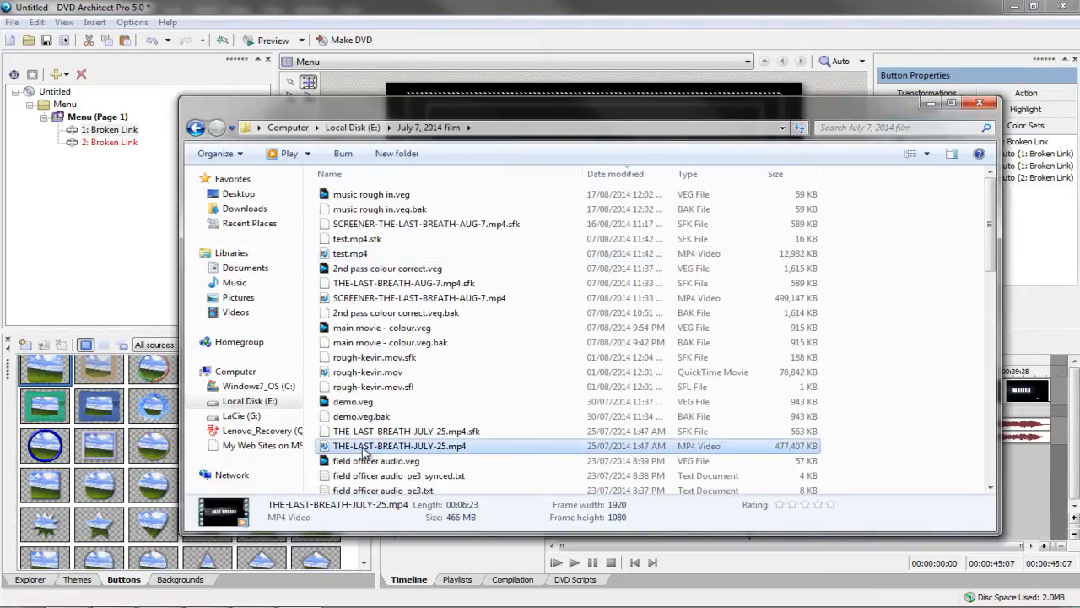
{"action": "scroll", "coordinate": [384, 440], "scroll_direction": "down", "scroll_amount": 2}
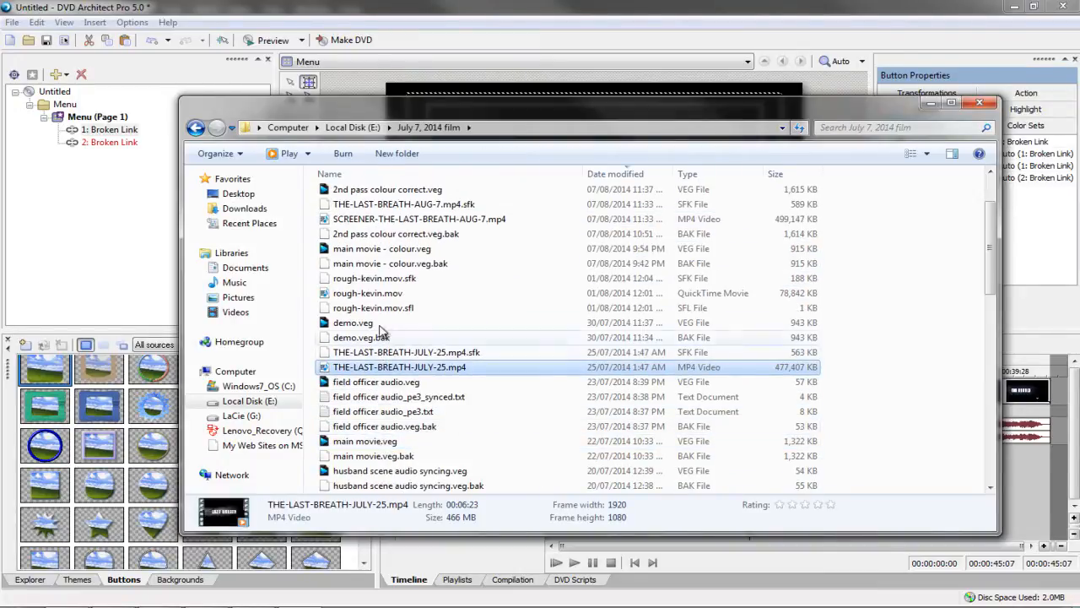
{"action": "scroll", "coordinate": [496, 377], "scroll_direction": "down", "scroll_amount": 12}
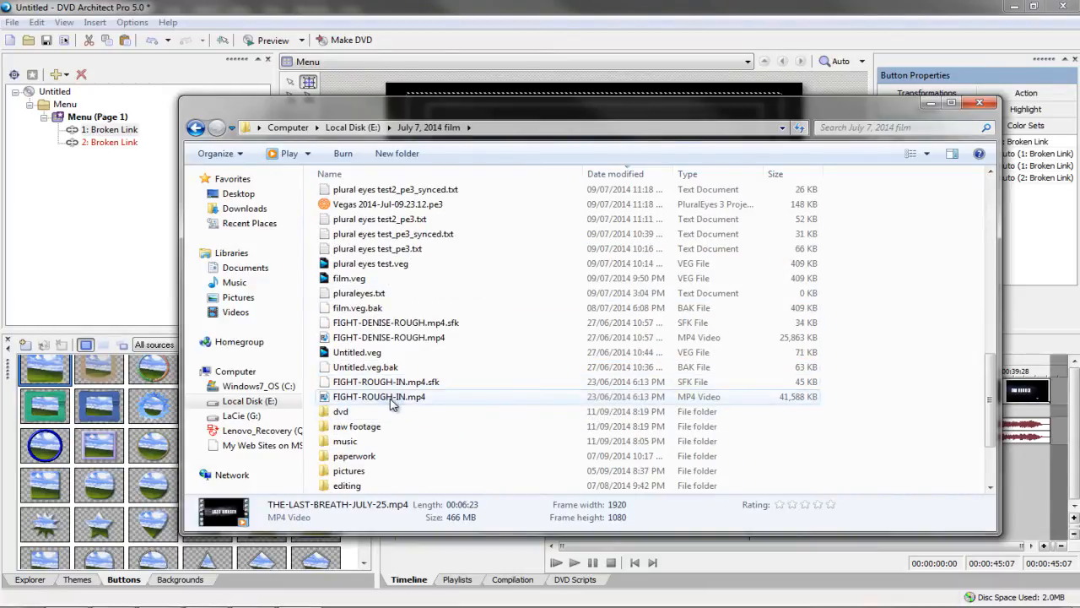
{"action": "left_click_drag", "start_coordinate": [391, 404], "coordinate": [116, 279]}
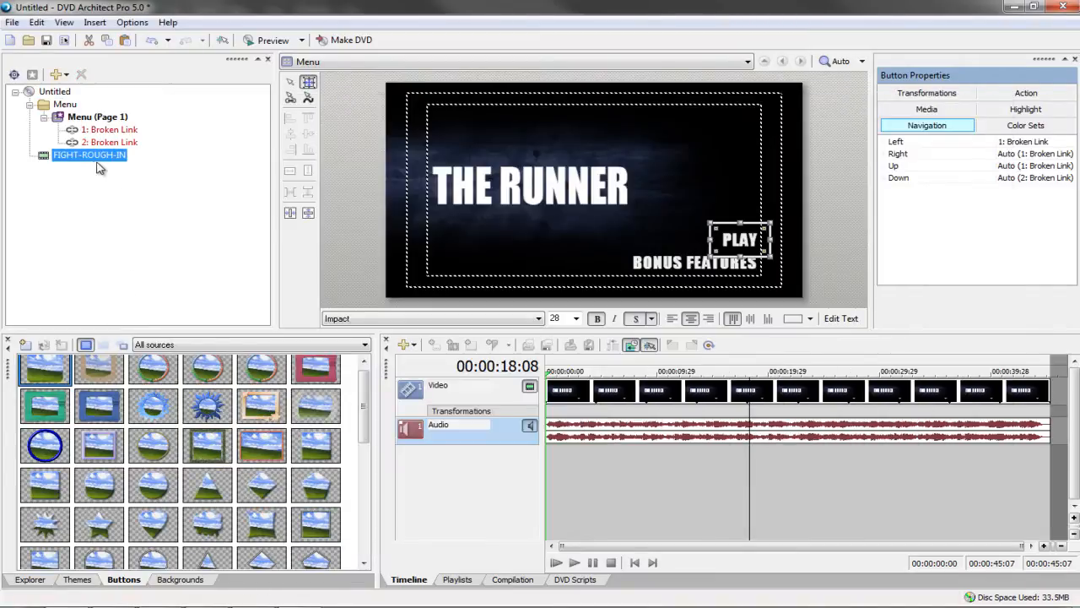
{"action": "double_click", "coordinate": [57, 158]}
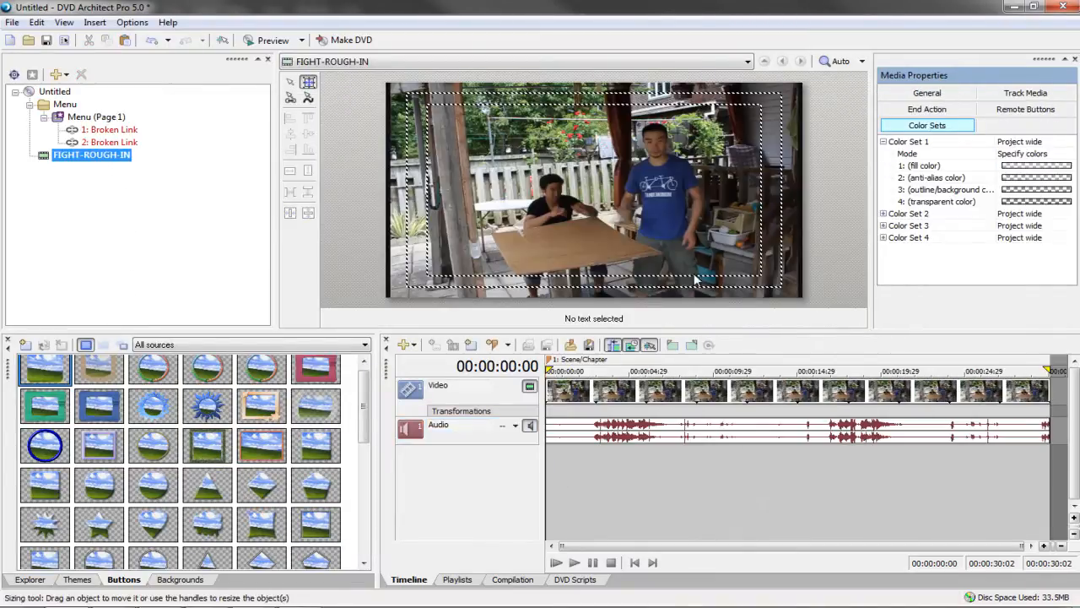
{"action": "left_click", "coordinate": [610, 396]}
{"action": "key", "text": "space"}
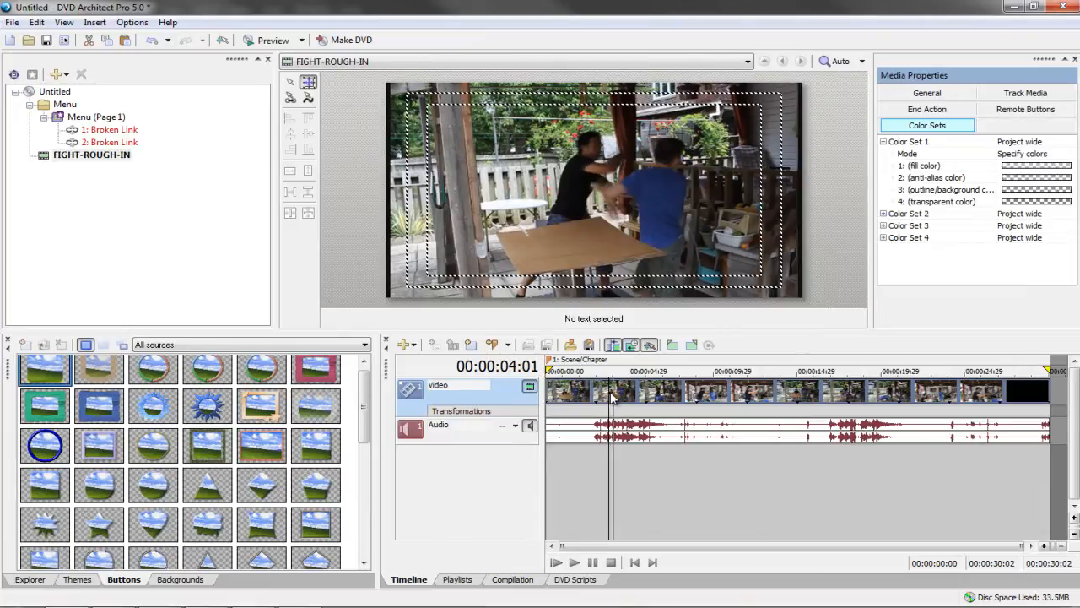
{"action": "left_click", "coordinate": [844, 474]}
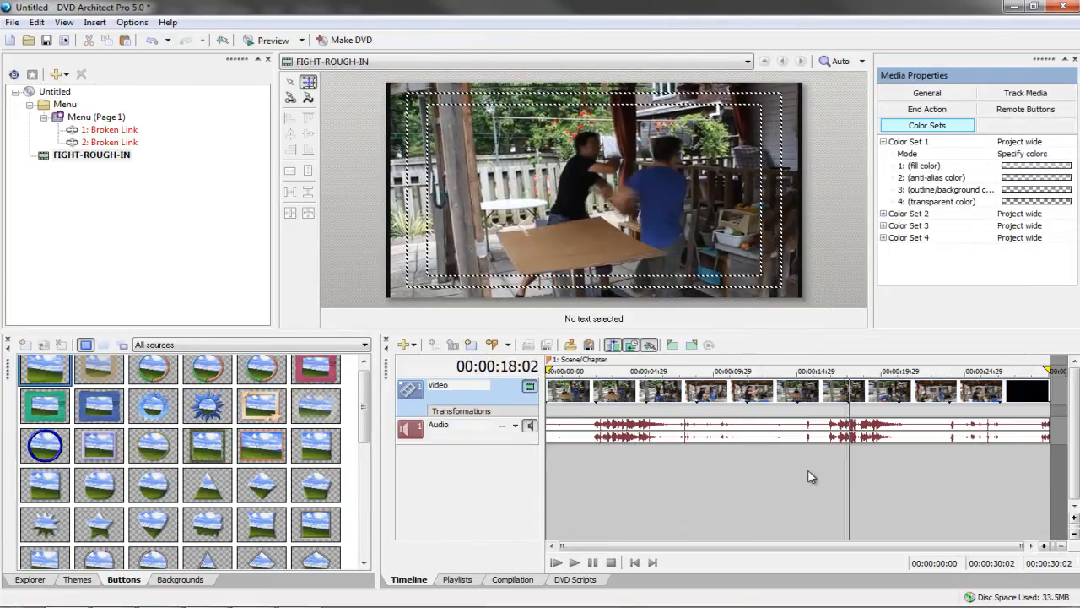
{"action": "left_click", "coordinate": [610, 464]}
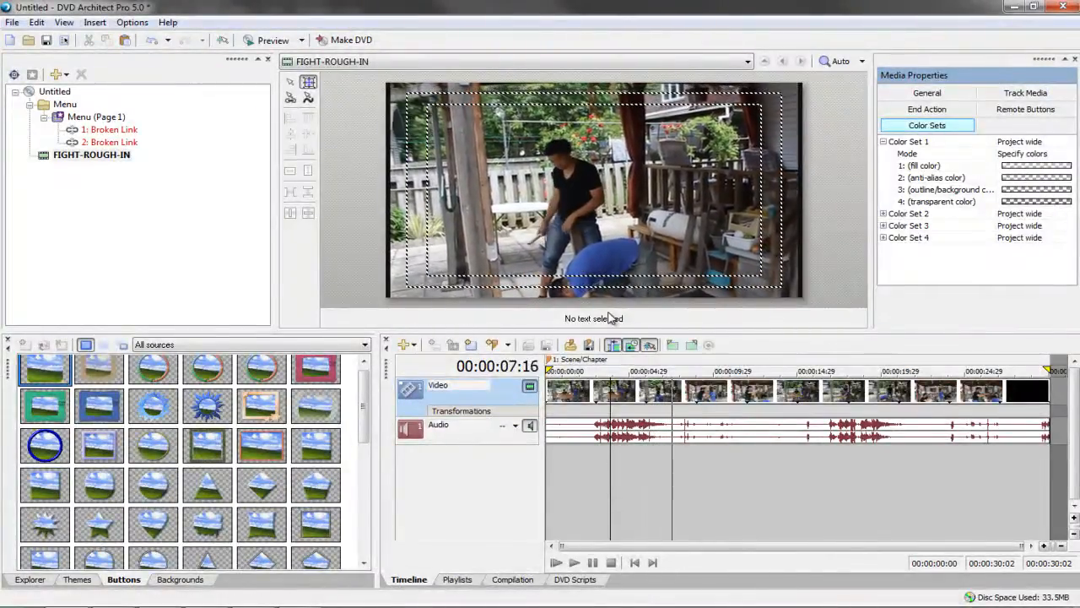
{"action": "key", "text": "space"}
{"action": "left_click", "coordinate": [111, 157]}
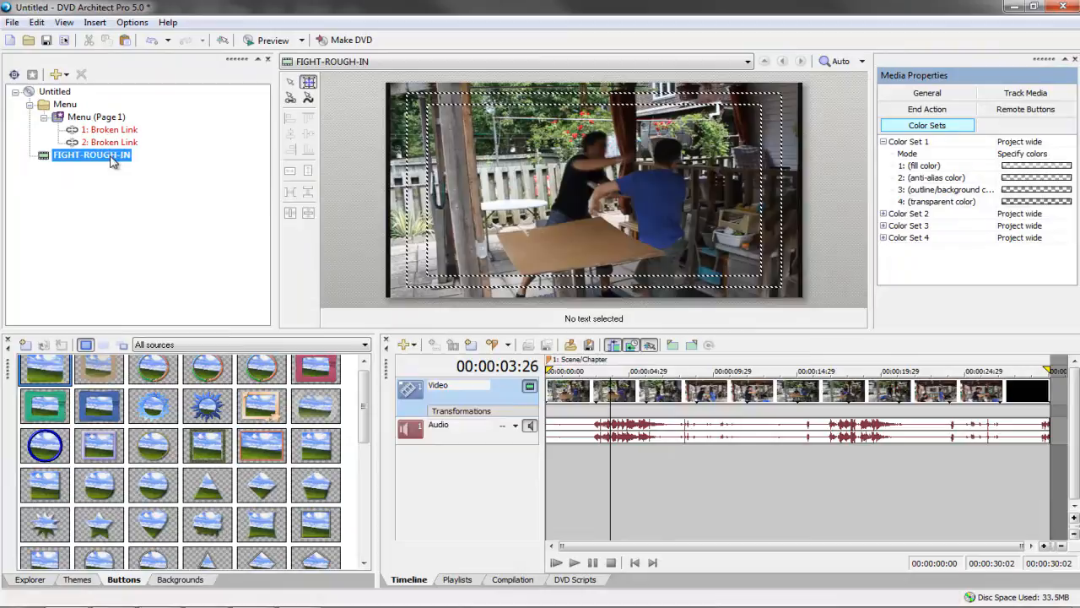
{"action": "left_click", "coordinate": [1033, 97]}
{"action": "left_click", "coordinate": [1046, 144]}
{"action": "left_click", "coordinate": [1069, 141]}
{"action": "left_click", "coordinate": [1047, 168]}
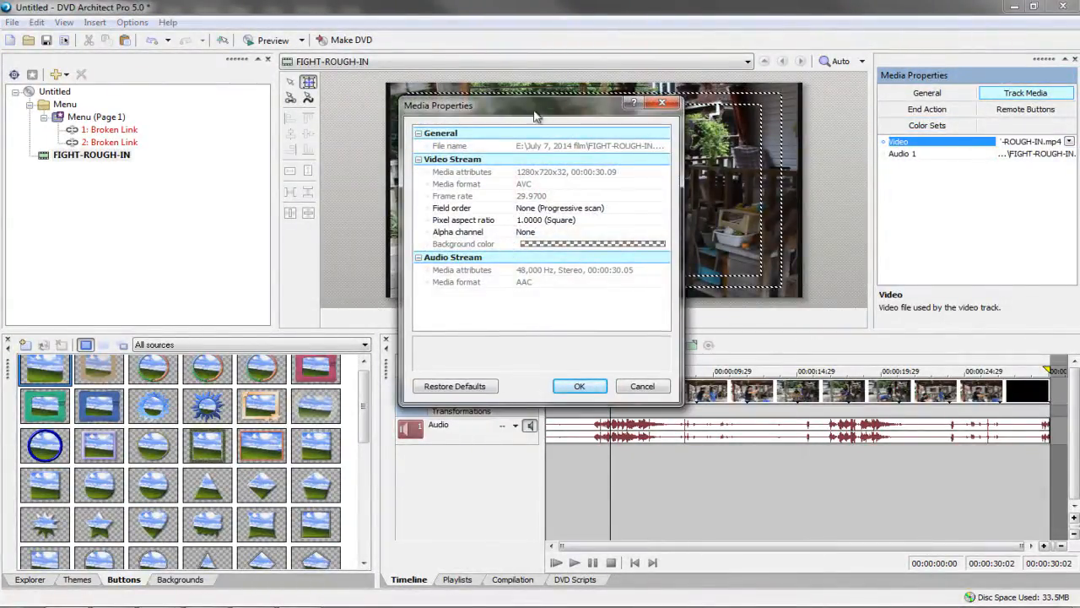
{"action": "left_click_drag", "start_coordinate": [534, 116], "coordinate": [347, 127]}
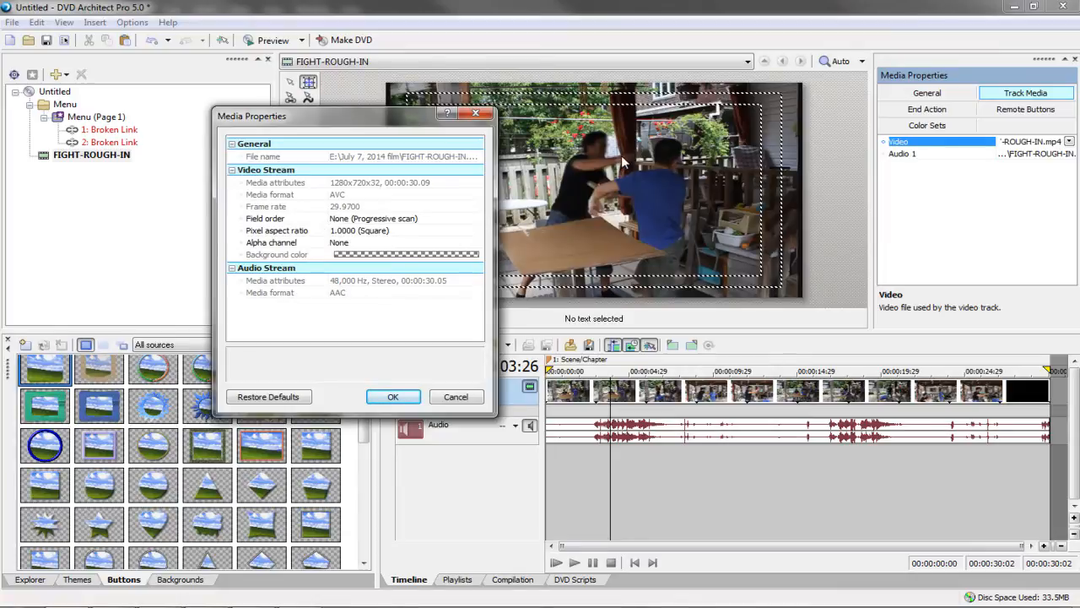
{"action": "left_click", "coordinate": [336, 220]}
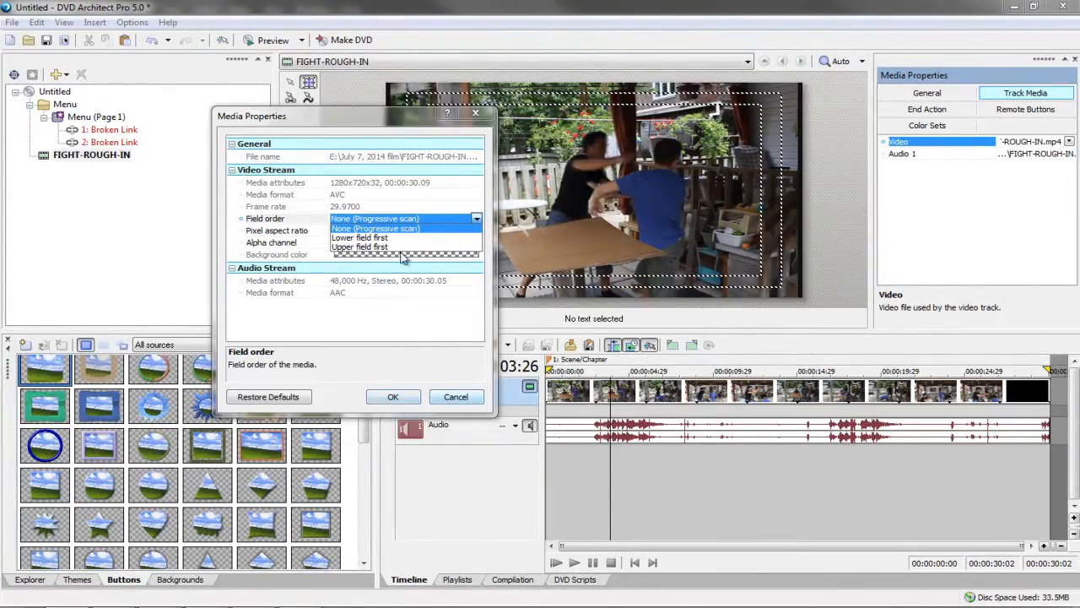
{"action": "left_click", "coordinate": [455, 397]}
{"action": "double_click", "coordinate": [83, 120]}
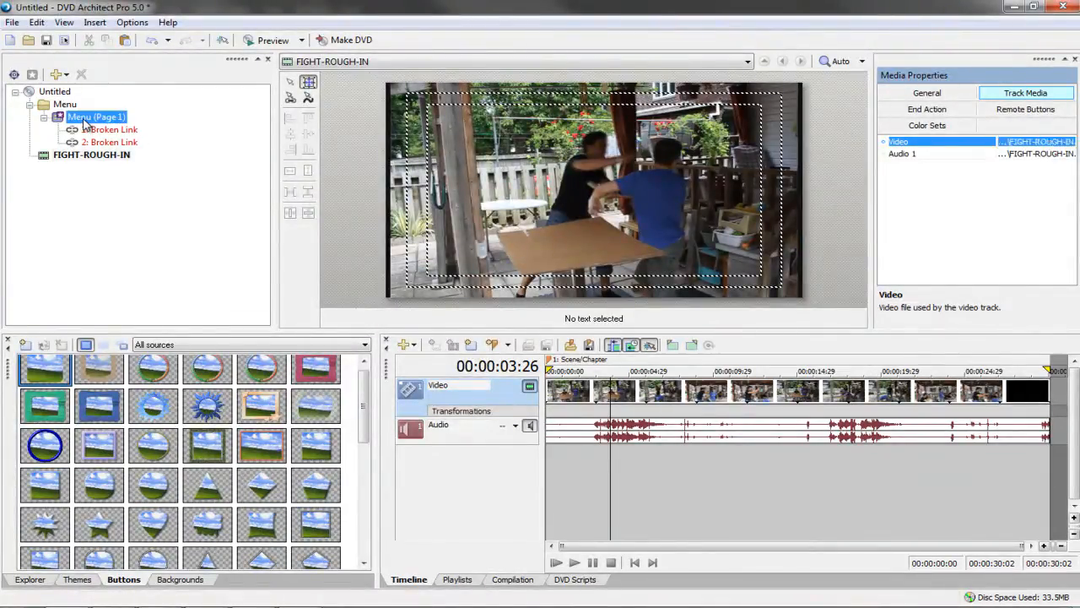
Set the PLAY button's destination to FIGHT-ROUGH-IN's 1: Scene/Chapter and preview the disc
{"action": "left_click", "coordinate": [740, 245]}
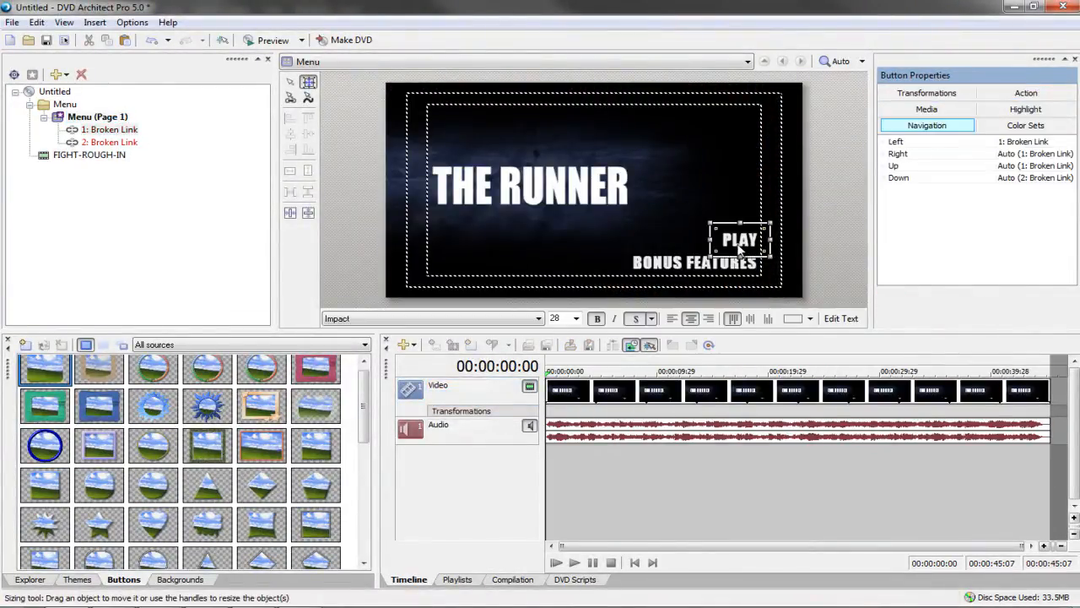
{"action": "left_click", "coordinate": [1026, 93]}
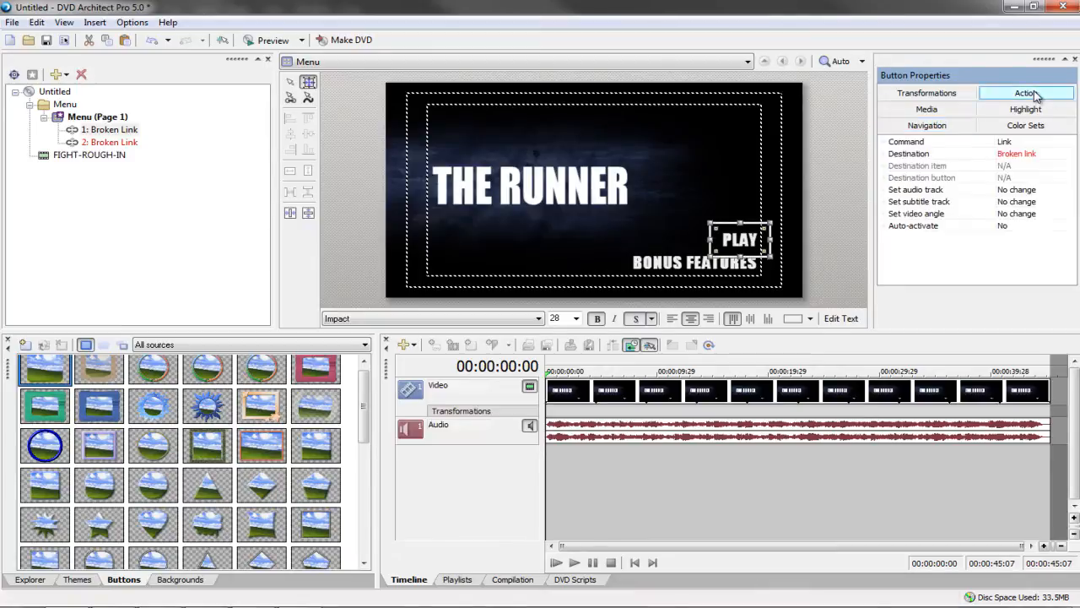
{"action": "left_click", "coordinate": [1012, 156]}
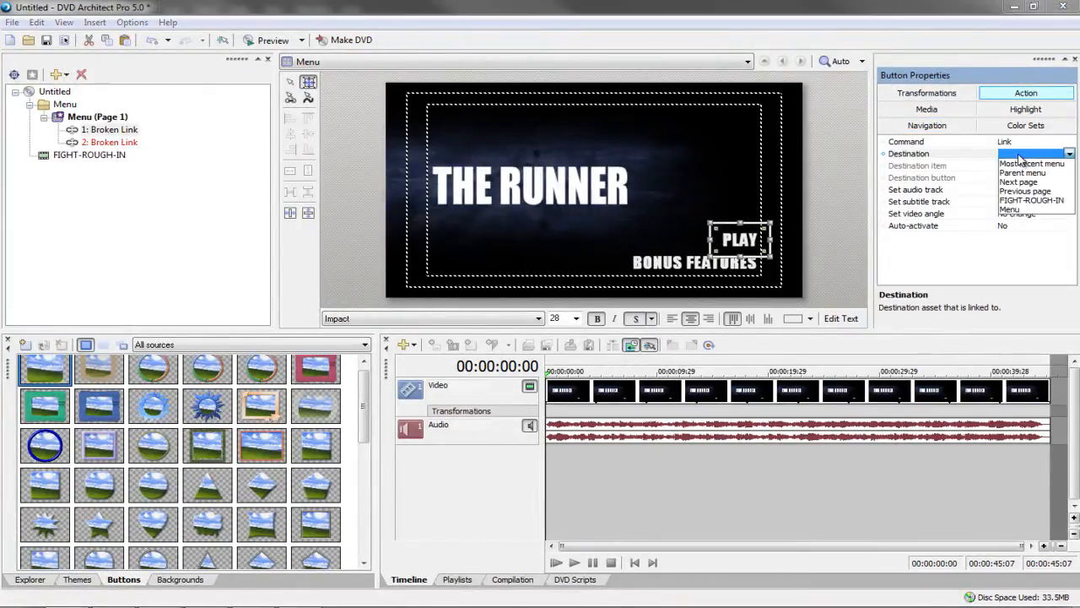
{"action": "left_click", "coordinate": [1017, 201]}
{"action": "left_click", "coordinate": [191, 273]}
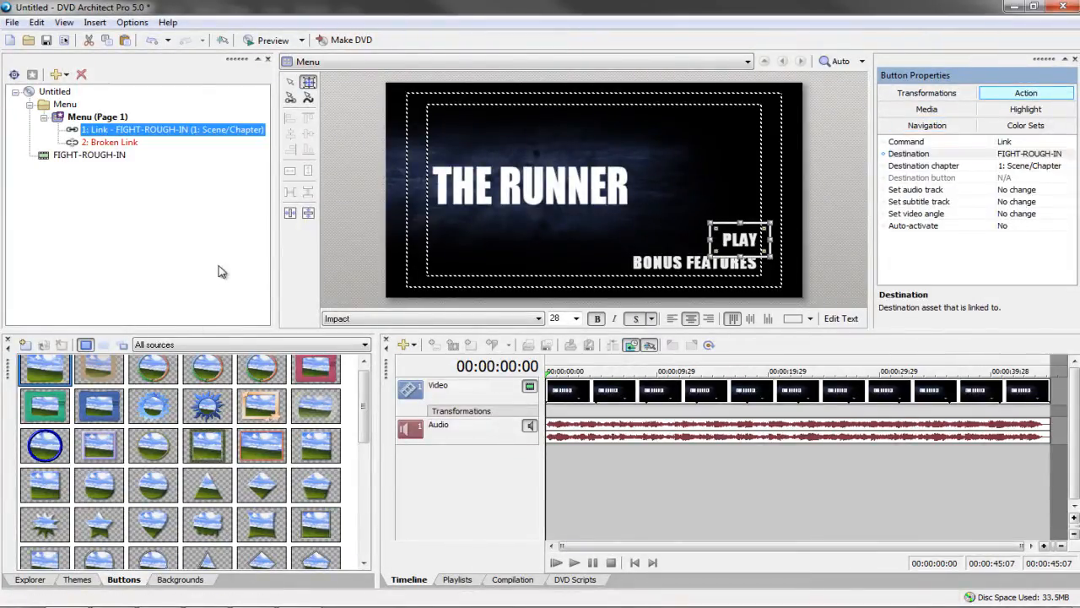
{"action": "left_click", "coordinate": [268, 39]}
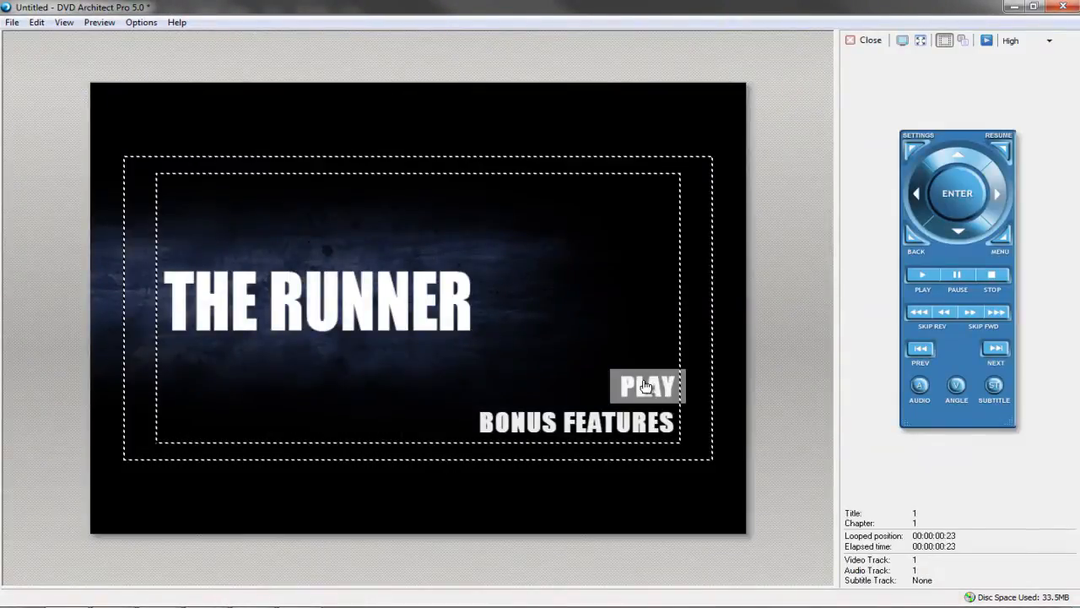
Launch FIGHT-ROUGH-IN with PLAY, skip to its end, press PLAY again, then close the preview
{"action": "left_click", "coordinate": [644, 385]}
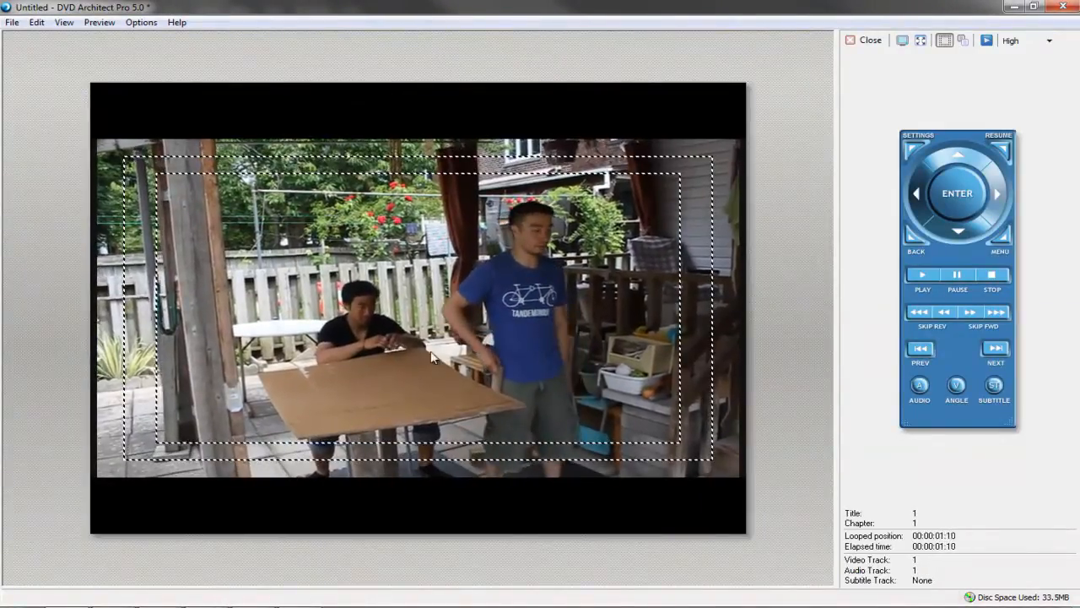
{"action": "left_click", "coordinate": [996, 311]}
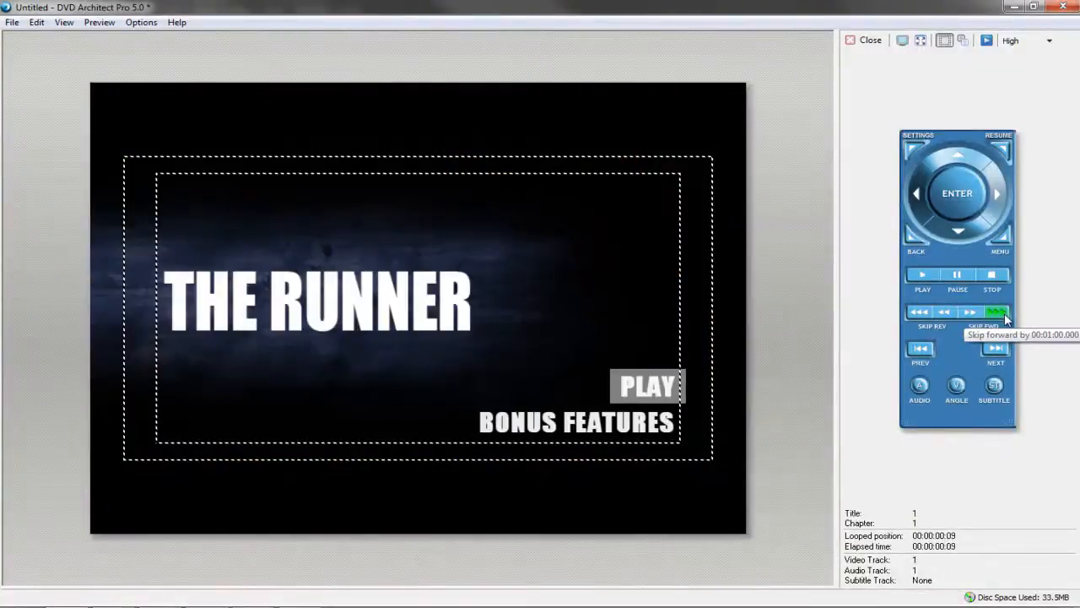
{"action": "left_click", "coordinate": [654, 390]}
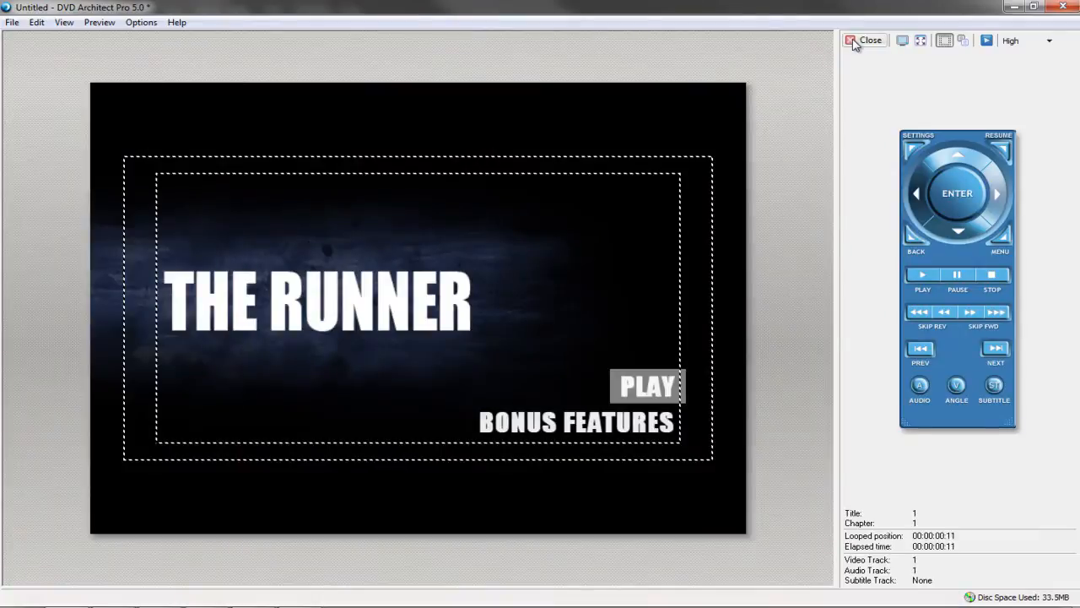
{"action": "left_click", "coordinate": [870, 39]}
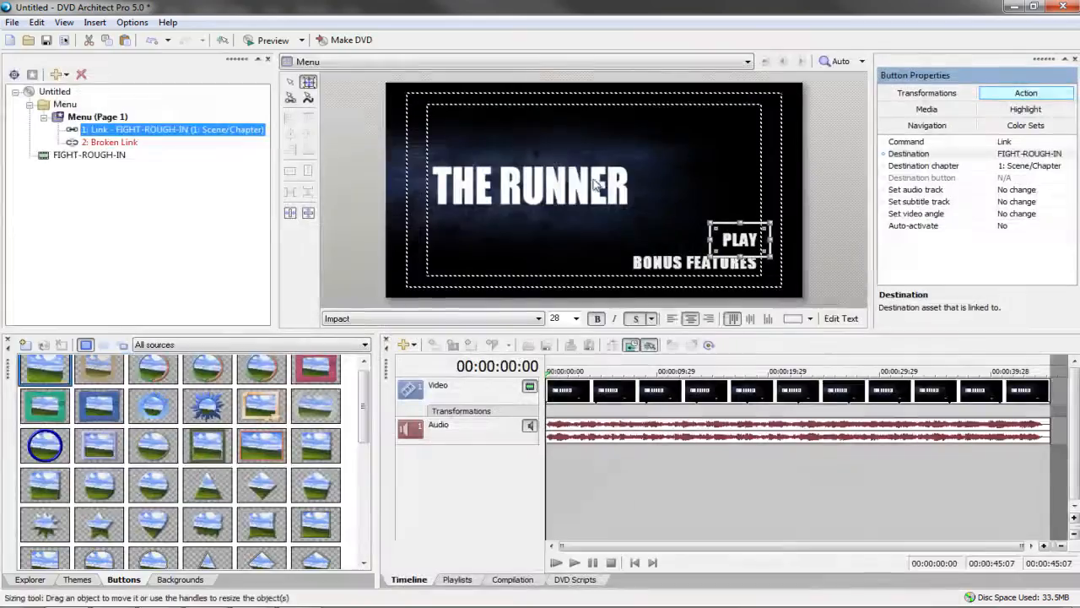
{"action": "left_click", "coordinate": [113, 158]}
{"action": "left_click", "coordinate": [926, 109]}
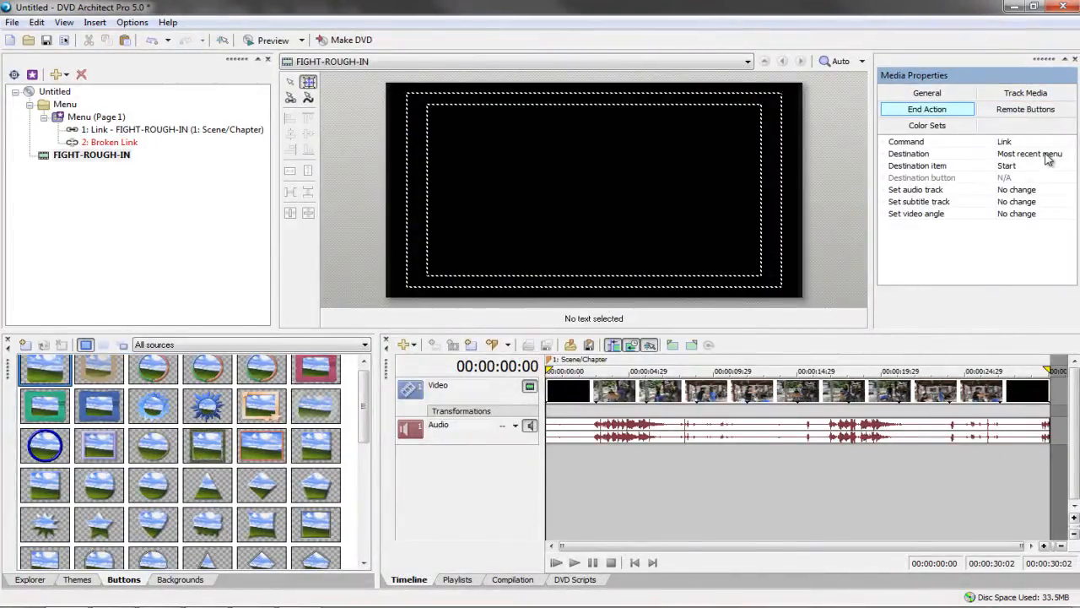
{"action": "left_click", "coordinate": [122, 131]}
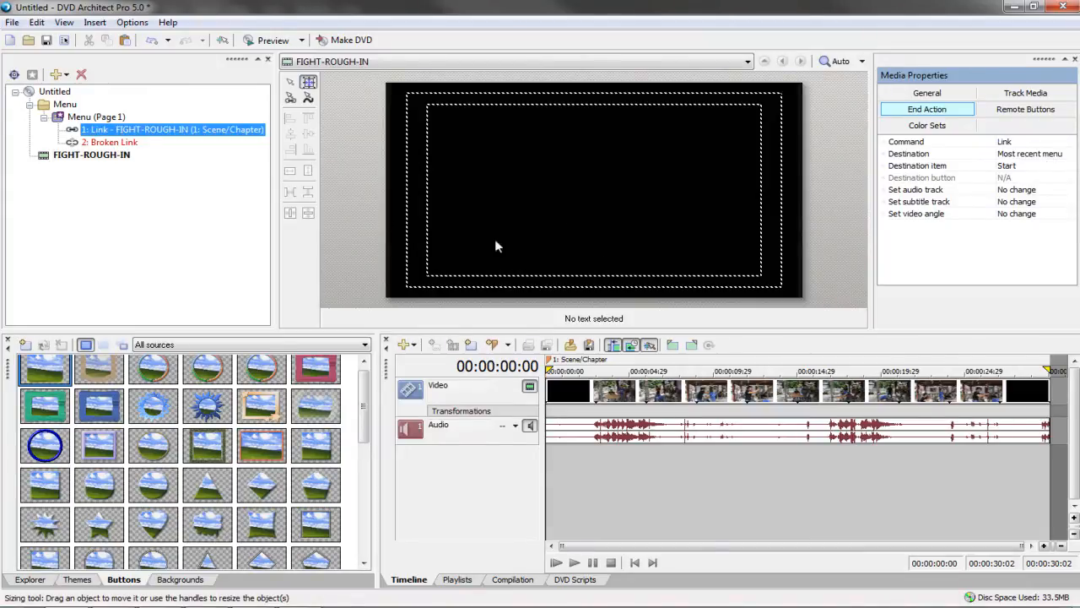
{"action": "left_click", "coordinate": [107, 118]}
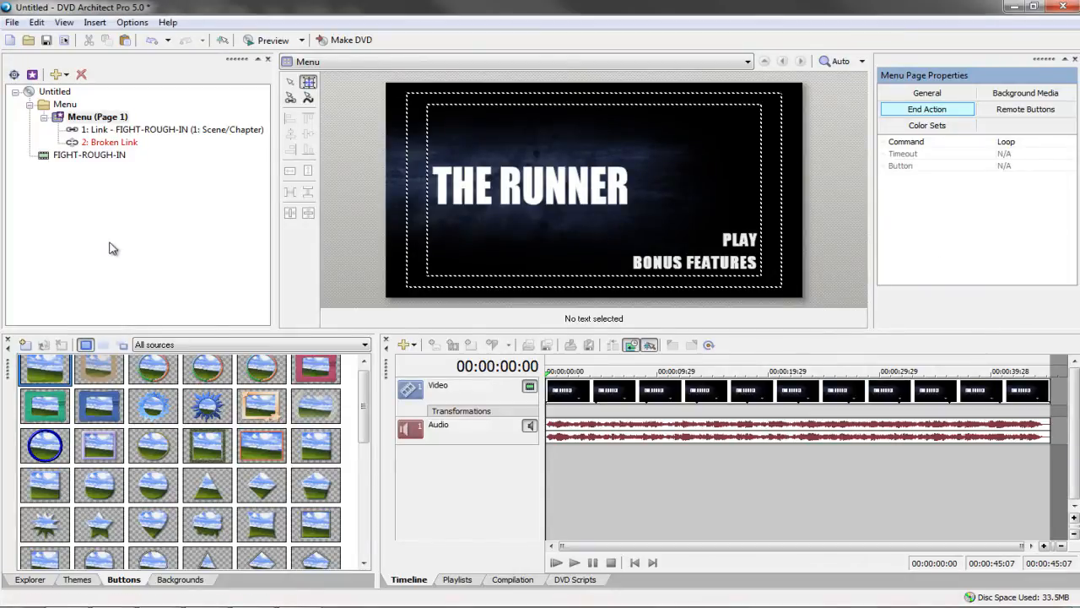
{"action": "left_click", "coordinate": [97, 116]}
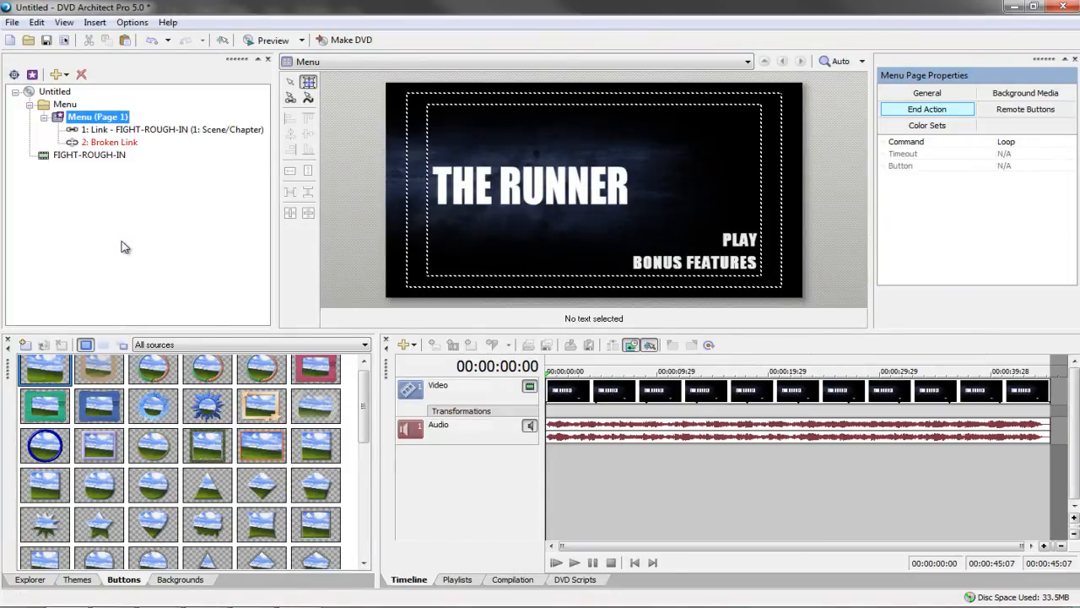
{"action": "left_click", "coordinate": [734, 264]}
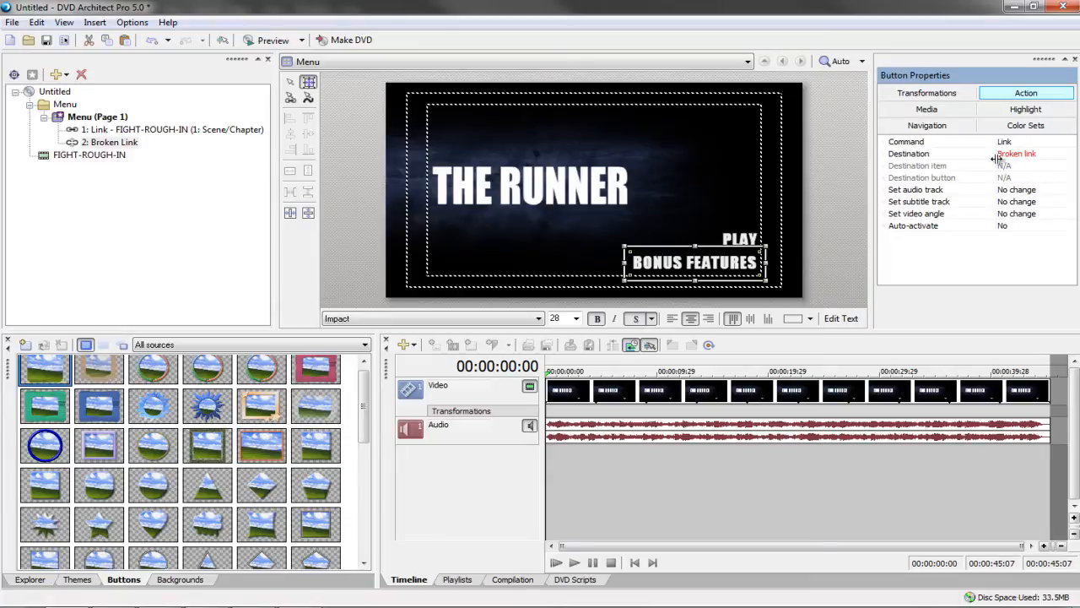
Insert a new menu into the project and rename it BONUS FEATURES
{"action": "right_click", "coordinate": [110, 237]}
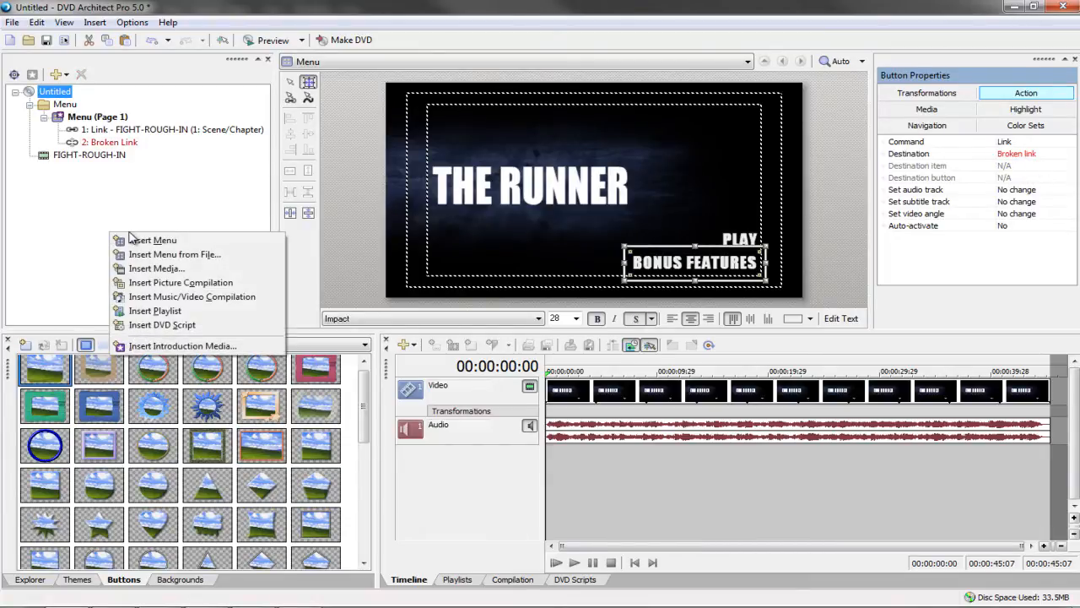
{"action": "left_click", "coordinate": [133, 243]}
{"action": "left_click", "coordinate": [96, 183]}
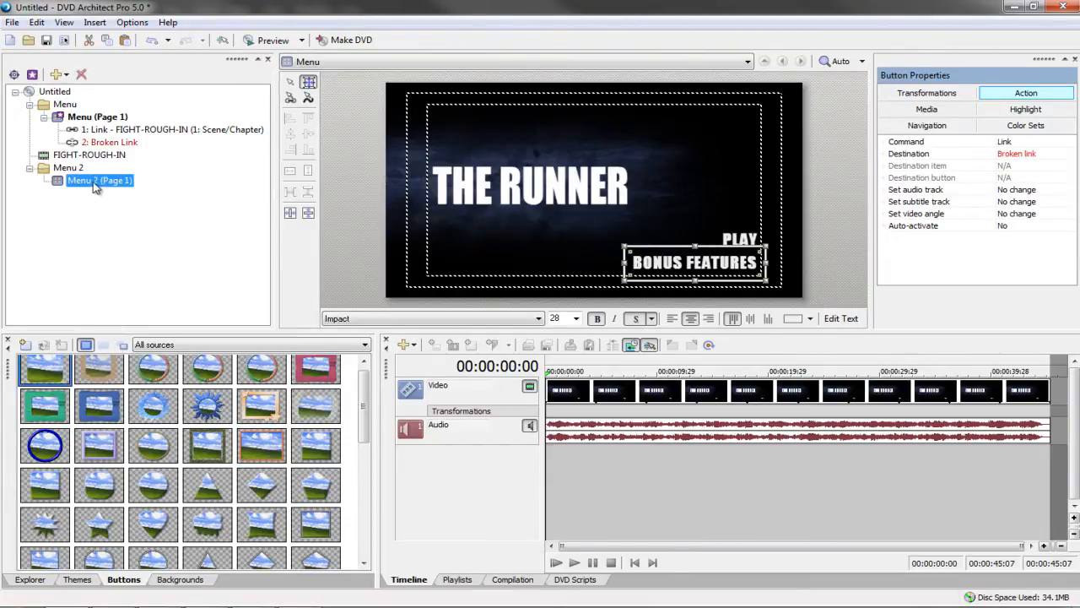
{"action": "right_click", "coordinate": [94, 180]}
{"action": "right_click", "coordinate": [60, 170]}
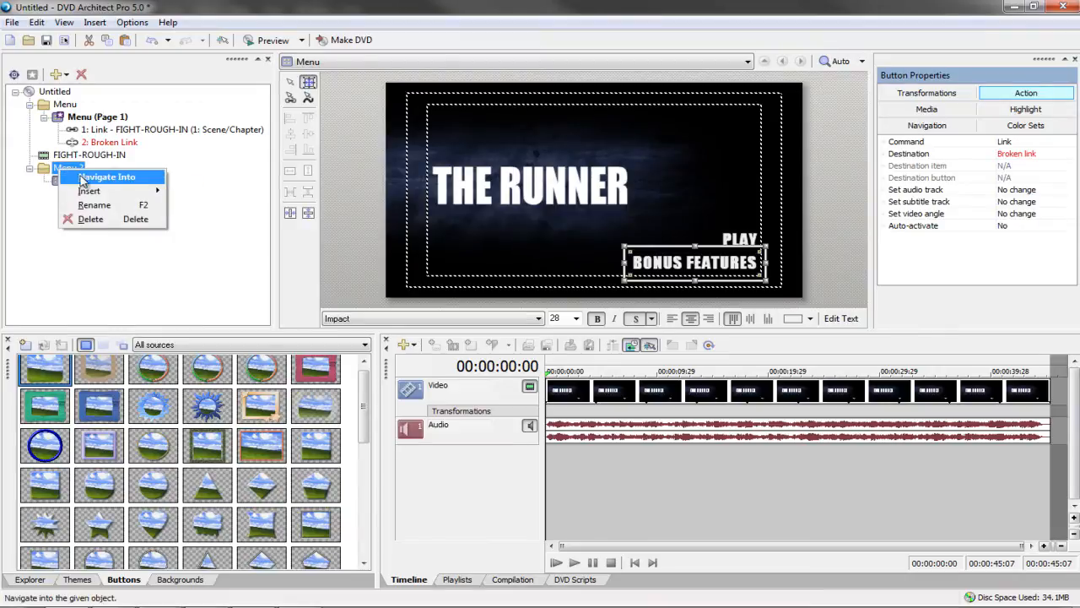
{"action": "left_click", "coordinate": [93, 203]}
{"action": "type", "text": "BO"}
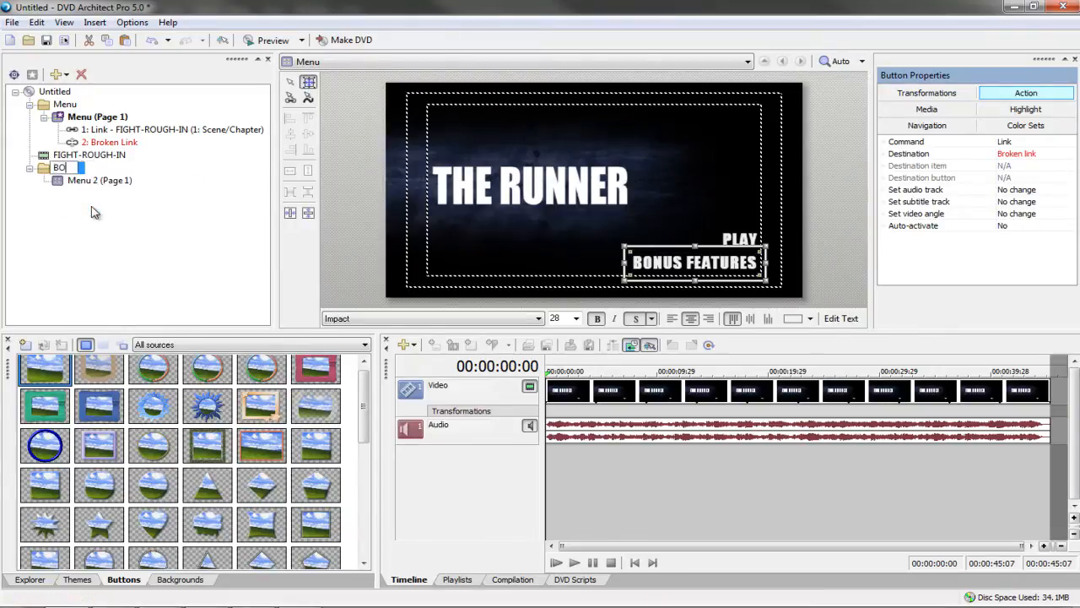
{"action": "type", "text": "NUS FEATURES"}
{"action": "key", "text": "Return"}
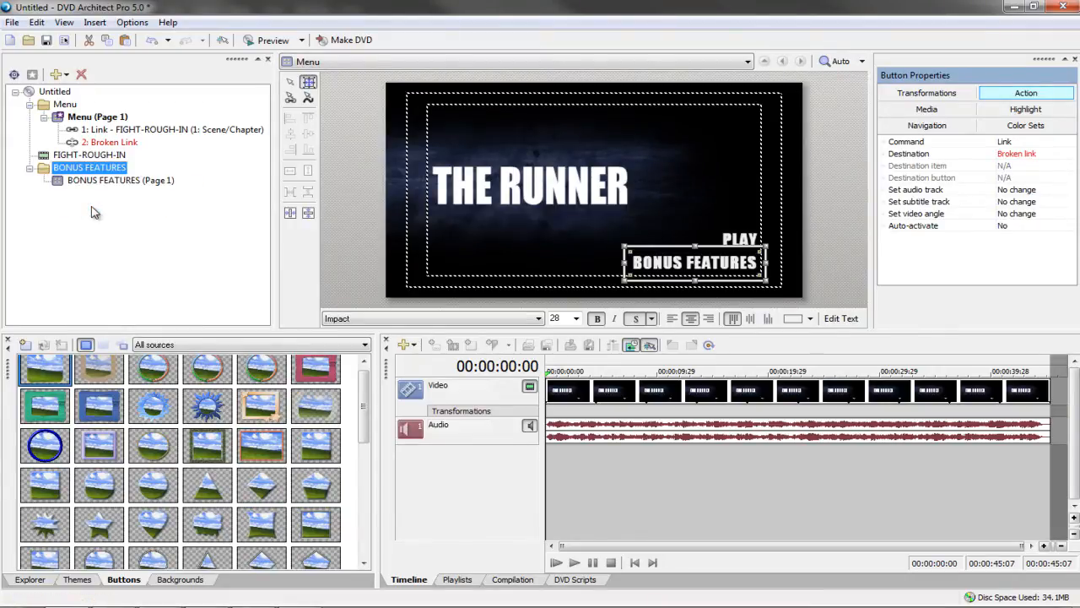
Open the BONUS FEATURES page, delete its Menu 2 title text, and apply the Corporate 1 theme
{"action": "double_click", "coordinate": [105, 186]}
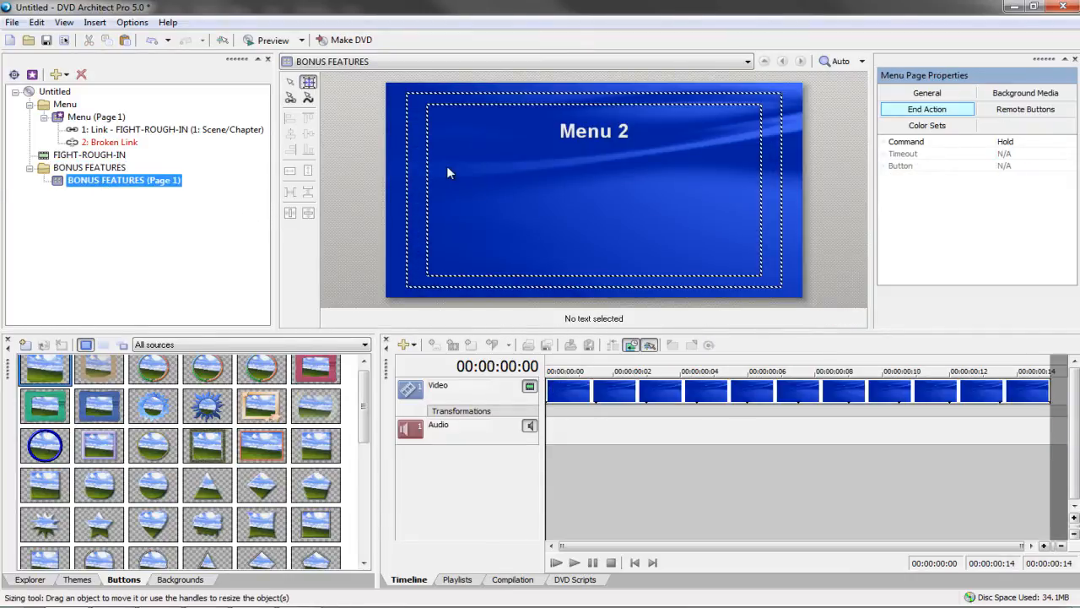
{"action": "left_click", "coordinate": [575, 135]}
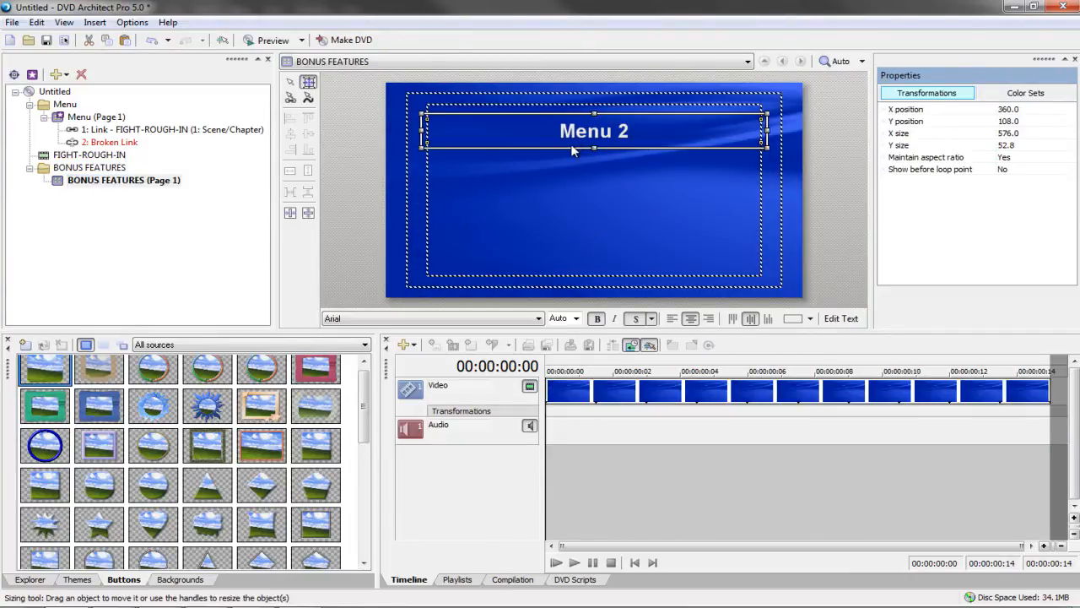
{"action": "key", "text": "Delete"}
{"action": "left_click", "coordinate": [77, 579]}
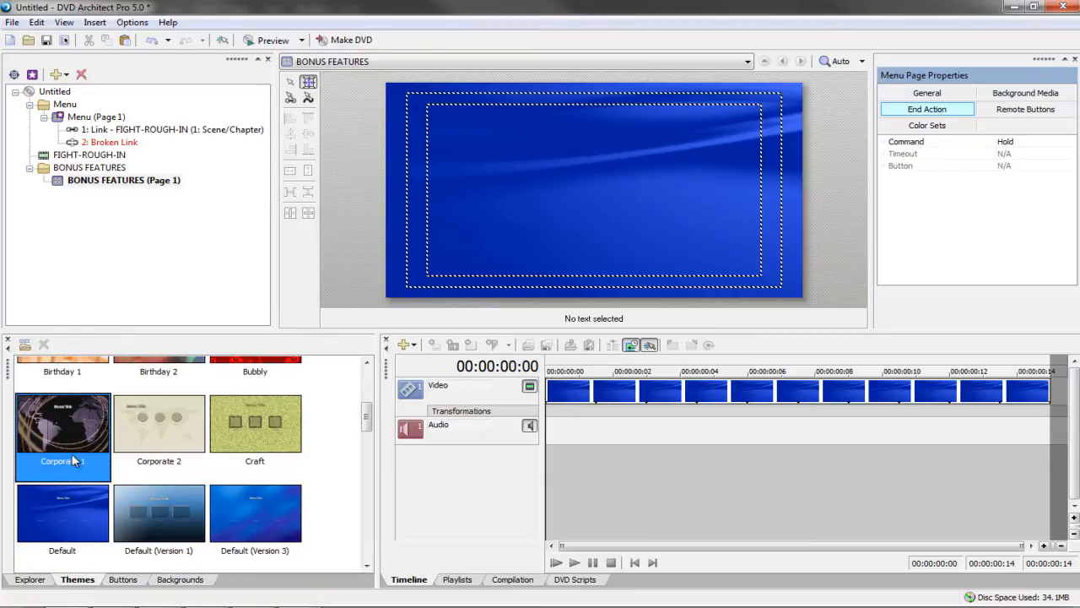
{"action": "double_click", "coordinate": [76, 460]}
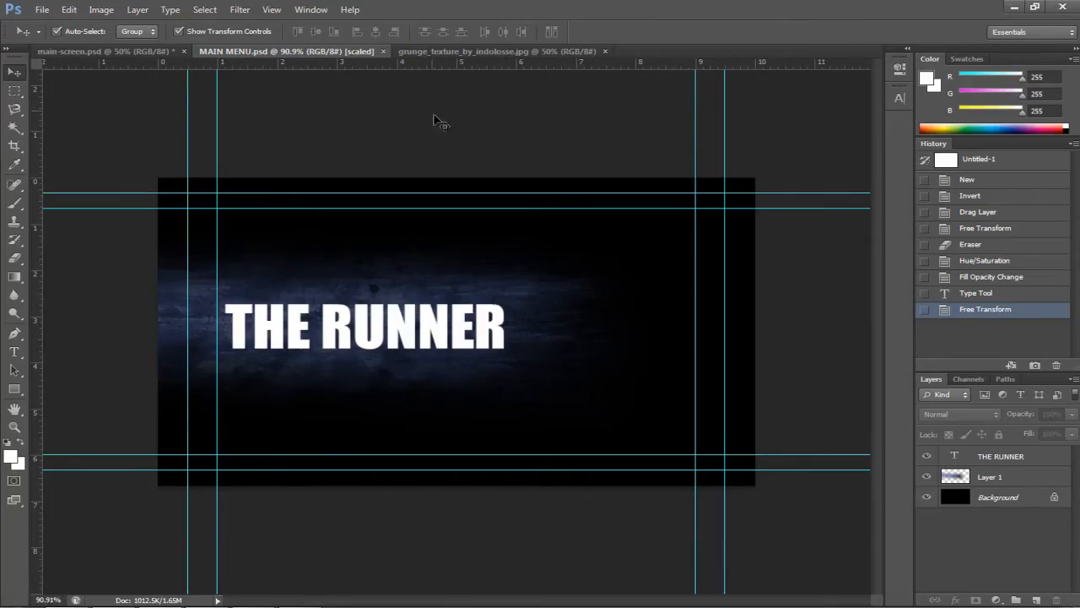
Replace the THE RUNNER title text layer with BONUS FEATURES and commit the edit
{"action": "left_click", "coordinate": [521, 311]}
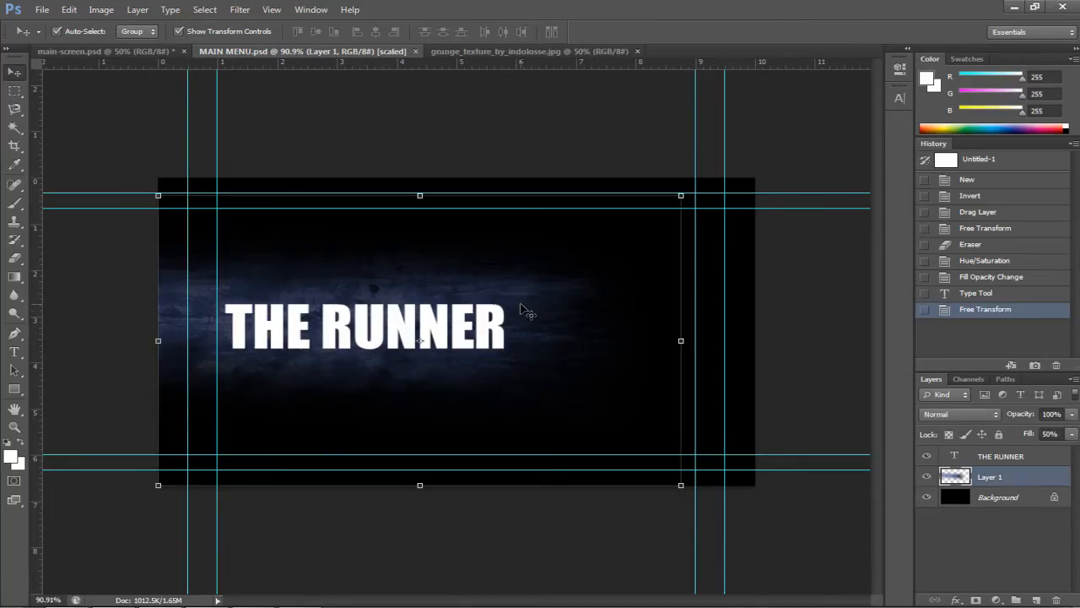
{"action": "left_click", "coordinate": [439, 327]}
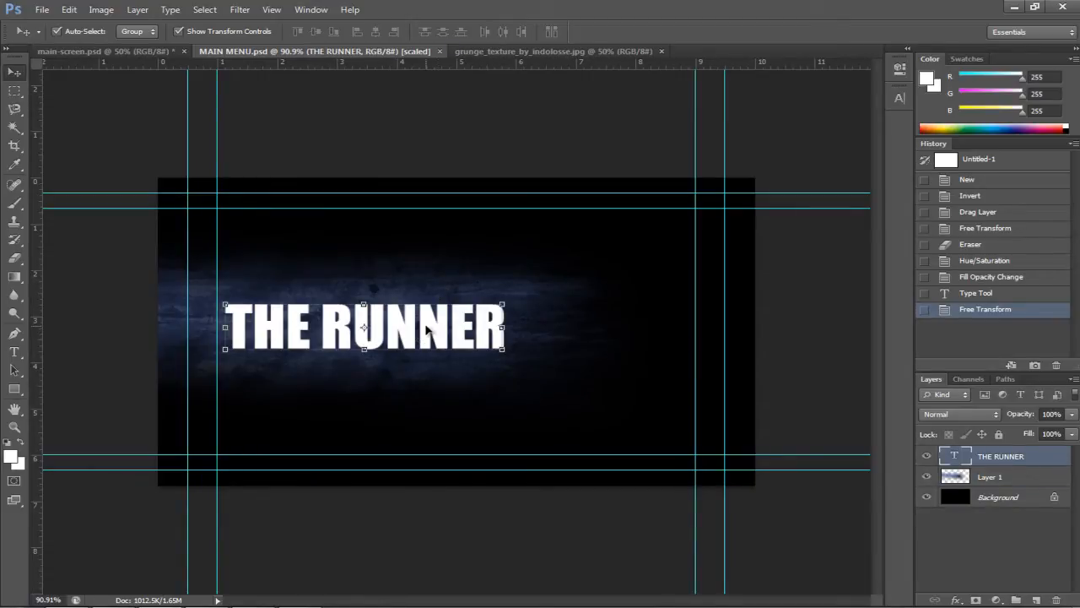
{"action": "key", "text": "t"}
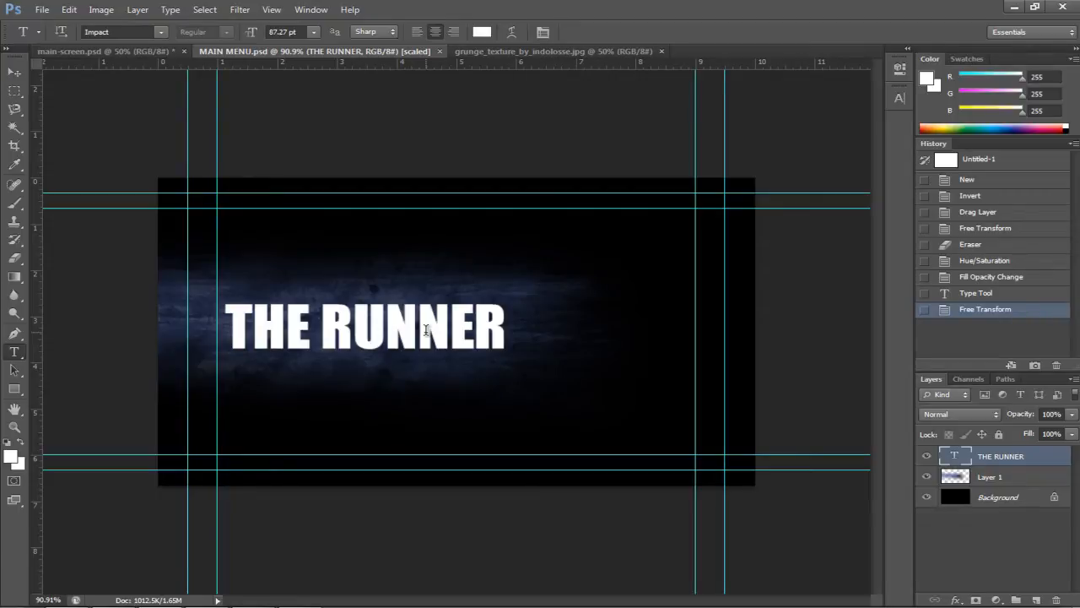
{"action": "left_click", "coordinate": [426, 329]}
{"action": "key", "text": "ctrl+a"}
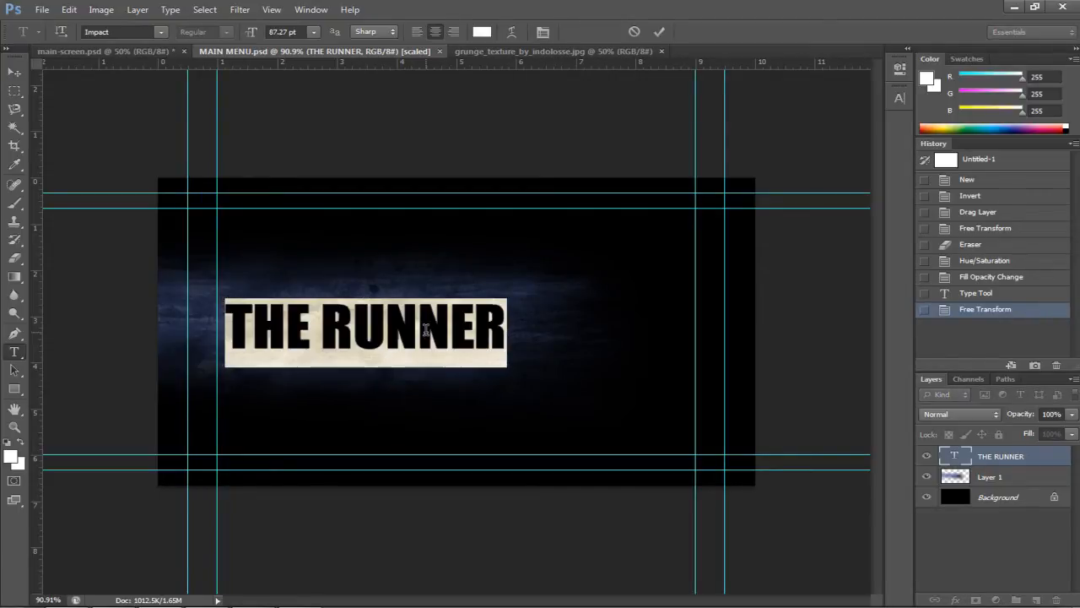
{"action": "type", "text": "BONUS FE"}
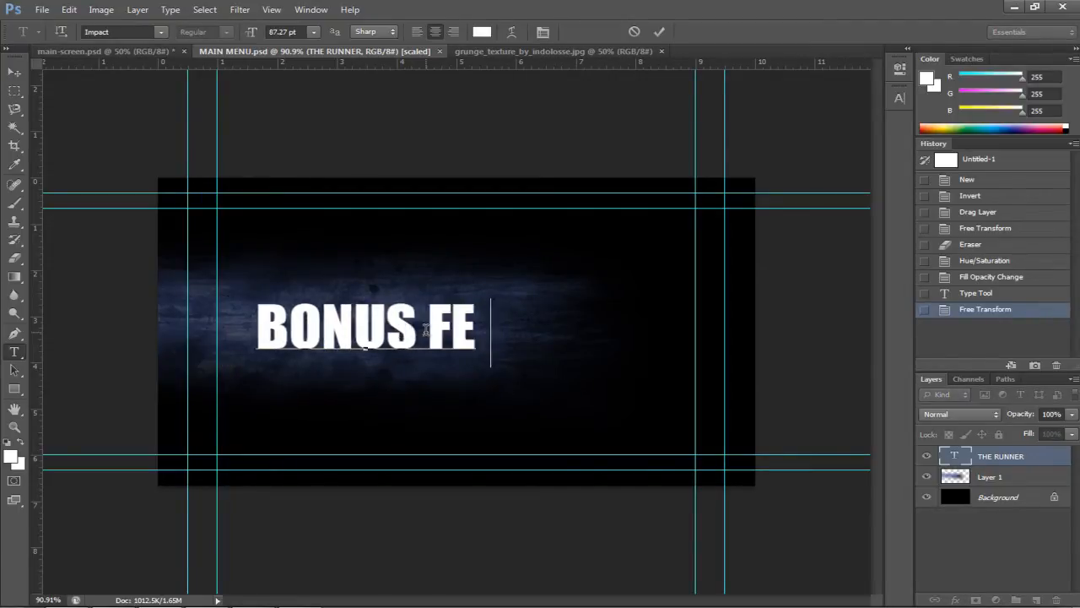
{"action": "type", "text": "ATURES"}
{"action": "left_click", "coordinate": [659, 32]}
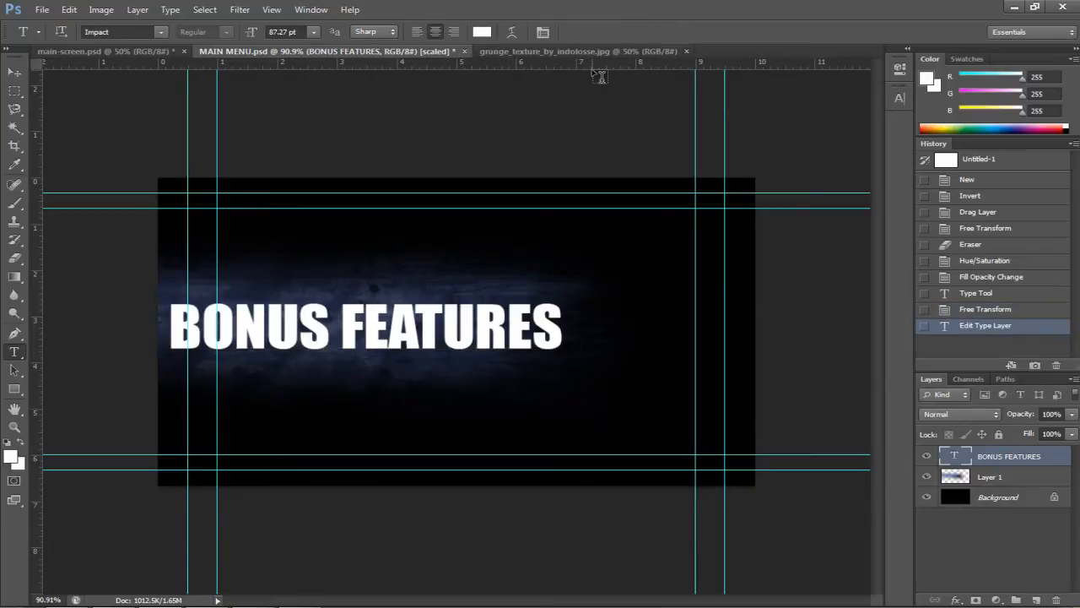
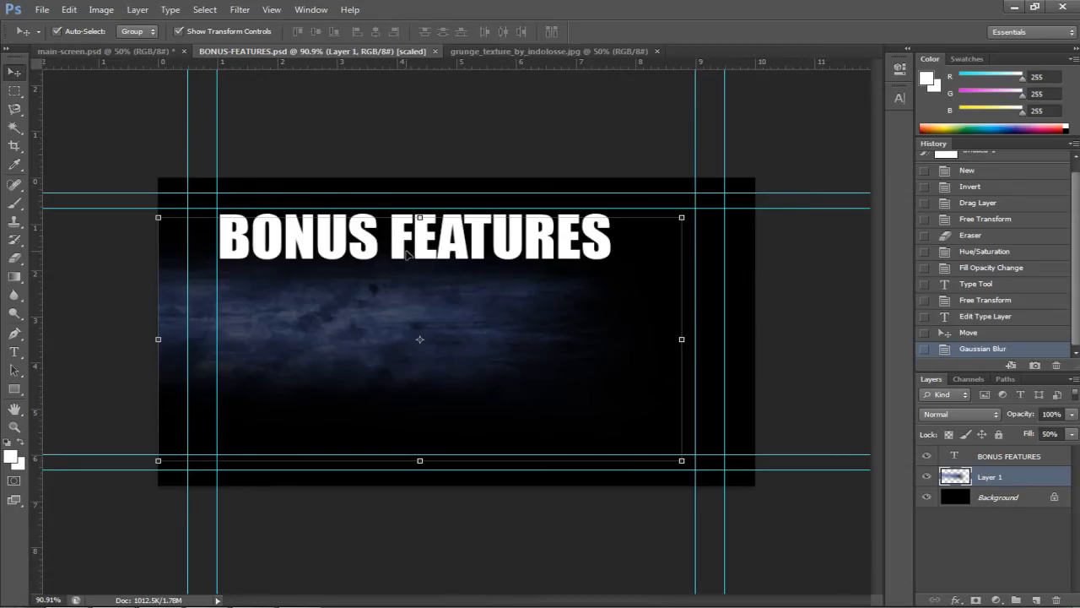
Nudge the BONUS FEATURES title down two steps and save the background image
{"action": "left_click", "coordinate": [407, 253]}
{"action": "key", "text": "Down"}
{"action": "key", "text": "Down"}
{"action": "key", "text": "Down"}
{"action": "key", "text": "Down"}
{"action": "key", "text": "Down"}
{"action": "key", "text": "Down"}
{"action": "key", "text": "Down"}
{"action": "key", "text": "Down"}
{"action": "key", "text": "Down"}
{"action": "key", "text": "Down"}
{"action": "key", "text": "Down"}
{"action": "key", "text": "Down"}
{"action": "key", "text": "Down"}
{"action": "key", "text": "Down"}
{"action": "key", "text": "Down"}
{"action": "key", "text": "Down"}
{"action": "key", "text": "Down"}
{"action": "key", "text": "Down"}
{"action": "key", "text": "Down"}
{"action": "key", "text": "Down"}
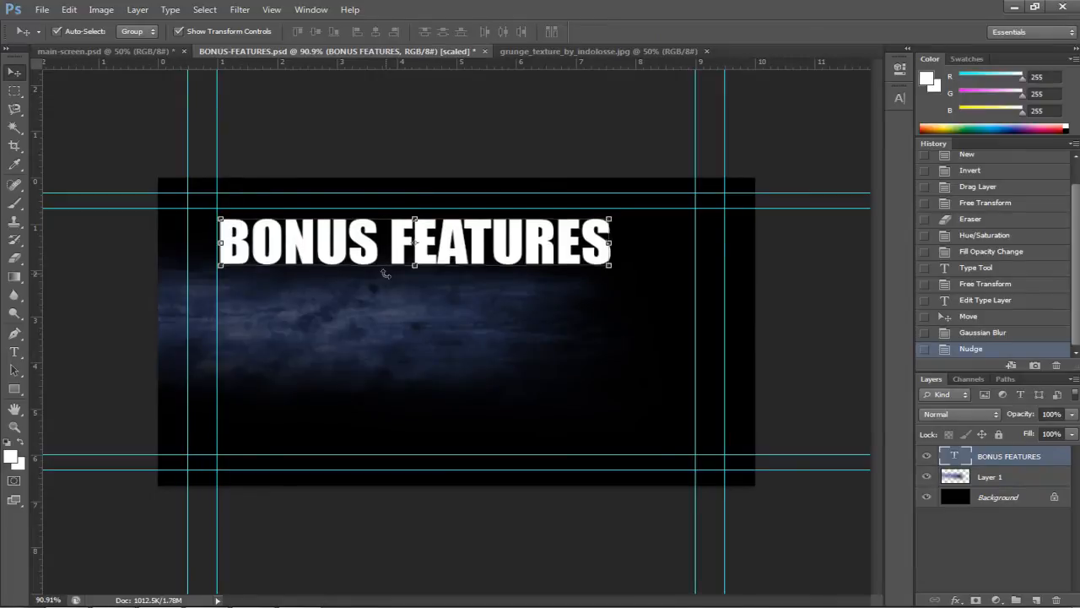
{"action": "key", "text": "Down"}
{"action": "key", "text": "Down"}
{"action": "key", "text": "Down"}
{"action": "key", "text": "Down"}
{"action": "key", "text": "Down"}
{"action": "key", "text": "Down"}
{"action": "key", "text": "Down"}
{"action": "key", "text": "Down"}
{"action": "key", "text": "Down"}
{"action": "key", "text": "Down"}
{"action": "key", "text": "Down"}
{"action": "key", "text": "Down"}
{"action": "key", "text": "Down"}
{"action": "key", "text": "Down"}
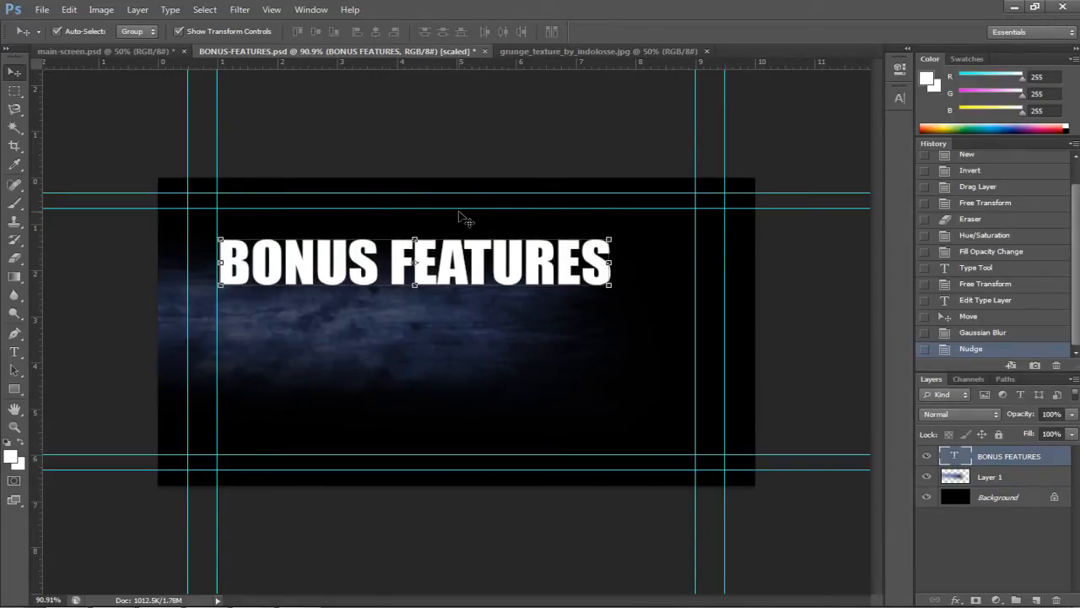
{"action": "left_click", "coordinate": [769, 278]}
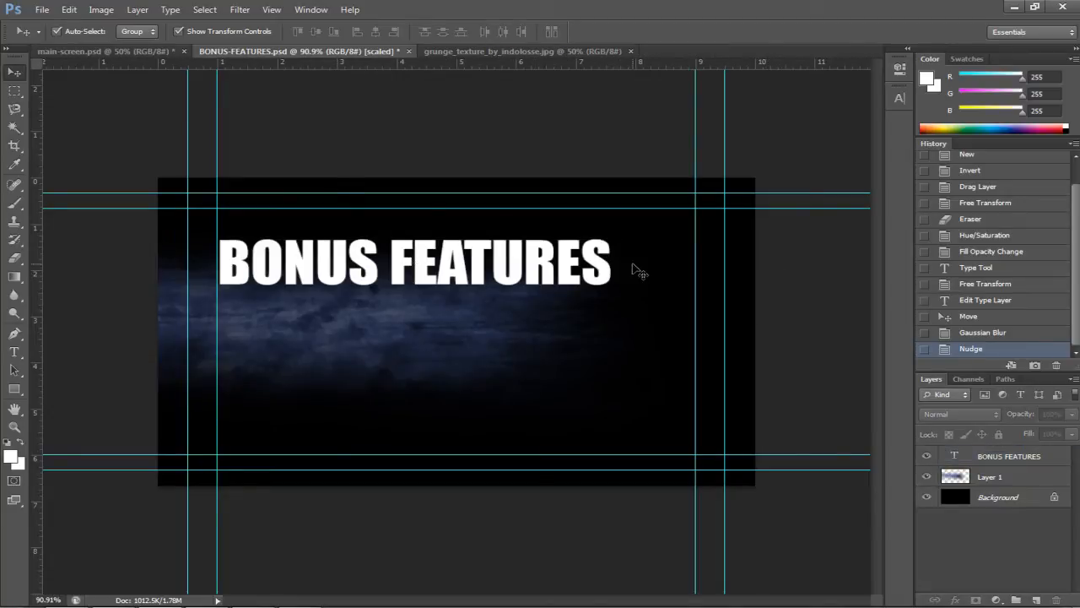
{"action": "key", "text": "ctrl+s"}
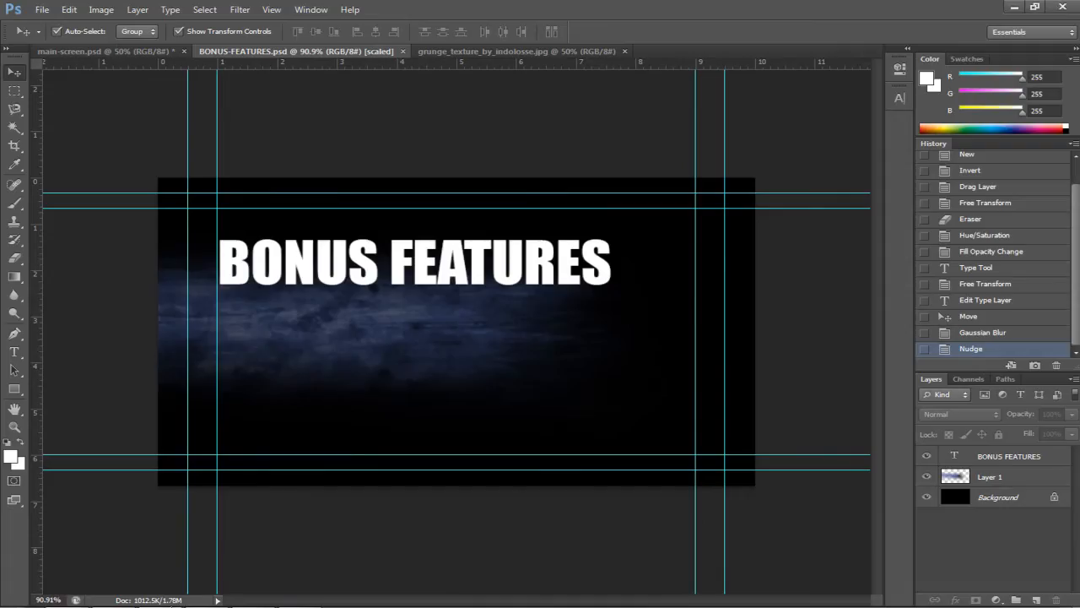
Nudge the BONUS FEATURES title back up one step and save the image again
{"action": "left_click", "coordinate": [414, 277]}
{"action": "key", "text": "Up"}
{"action": "key", "text": "Up"}
{"action": "key", "text": "Up"}
{"action": "key", "text": "Up"}
{"action": "key", "text": "Up"}
{"action": "key", "text": "Up"}
{"action": "key", "text": "Up"}
{"action": "key", "text": "Up"}
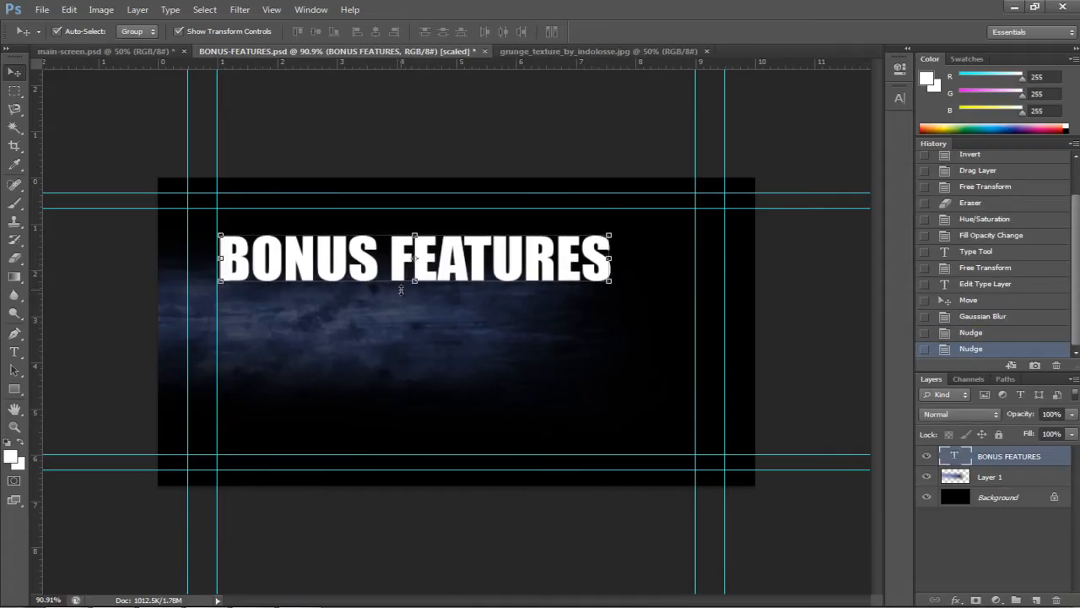
{"action": "left_click", "coordinate": [151, 324]}
{"action": "key", "text": "ctrl+s"}
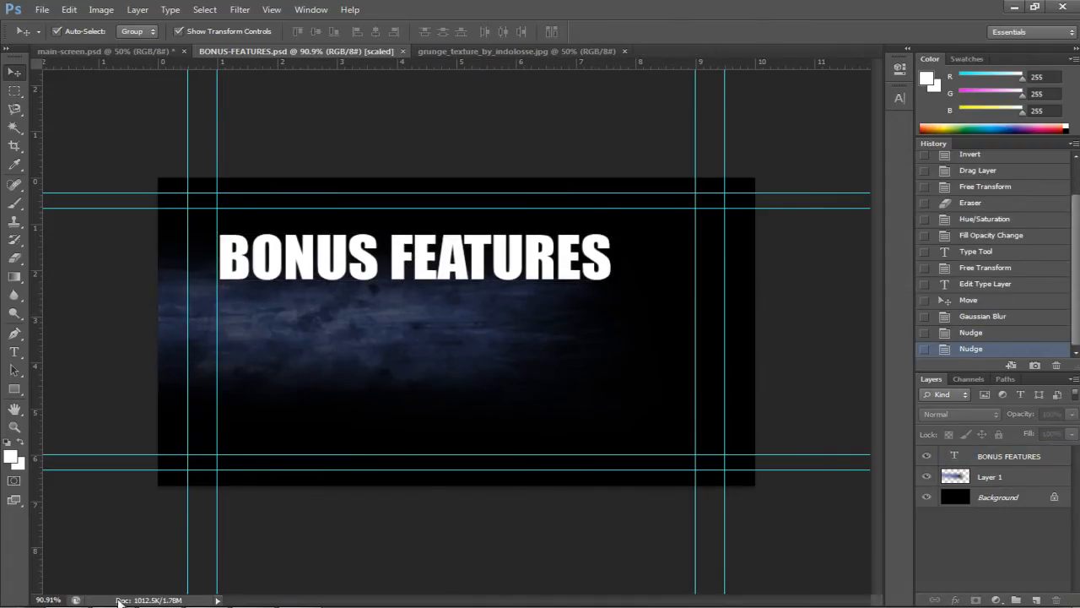
{"action": "left_click", "coordinate": [120, 606]}
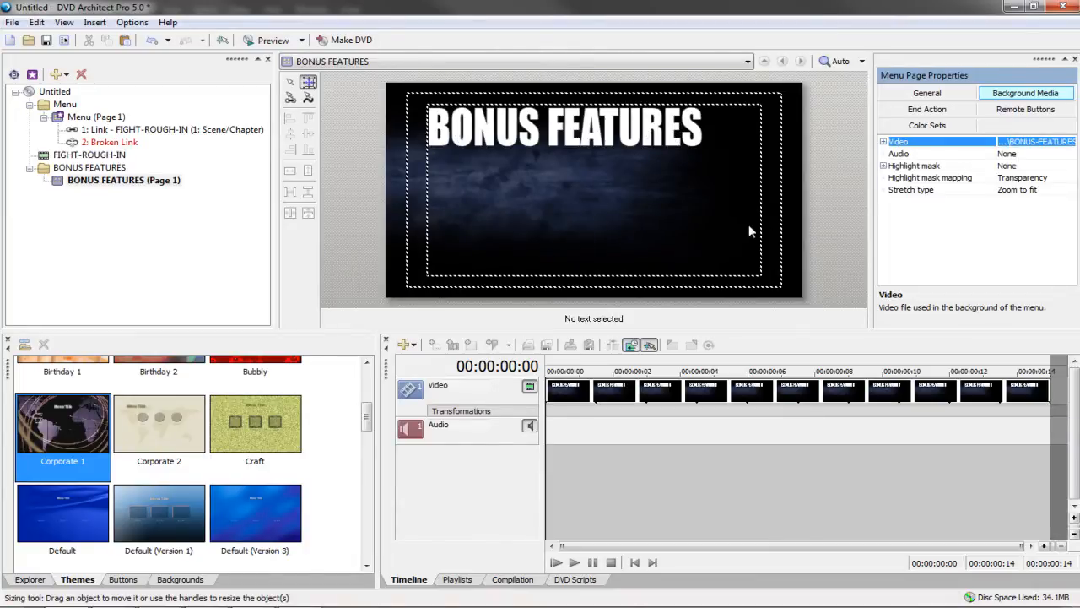
Paste the PLAY button onto the BONUS FEATURES page, relabel it MENU, move it lower, and link it to Menu
{"action": "double_click", "coordinate": [105, 128]}
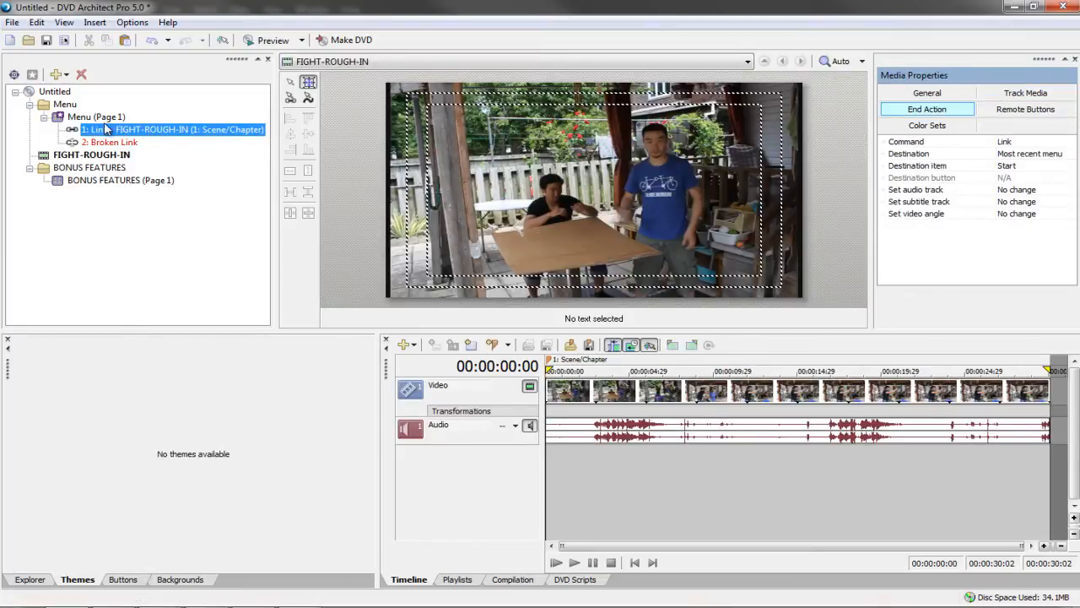
{"action": "double_click", "coordinate": [97, 116]}
{"action": "left_click", "coordinate": [747, 243]}
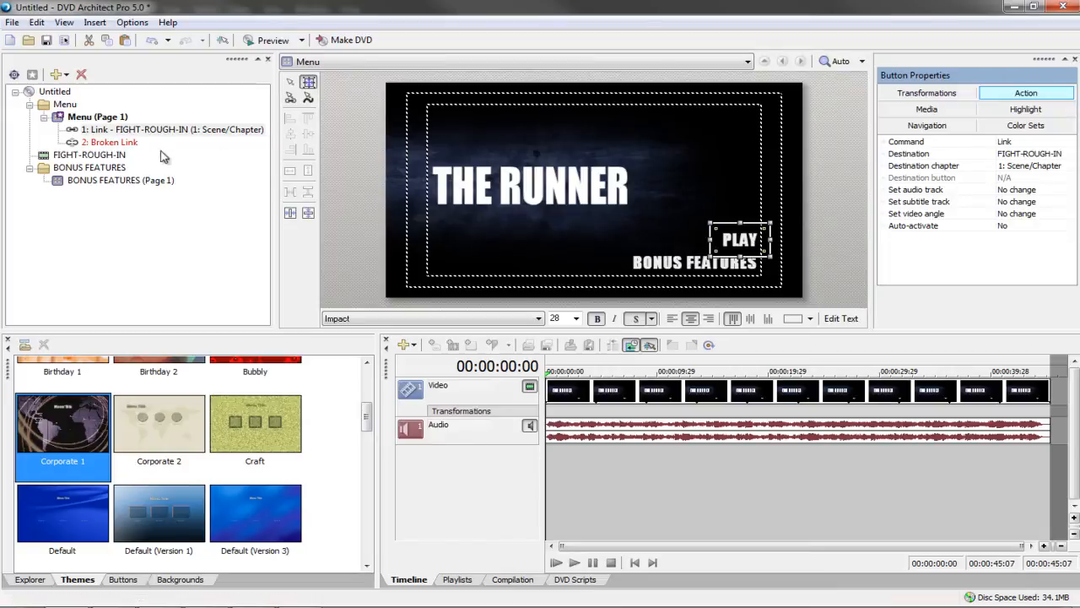
{"action": "double_click", "coordinate": [121, 180]}
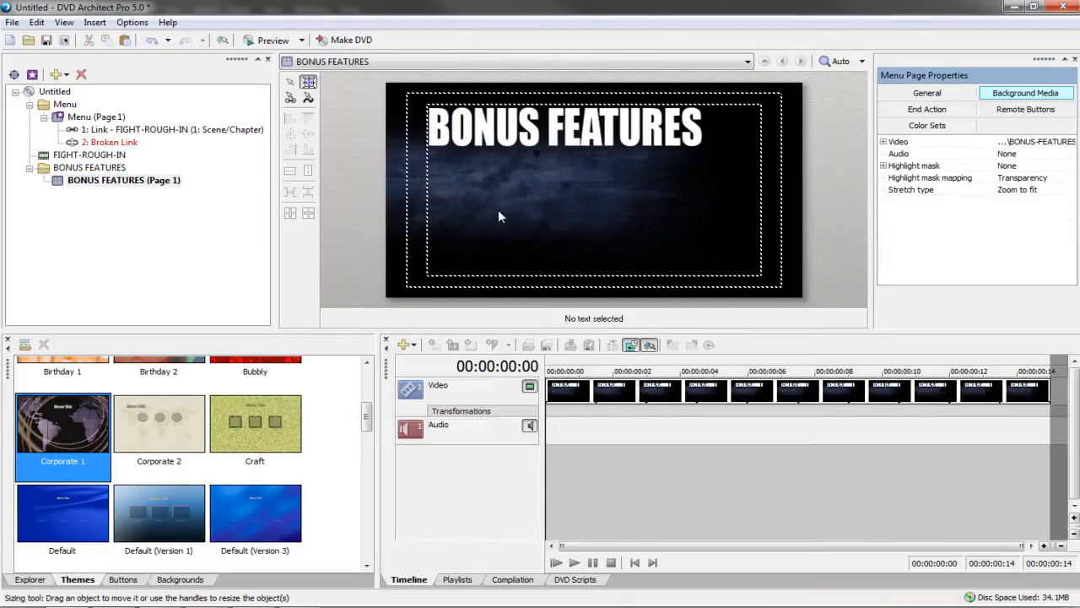
{"action": "key", "text": "ctrl+v"}
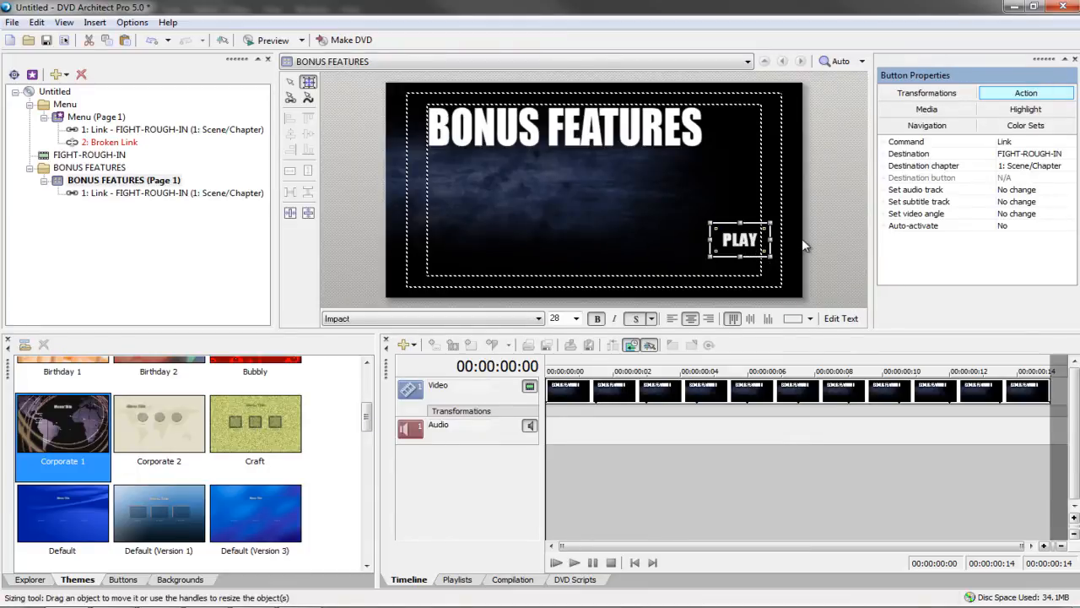
{"action": "key", "text": "F2"}
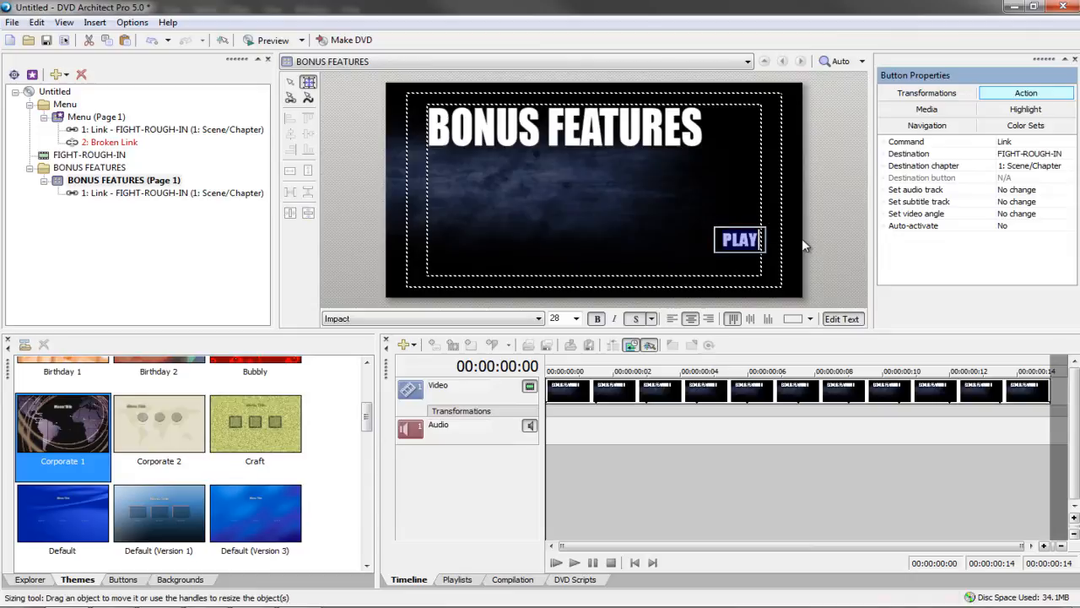
{"action": "type", "text": "MENU"}
{"action": "left_click", "coordinate": [757, 240]}
{"action": "mouse_move", "coordinate": [758, 240]}
{"action": "left_mouse_down"}
{"action": "mouse_move", "coordinate": [759, 266]}
{"action": "mouse_move", "coordinate": [761, 256]}
{"action": "left_mouse_up"}
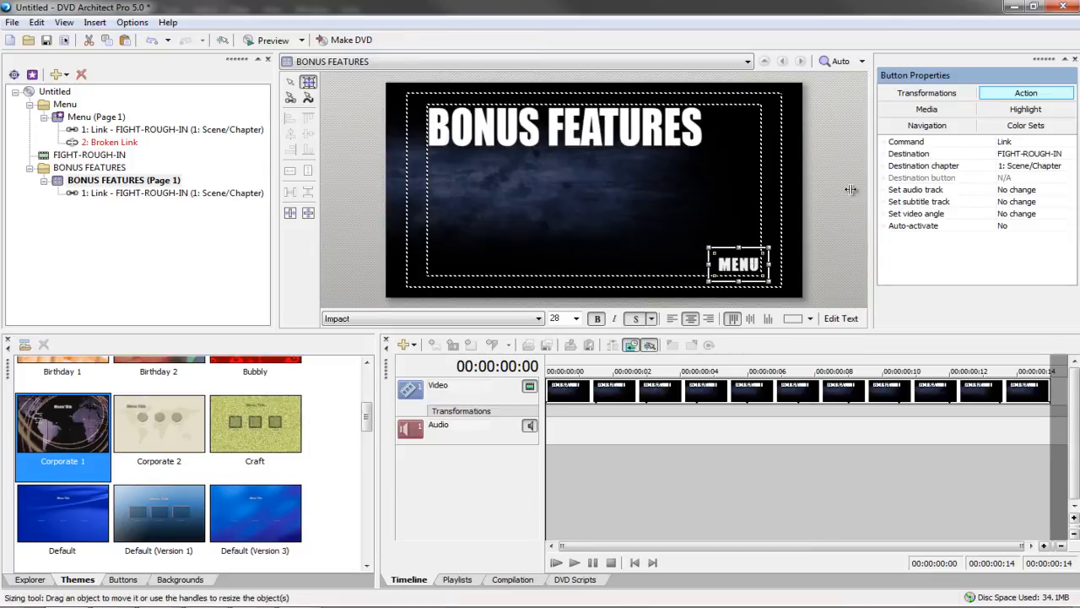
{"action": "left_click", "coordinate": [1000, 155]}
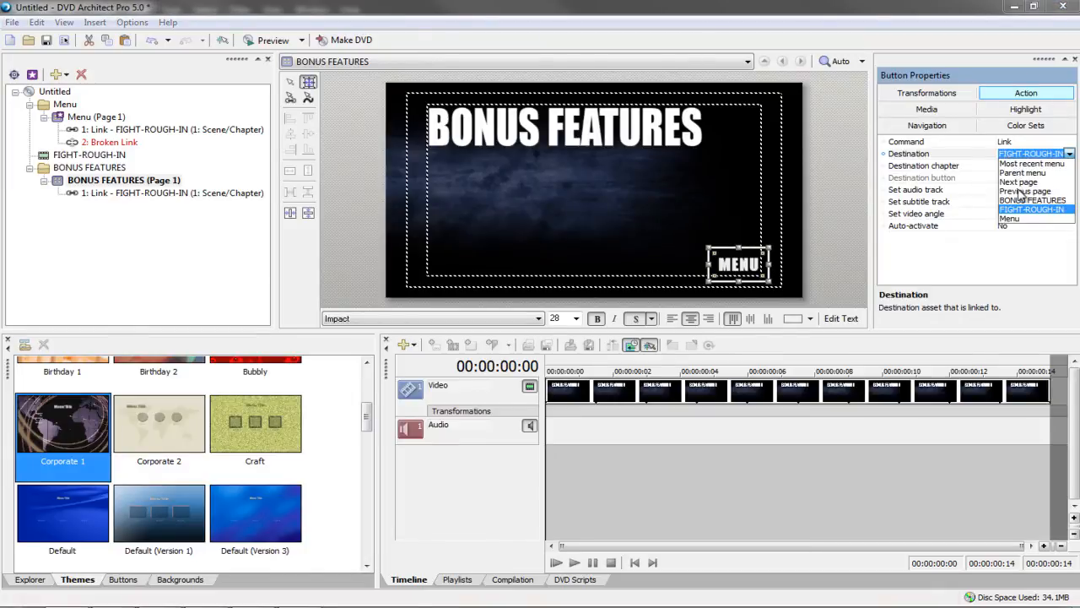
{"action": "left_click", "coordinate": [1011, 219]}
{"action": "left_click", "coordinate": [582, 265]}
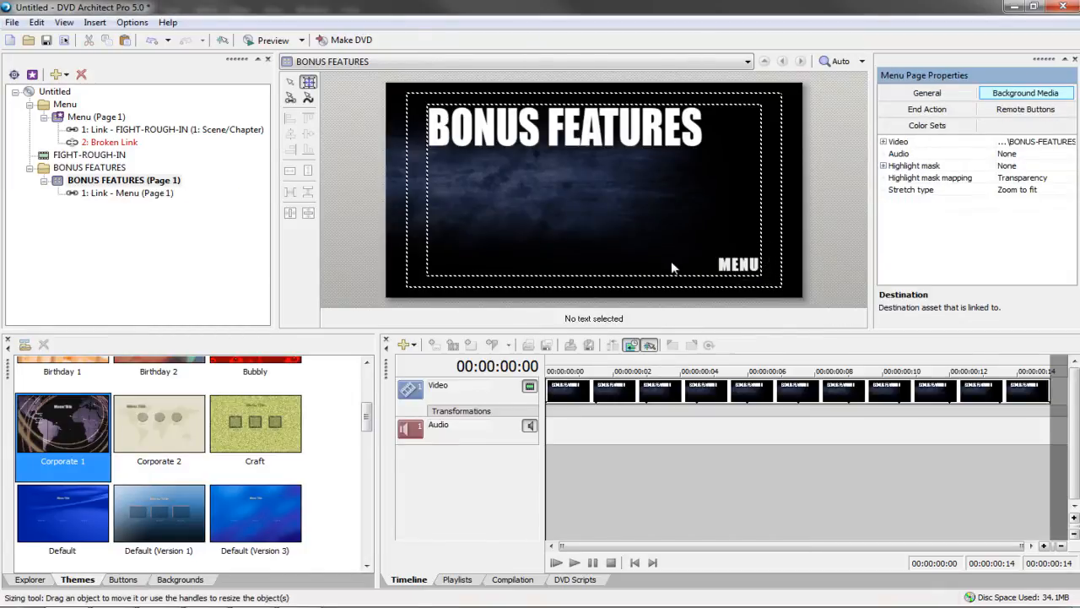
Point the main menu's BONUS FEATURES button to the BONUS FEATURES page
{"action": "double_click", "coordinate": [742, 266]}
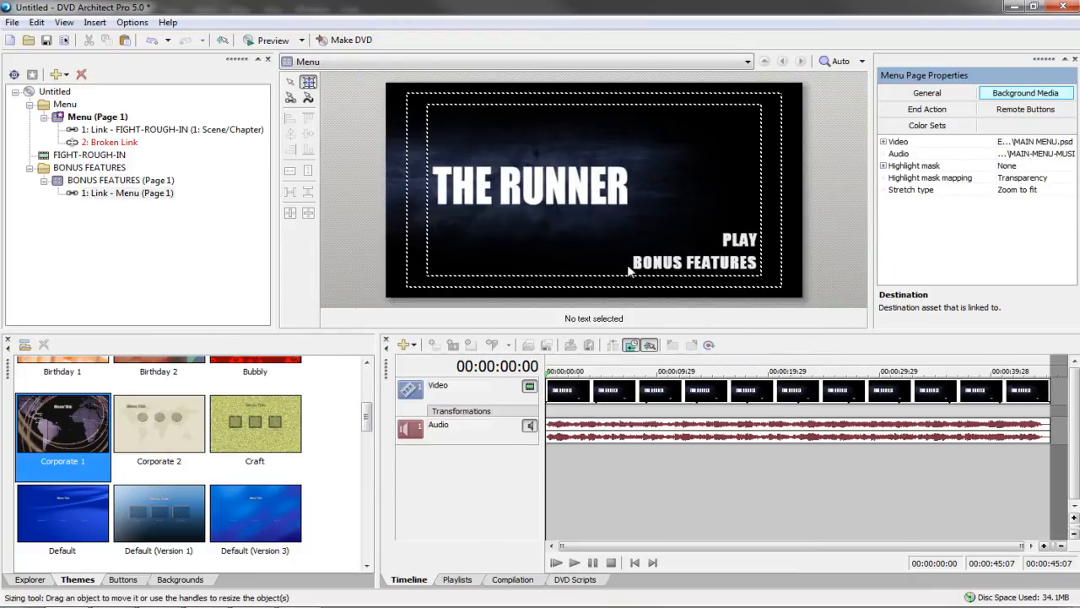
{"action": "left_click", "coordinate": [690, 264]}
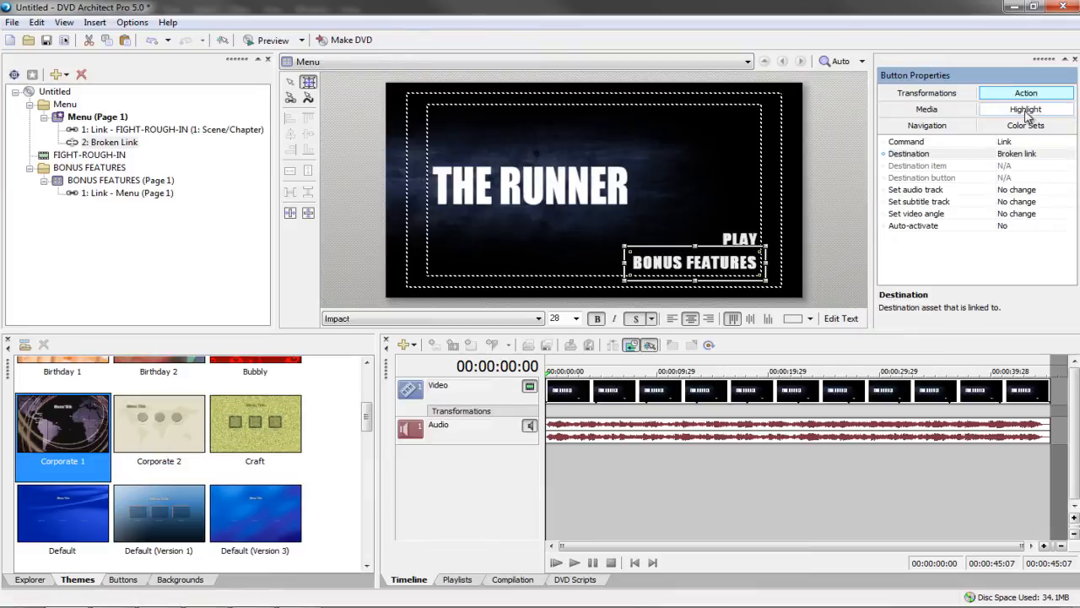
{"action": "left_click", "coordinate": [1030, 159]}
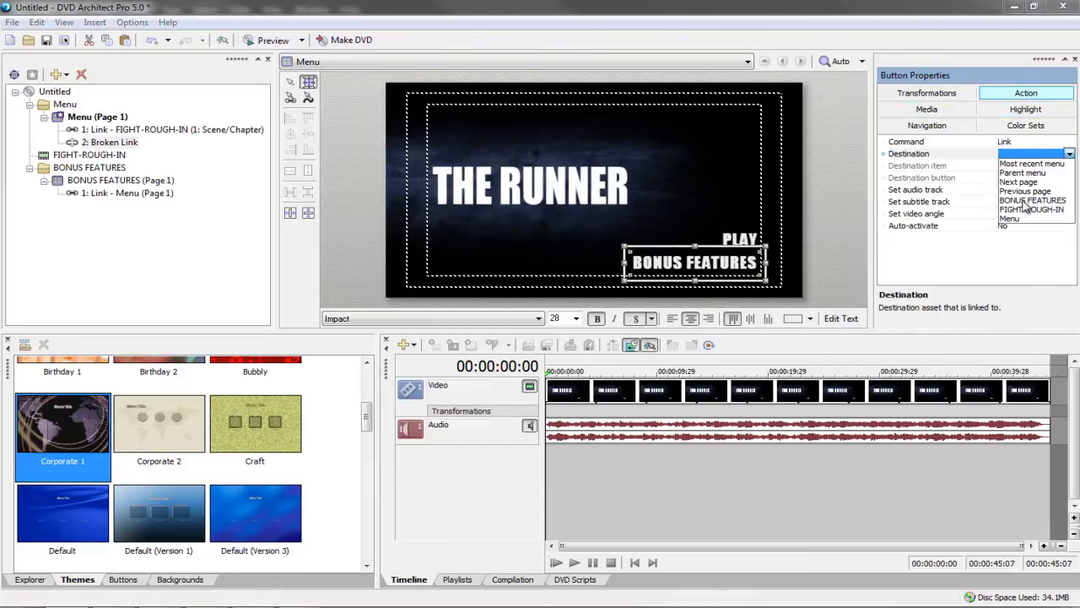
{"action": "left_click", "coordinate": [1032, 200]}
{"action": "left_click", "coordinate": [723, 191]}
{"action": "double_click", "coordinate": [704, 264]}
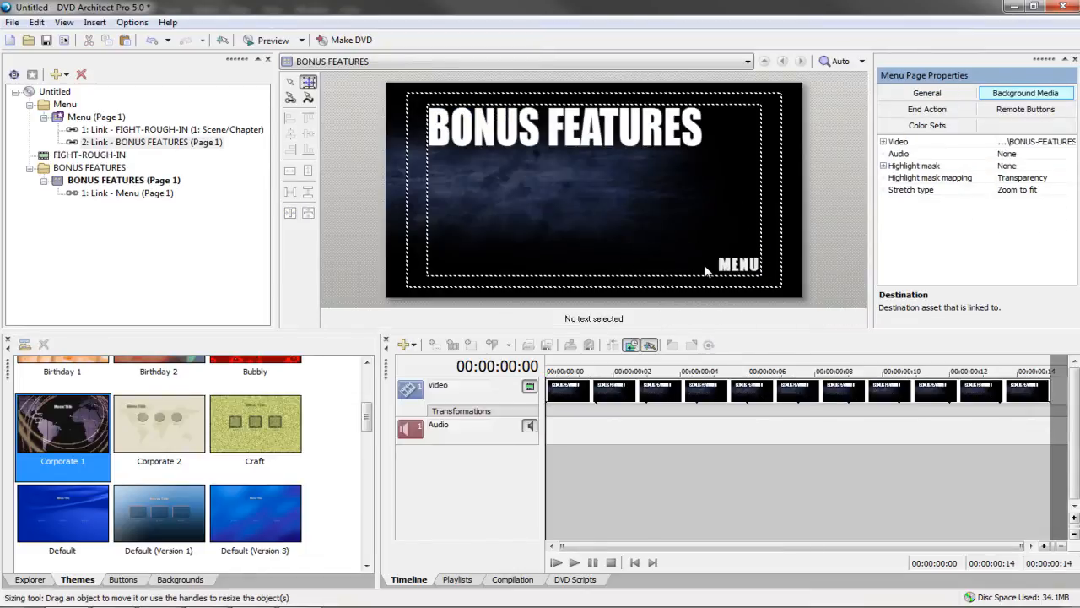
{"action": "left_click", "coordinate": [747, 265]}
{"action": "left_click", "coordinate": [649, 224]}
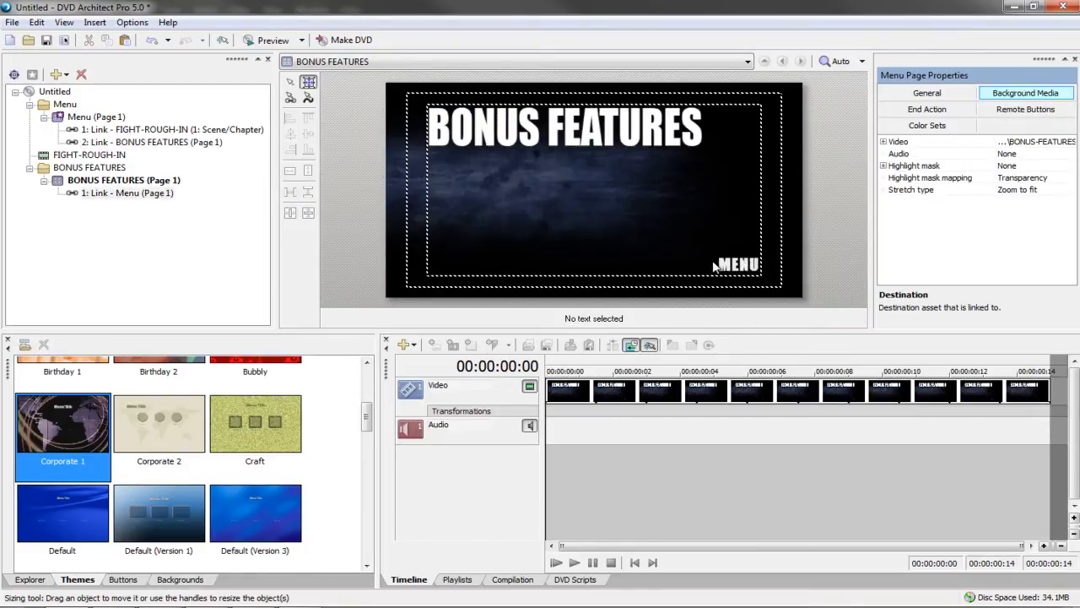
{"action": "left_click", "coordinate": [722, 266]}
Paste a copy of the MENU button under the title and relabel it BEHIND THE SCENES, fitting the box
{"action": "key", "text": "ctrl+v"}
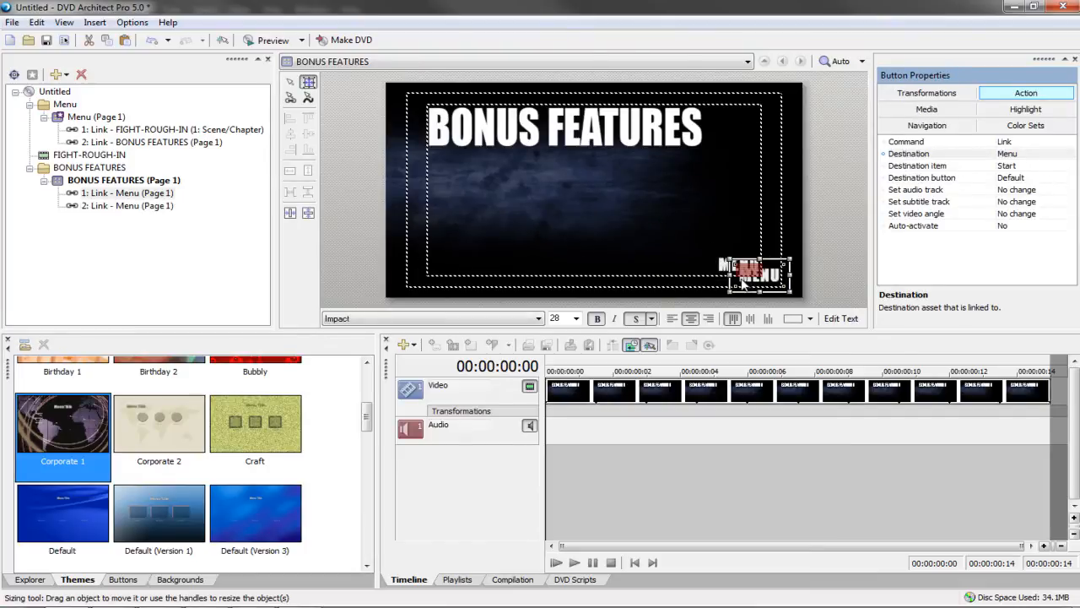
{"action": "left_click_drag", "start_coordinate": [769, 280], "coordinate": [462, 182]}
{"action": "double_click", "coordinate": [462, 181]}
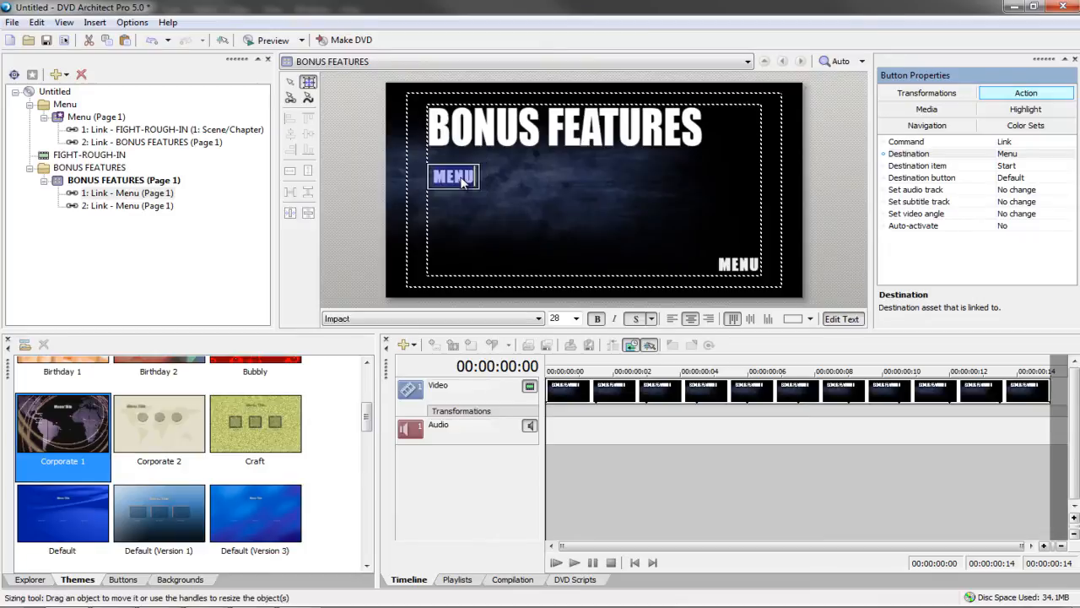
{"action": "type", "text": "BEHIN"}
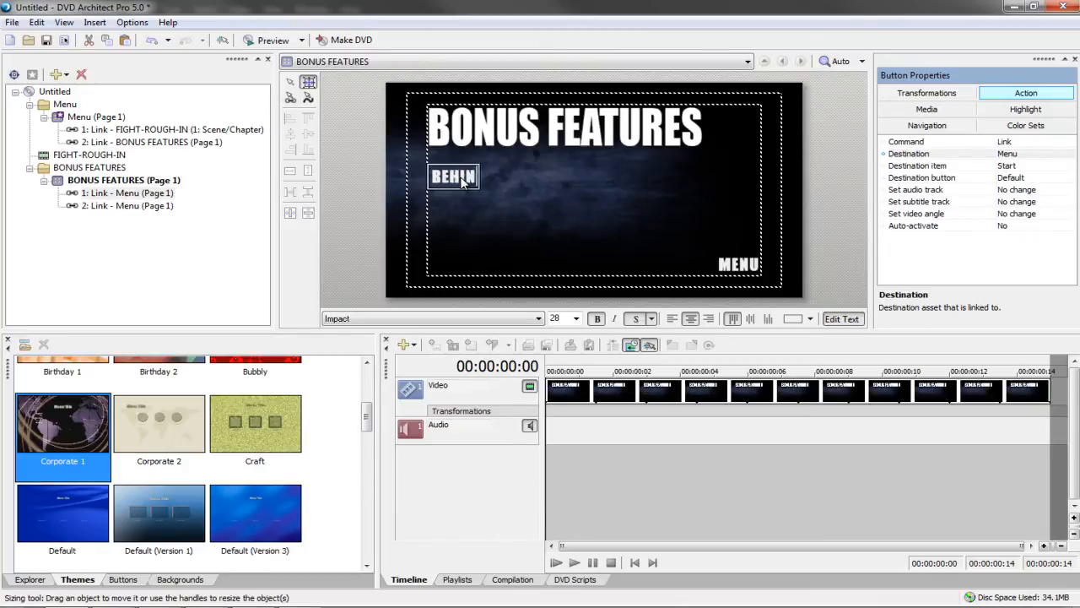
{"action": "type", "text": "D THE SCENES"}
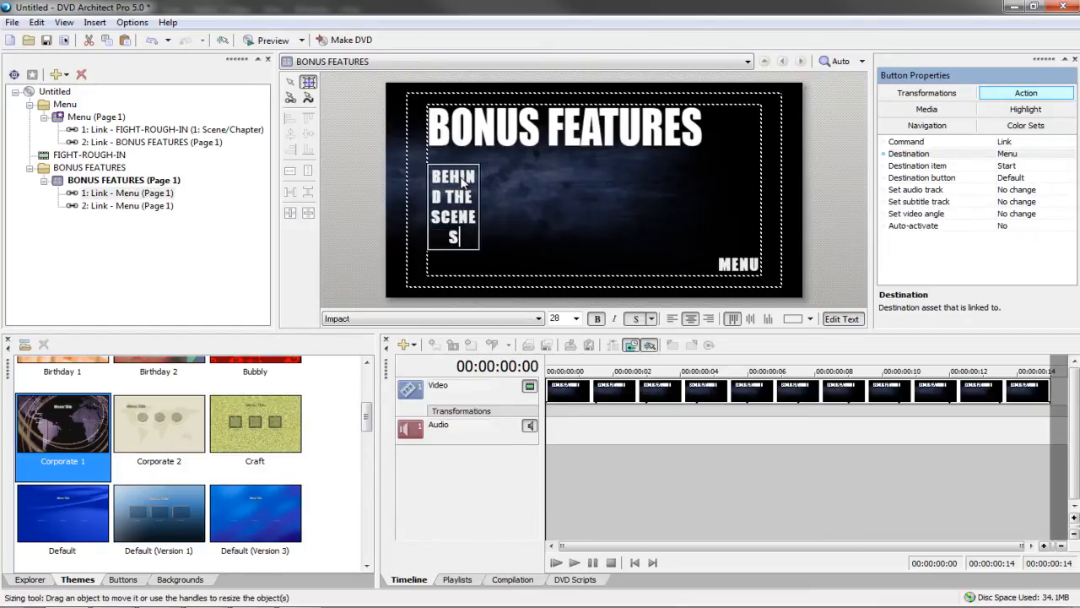
{"action": "key", "text": "Escape"}
{"action": "left_click_drag", "start_coordinate": [496, 204], "coordinate": [579, 208]}
{"action": "left_click_drag", "start_coordinate": [502, 252], "coordinate": [502, 193]}
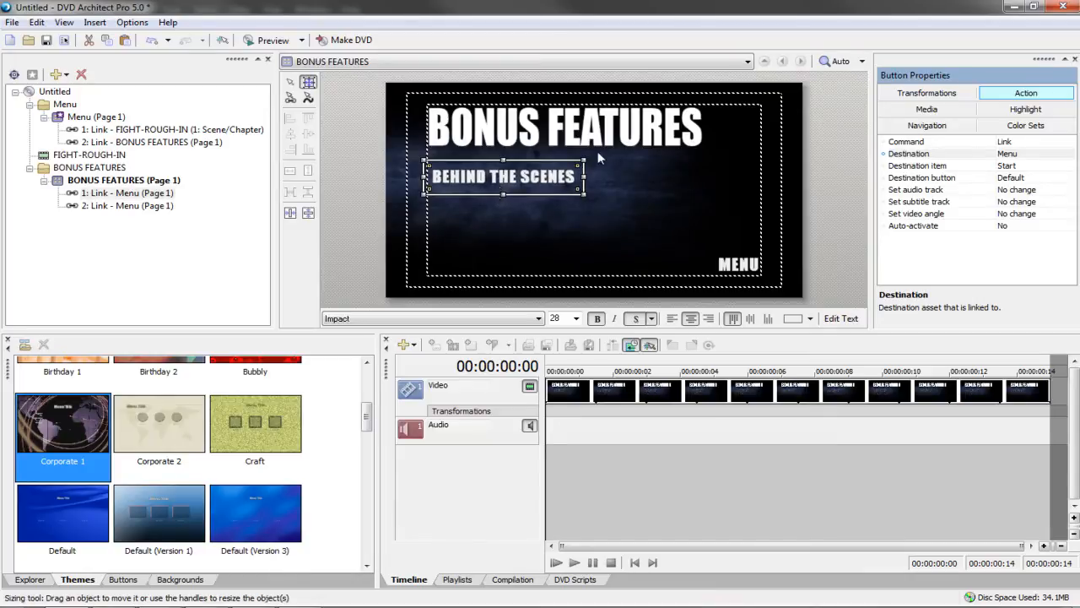
View the page at 100% and shift BEHIND THE SCENES slightly left
{"action": "left_click", "coordinate": [861, 61]}
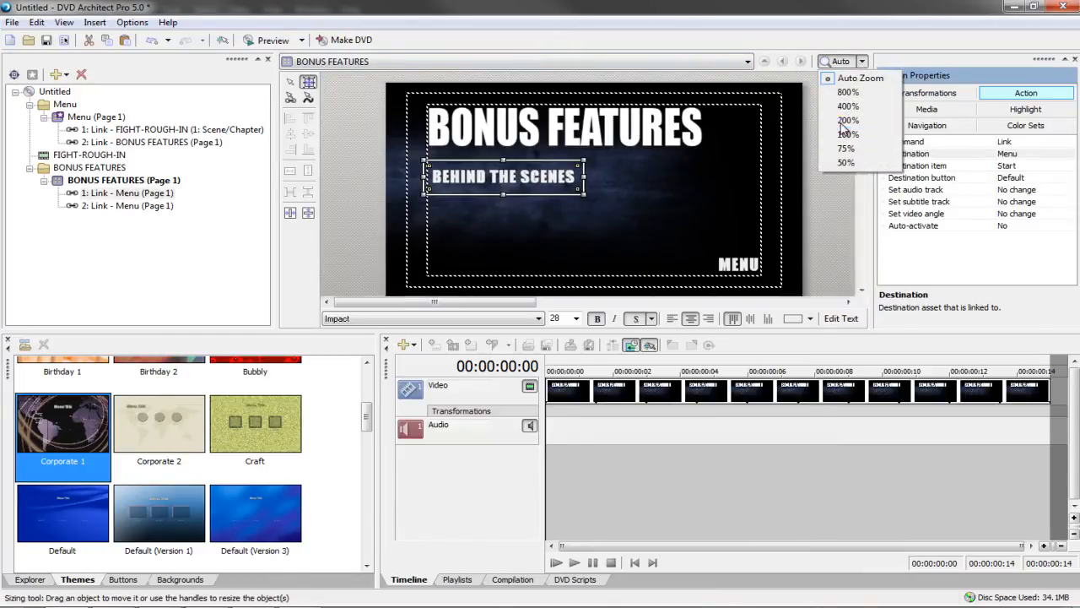
{"action": "left_click", "coordinate": [847, 121]}
{"action": "left_click", "coordinate": [861, 60]}
{"action": "left_click", "coordinate": [848, 134]}
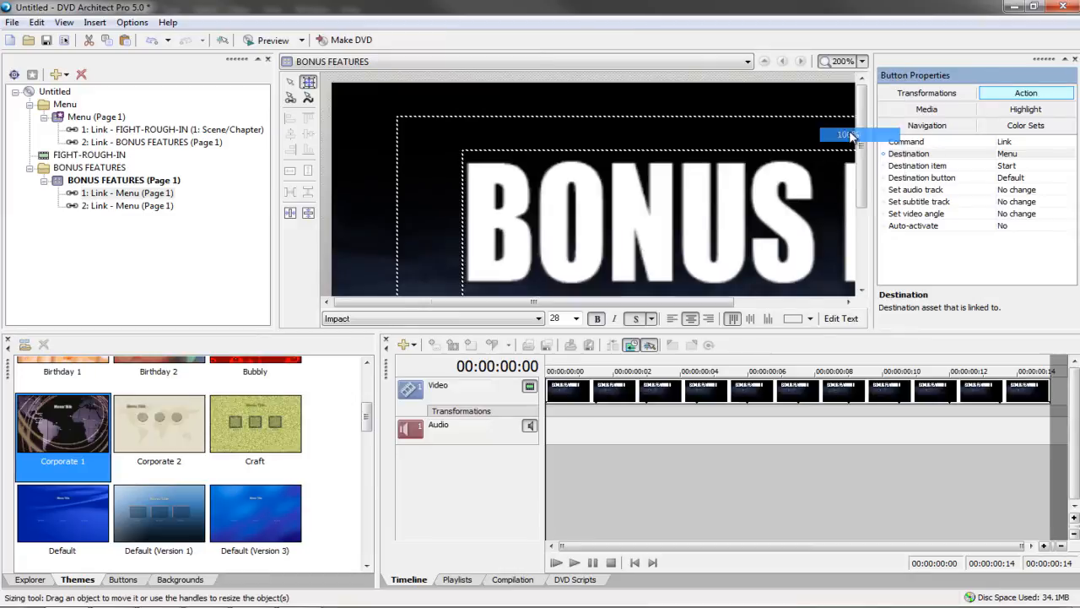
{"action": "scroll", "coordinate": [557, 214], "scroll_direction": "down", "scroll_amount": 1}
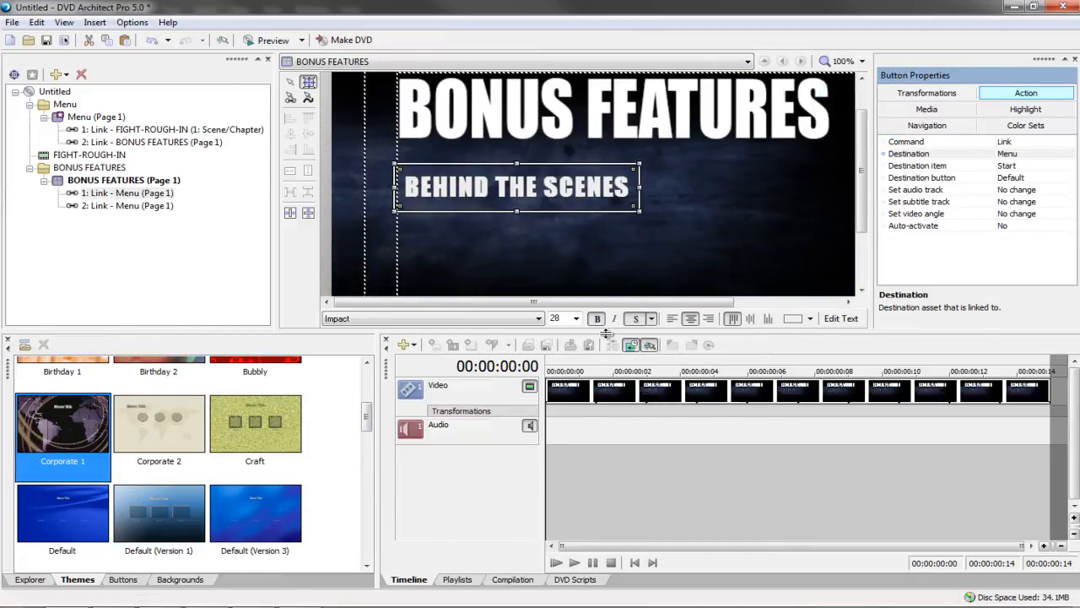
{"action": "left_click_drag", "start_coordinate": [608, 331], "coordinate": [609, 372]}
{"action": "left_click_drag", "start_coordinate": [518, 192], "coordinate": [516, 193]}
Add a PHOTO GALLERY button directly below BEHIND THE SCENES, sized to its text
{"action": "key", "text": "ctrl+c"}
{"action": "left_click", "coordinate": [528, 228]}
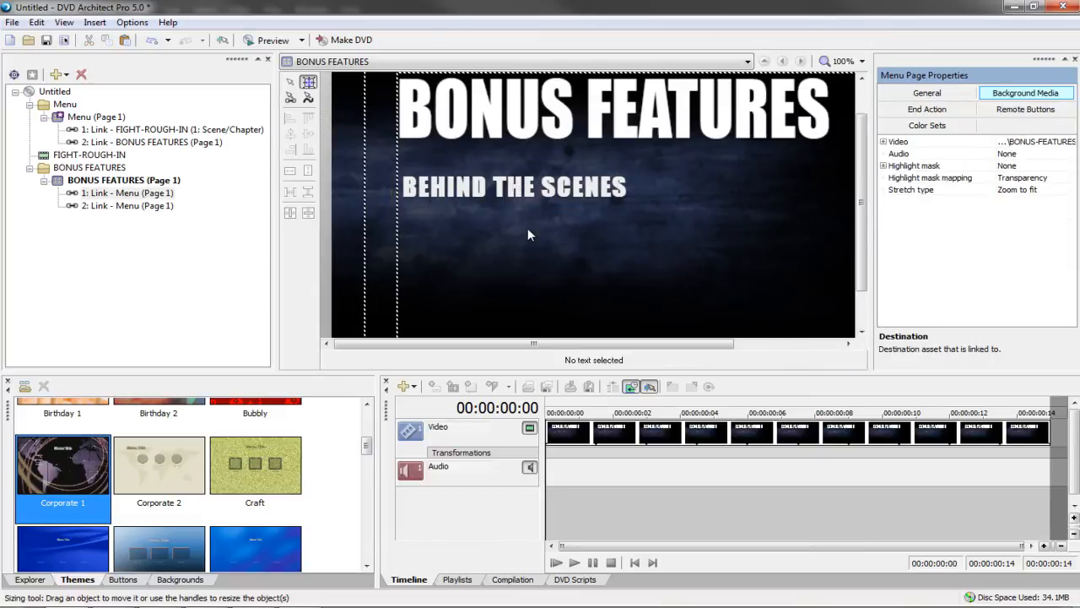
{"action": "key", "text": "ctrl+v"}
{"action": "left_click_drag", "start_coordinate": [610, 214], "coordinate": [606, 235]}
{"action": "double_click", "coordinate": [606, 234]}
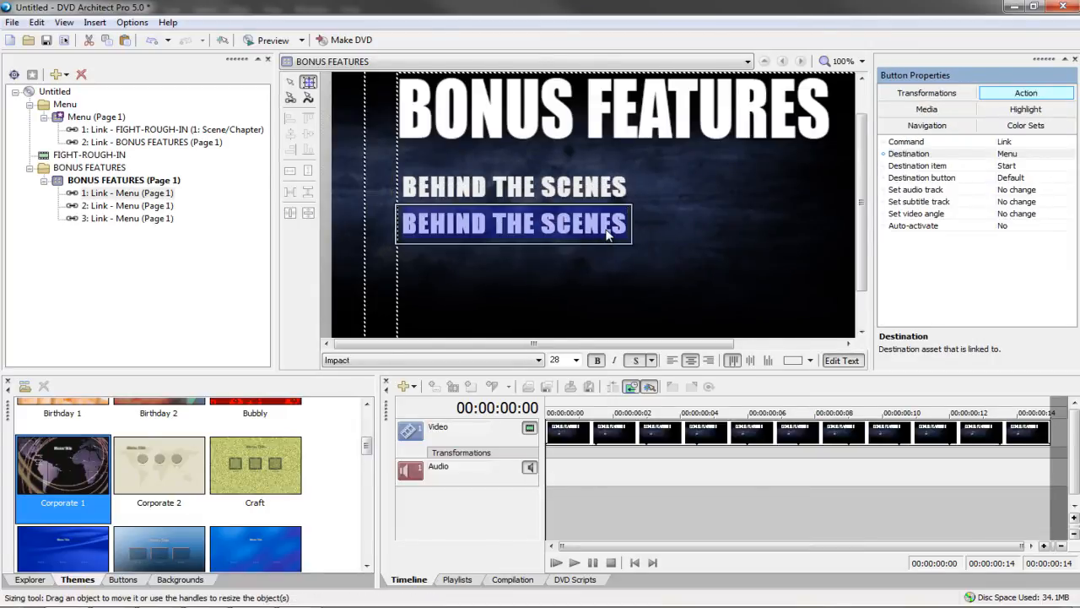
{"action": "type", "text": "PHOTO GALLERY"}
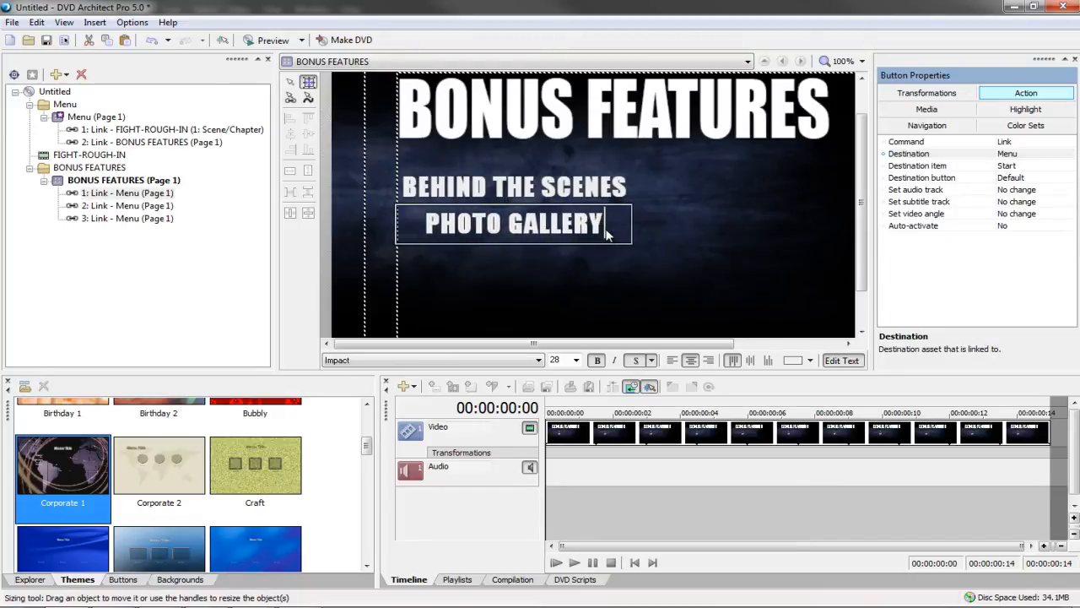
{"action": "key", "text": "Escape"}
{"action": "left_click_drag", "start_coordinate": [636, 223], "coordinate": [574, 265]}
Add a B-ROLL FOOTAGE button below PHOTO GALLERY, sized to fit on one line
{"action": "key", "text": "ctrl+v"}
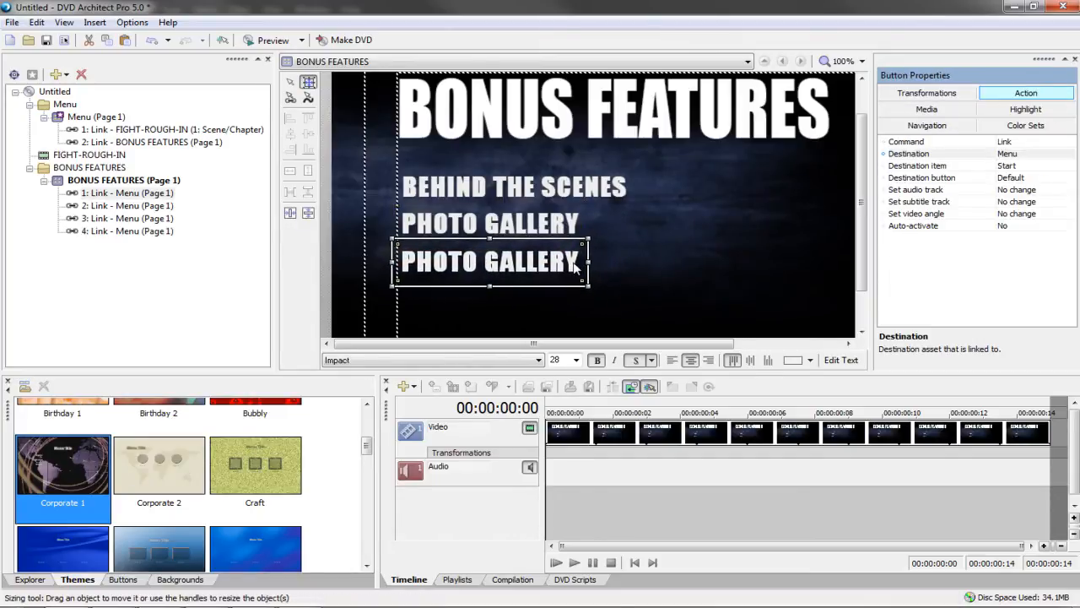
{"action": "double_click", "coordinate": [573, 265]}
{"action": "type", "text": "B-ROLL"}
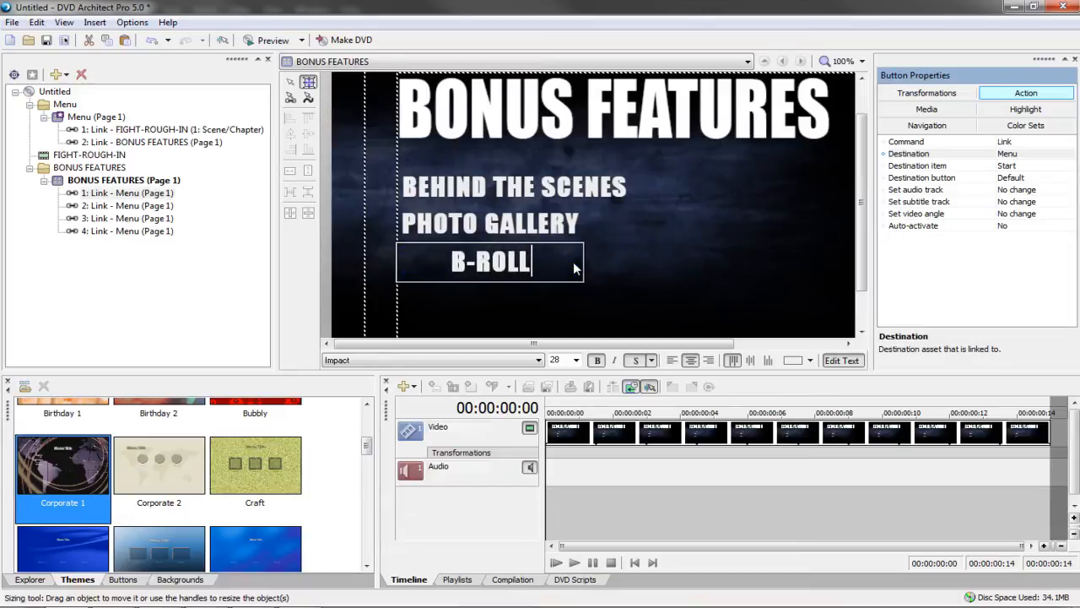
{"action": "type", "text": " FOOTAGE"}
{"action": "key", "text": "Escape"}
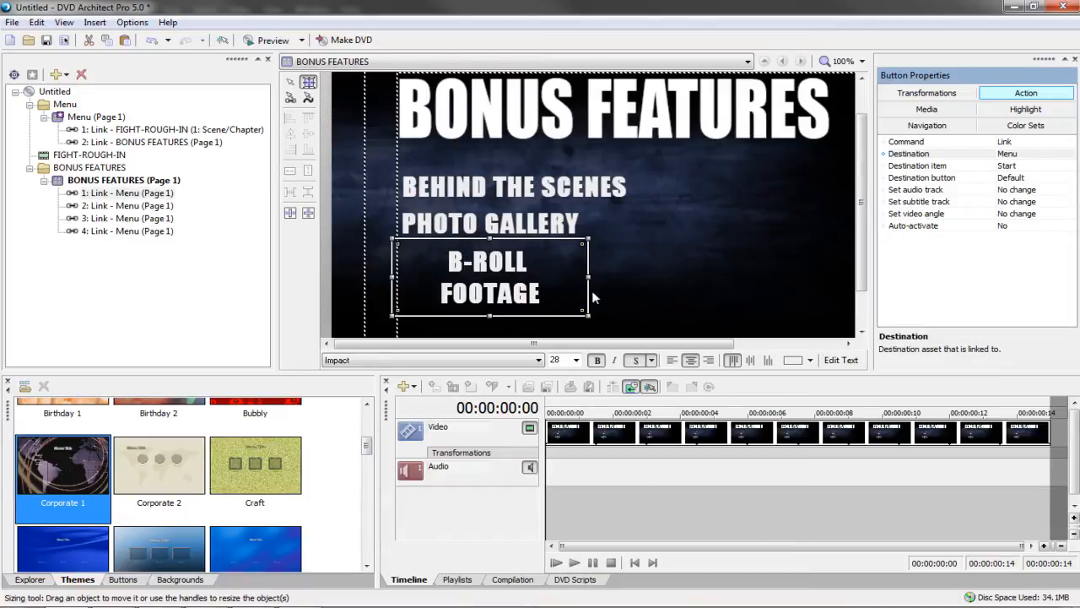
{"action": "mouse_move", "coordinate": [590, 278]}
{"action": "left_mouse_down"}
{"action": "mouse_move", "coordinate": [662, 280]}
{"action": "mouse_move", "coordinate": [582, 287]}
{"action": "mouse_move", "coordinate": [594, 288]}
{"action": "left_mouse_up"}
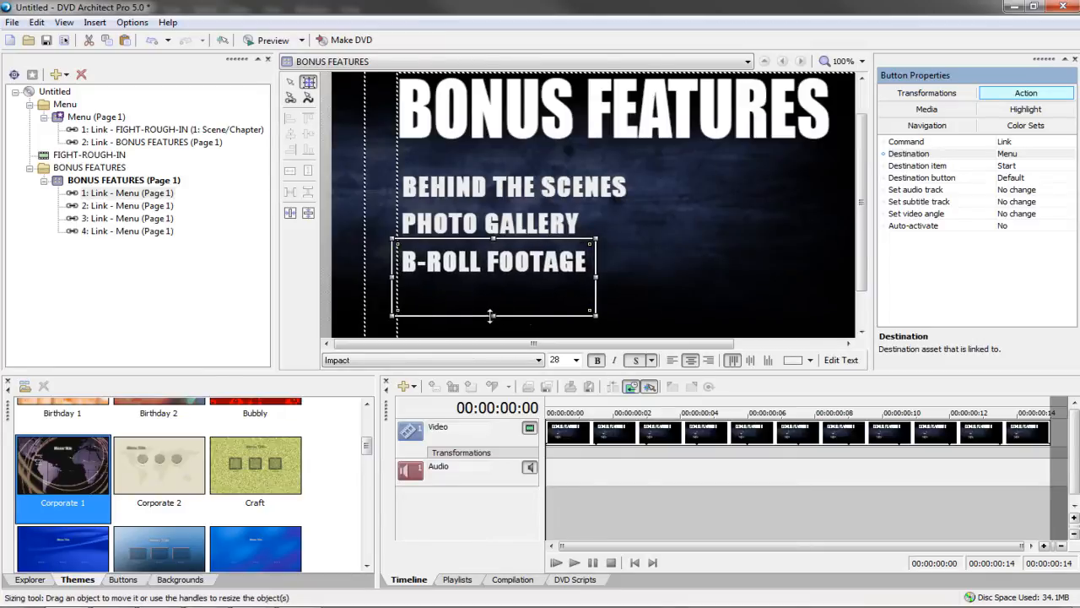
{"action": "left_click_drag", "start_coordinate": [490, 316], "coordinate": [490, 285]}
{"action": "left_click", "coordinate": [603, 257]}
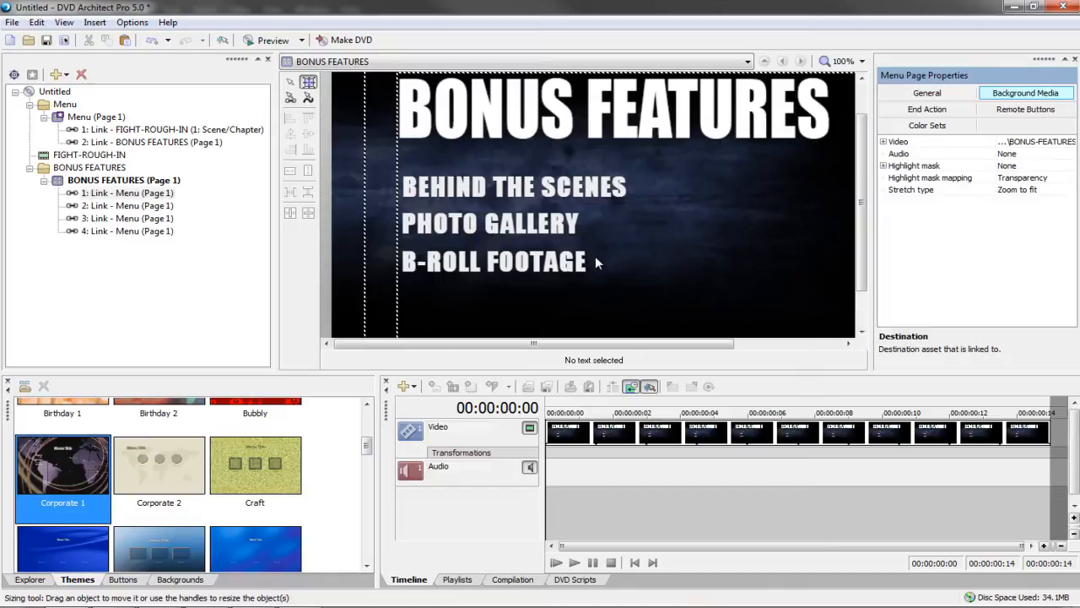
Fit the page in view and preview the BONUS FEATURES menu
{"action": "left_click", "coordinate": [862, 61]}
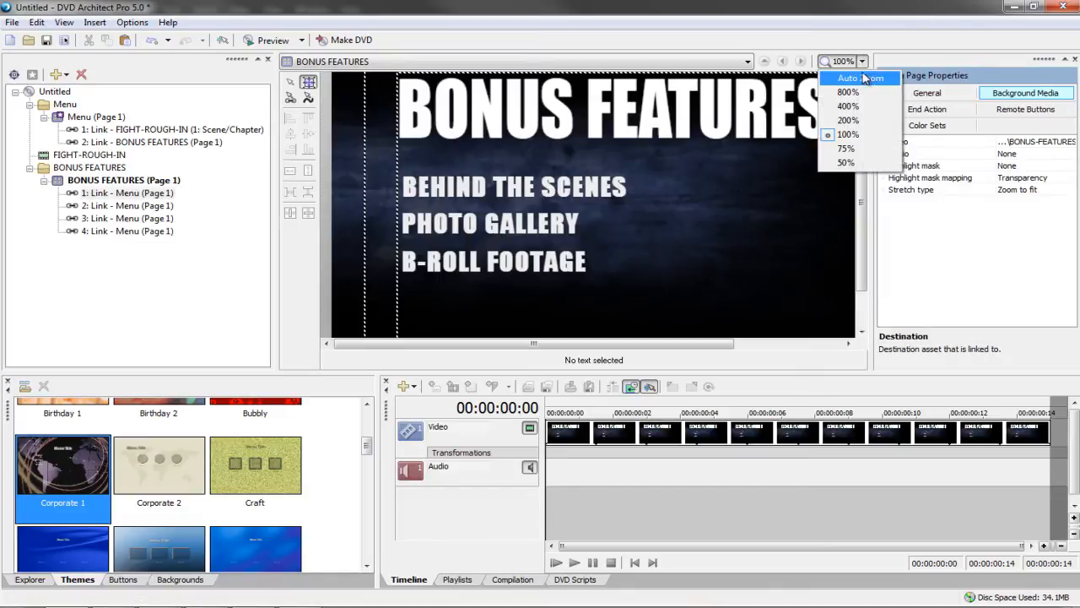
{"action": "left_click", "coordinate": [863, 78]}
{"action": "left_click", "coordinate": [527, 255]}
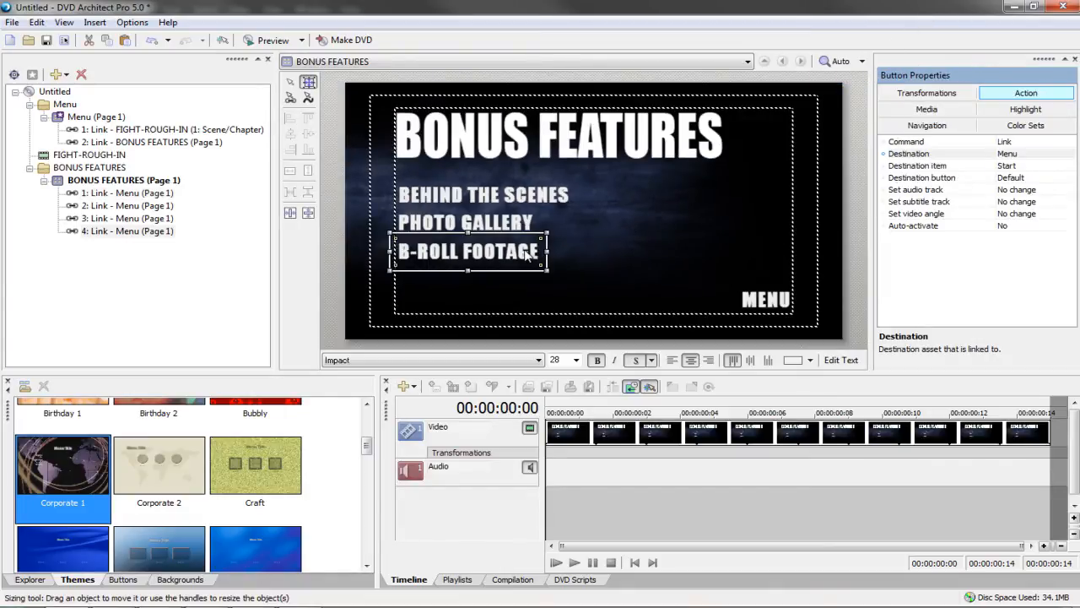
{"action": "left_click", "coordinate": [662, 246]}
{"action": "left_click", "coordinate": [491, 257]}
{"action": "left_click", "coordinate": [491, 258]}
{"action": "left_click", "coordinate": [608, 239]}
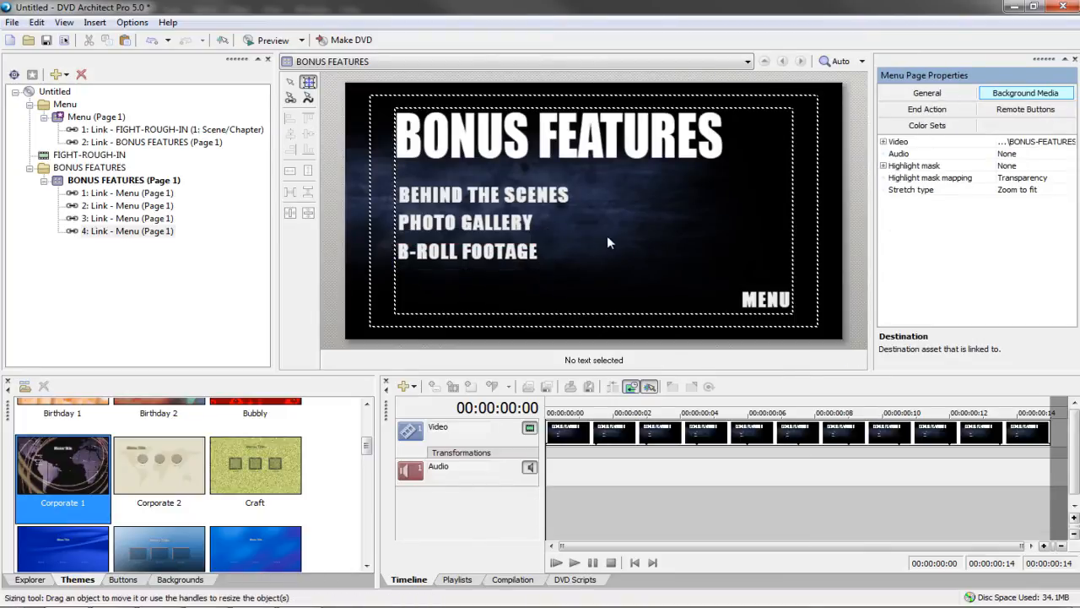
{"action": "left_click", "coordinate": [266, 40]}
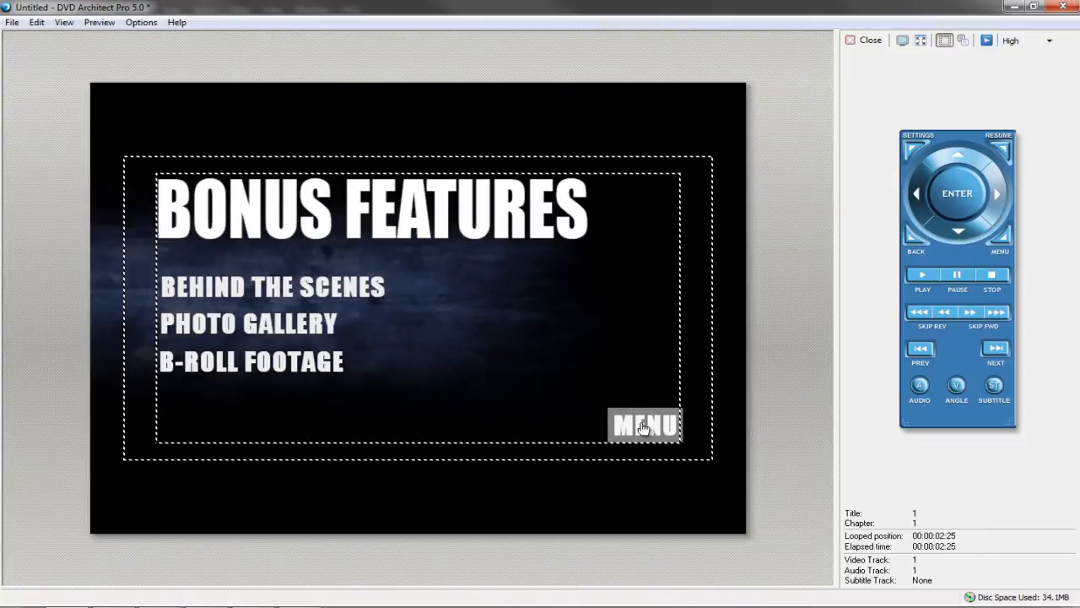
{"action": "left_click", "coordinate": [851, 42]}
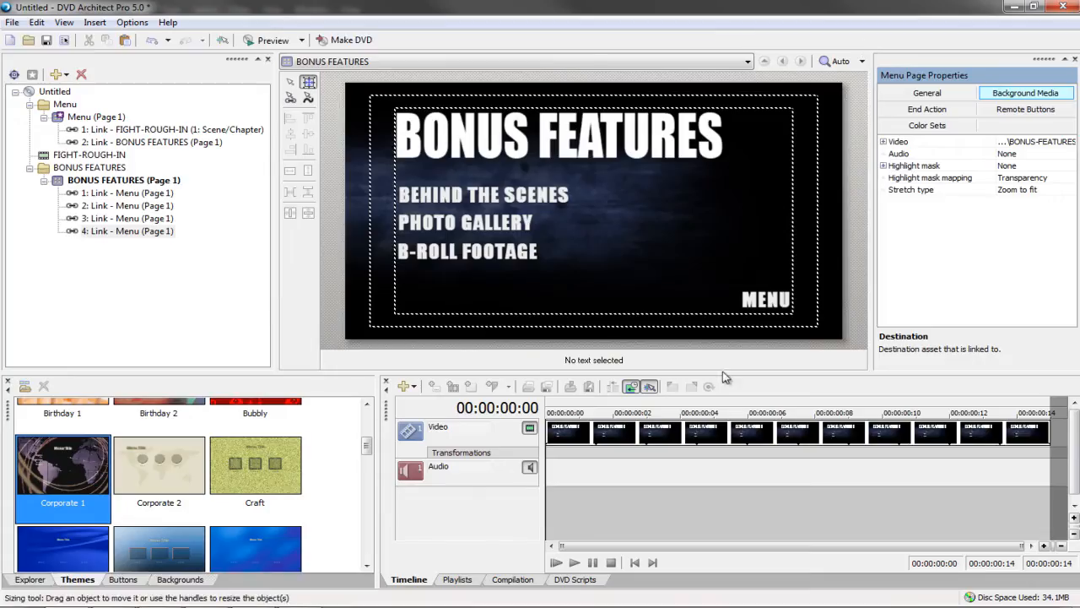
Move the three feature buttons down slightly
{"action": "left_click_drag", "start_coordinate": [389, 192], "coordinate": [488, 279]}
{"action": "left_click", "coordinate": [655, 219]}
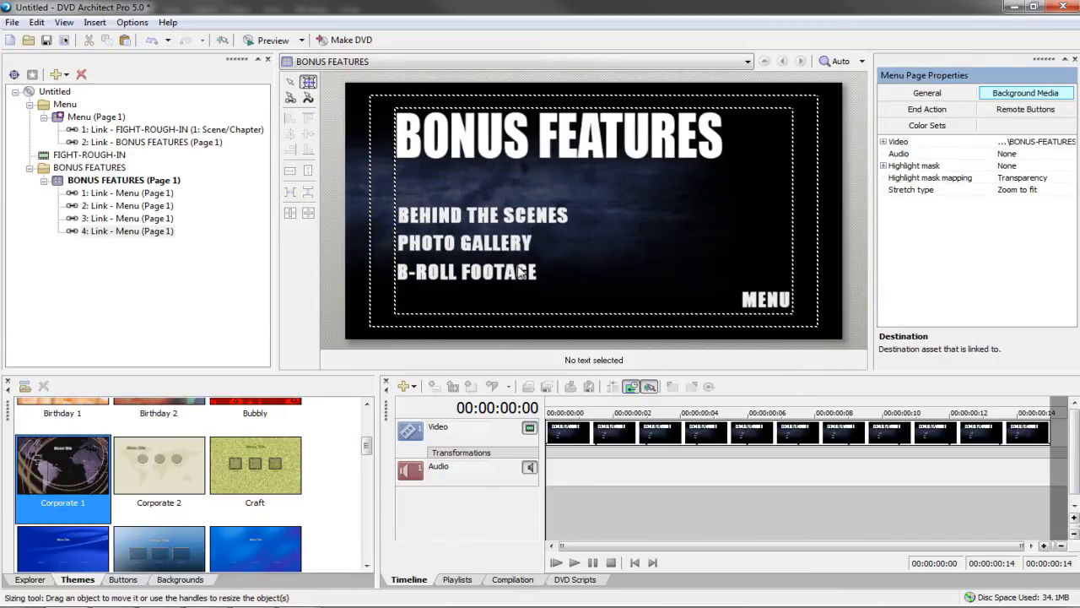
{"action": "left_click", "coordinate": [523, 271]}
{"action": "left_click", "coordinate": [515, 216]}
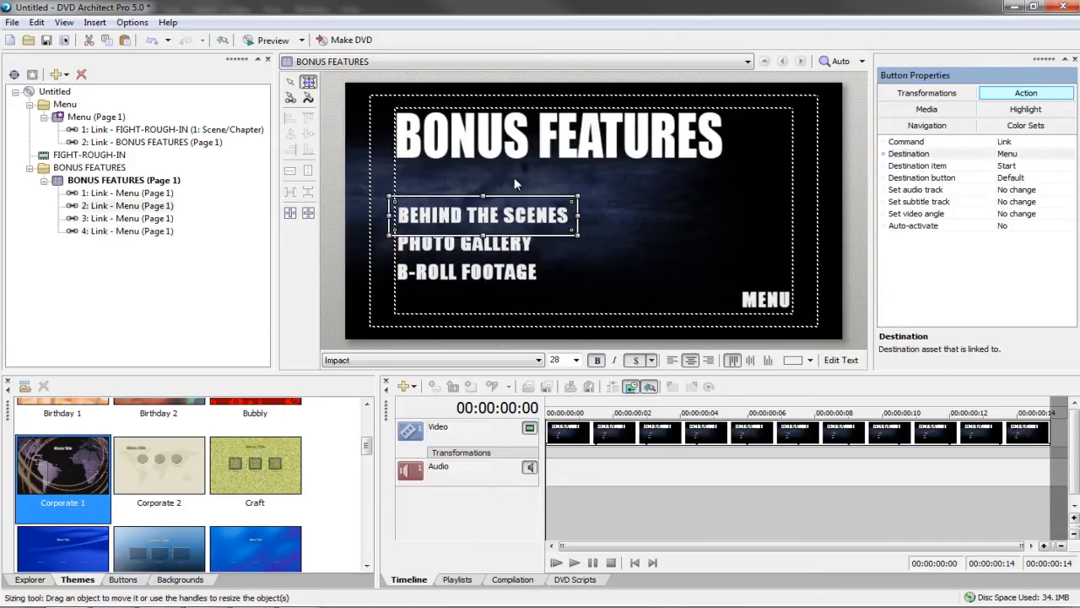
Add a PLAY ALL button above BEHIND THE SCENES, sized and aligned with the others
{"action": "key", "text": "ctrl+c"}
{"action": "key", "text": "ctrl+v"}
{"action": "left_click_drag", "start_coordinate": [575, 235], "coordinate": [561, 194]}
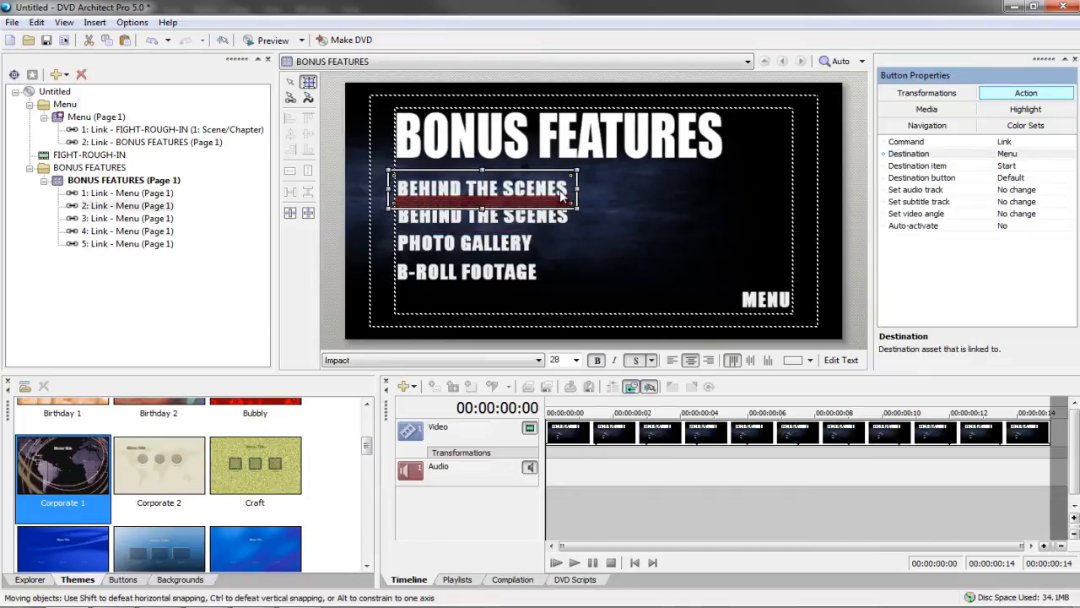
{"action": "double_click", "coordinate": [561, 194]}
{"action": "type", "text": "PLAY AL"}
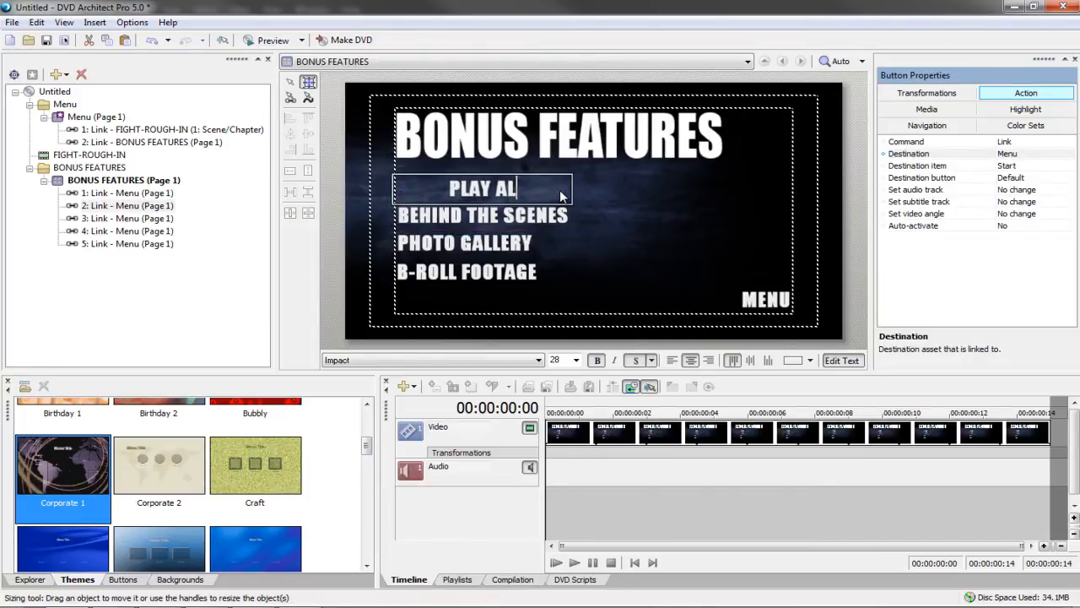
{"action": "type", "text": "L"}
{"action": "left_click", "coordinate": [583, 190]}
{"action": "left_click_drag", "start_coordinate": [578, 191], "coordinate": [483, 196]}
{"action": "mouse_move", "coordinate": [468, 189]}
{"action": "left_mouse_down"}
{"action": "mouse_move", "coordinate": [482, 188]}
{"action": "mouse_move", "coordinate": [473, 188]}
{"action": "left_mouse_up"}
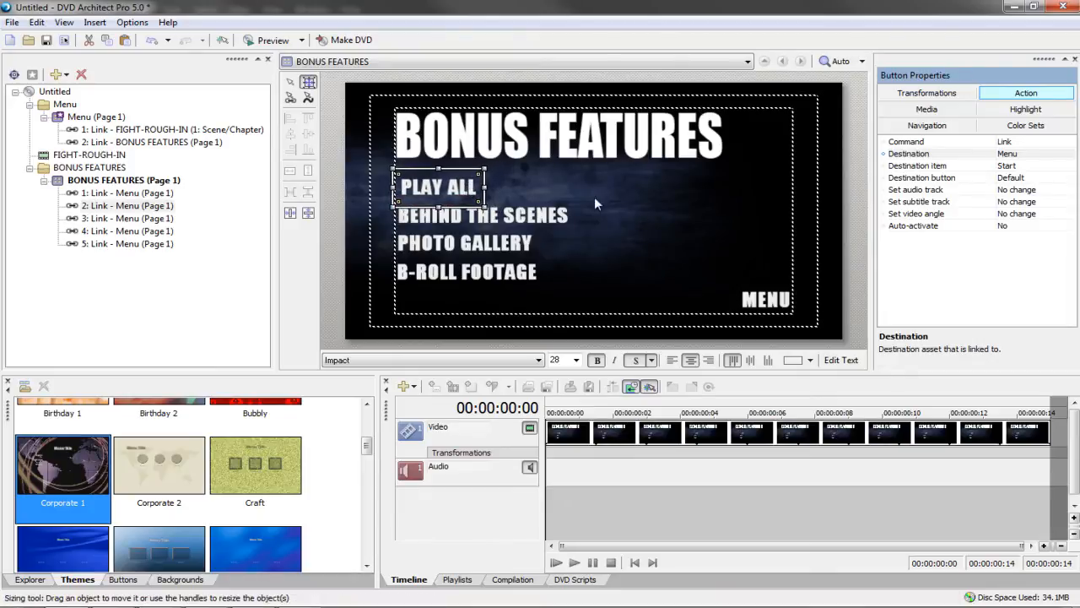
{"action": "left_click", "coordinate": [596, 203]}
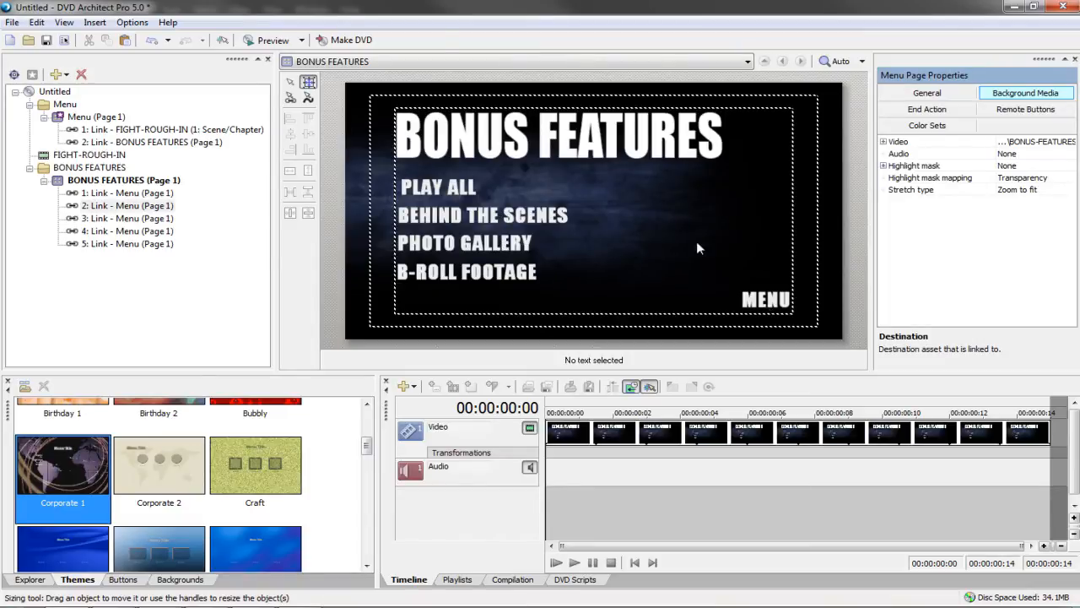
Preview the menu with PLAY ALL, try reordering its link, and preview again
{"action": "left_click", "coordinate": [268, 39]}
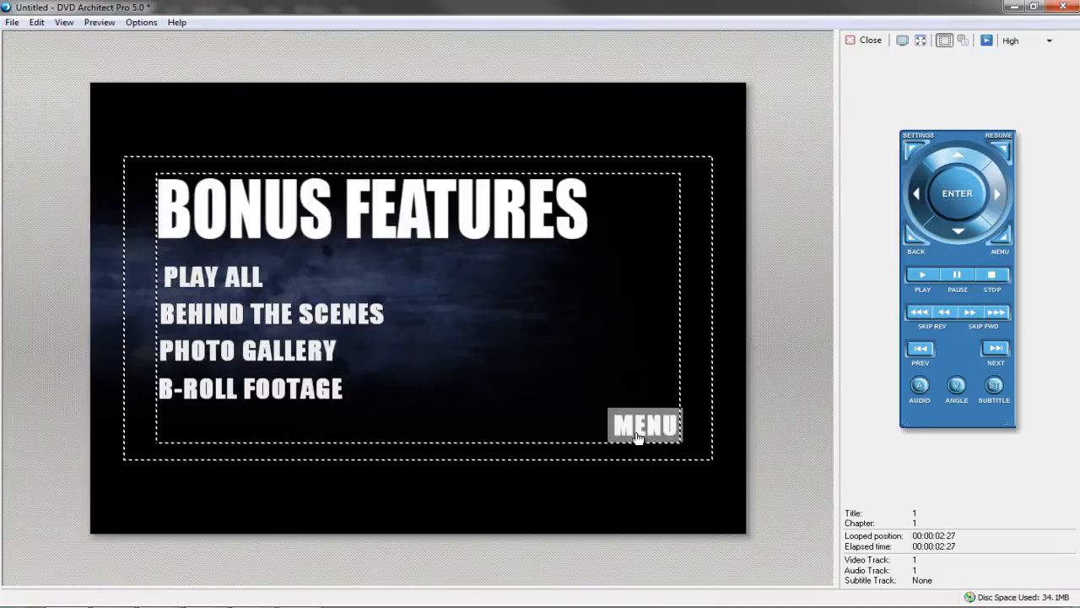
{"action": "left_click", "coordinate": [868, 42]}
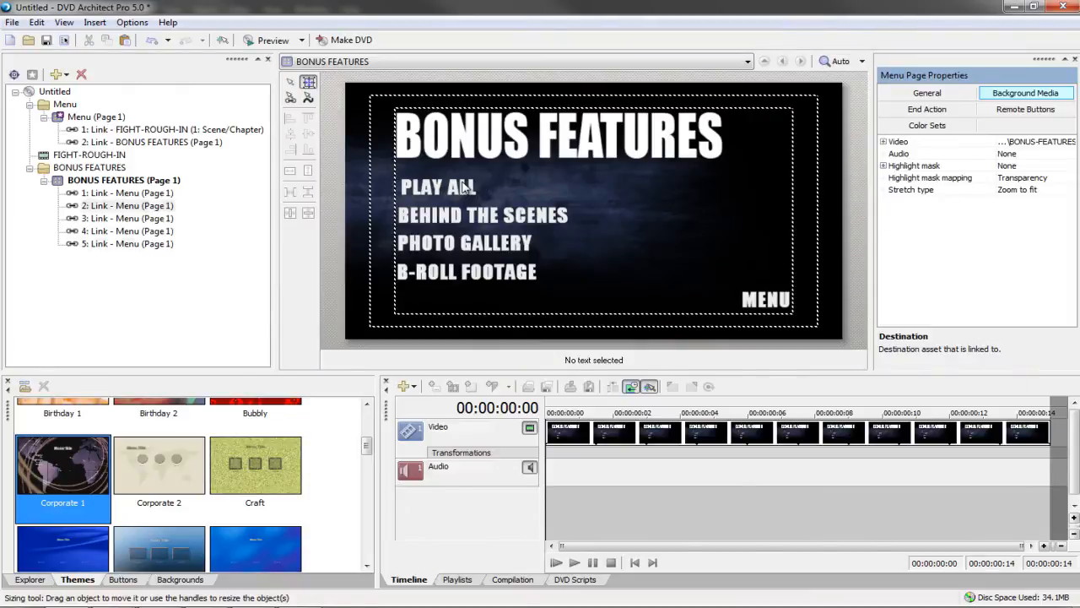
{"action": "left_click", "coordinate": [465, 186]}
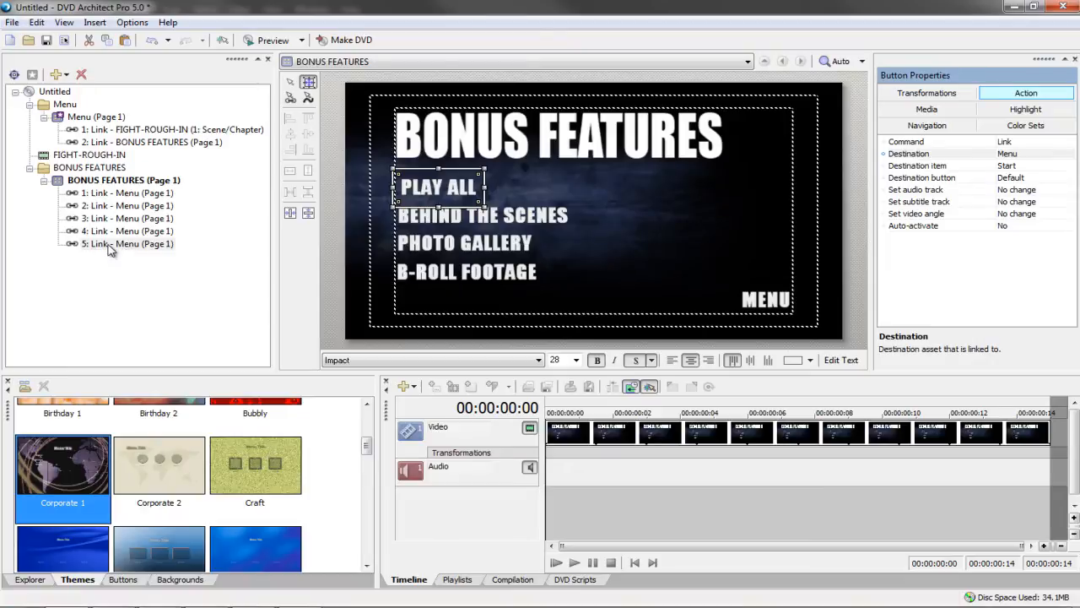
{"action": "left_click_drag", "start_coordinate": [108, 245], "coordinate": [119, 189]}
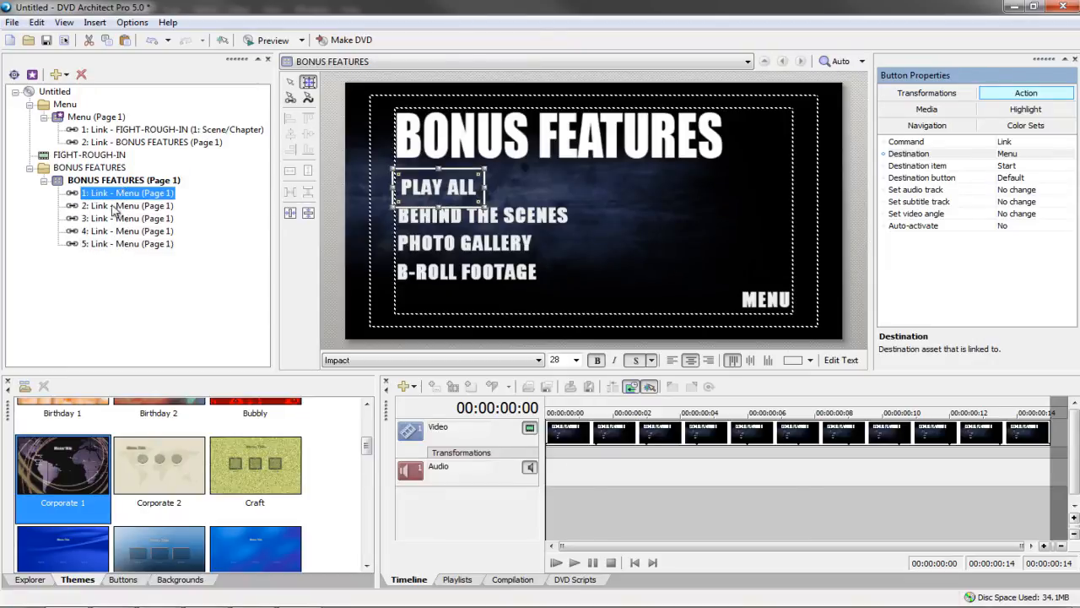
{"action": "left_click", "coordinate": [263, 40]}
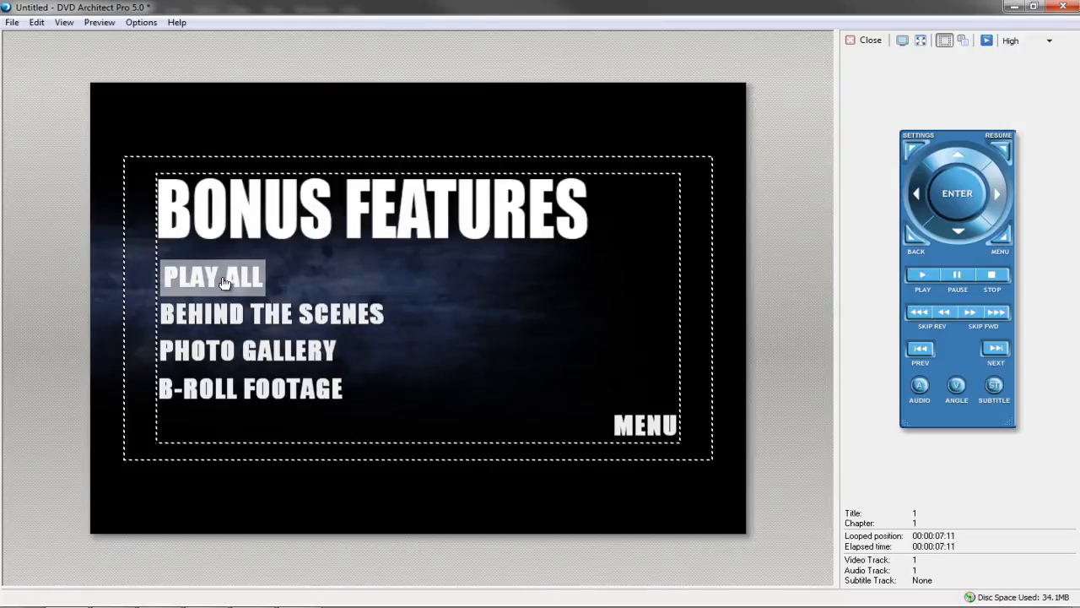
Set PLAY ALL's Right navigation to link 1 and its Up navigation to link 5
{"action": "left_click", "coordinate": [865, 40]}
{"action": "left_click", "coordinate": [923, 127]}
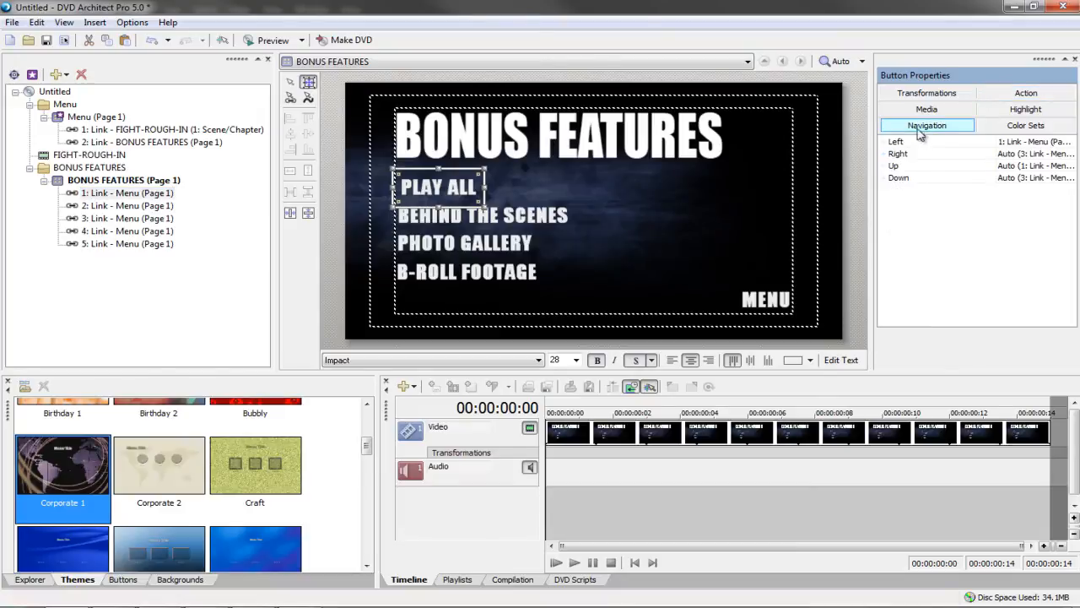
{"action": "left_click", "coordinate": [583, 182]}
{"action": "left_click", "coordinate": [479, 187]}
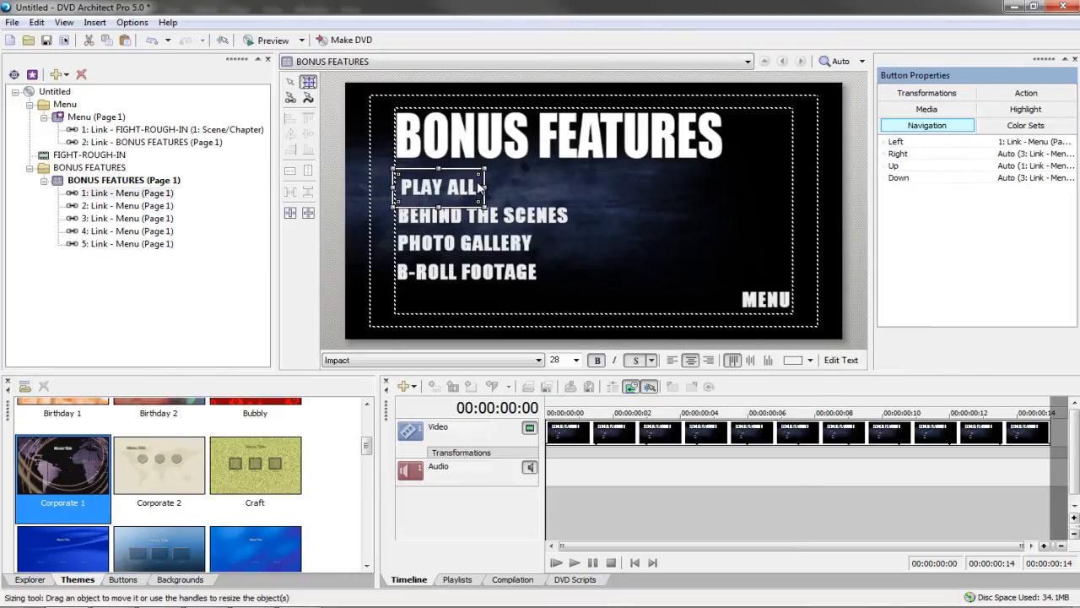
{"action": "left_click", "coordinate": [1013, 155]}
{"action": "left_click", "coordinate": [996, 173]}
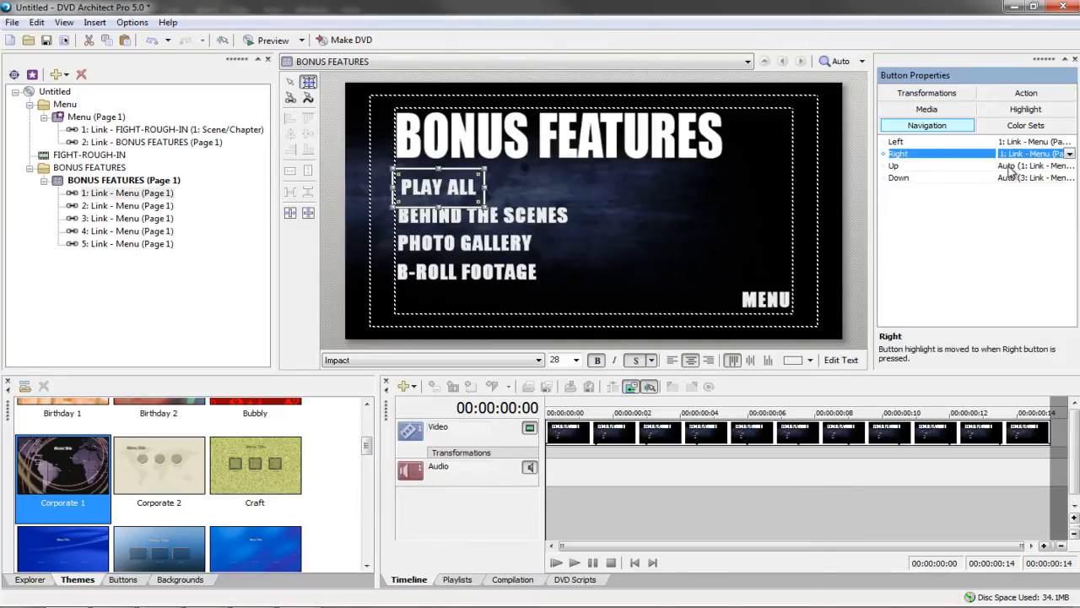
{"action": "left_click", "coordinate": [504, 281]}
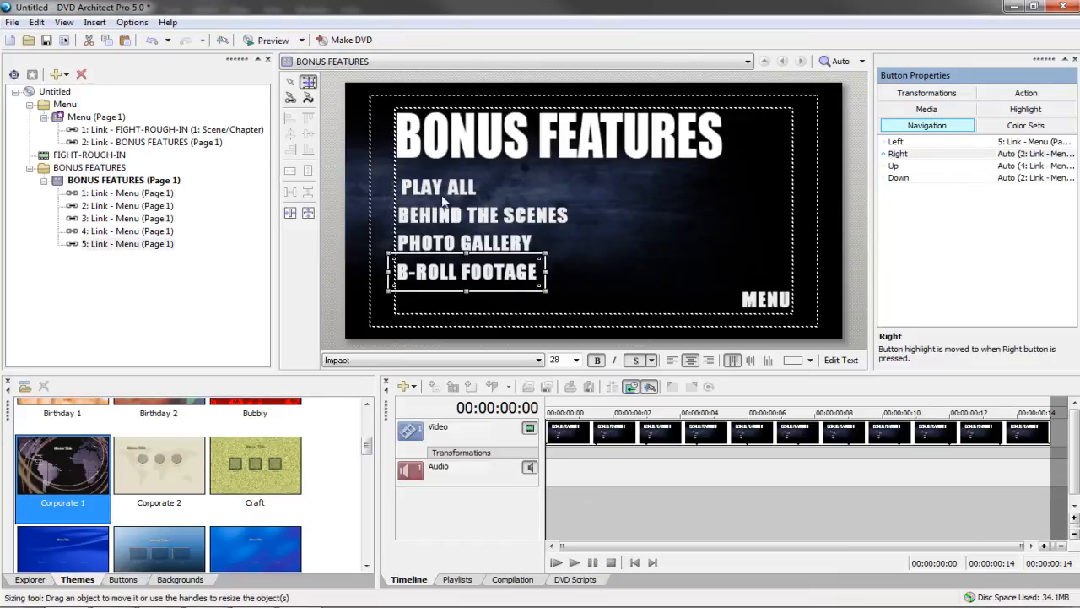
{"action": "left_click", "coordinate": [441, 185]}
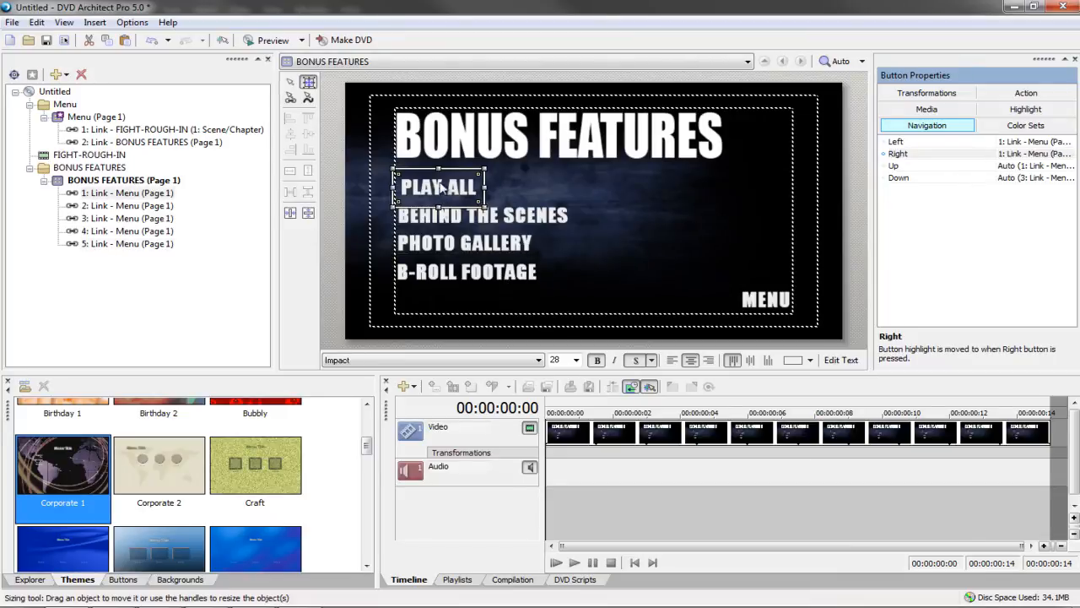
{"action": "left_click", "coordinate": [435, 272]}
{"action": "left_click", "coordinate": [428, 193]}
{"action": "left_click", "coordinate": [1010, 168]}
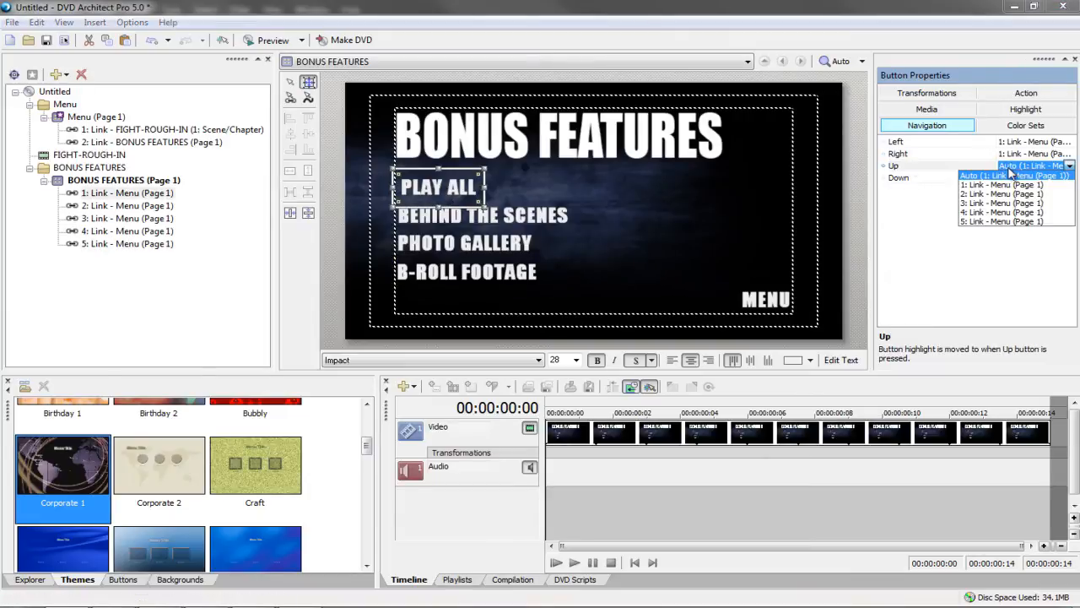
{"action": "left_click", "coordinate": [998, 222]}
Set PLAY ALL's Down navigation to link 3
{"action": "left_click", "coordinate": [519, 214]}
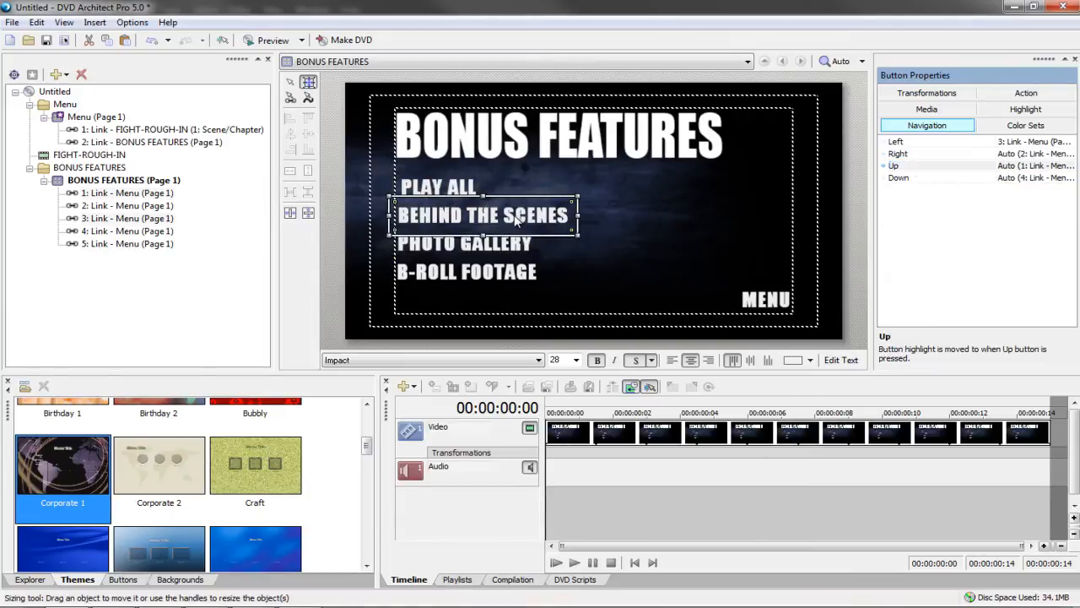
{"action": "left_click", "coordinate": [1025, 178]}
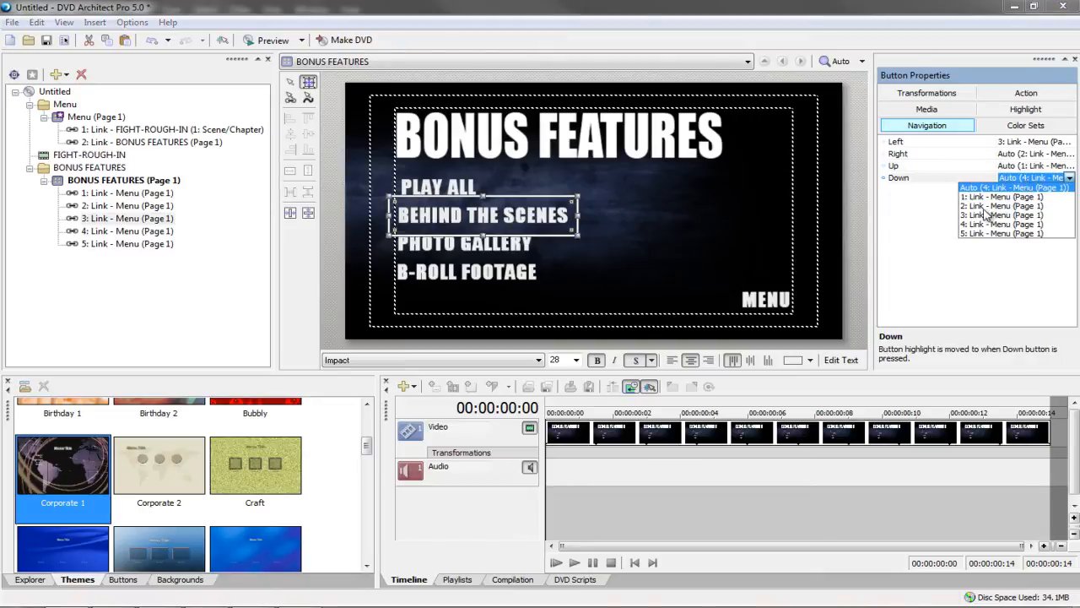
{"action": "left_click", "coordinate": [475, 184]}
{"action": "left_click", "coordinate": [1015, 178]}
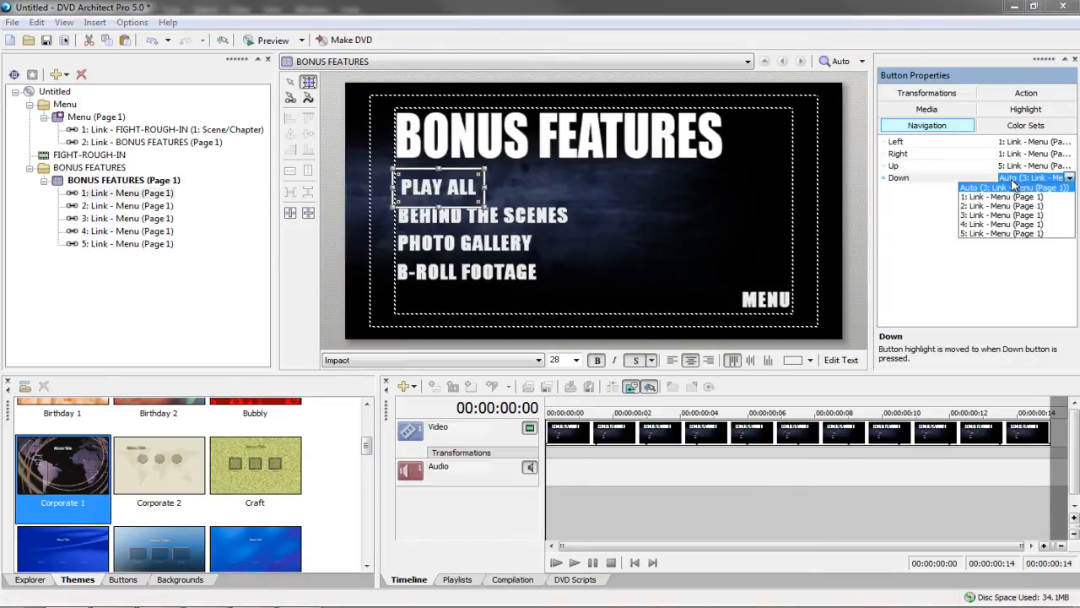
{"action": "left_click", "coordinate": [985, 215]}
Set BEHIND THE SCENES' Right navigation to link 3, leaving Left unchanged
{"action": "left_click", "coordinate": [510, 223]}
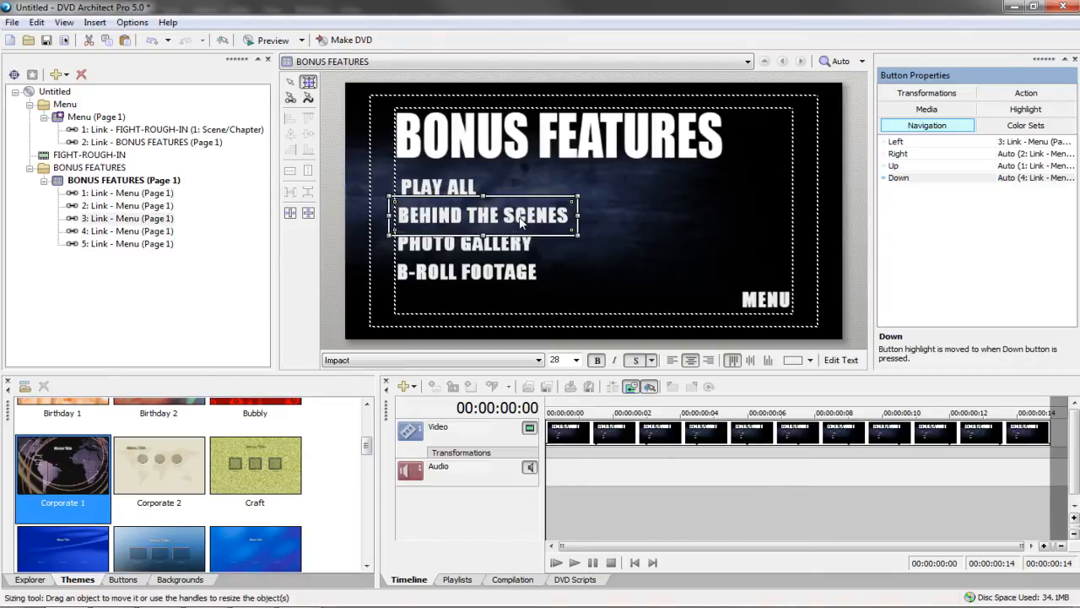
{"action": "left_click", "coordinate": [1015, 144]}
{"action": "left_click", "coordinate": [926, 250]}
{"action": "left_click", "coordinate": [1028, 155]}
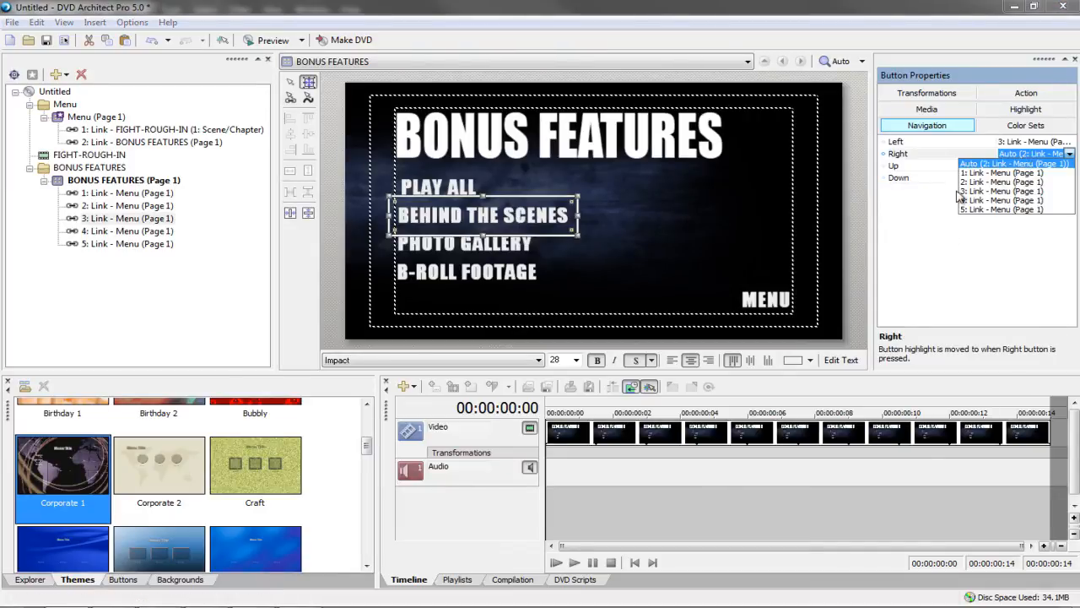
{"action": "left_click", "coordinate": [966, 196]}
{"action": "left_click", "coordinate": [462, 189]}
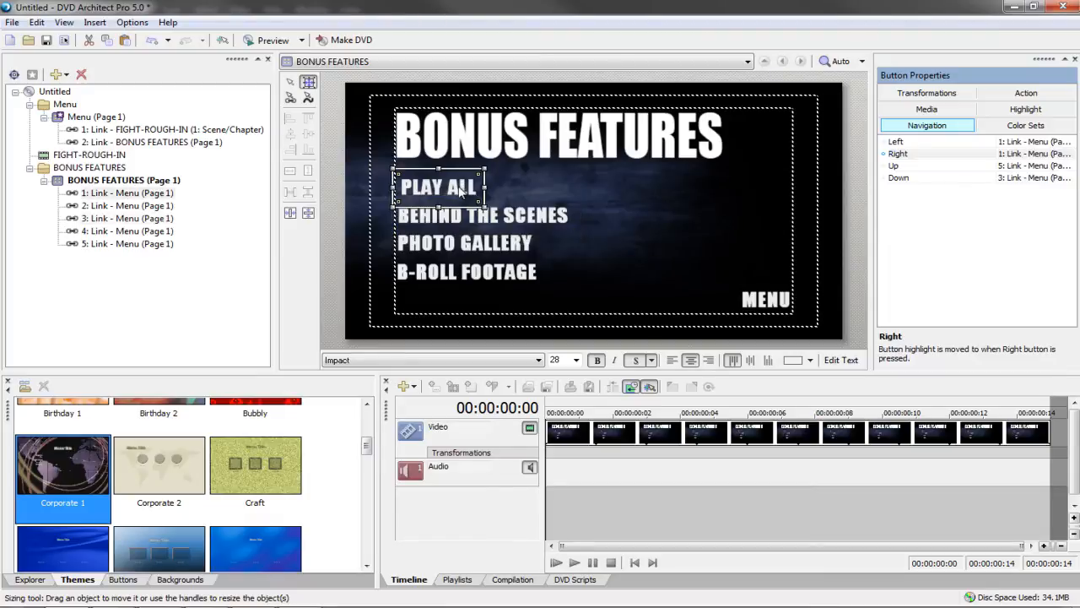
{"action": "left_click", "coordinate": [463, 217]}
{"action": "left_click", "coordinate": [457, 250]}
{"action": "left_click", "coordinate": [457, 218]}
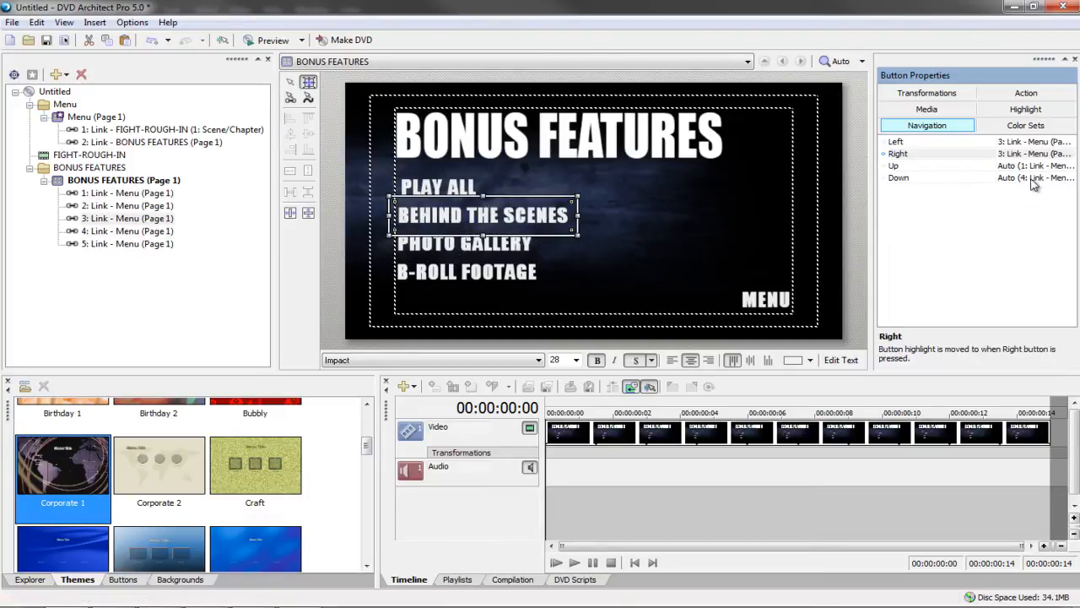
Set PHOTO GALLERY's Right navigation to link 4
{"action": "left_click", "coordinate": [456, 245]}
{"action": "left_click", "coordinate": [1017, 154]}
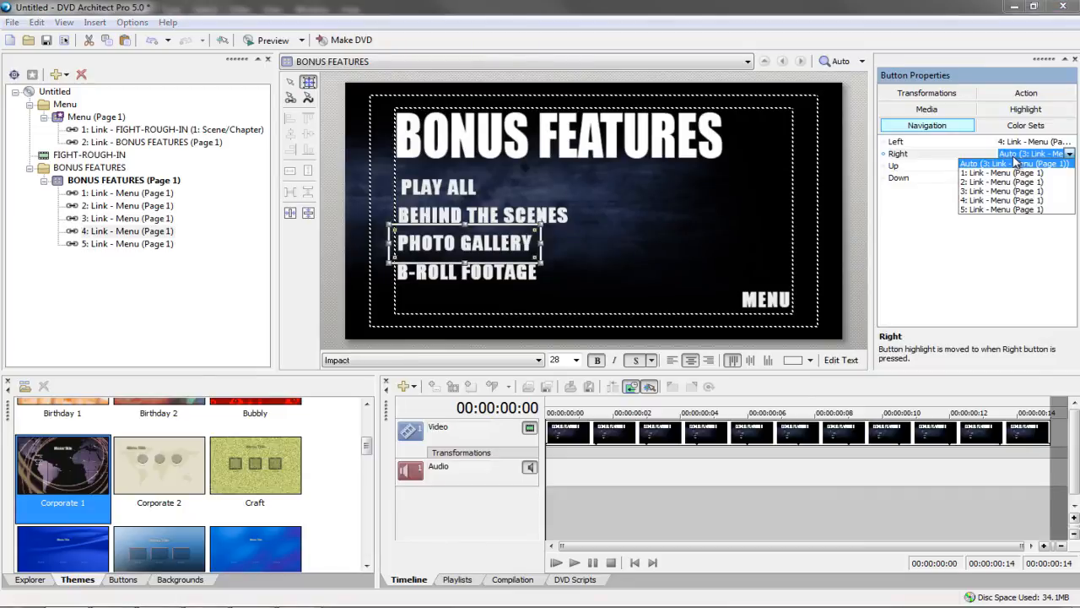
{"action": "left_click", "coordinate": [983, 191]}
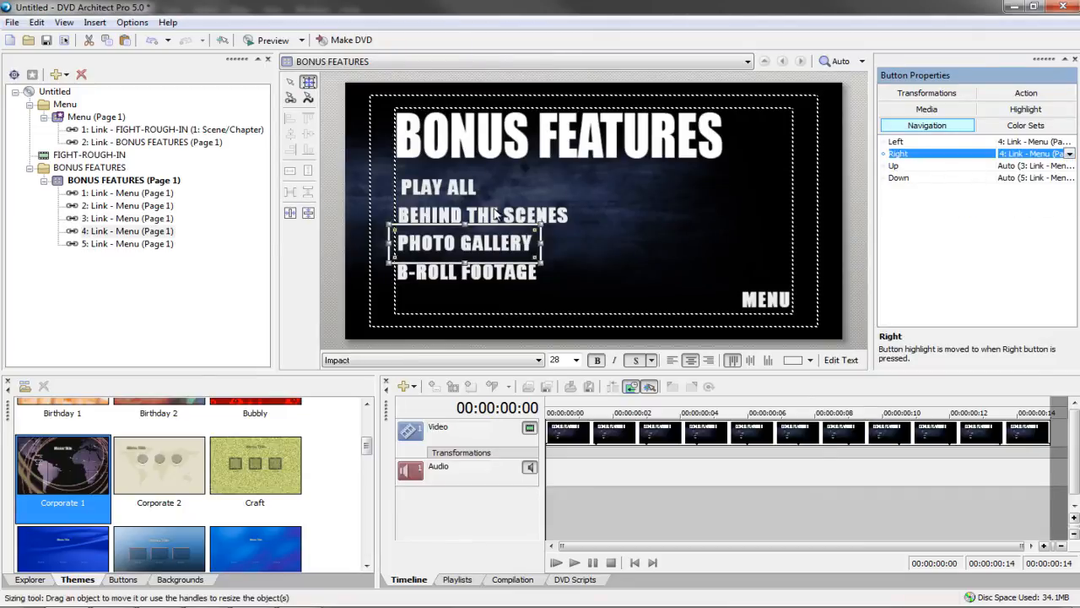
{"action": "left_click", "coordinate": [504, 213]}
{"action": "left_click", "coordinate": [470, 248]}
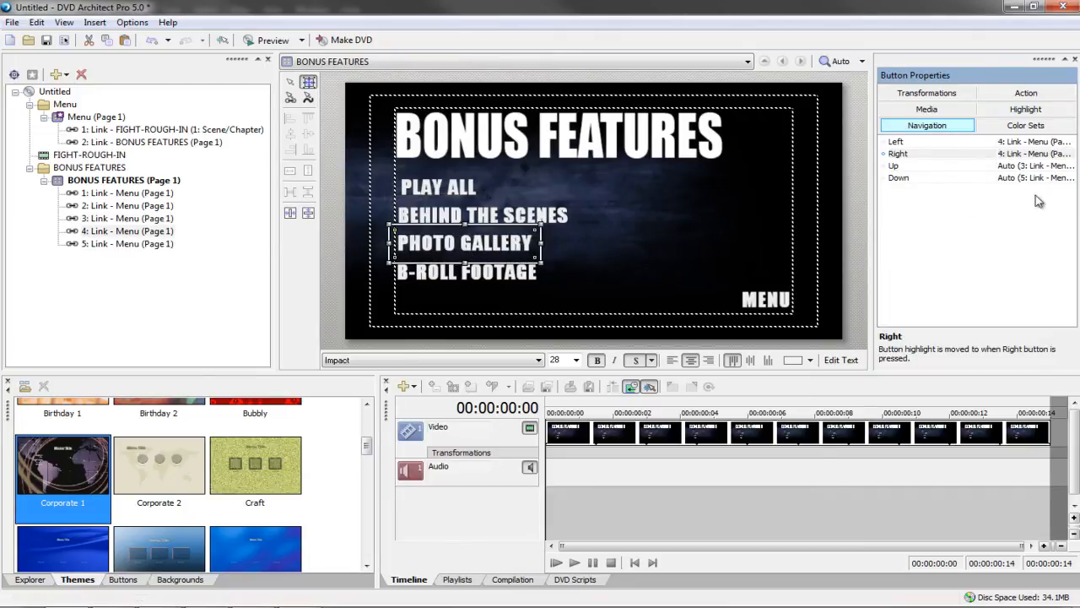
Set B-ROLL FOOTAGE's Right navigation to link 5
{"action": "left_click", "coordinate": [466, 275]}
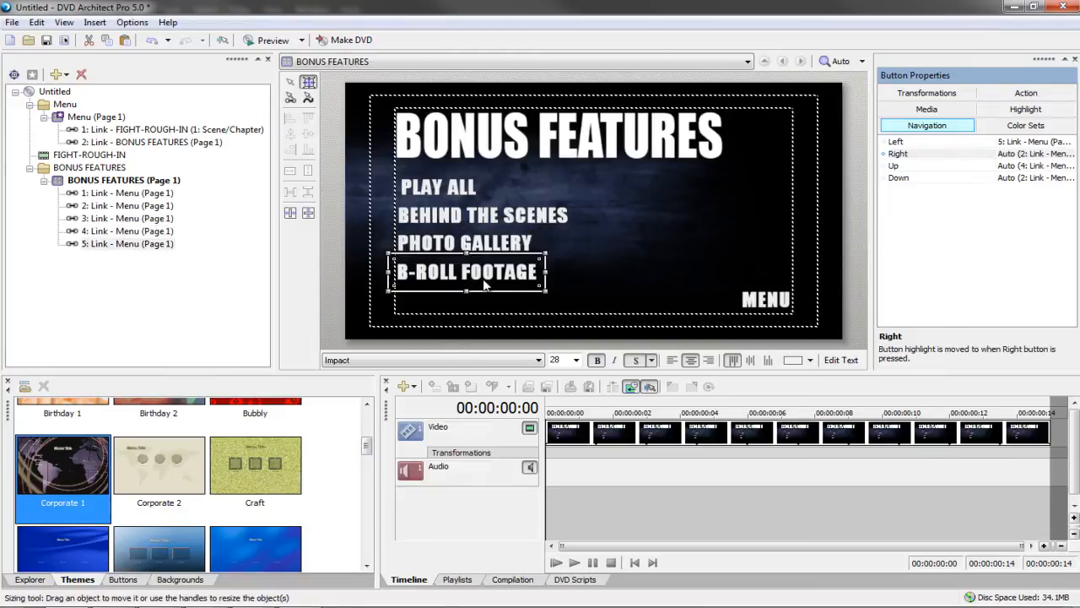
{"action": "left_click", "coordinate": [1017, 155]}
{"action": "left_click", "coordinate": [984, 201]}
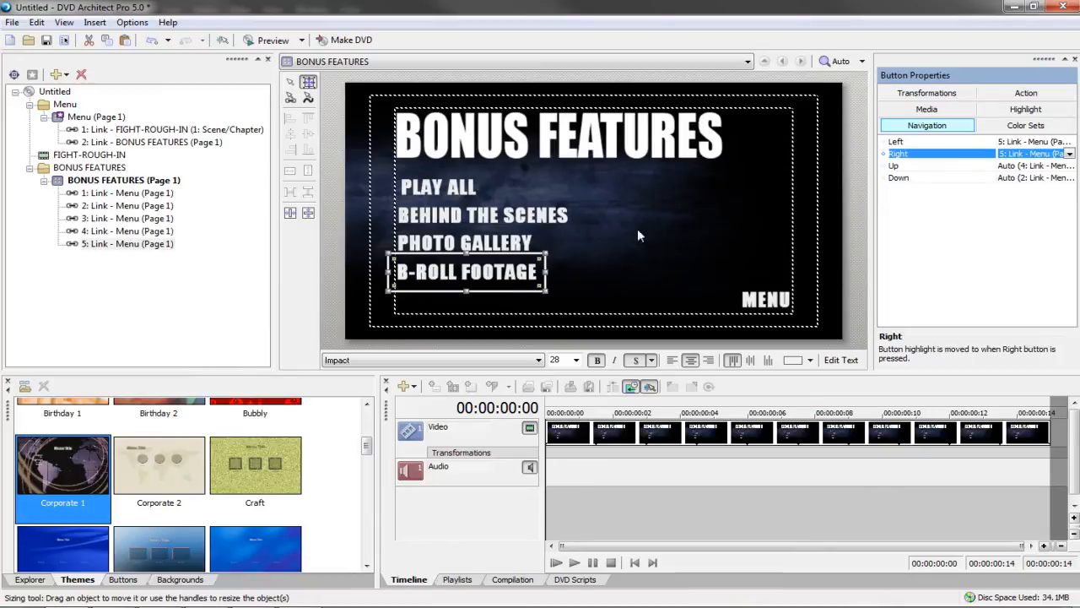
{"action": "left_click", "coordinate": [496, 245]}
{"action": "left_click", "coordinate": [479, 270]}
Change B-ROLL FOOTAGE's Right navigation to link 2
{"action": "left_click", "coordinate": [751, 300]}
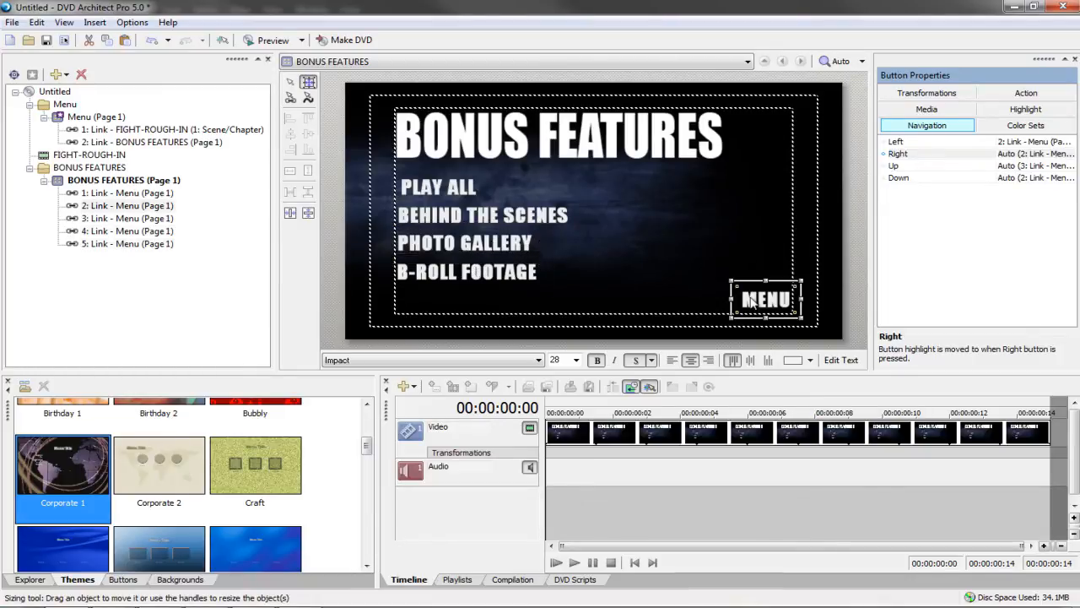
{"action": "left_click", "coordinate": [507, 282]}
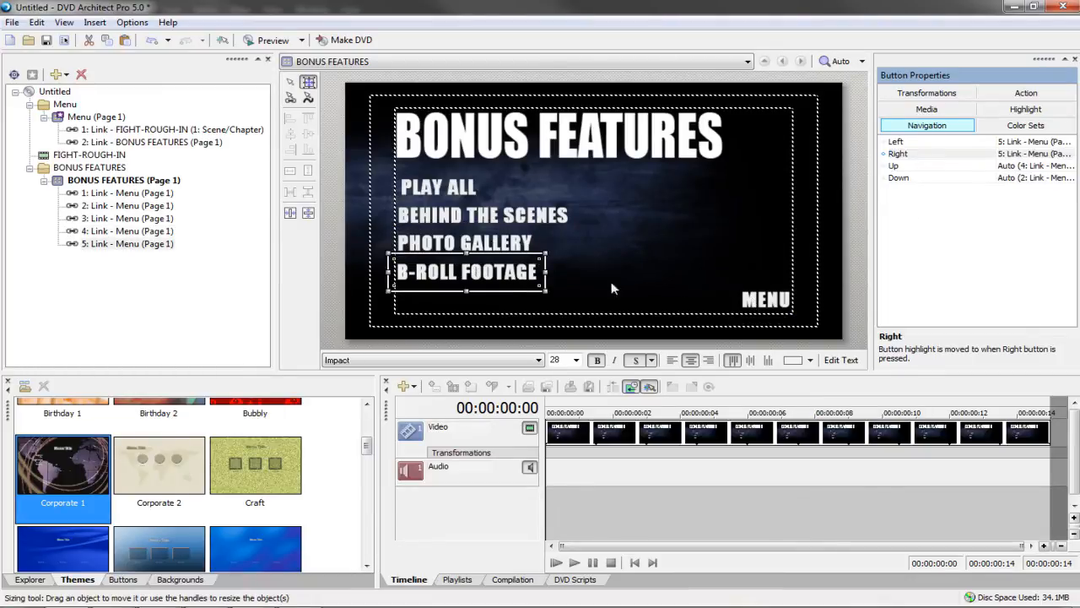
{"action": "left_click", "coordinate": [1019, 158]}
{"action": "left_click", "coordinate": [970, 181]}
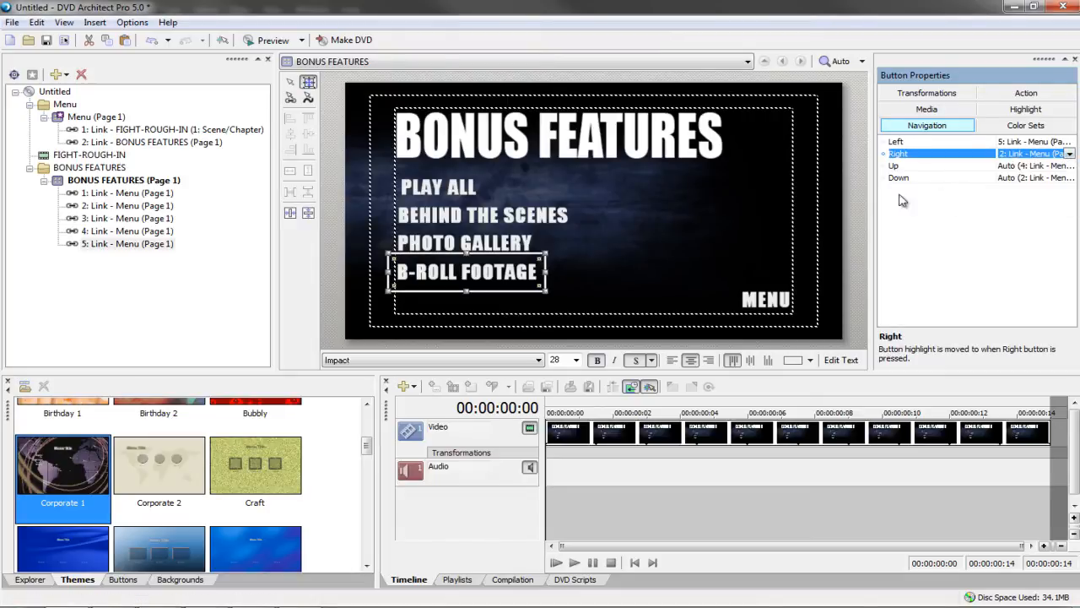
{"action": "left_click", "coordinate": [755, 216]}
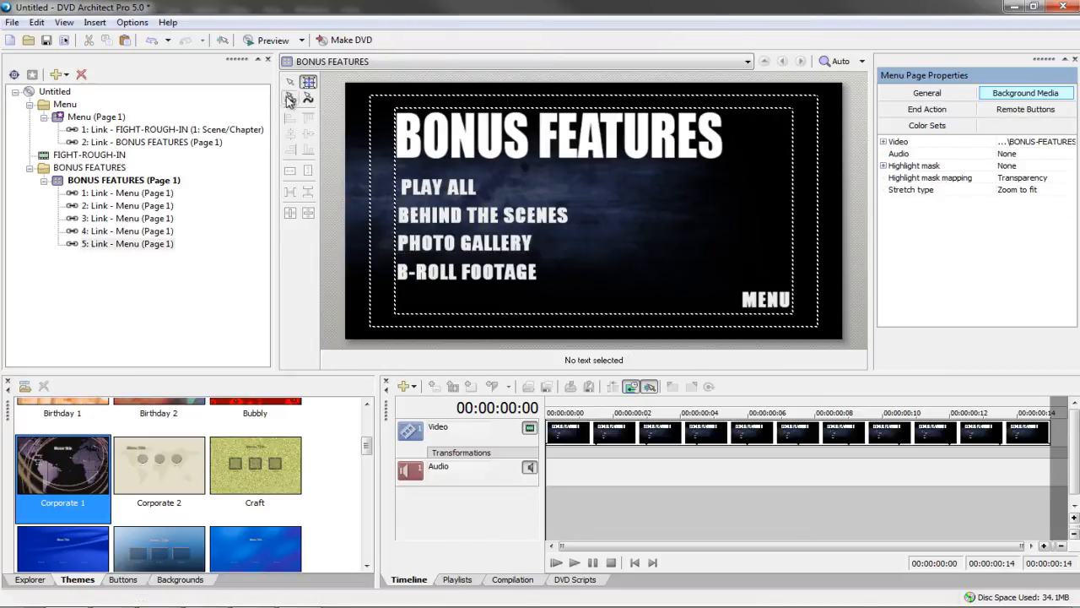
Set the MENU button's Left navigation to link 5 and pick a new Up target
{"action": "left_click", "coordinate": [747, 296]}
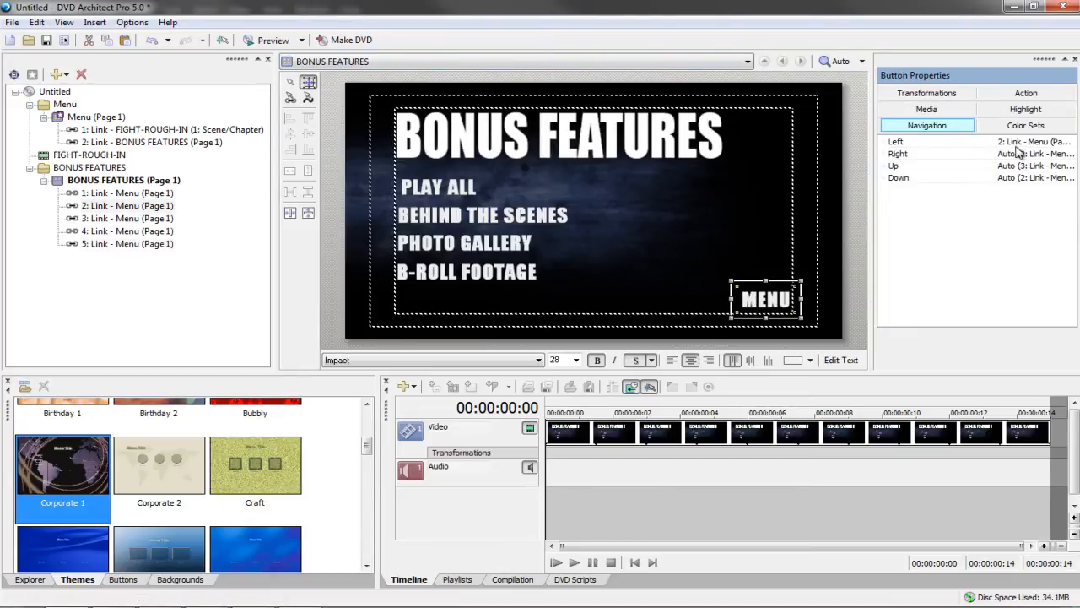
{"action": "left_click", "coordinate": [498, 276]}
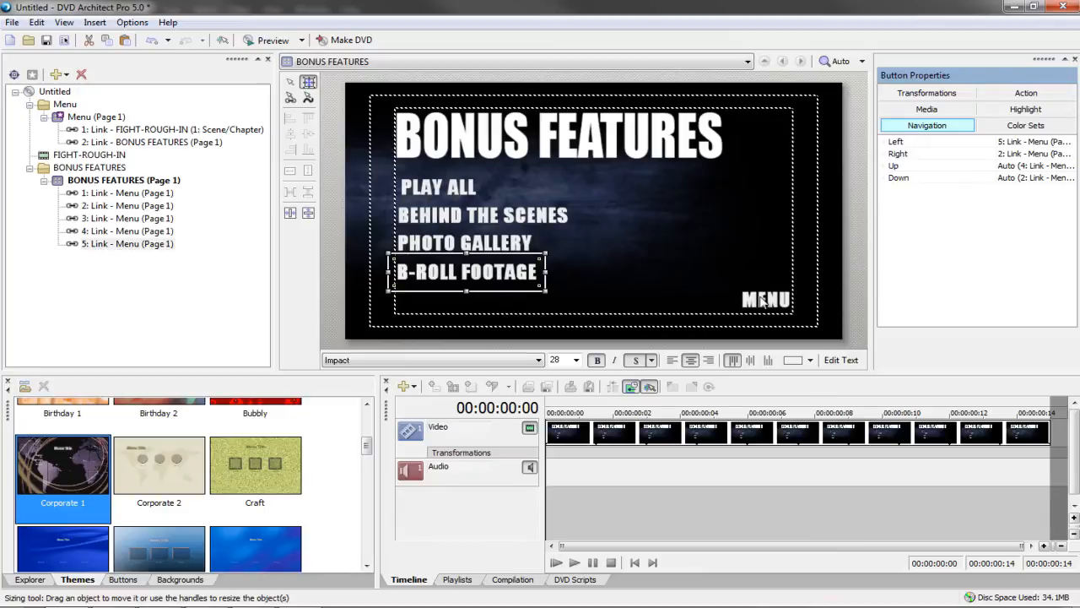
{"action": "left_click", "coordinate": [762, 299]}
{"action": "left_click", "coordinate": [1009, 143]}
{"action": "left_click", "coordinate": [968, 201]}
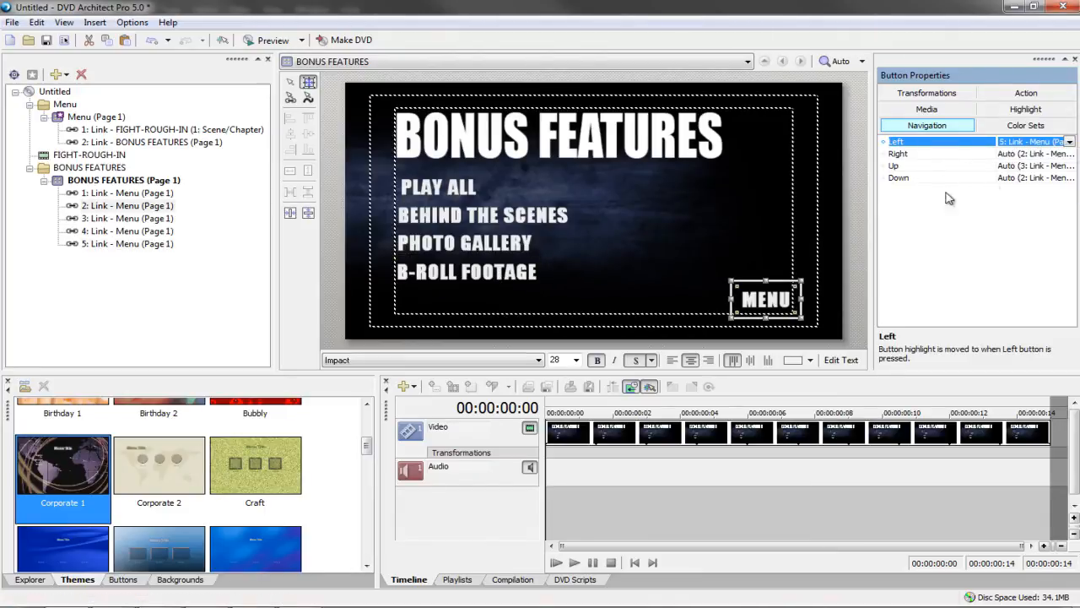
{"action": "left_click", "coordinate": [1015, 166]}
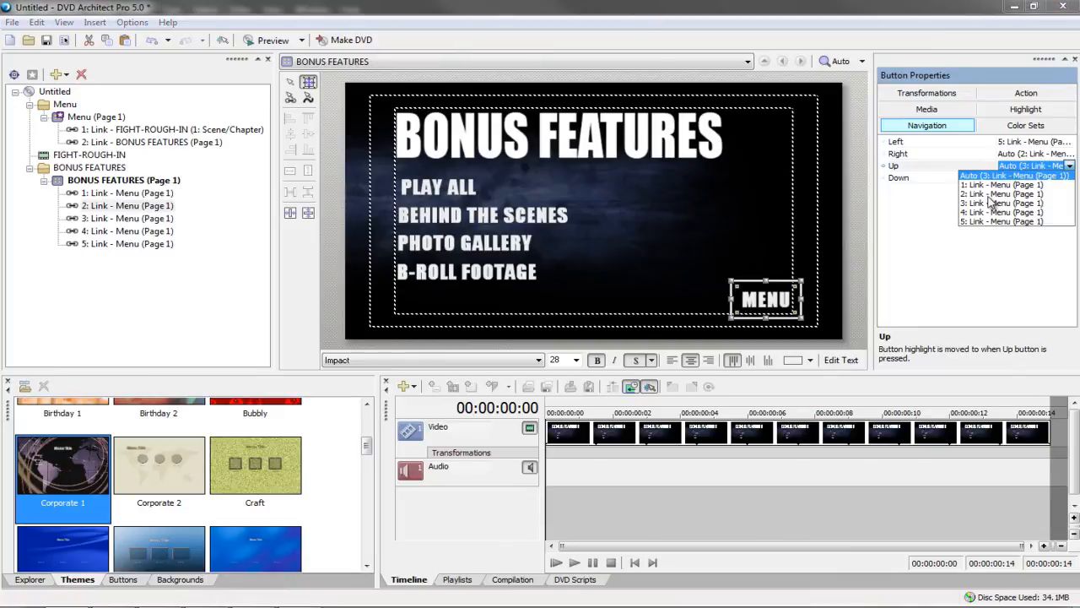
{"action": "left_click", "coordinate": [992, 202]}
{"action": "left_click", "coordinate": [730, 239]}
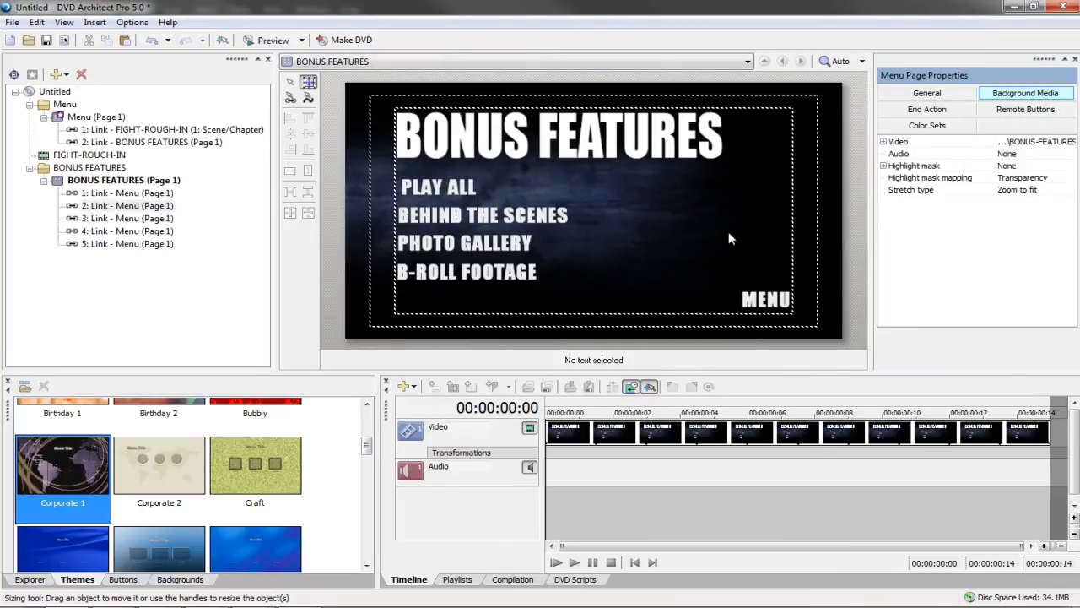
{"action": "left_click", "coordinate": [267, 39]}
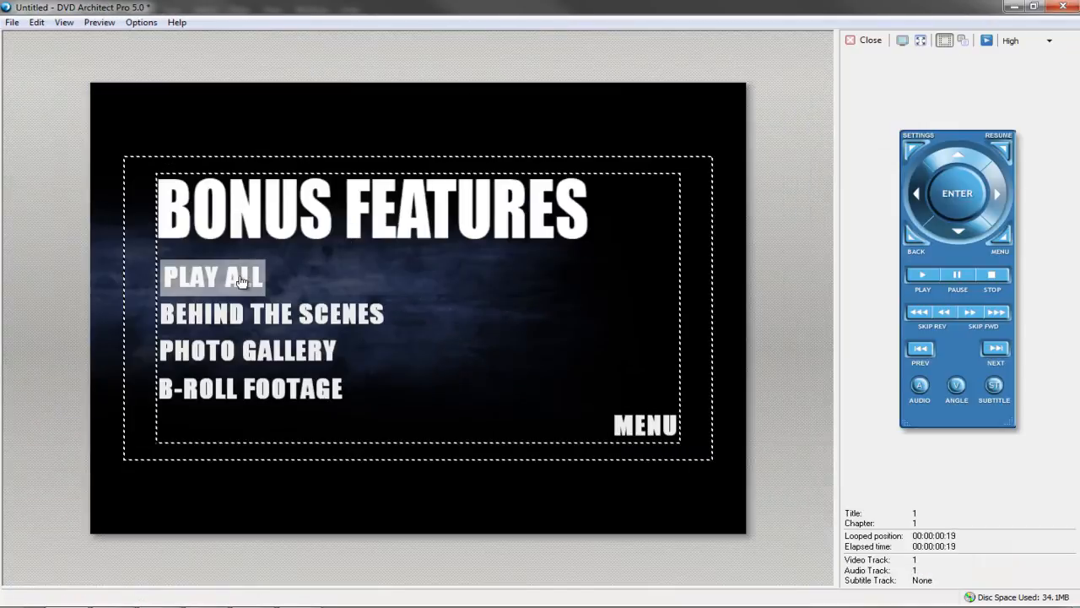
{"action": "key", "text": "Up"}
{"action": "key", "text": "Up"}
{"action": "key", "text": "Up"}
{"action": "key", "text": "Up"}
{"action": "key", "text": "Up"}
{"action": "key", "text": "Up"}
{"action": "key", "text": "Up"}
{"action": "key", "text": "Up"}
{"action": "key", "text": "Up"}
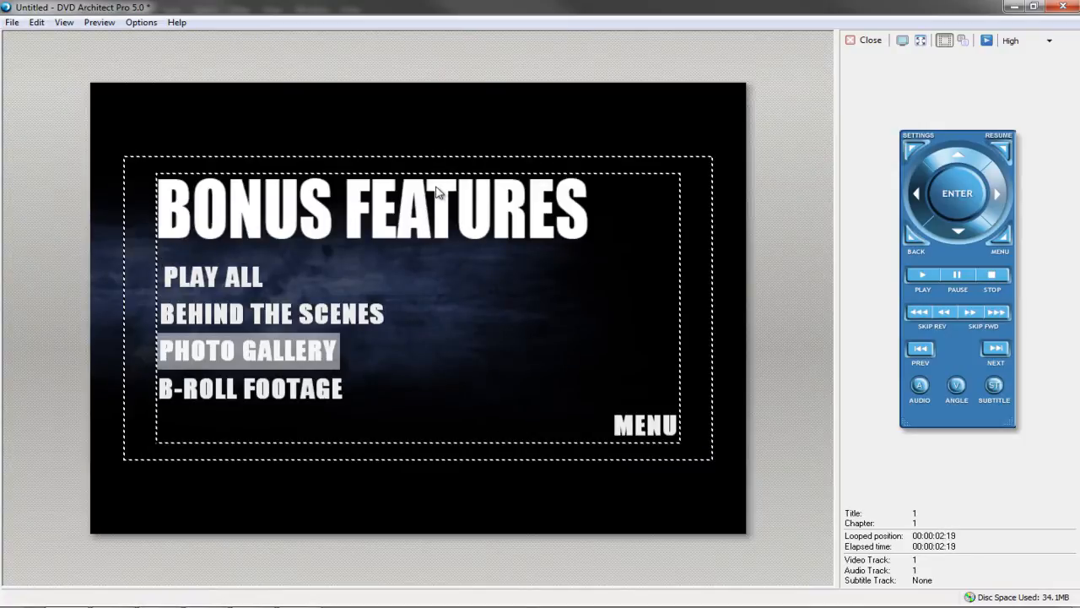
{"action": "key", "text": "Up"}
{"action": "key", "text": "Up"}
{"action": "key", "text": "Up"}
{"action": "key", "text": "Up"}
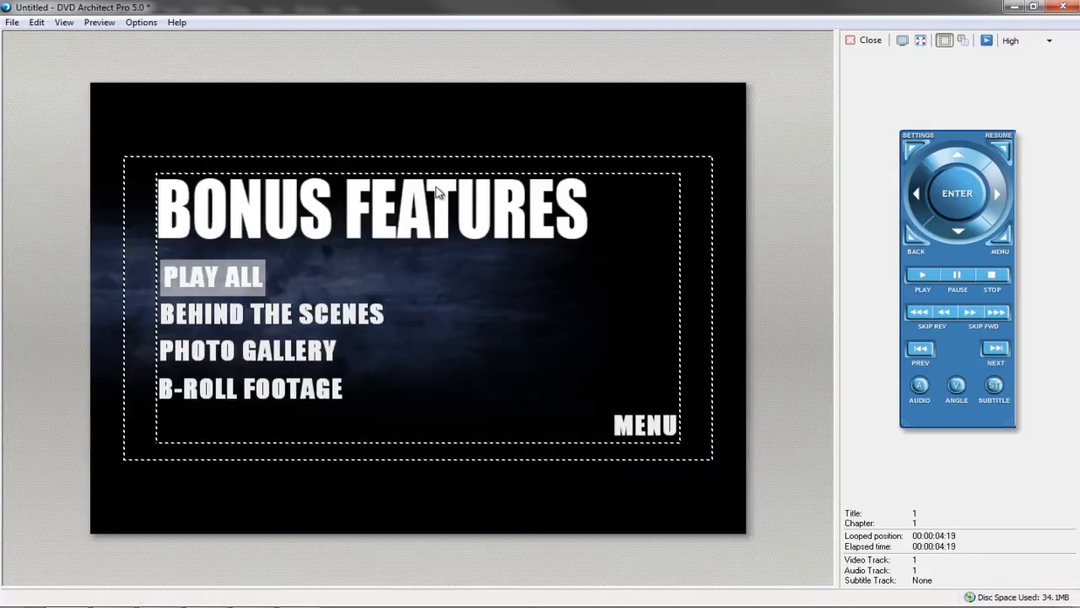
{"action": "key", "text": "Right"}
{"action": "key", "text": "Right"}
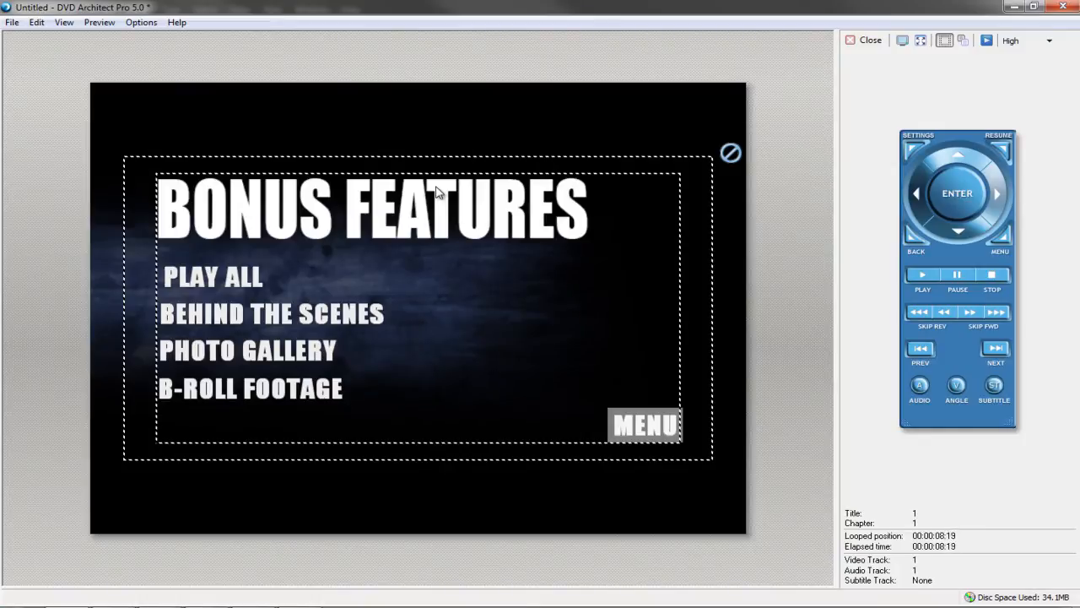
{"action": "key", "text": "Left"}
{"action": "key", "text": "Left"}
{"action": "key", "text": "Left"}
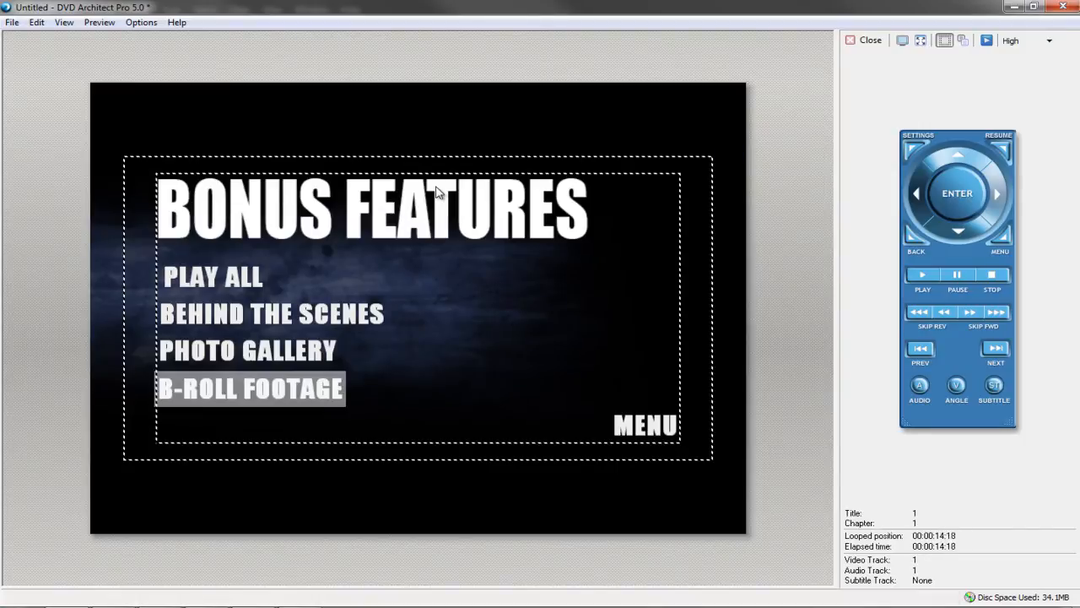
{"action": "key", "text": "Right"}
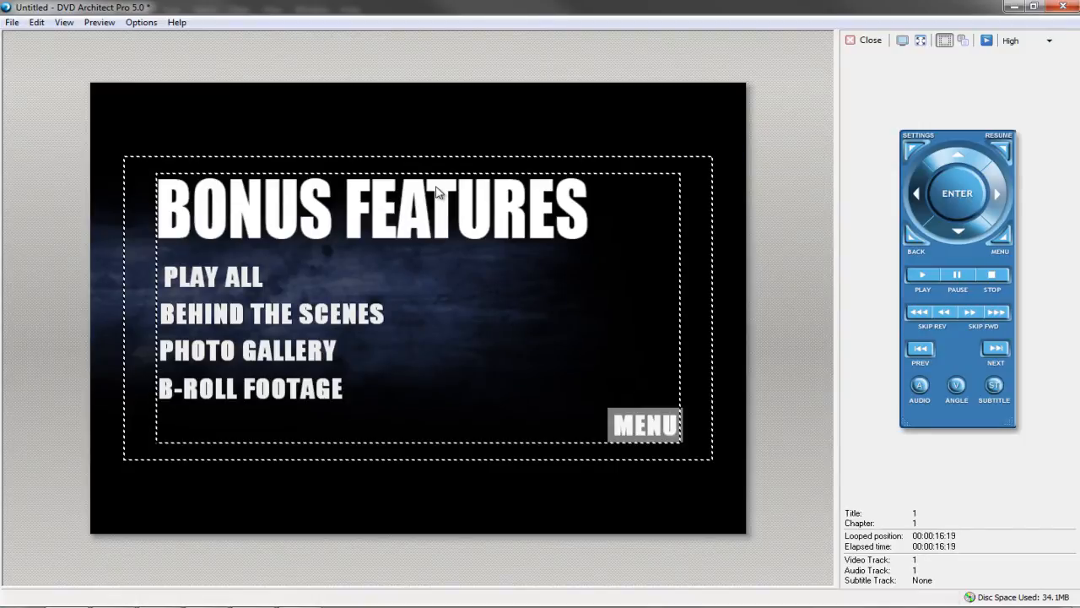
{"action": "key", "text": "Left"}
{"action": "key", "text": "Up"}
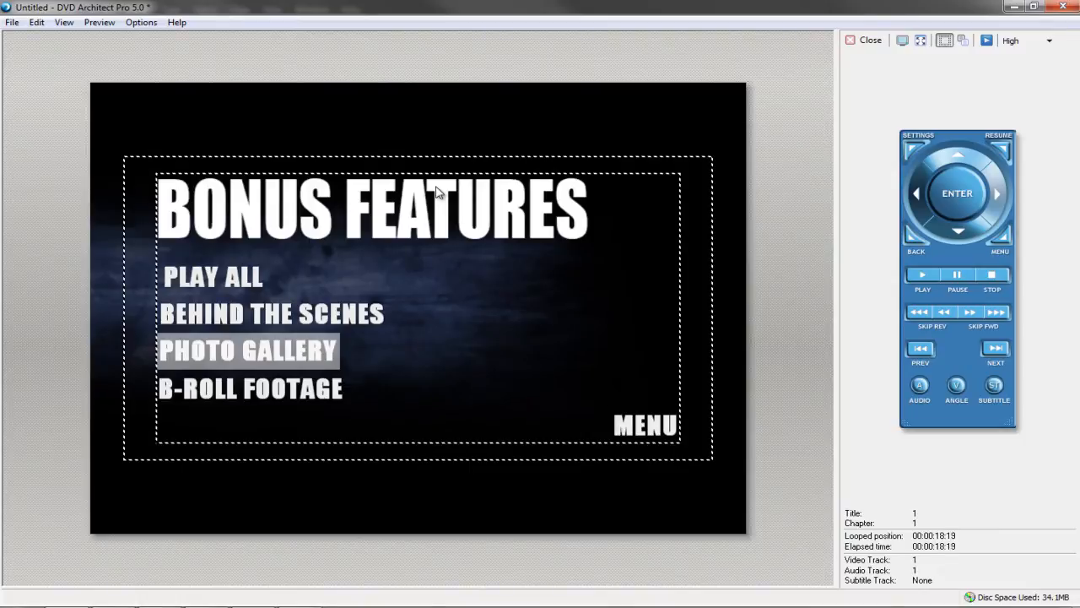
{"action": "key", "text": "Up"}
{"action": "key", "text": "Up"}
{"action": "key", "text": "Down"}
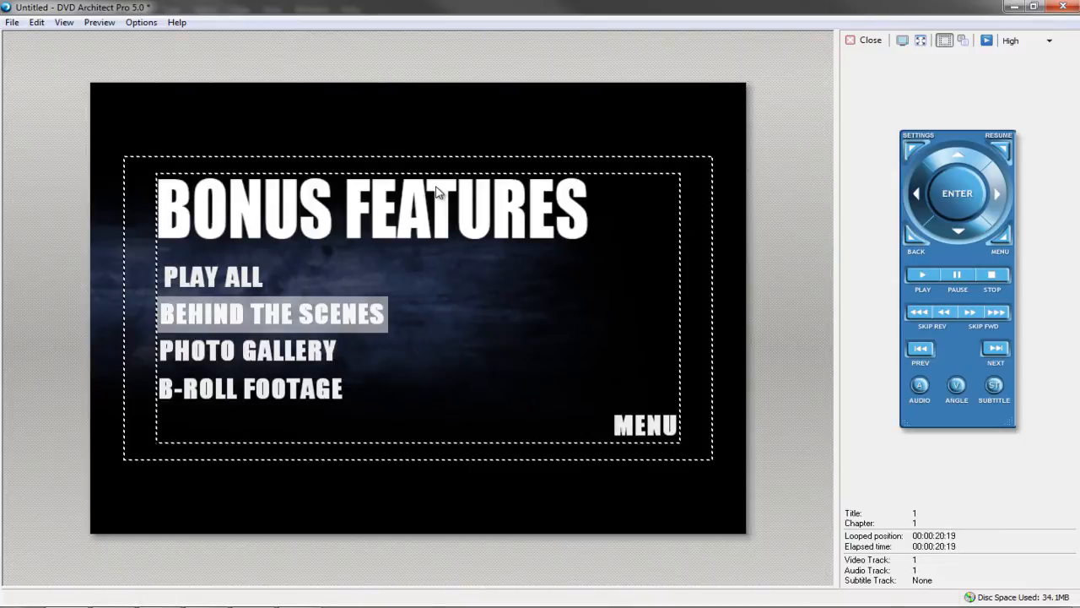
{"action": "key", "text": "Down"}
{"action": "key", "text": "Up"}
{"action": "key", "text": "Up"}
{"action": "key", "text": "Down"}
{"action": "key", "text": "Down"}
{"action": "key", "text": "Down"}
{"action": "key", "text": "Right"}
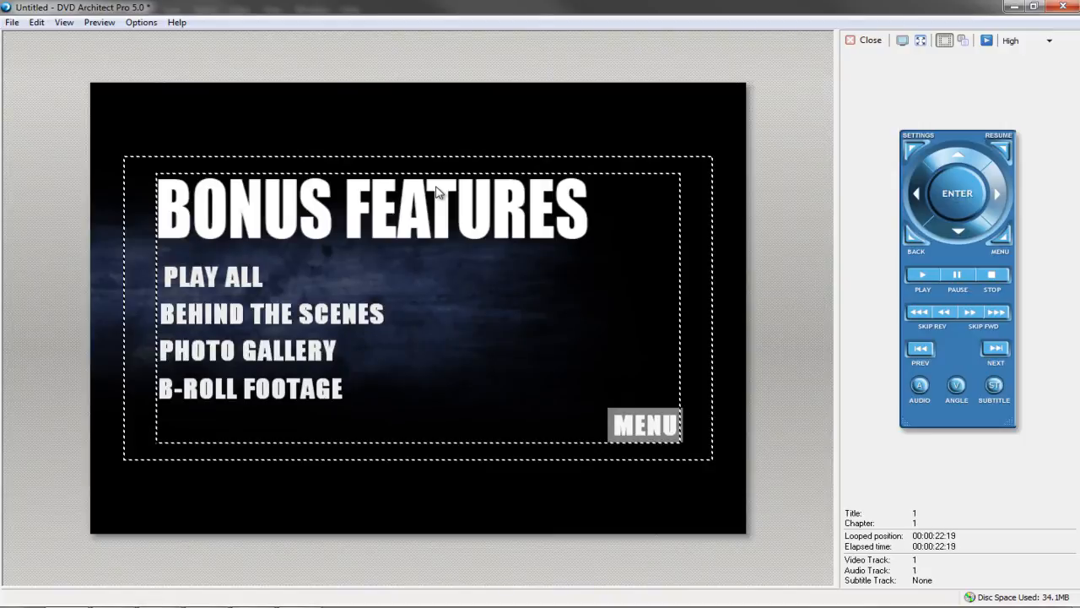
{"action": "key", "text": "Right"}
{"action": "left_click", "coordinate": [869, 40]}
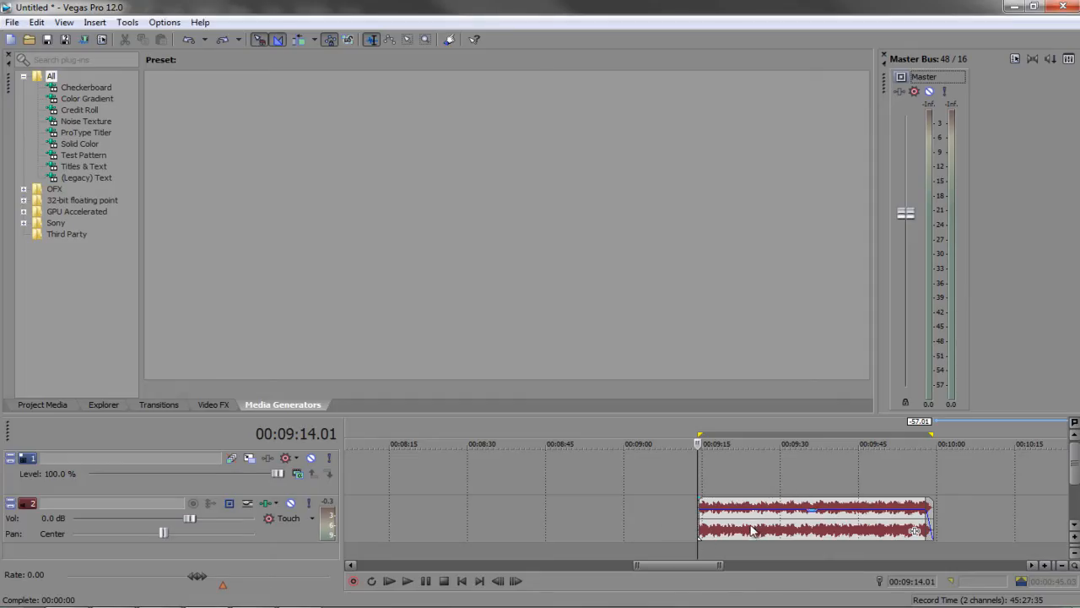
Extend the music clip, split it at 00:09:14, delete the tail, and trim to 00:09:09.01 with a fade-out
{"action": "left_click_drag", "start_coordinate": [699, 532], "coordinate": [438, 541]}
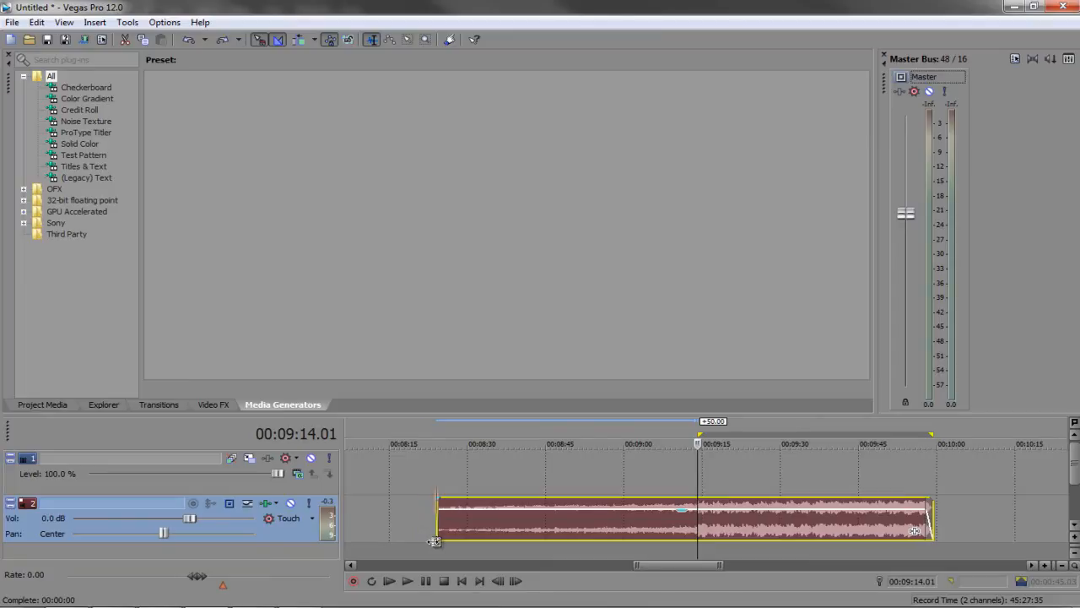
{"action": "key", "text": "s"}
{"action": "left_click", "coordinate": [716, 523]}
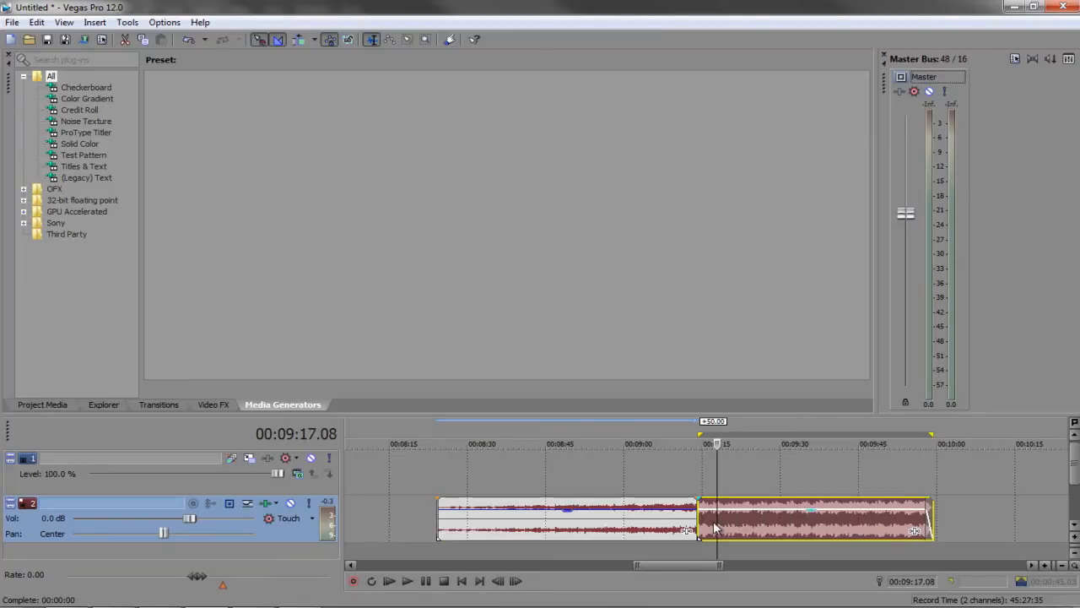
{"action": "key", "text": "Delete"}
{"action": "double_click", "coordinate": [655, 507]}
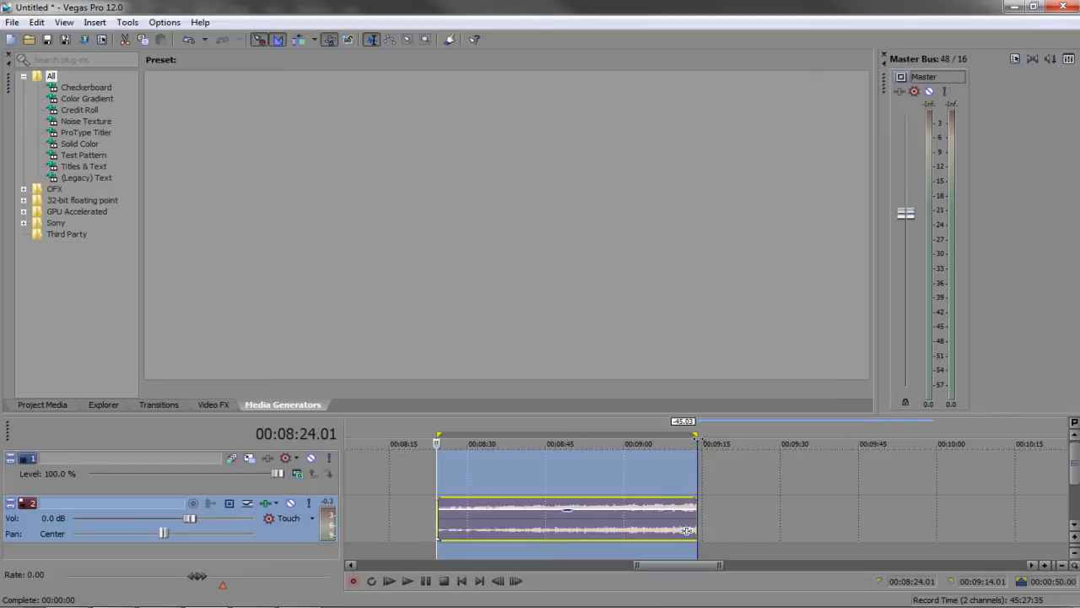
{"action": "left_click_drag", "start_coordinate": [695, 435], "coordinate": [671, 435]}
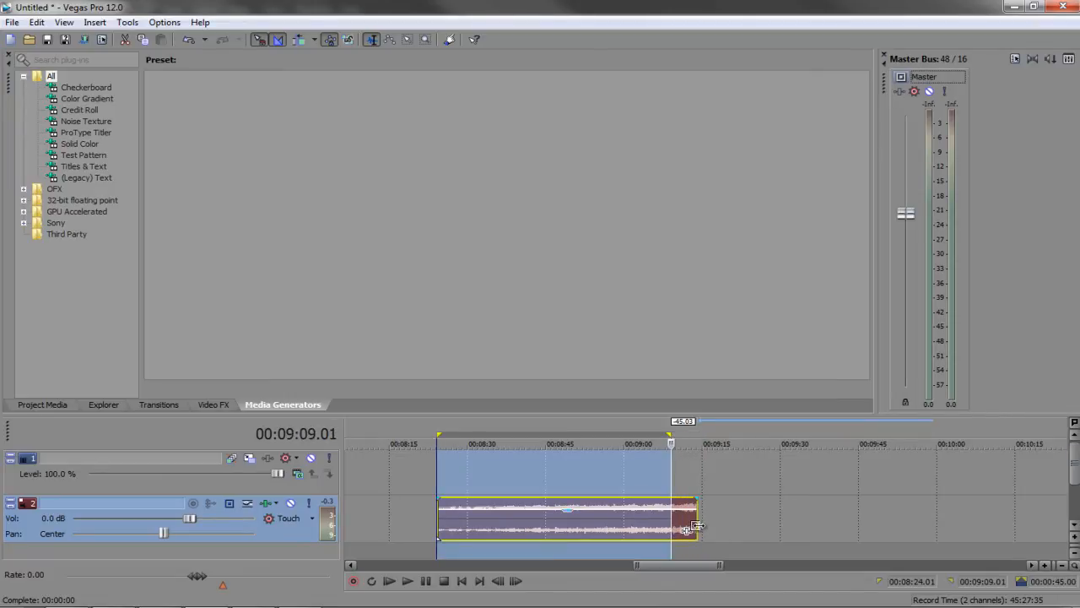
{"action": "mouse_move", "coordinate": [698, 525]}
{"action": "left_mouse_down"}
{"action": "mouse_move", "coordinate": [671, 525]}
{"action": "mouse_move", "coordinate": [668, 513]}
{"action": "left_mouse_up"}
{"action": "right_click", "coordinate": [668, 512]}
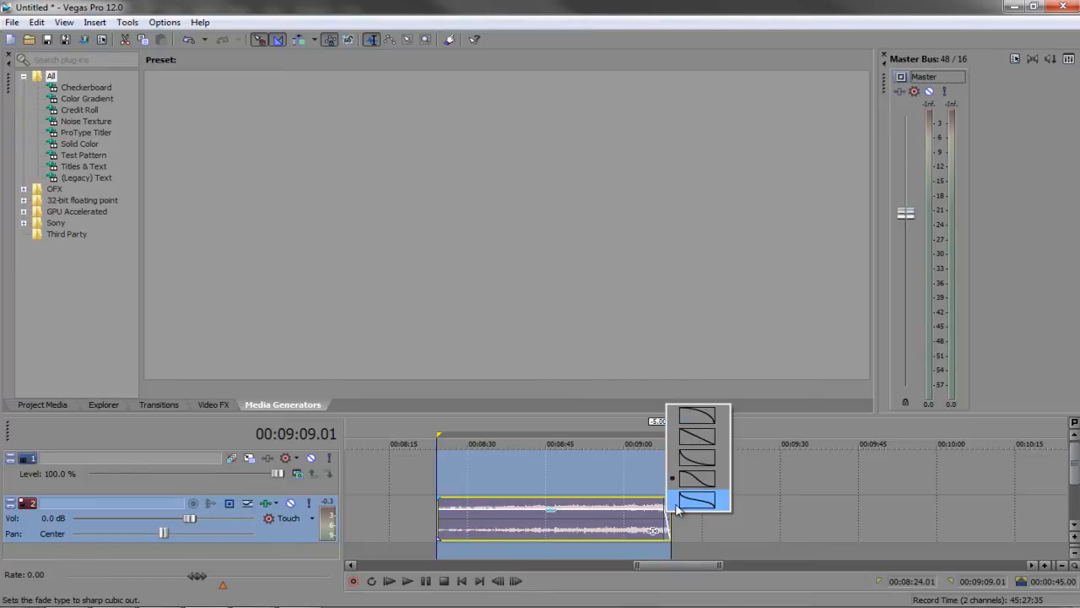
{"action": "left_click", "coordinate": [443, 515]}
Play the trimmed music from 00:08:45 and look through the clip's options
{"action": "scroll", "coordinate": [443, 515], "scroll_direction": "up", "scroll_amount": 4}
{"action": "scroll", "coordinate": [726, 522], "scroll_direction": "down", "scroll_amount": 5}
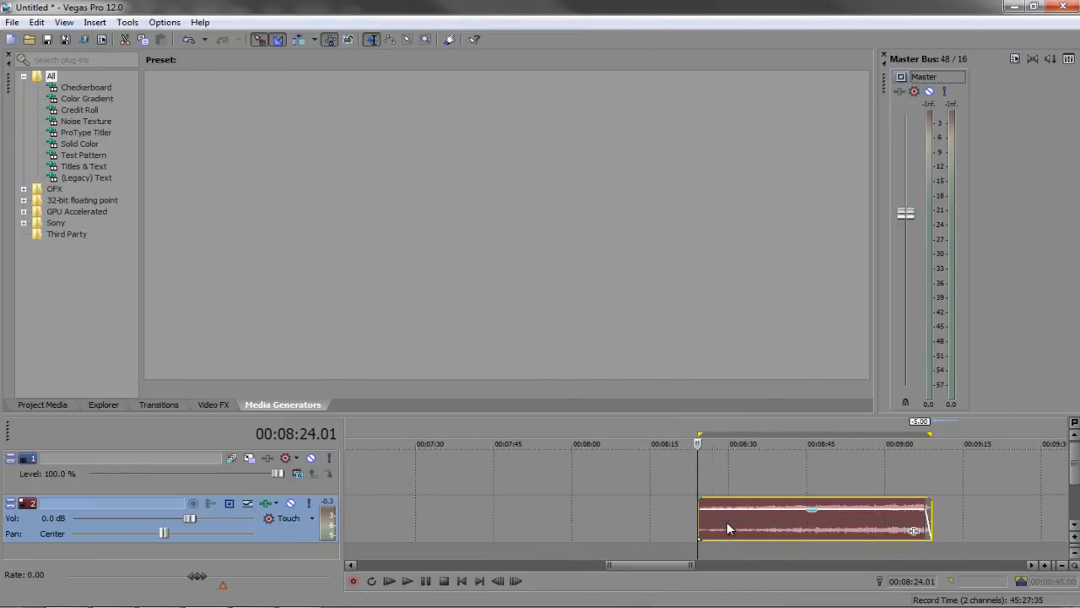
{"action": "left_click", "coordinate": [734, 479]}
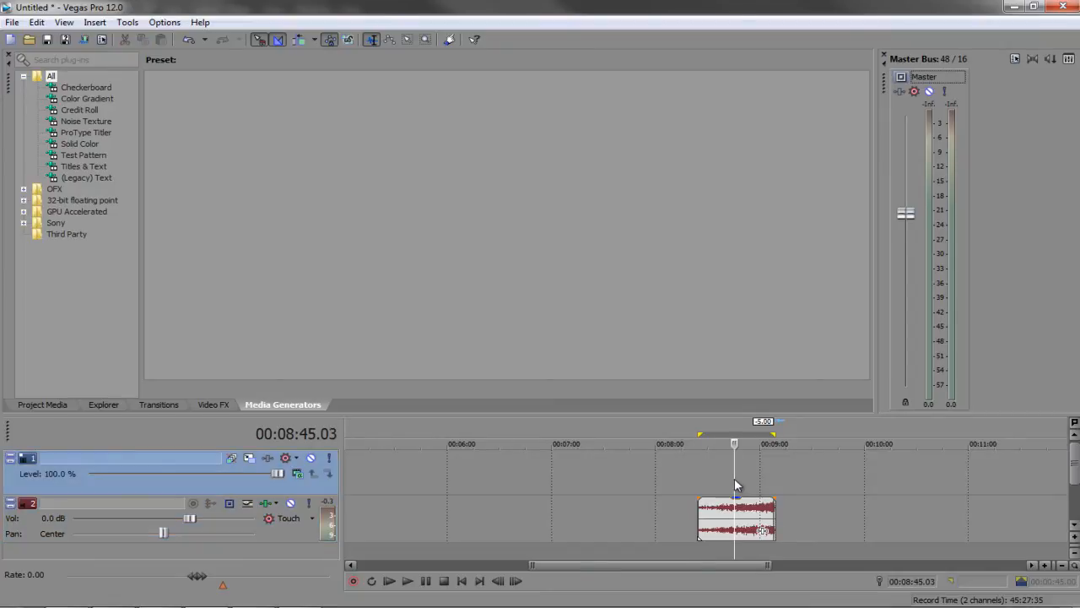
{"action": "scroll", "coordinate": [734, 478], "scroll_direction": "up", "scroll_amount": 3}
{"action": "key", "text": "space"}
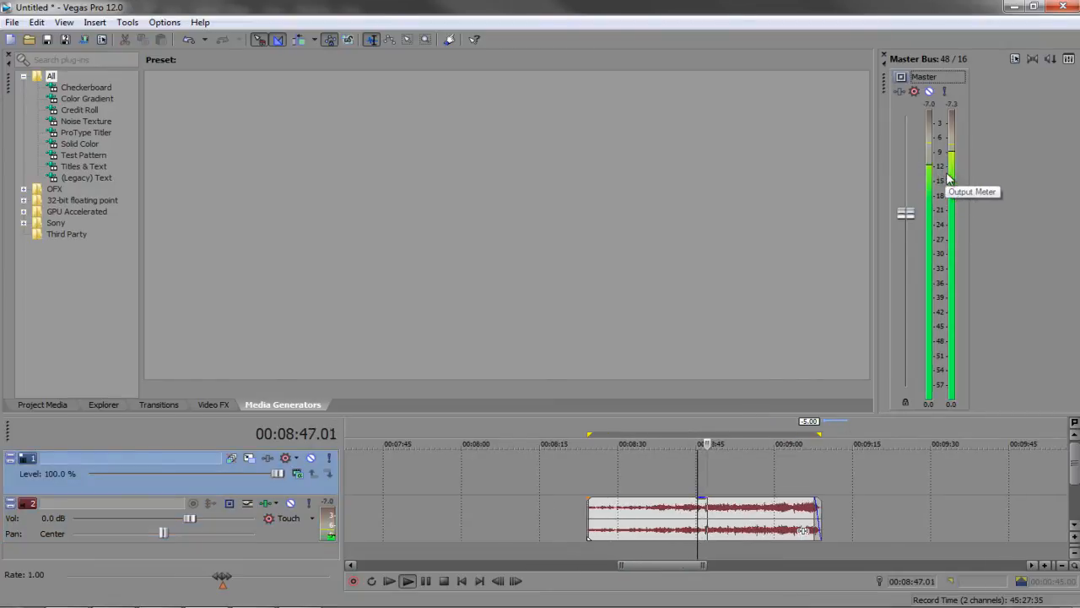
{"action": "key", "text": "Return"}
{"action": "right_click", "coordinate": [752, 536]}
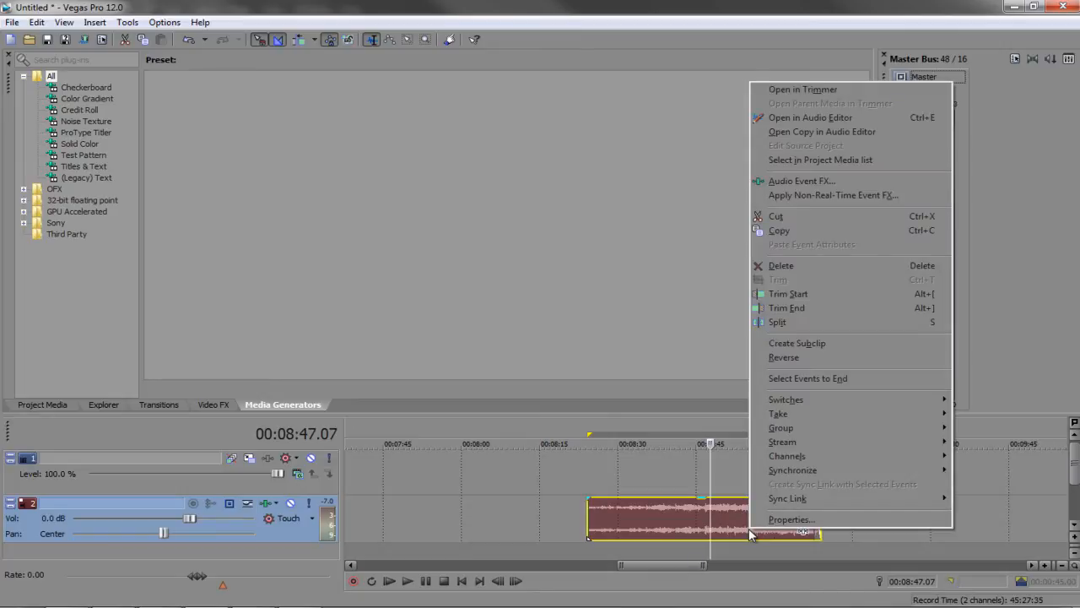
{"action": "right_click", "coordinate": [722, 532]}
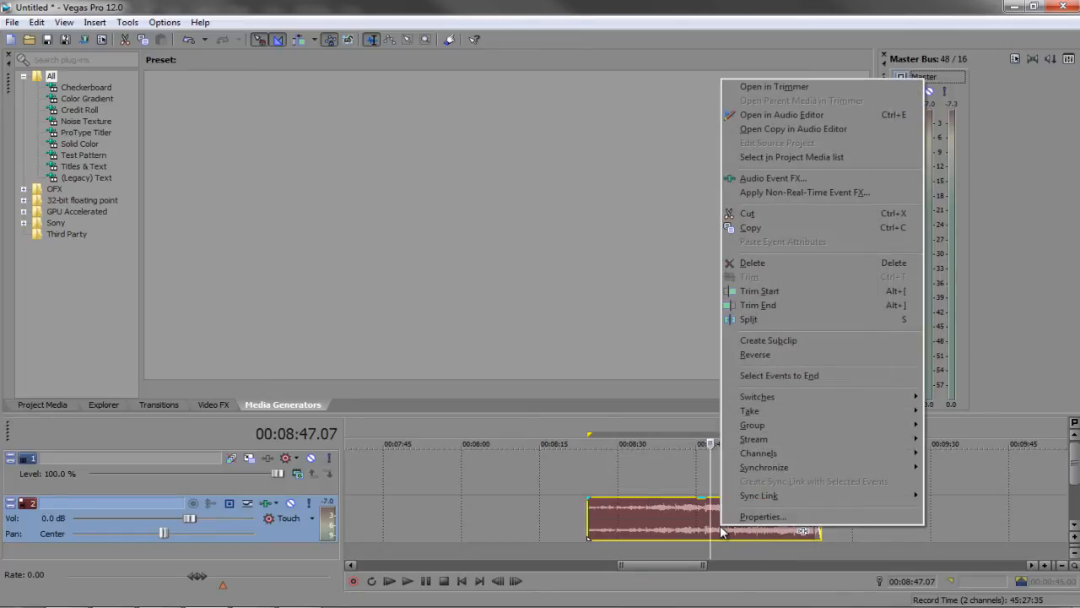
{"action": "key", "text": "h"}
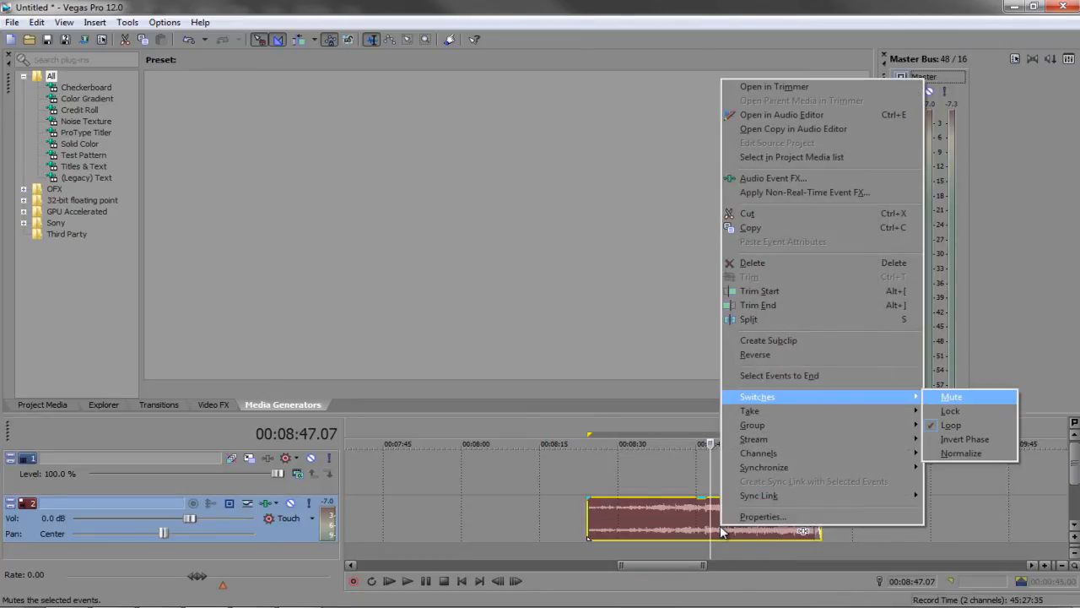
{"action": "key", "text": "Escape"}
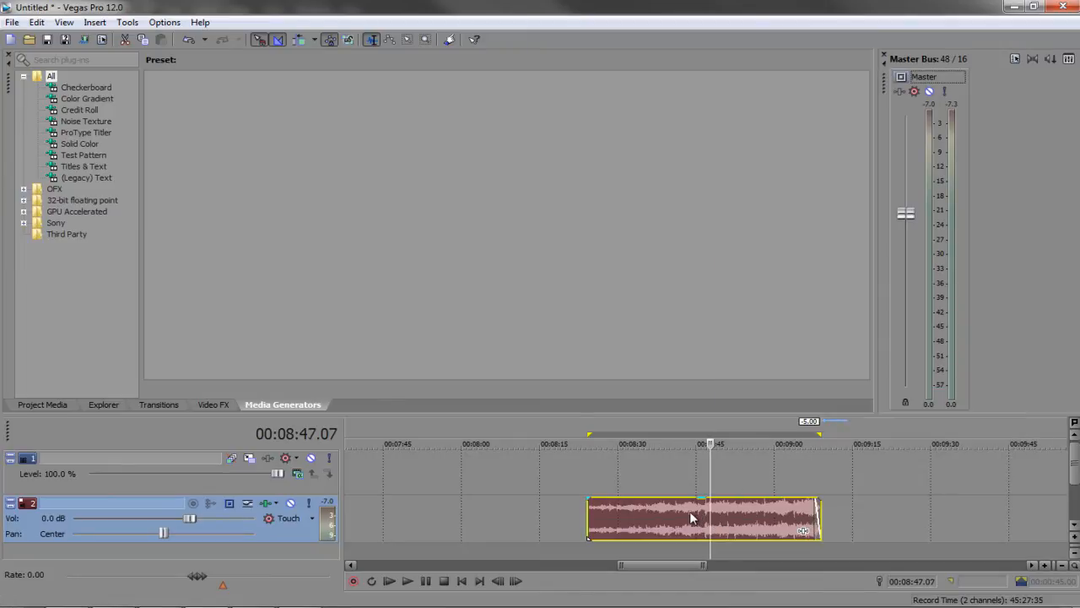
Replay the clip from 00:08:44, then its ending from 00:09:03
{"action": "left_click", "coordinate": [689, 510]}
{"action": "key", "text": "space"}
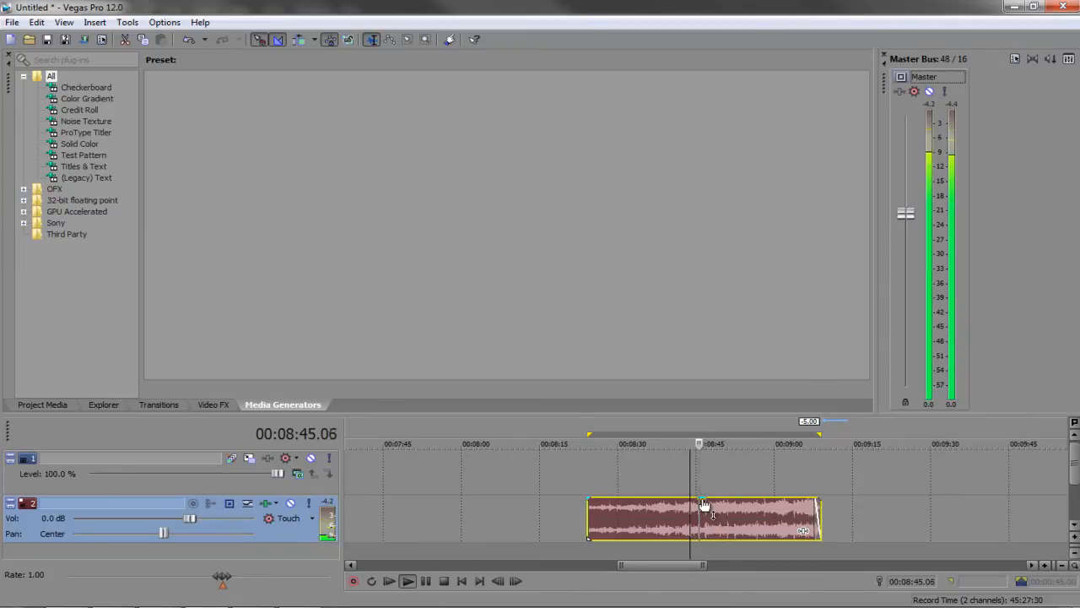
{"action": "key", "text": "space"}
{"action": "left_click", "coordinate": [791, 491]}
{"action": "key", "text": "space"}
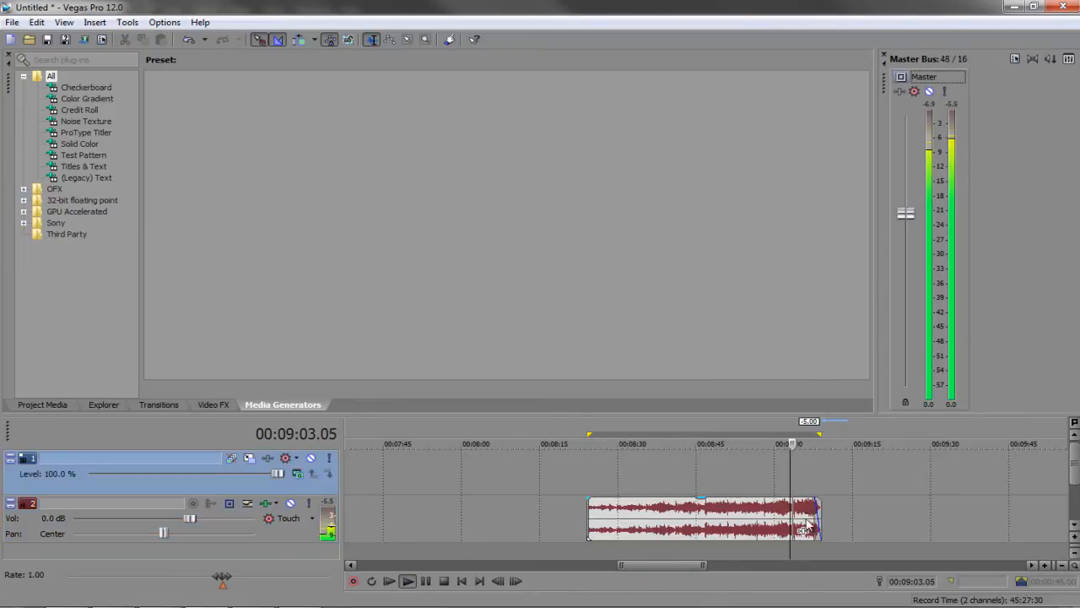
{"action": "scroll", "coordinate": [798, 516], "scroll_direction": "up", "scroll_amount": 2}
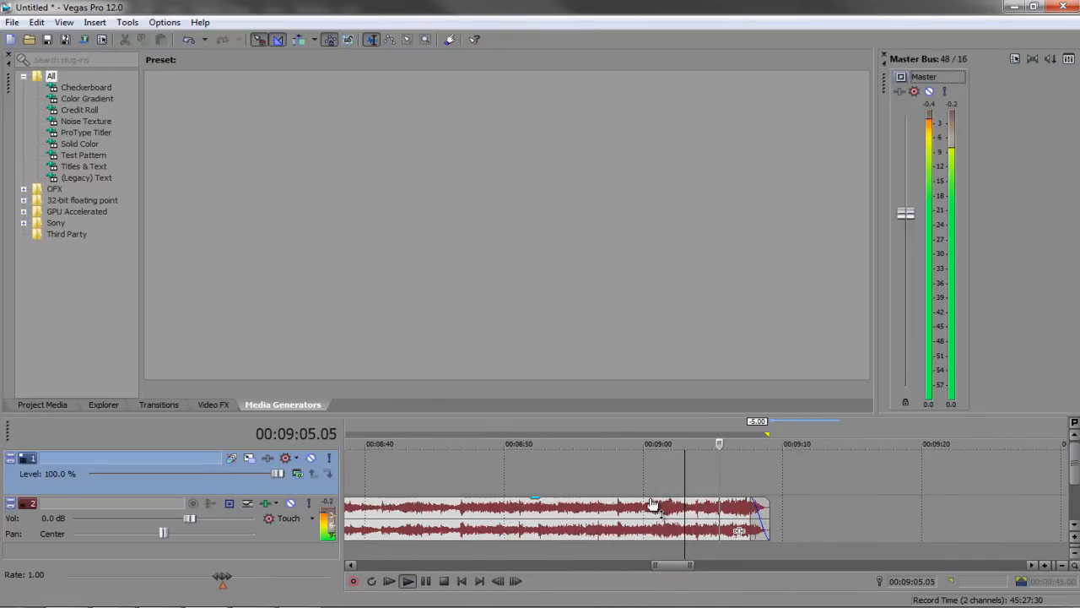
Lower the music clip's gain to about -1.9 dB
{"action": "left_click_drag", "start_coordinate": [650, 499], "coordinate": [641, 511]}
{"action": "scroll", "coordinate": [641, 512], "scroll_direction": "down", "scroll_amount": 3}
{"action": "scroll", "coordinate": [743, 525], "scroll_direction": "up", "scroll_amount": 3}
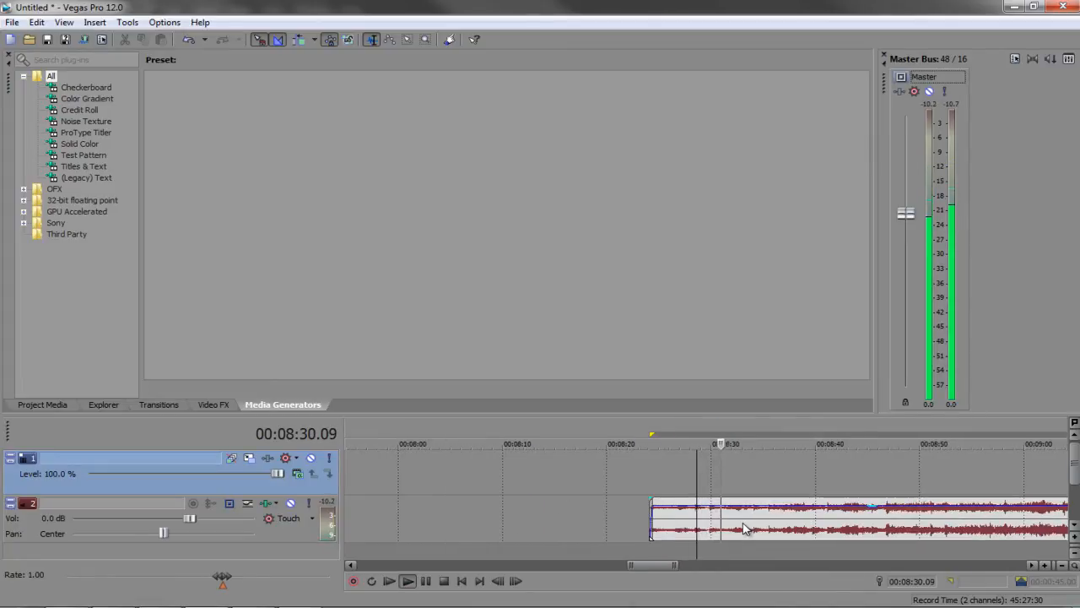
{"action": "scroll", "coordinate": [757, 525], "scroll_direction": "down", "scroll_amount": 3}
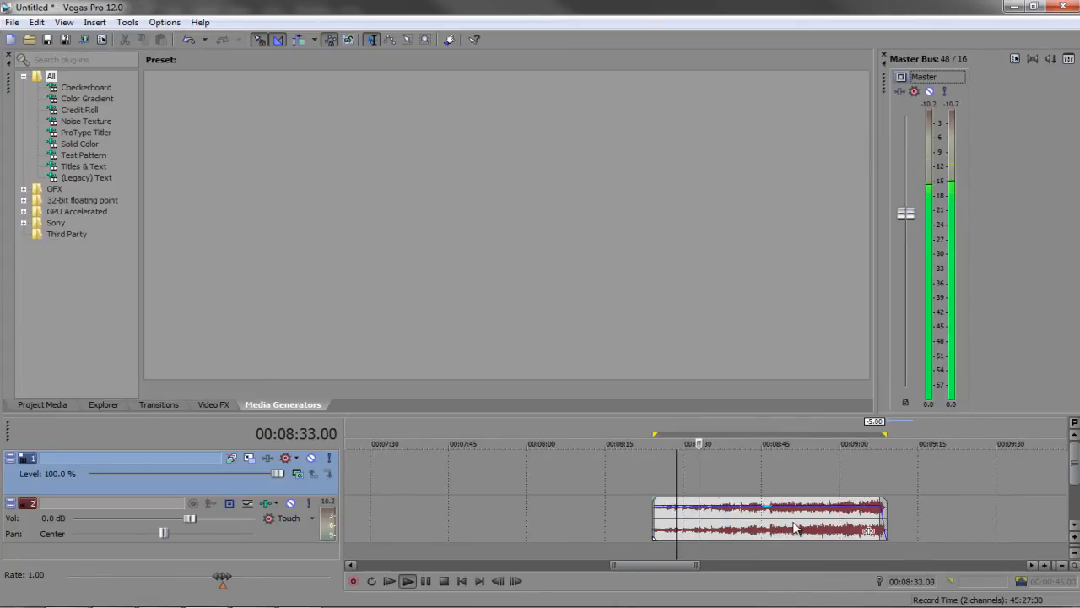
{"action": "key", "text": "space"}
Add a volume envelope point at the clip start and raise it to about 6 dB
{"action": "left_click", "coordinate": [787, 529]}
{"action": "left_click", "coordinate": [784, 529]}
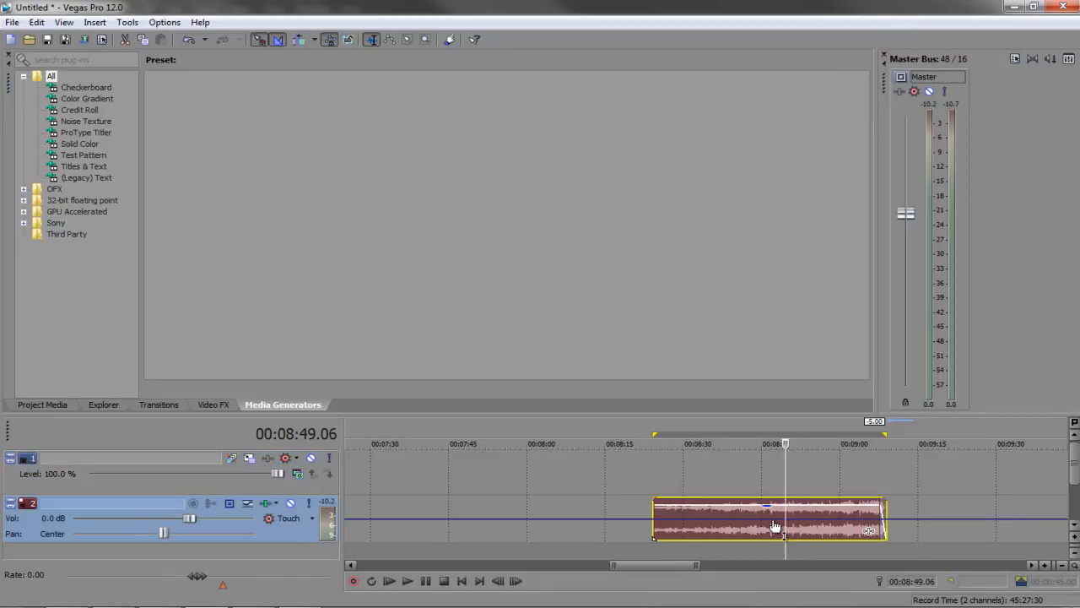
{"action": "left_click", "coordinate": [772, 525]}
{"action": "left_click", "coordinate": [732, 525]}
{"action": "left_click", "coordinate": [655, 516]}
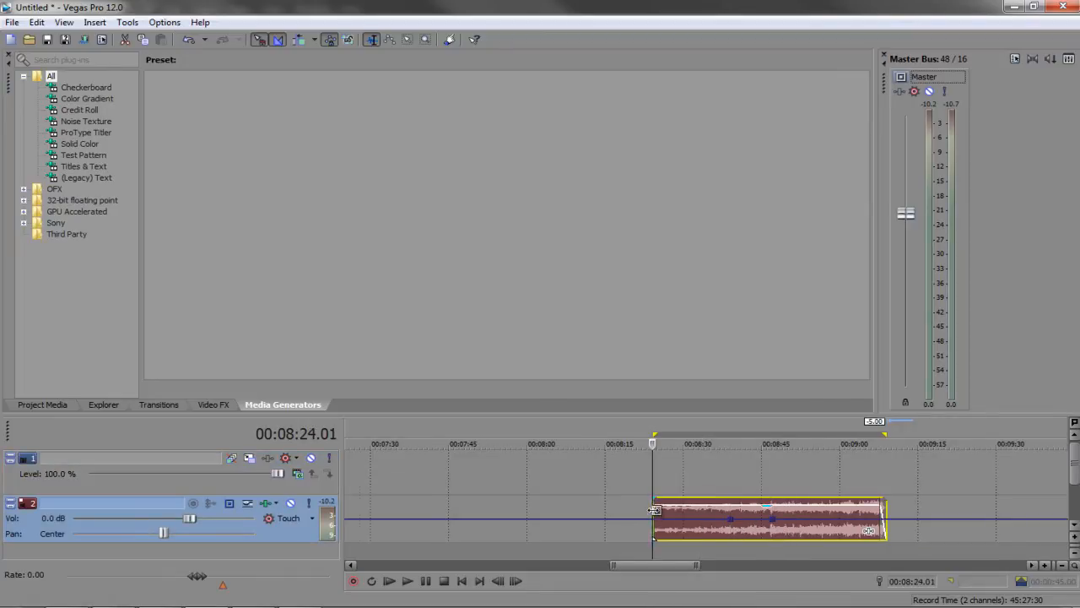
{"action": "scroll", "coordinate": [700, 523], "scroll_direction": "up", "scroll_amount": 5}
{"action": "double_click", "coordinate": [704, 519]}
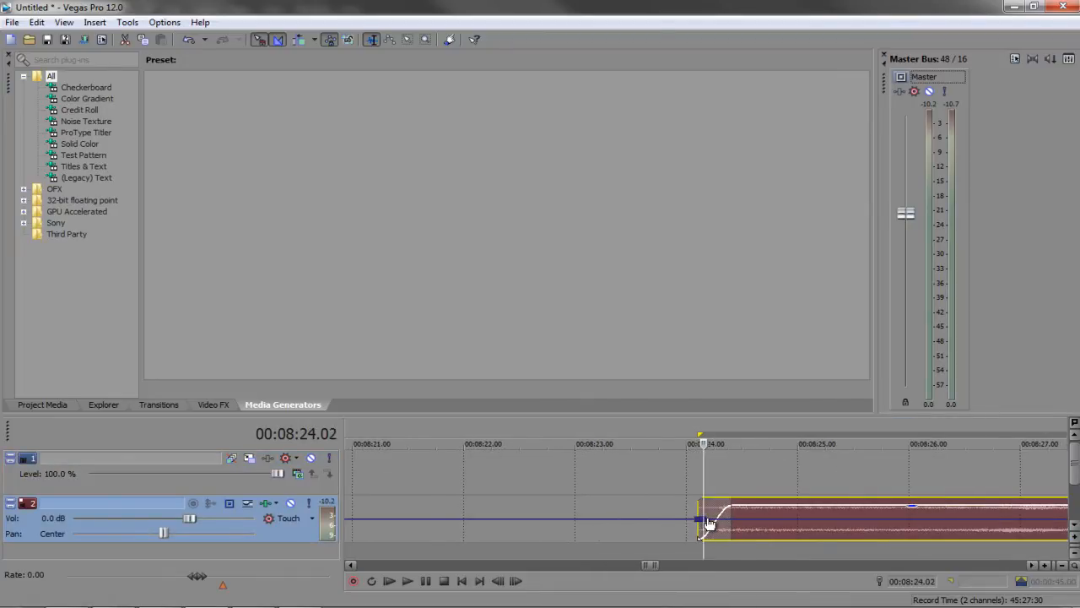
{"action": "left_click_drag", "start_coordinate": [703, 519], "coordinate": [703, 505]}
Preview the volume ramp at faster speed, then set the time range over the whole clip
{"action": "scroll", "coordinate": [740, 516], "scroll_direction": "down", "scroll_amount": 4}
{"action": "scroll", "coordinate": [743, 521], "scroll_direction": "down", "scroll_amount": 2}
{"action": "key", "text": "space"}
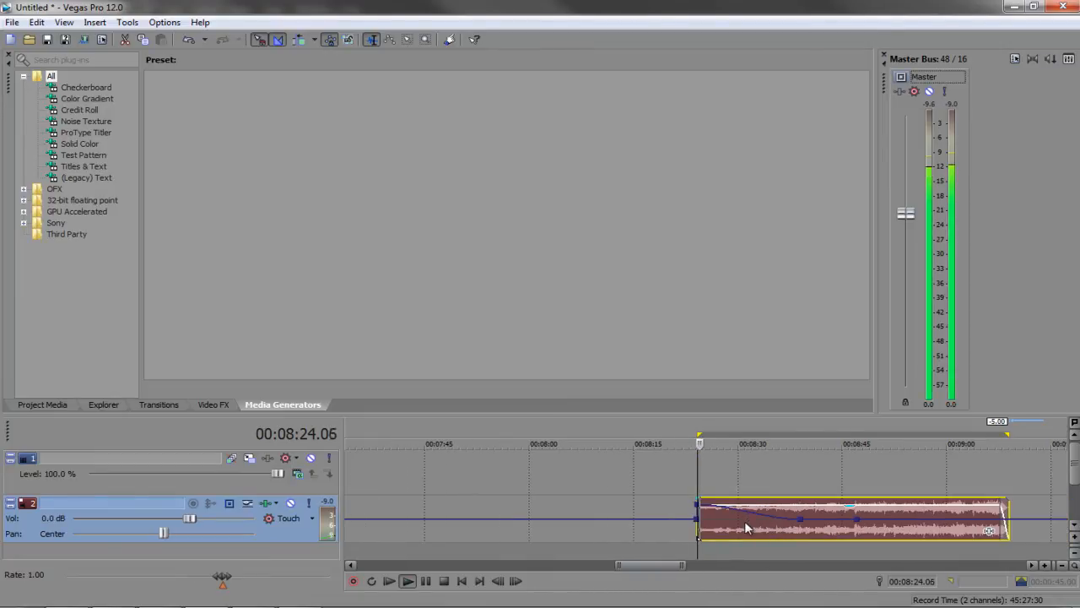
{"action": "right_click", "coordinate": [800, 521]}
{"action": "left_click", "coordinate": [800, 520]}
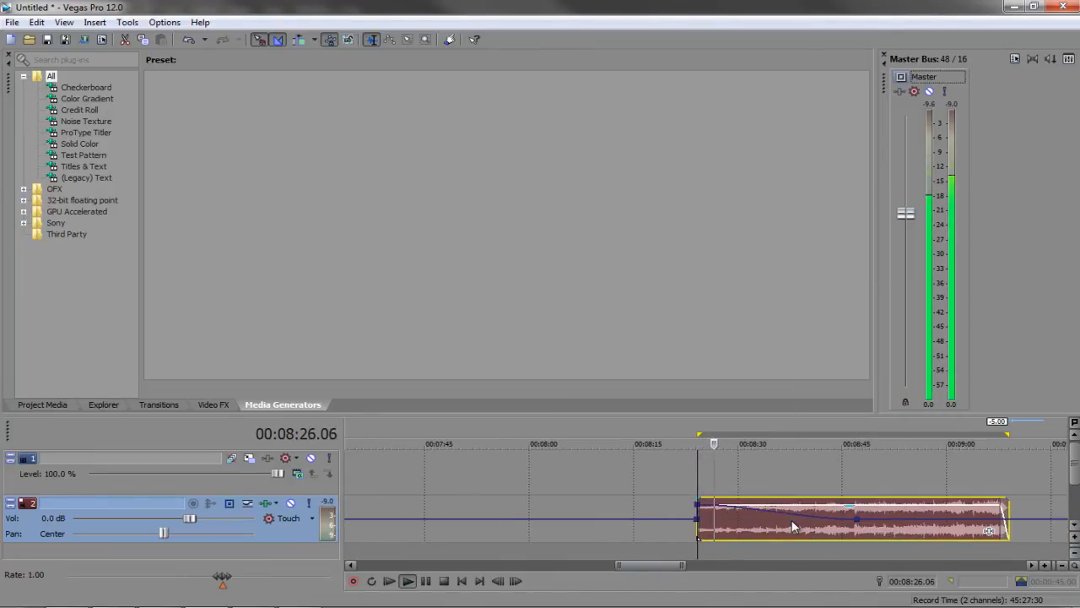
{"action": "key", "text": "l"}
{"action": "key", "text": "l"}
{"action": "key", "text": "l"}
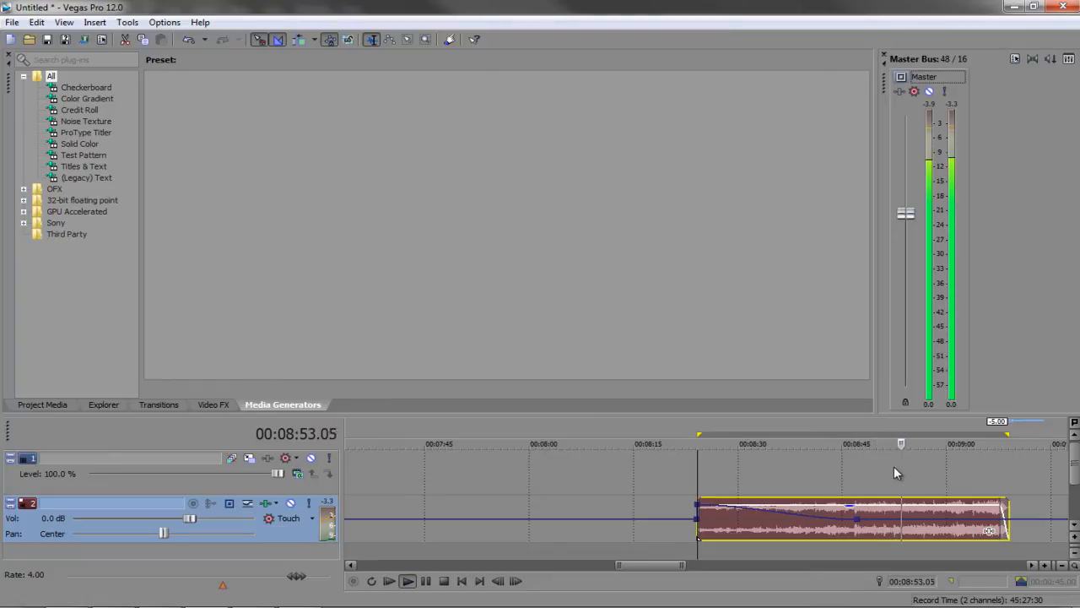
{"action": "double_click", "coordinate": [888, 527]}
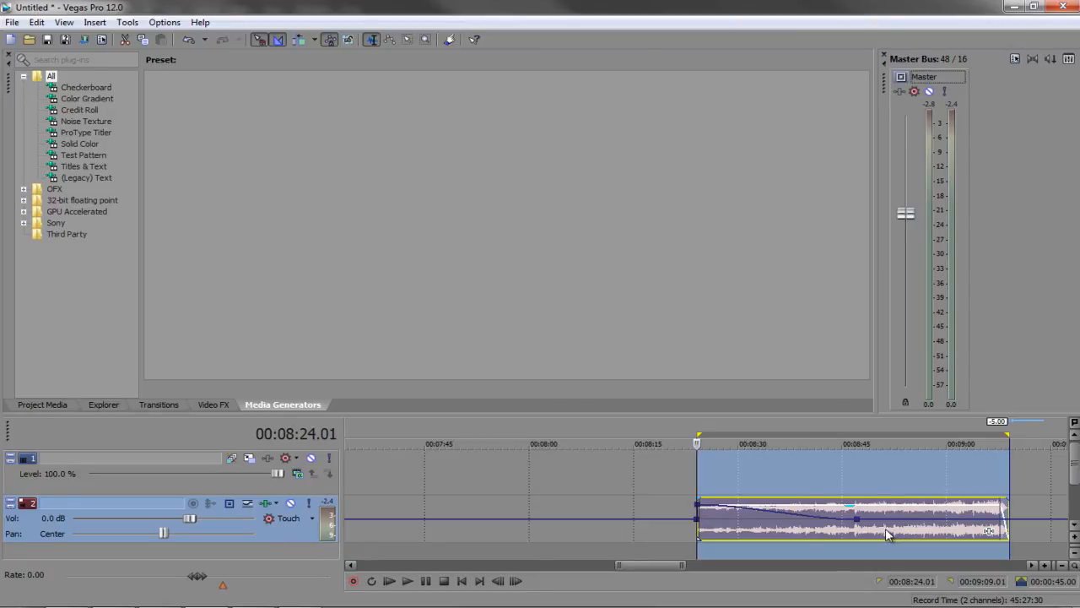
Render the selected music to a new track as BONUS-FEATURE-MUSIC.wav in the screen capture folder
{"action": "left_click", "coordinate": [127, 22]}
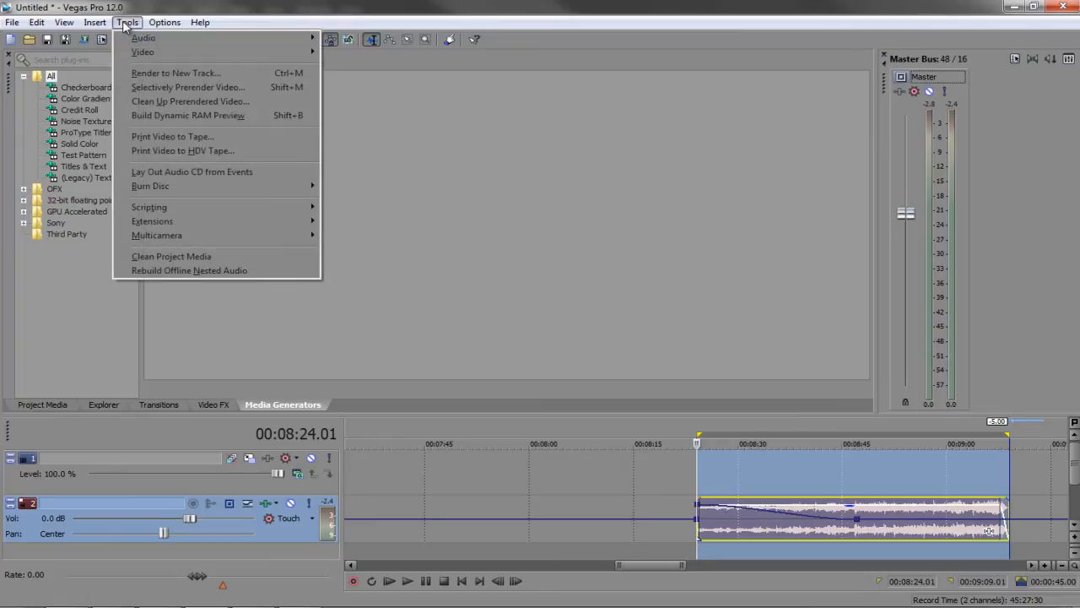
{"action": "left_click", "coordinate": [150, 74]}
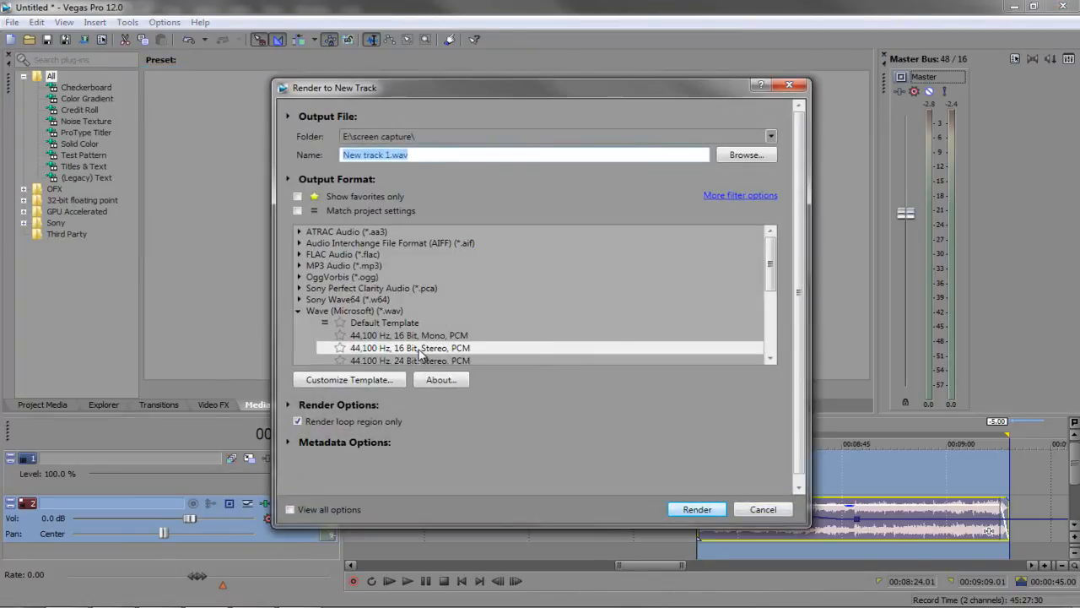
{"action": "left_click", "coordinate": [742, 159]}
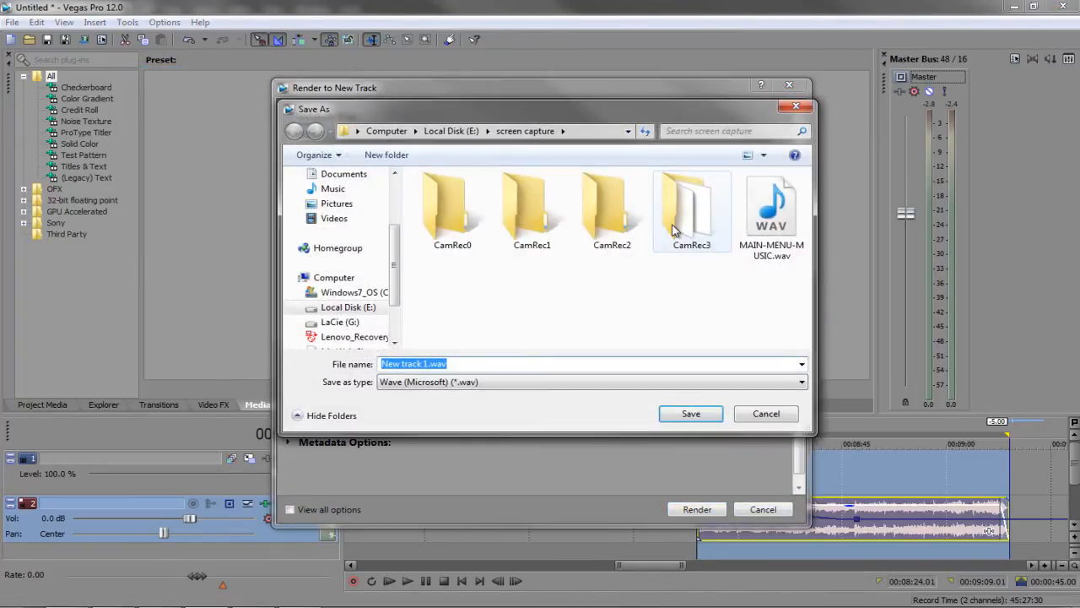
{"action": "type", "text": "BONUS-FE"}
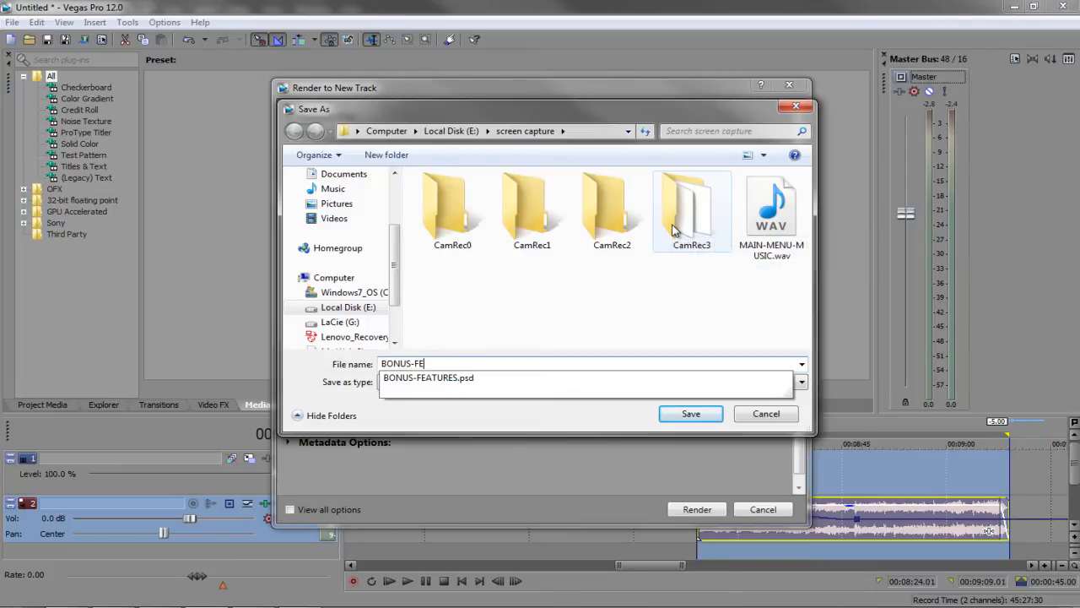
{"action": "type", "text": "ATURE-MUSIC"}
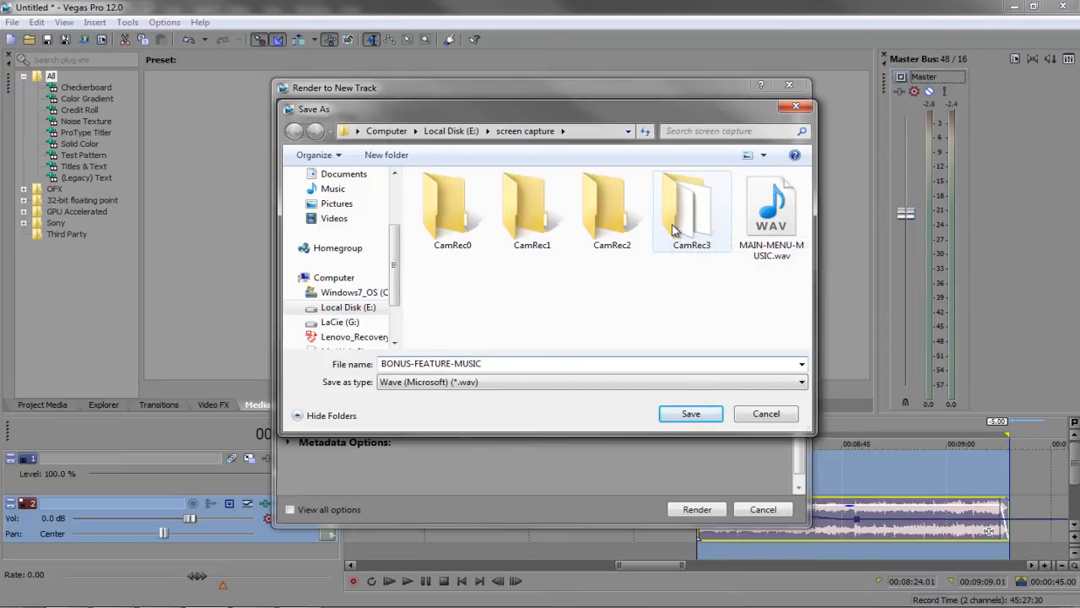
{"action": "key", "text": "Return"}
{"action": "left_click", "coordinate": [695, 509]}
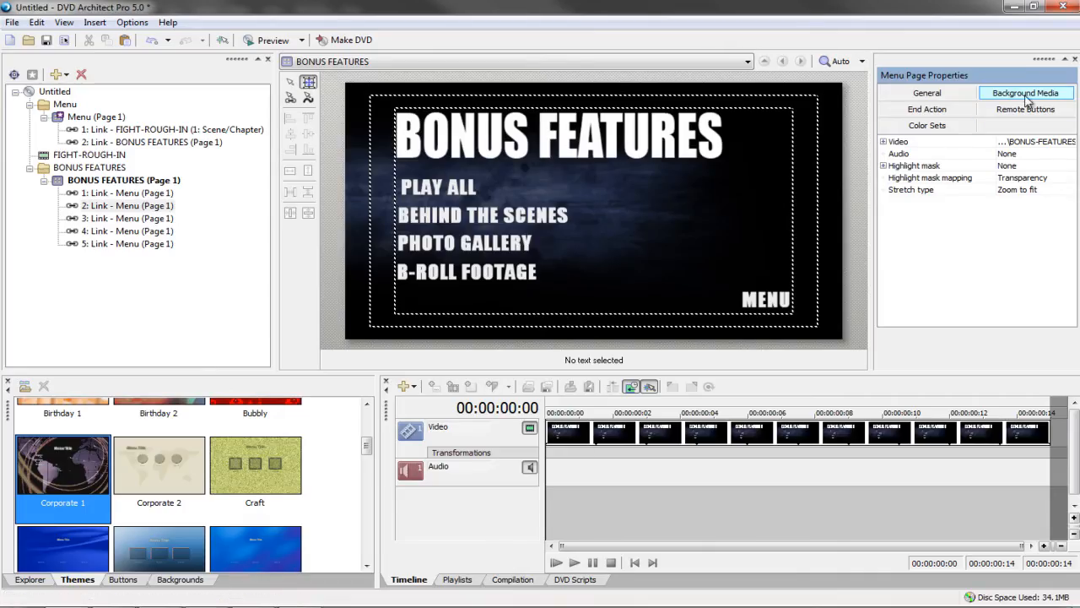
Set the BONUS FEATURES menu's background audio to the BONUS-FEATURE-MUSIC file
{"action": "left_click", "coordinate": [1043, 154]}
{"action": "left_click", "coordinate": [1068, 154]}
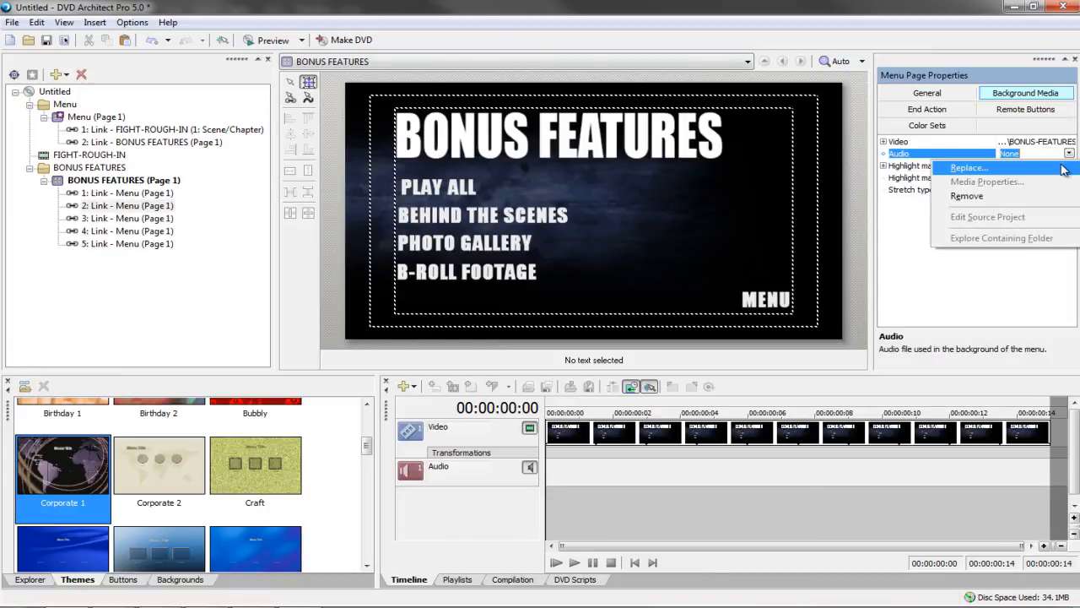
{"action": "left_click", "coordinate": [1065, 168]}
{"action": "left_click", "coordinate": [608, 266]}
{"action": "scroll", "coordinate": [607, 253], "scroll_direction": "down", "scroll_amount": 1}
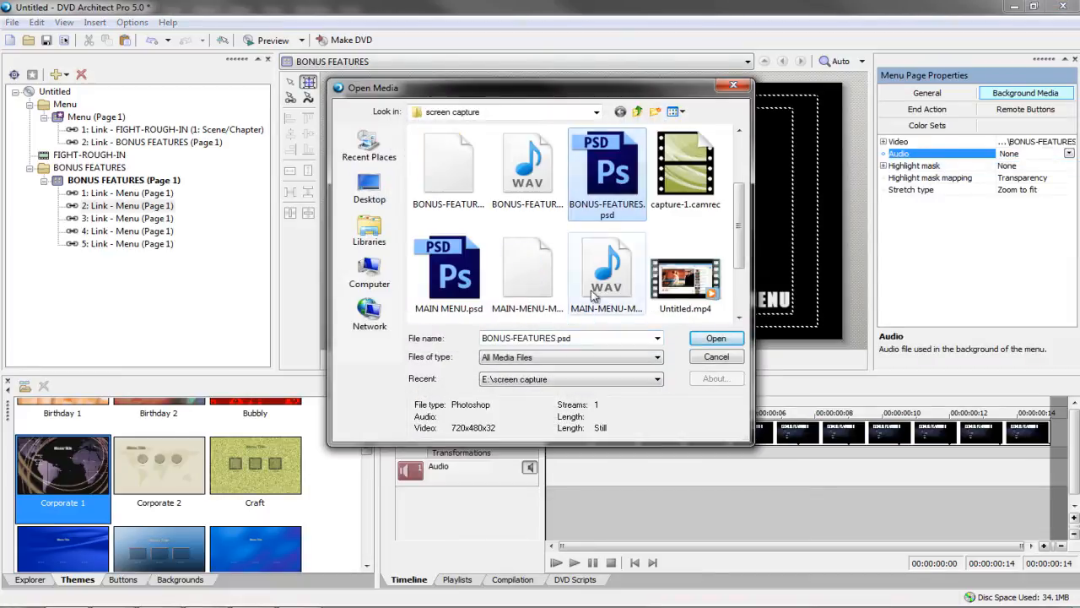
{"action": "left_click", "coordinate": [525, 181]}
{"action": "left_click", "coordinate": [714, 341]}
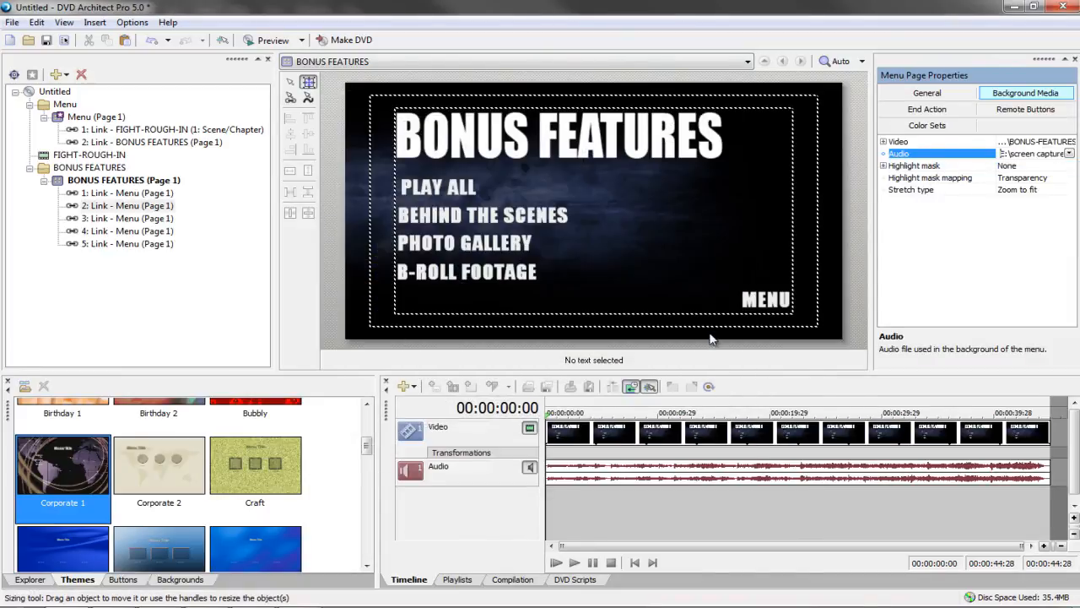
Set the menu's End Action command to Loop
{"action": "left_click", "coordinate": [927, 109]}
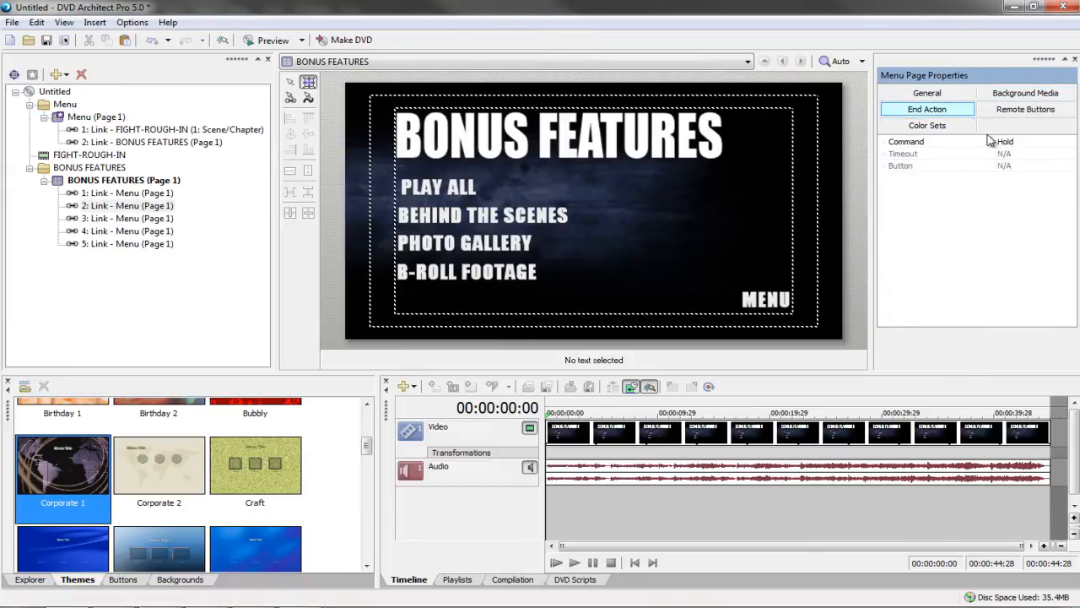
{"action": "left_click", "coordinate": [1011, 146]}
{"action": "left_click", "coordinate": [1008, 152]}
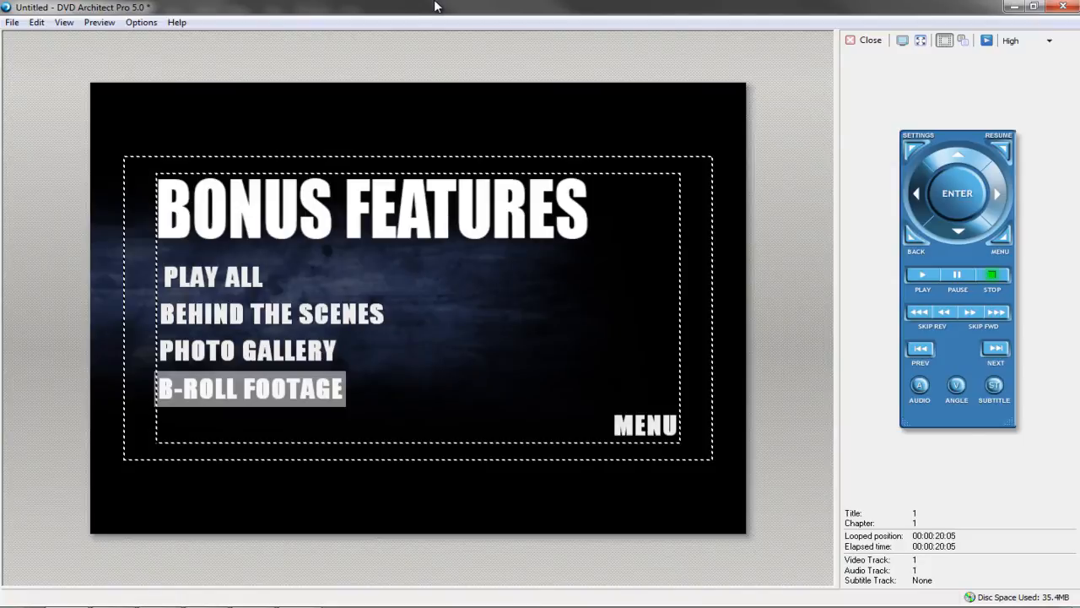
{"action": "key", "text": "Up"}
{"action": "key", "text": "Up"}
{"action": "key", "text": "Up"}
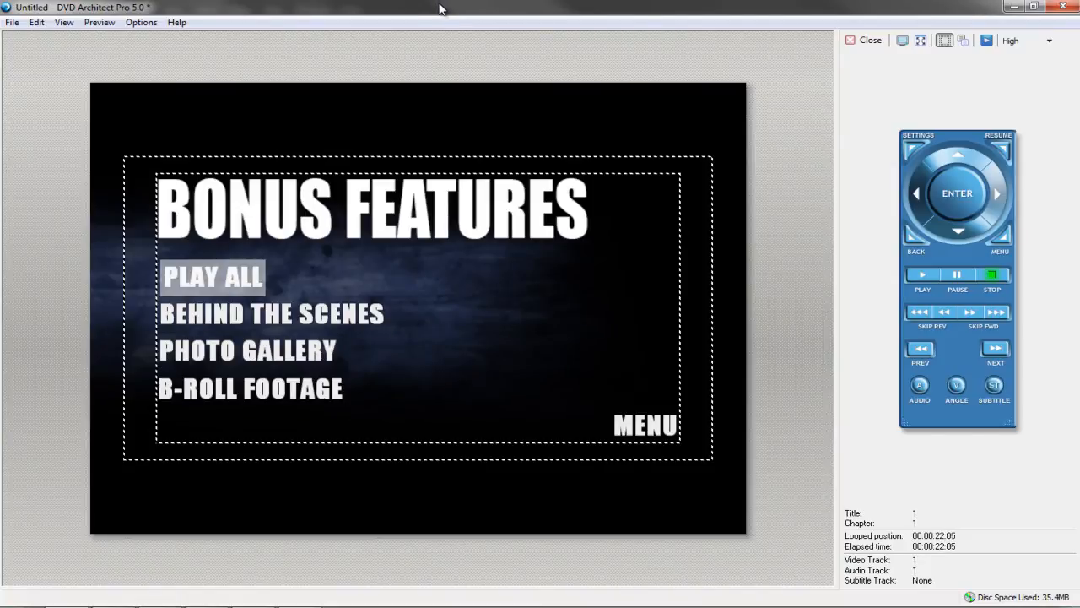
{"action": "key", "text": "Down"}
{"action": "key", "text": "Down"}
{"action": "key", "text": "Down"}
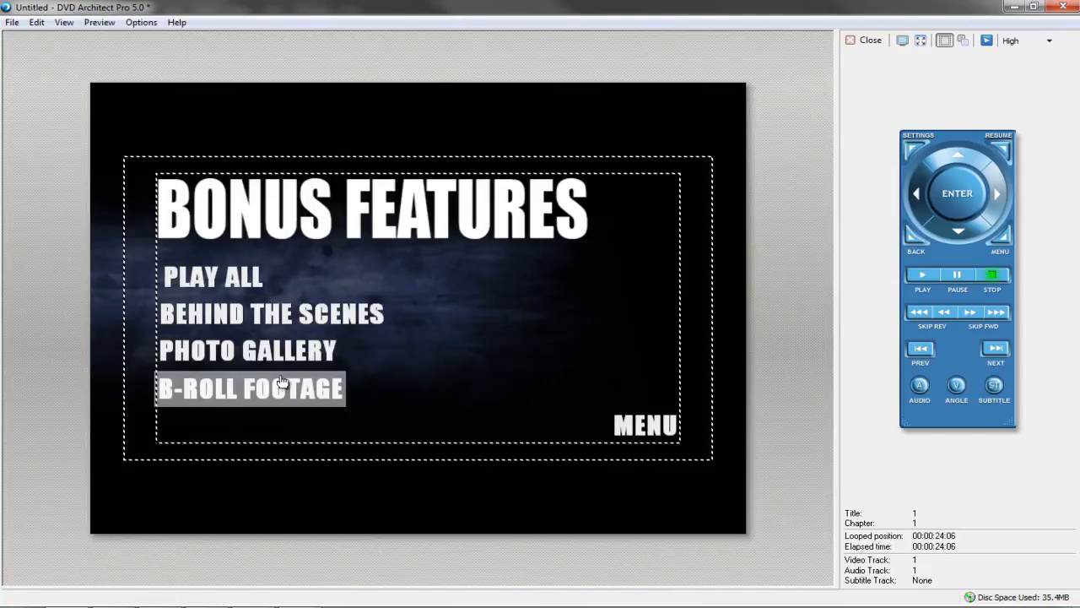
{"action": "left_click", "coordinate": [629, 429]}
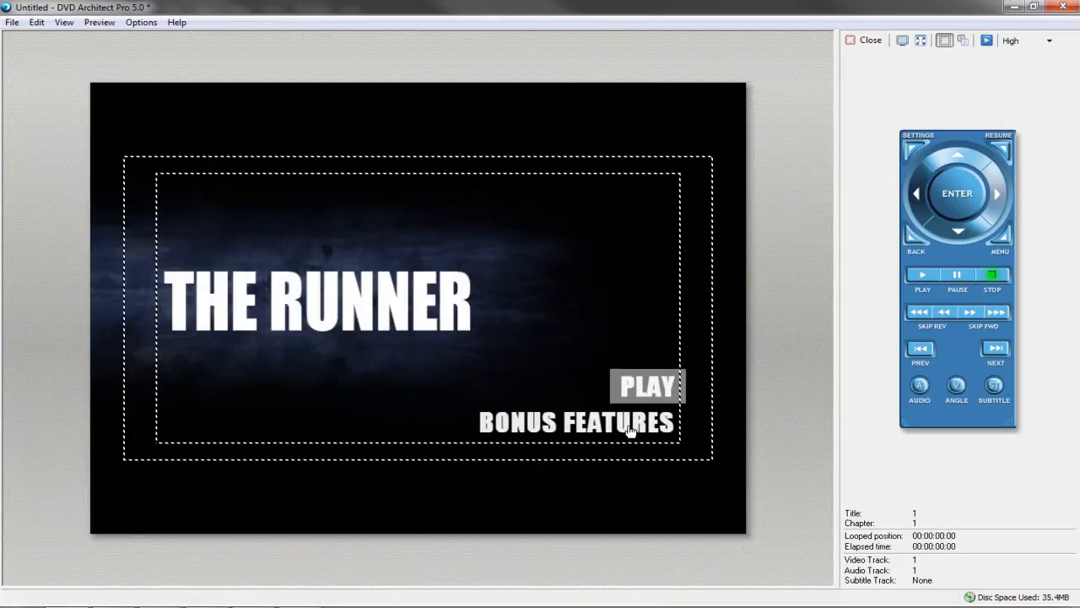
{"action": "left_click", "coordinate": [561, 434]}
{"action": "left_click", "coordinate": [623, 427]}
{"action": "left_click", "coordinate": [873, 42]}
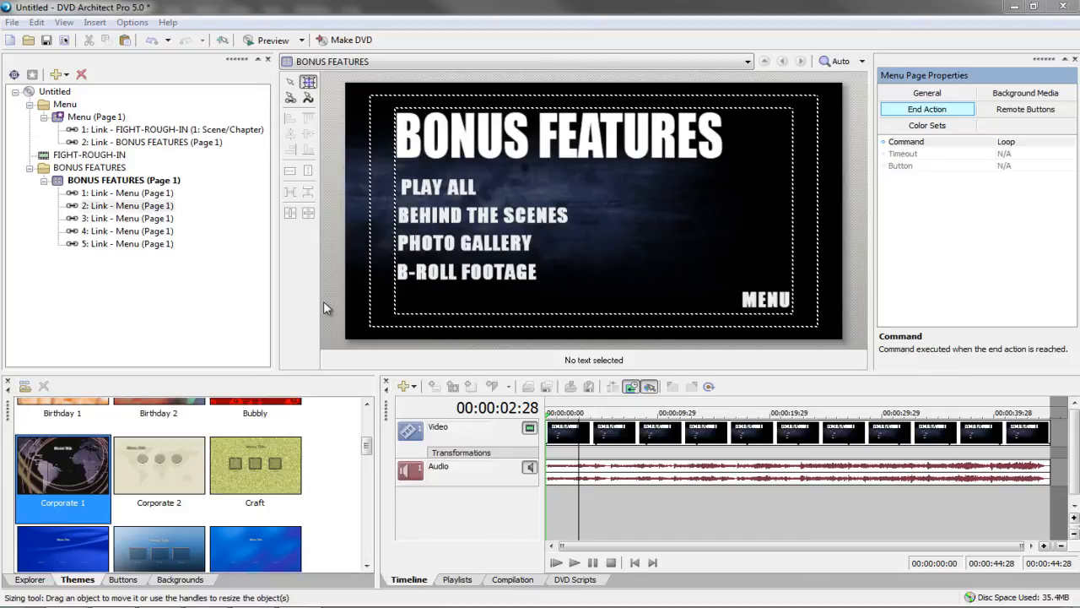
Insert a new Playlist 1 into the project and accept the Select Titles dialog
{"action": "left_click", "coordinate": [420, 194]}
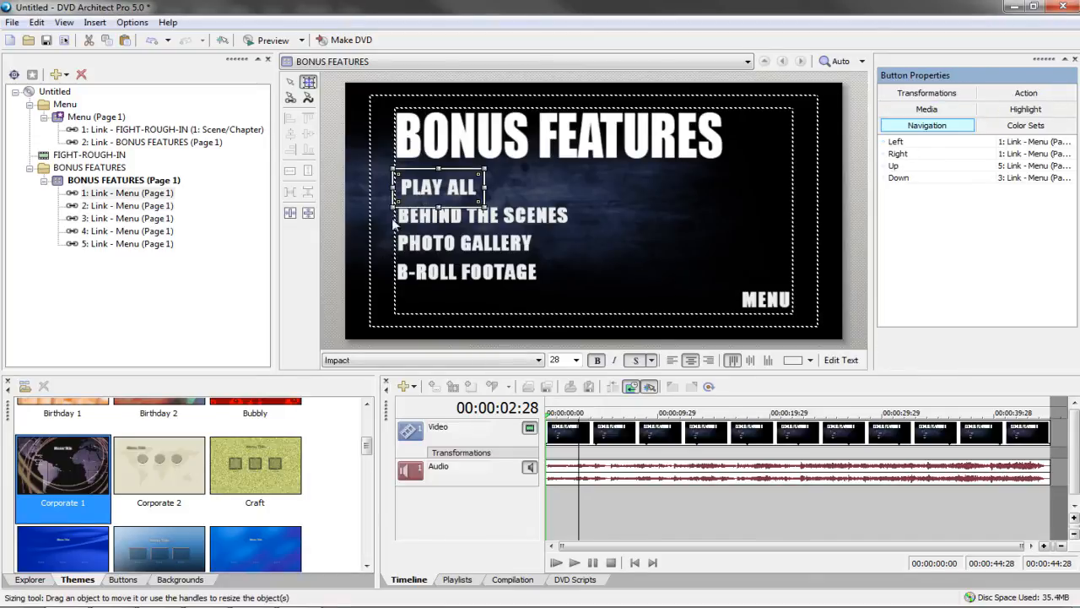
{"action": "right_click", "coordinate": [108, 294]}
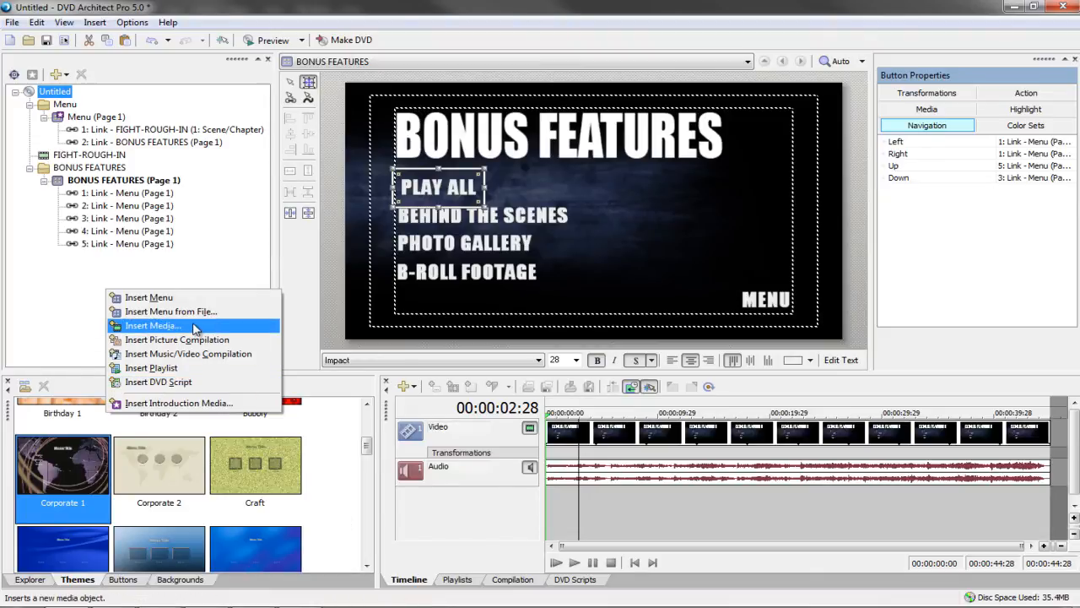
{"action": "left_click", "coordinate": [152, 368]}
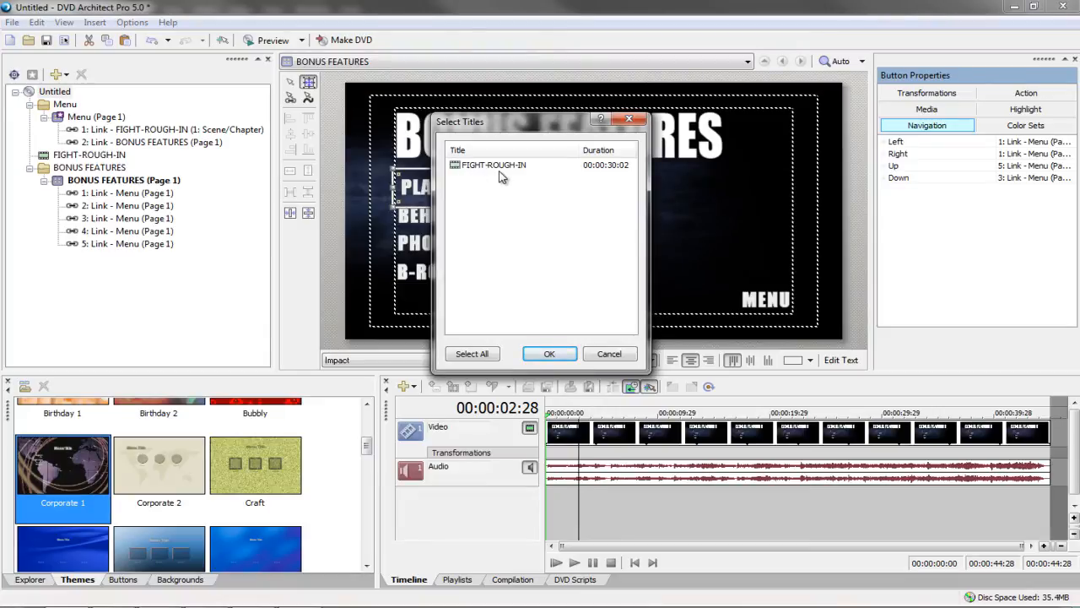
{"action": "left_click", "coordinate": [546, 356]}
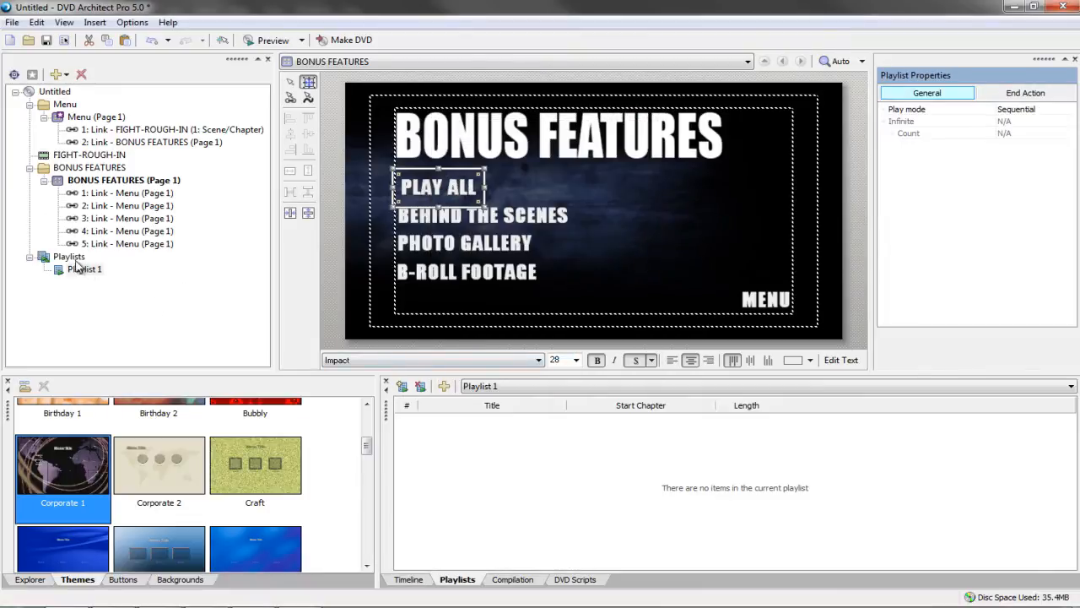
Set the PLAY ALL button's action destination to Playlist 1
{"action": "right_click", "coordinate": [72, 257]}
{"action": "left_click", "coordinate": [76, 306]}
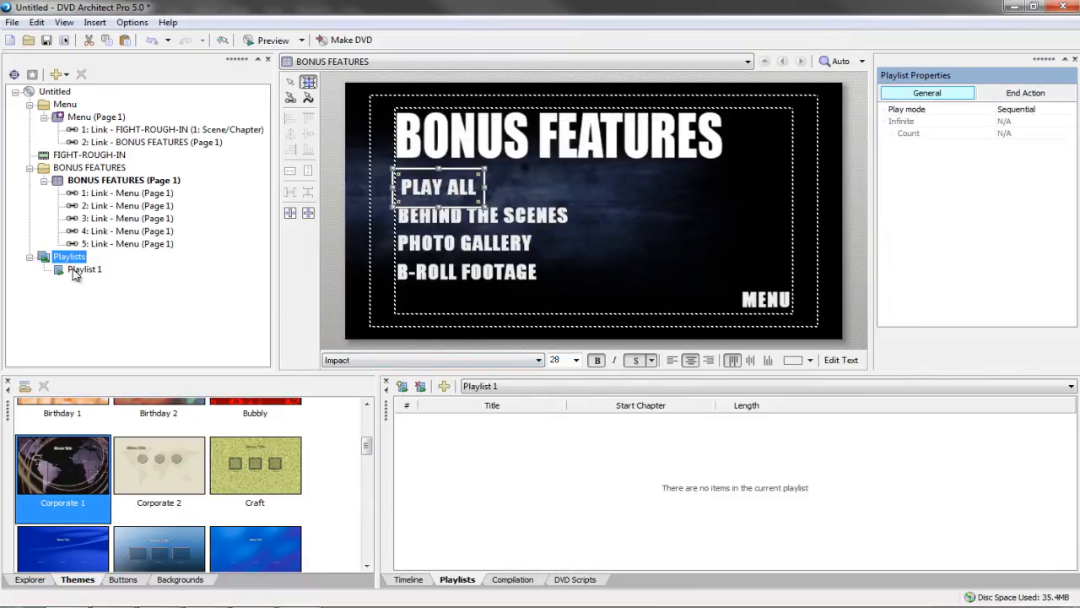
{"action": "left_click", "coordinate": [74, 271]}
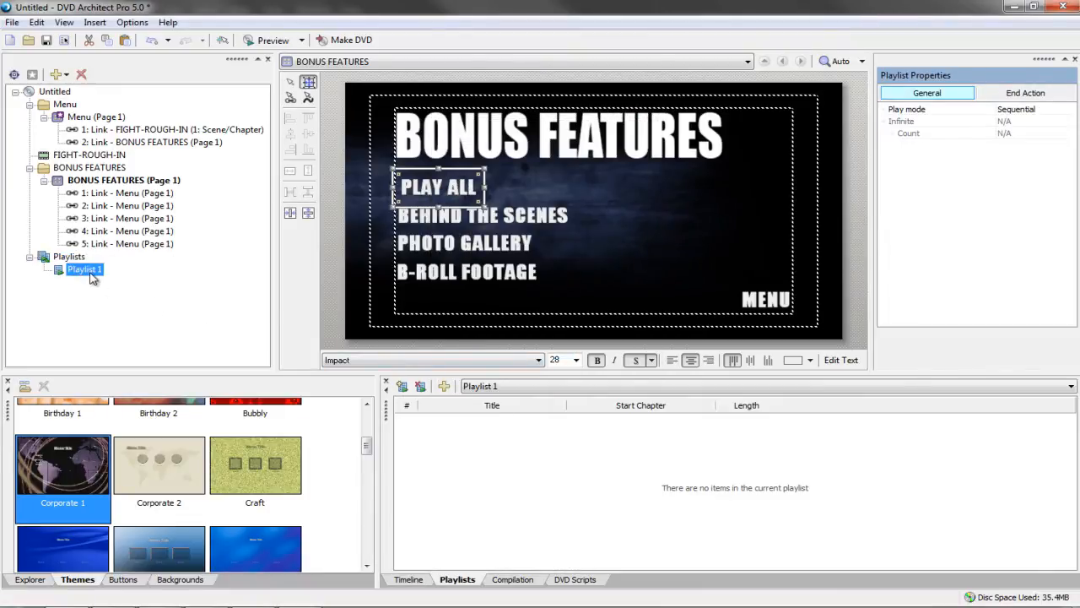
{"action": "left_click", "coordinate": [81, 156]}
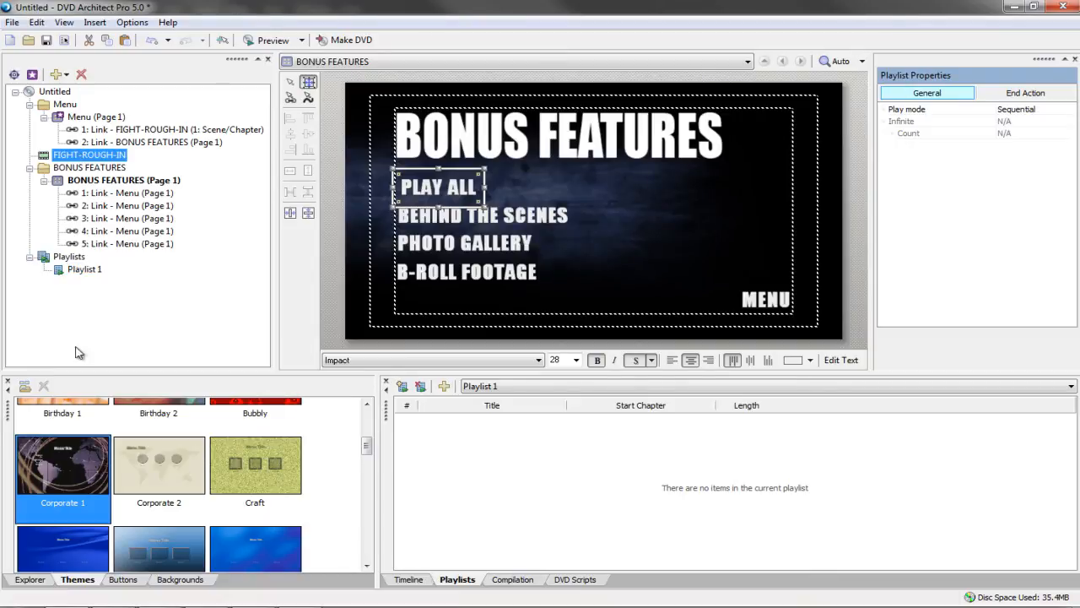
{"action": "left_click", "coordinate": [80, 272]}
{"action": "left_click", "coordinate": [453, 193]}
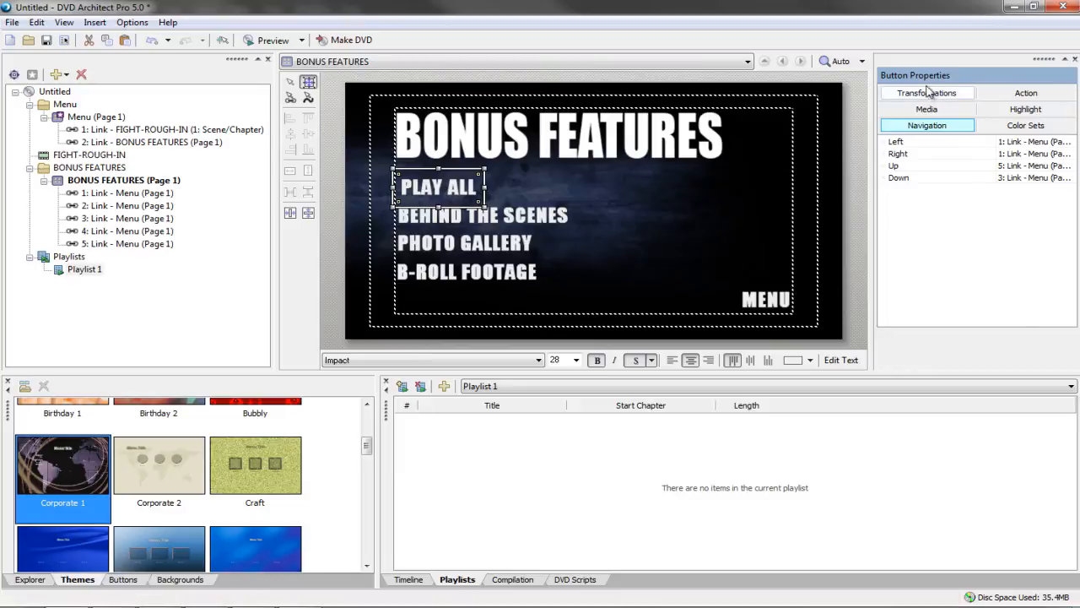
{"action": "left_click", "coordinate": [1043, 95]}
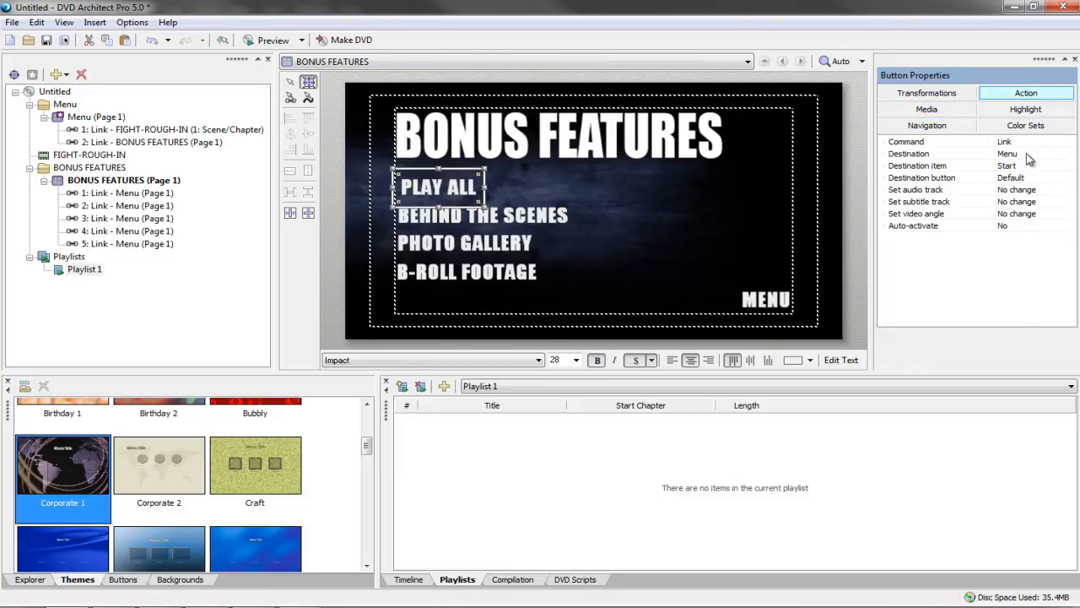
{"action": "left_click", "coordinate": [1028, 154]}
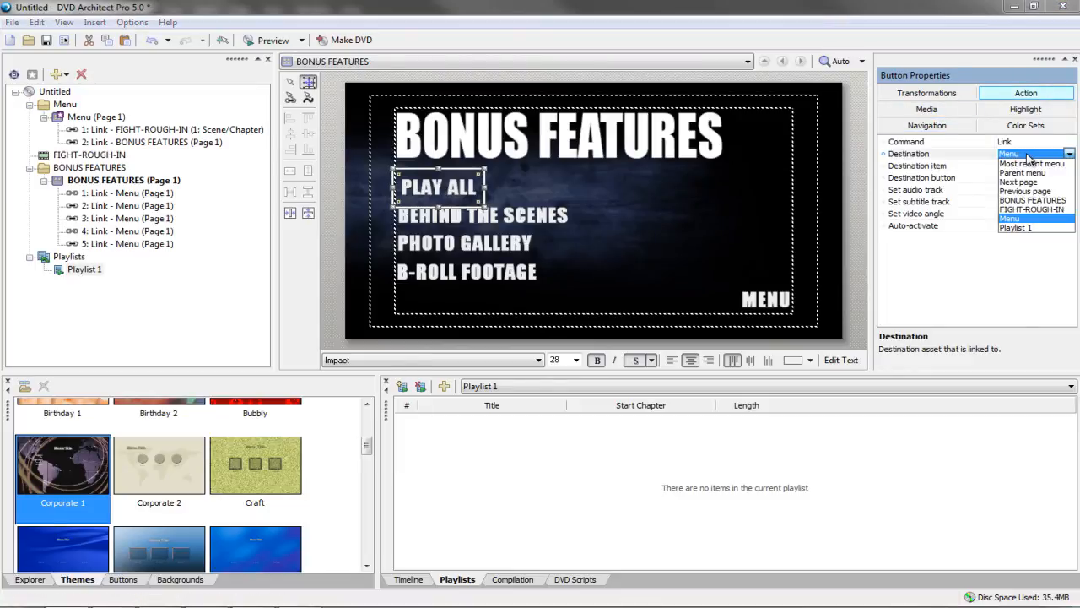
{"action": "left_click", "coordinate": [1016, 228]}
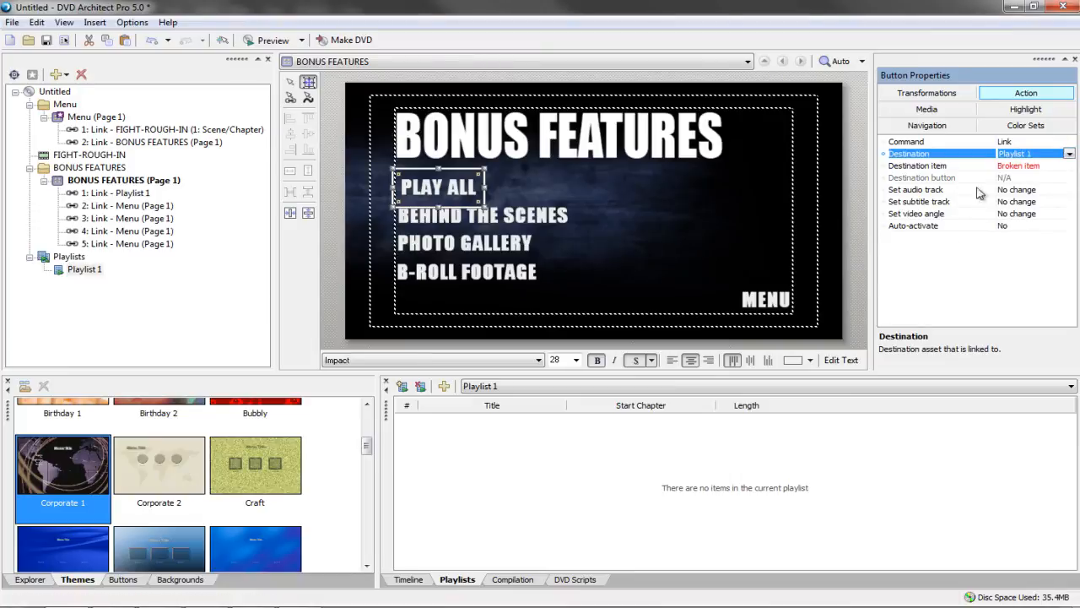
{"action": "left_click", "coordinate": [1022, 168]}
{"action": "left_click", "coordinate": [964, 303]}
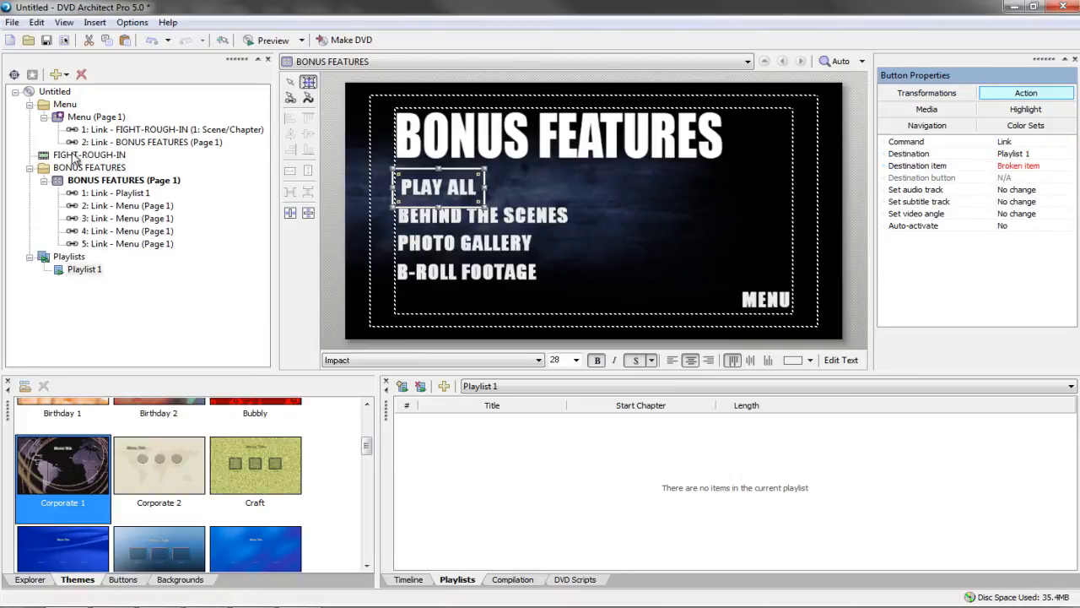
Add FIGHT-ROUGH-IN to Playlist 1, then remove it again
{"action": "left_click", "coordinate": [67, 270]}
{"action": "left_click_drag", "start_coordinate": [85, 156], "coordinate": [426, 456]}
{"action": "left_click", "coordinate": [74, 269]}
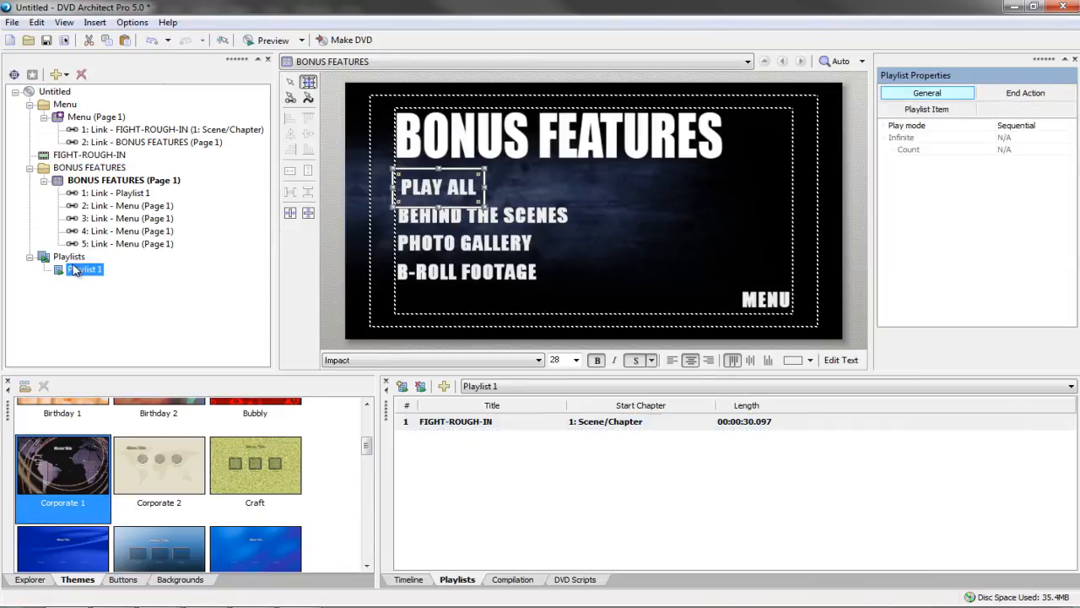
{"action": "left_click", "coordinate": [440, 427]}
{"action": "key", "text": "Delete"}
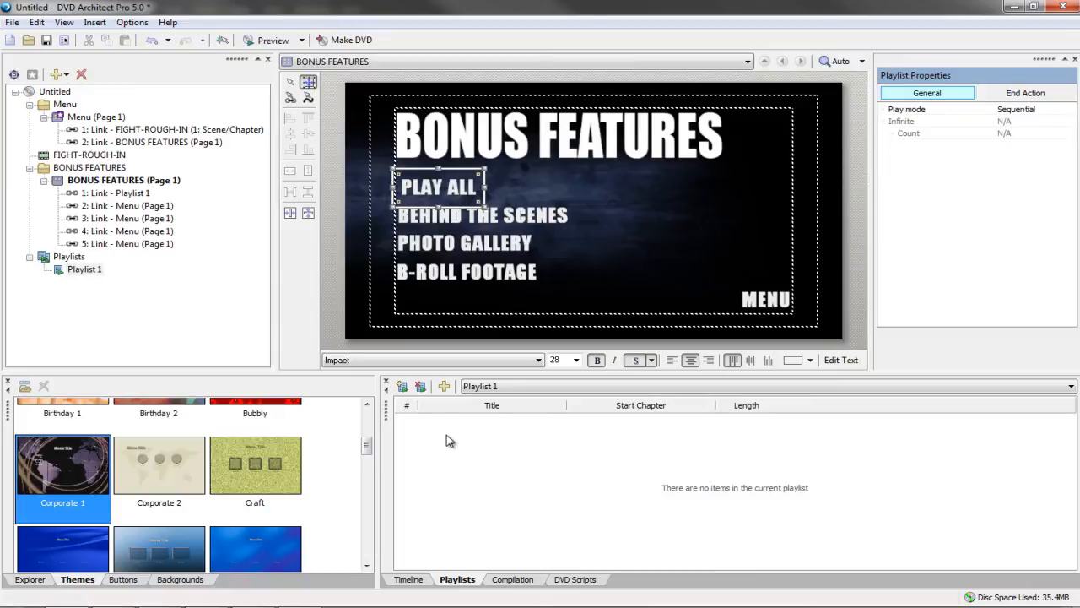
Reselect Playlist 1 and open the dvd folder in Windows Explorer
{"action": "left_click", "coordinate": [107, 321]}
{"action": "key", "text": "alt+Tab"}
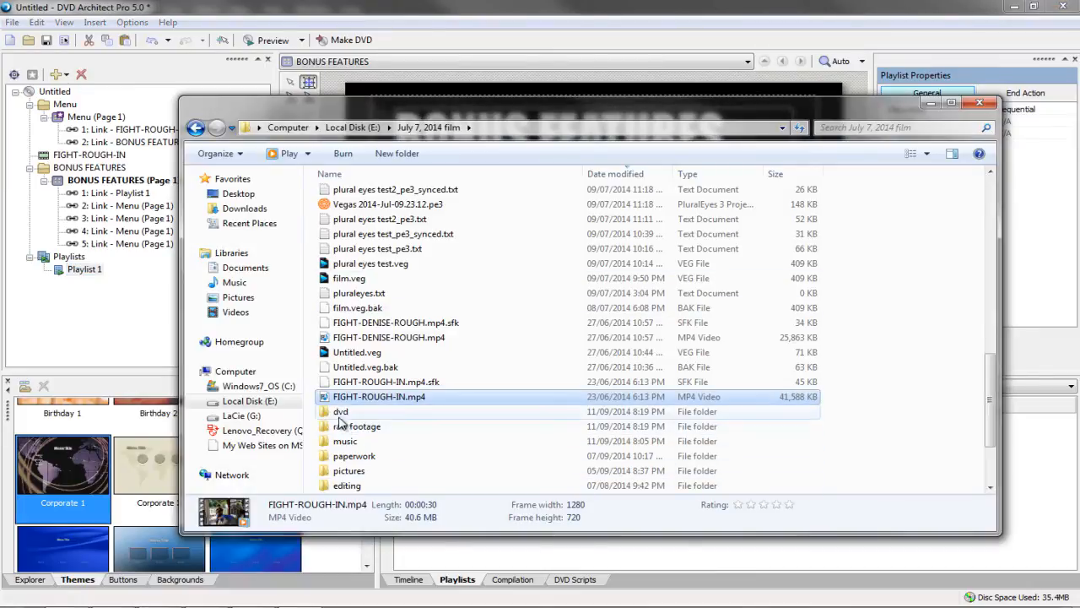
{"action": "double_click", "coordinate": [341, 413]}
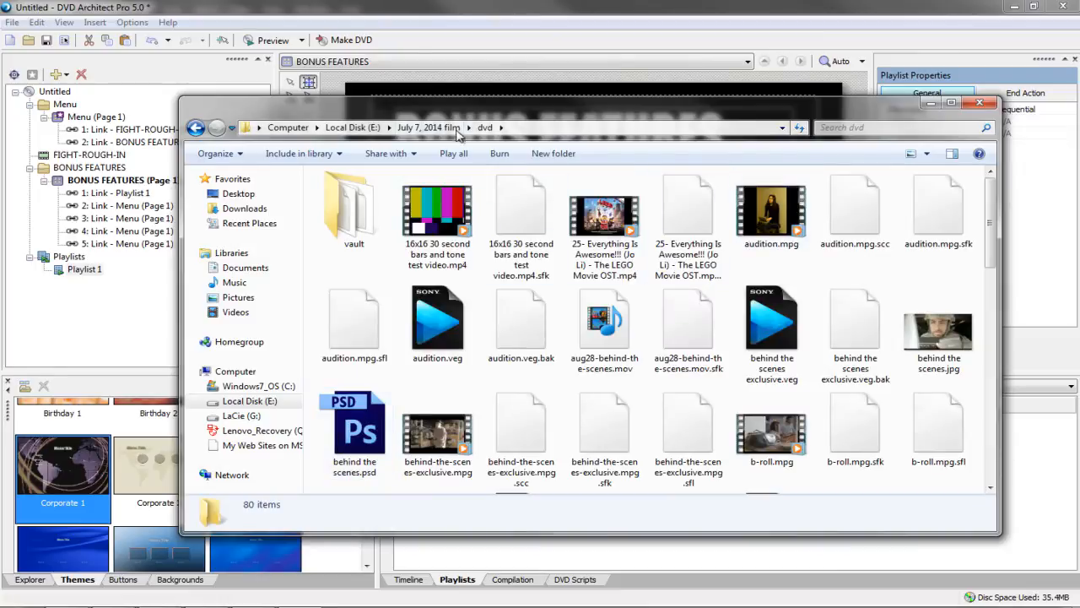
Open the vault folder and drag fading.mpg into the DVD project
{"action": "left_click_drag", "start_coordinate": [458, 112], "coordinate": [551, 76]}
{"action": "double_click", "coordinate": [422, 179]}
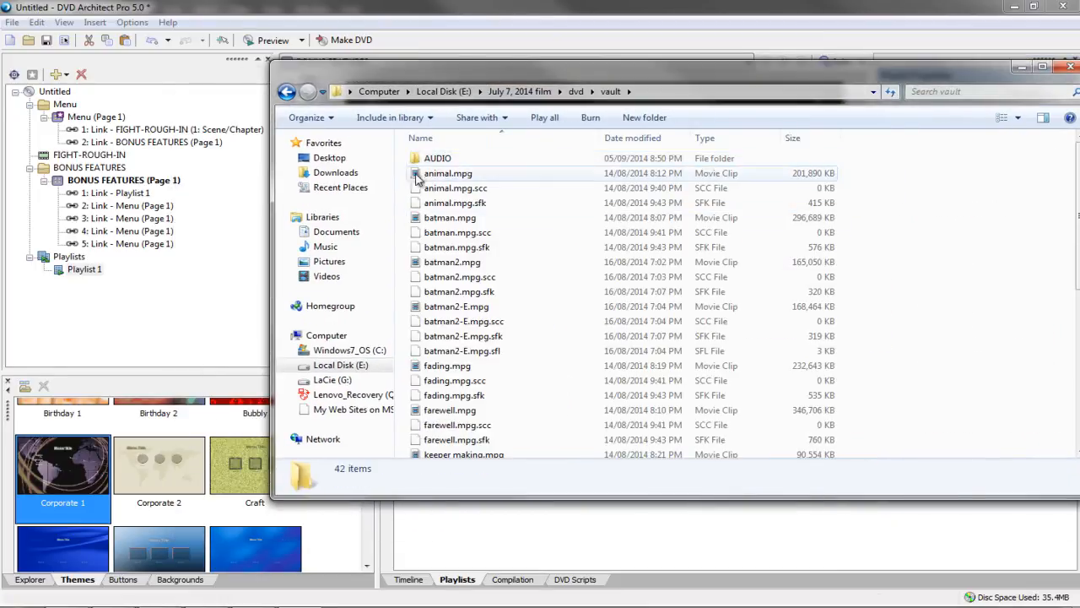
{"action": "left_click", "coordinate": [416, 177]}
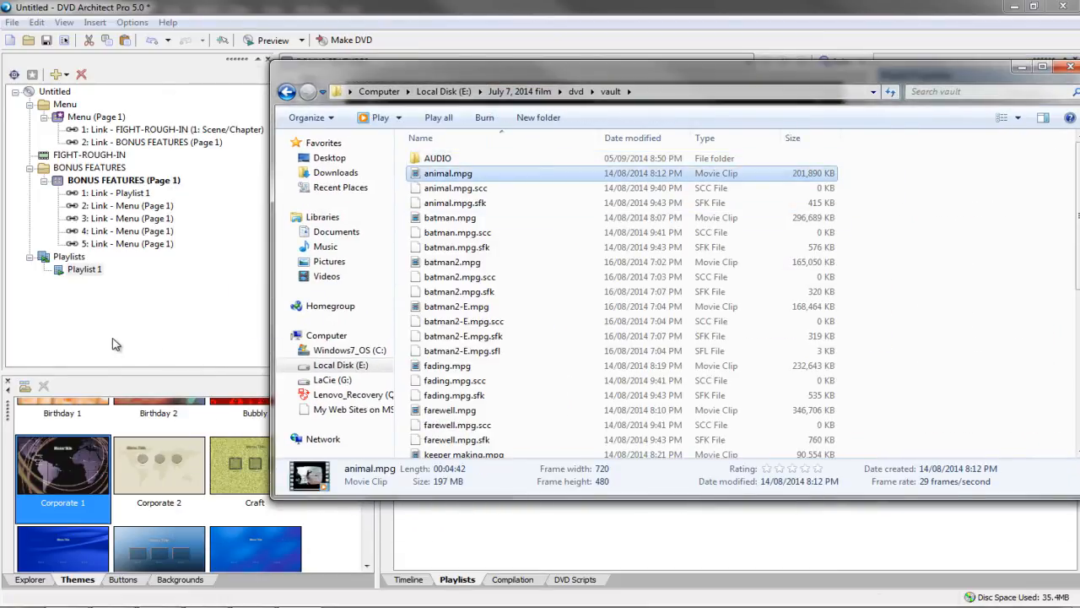
{"action": "left_click", "coordinate": [443, 219]}
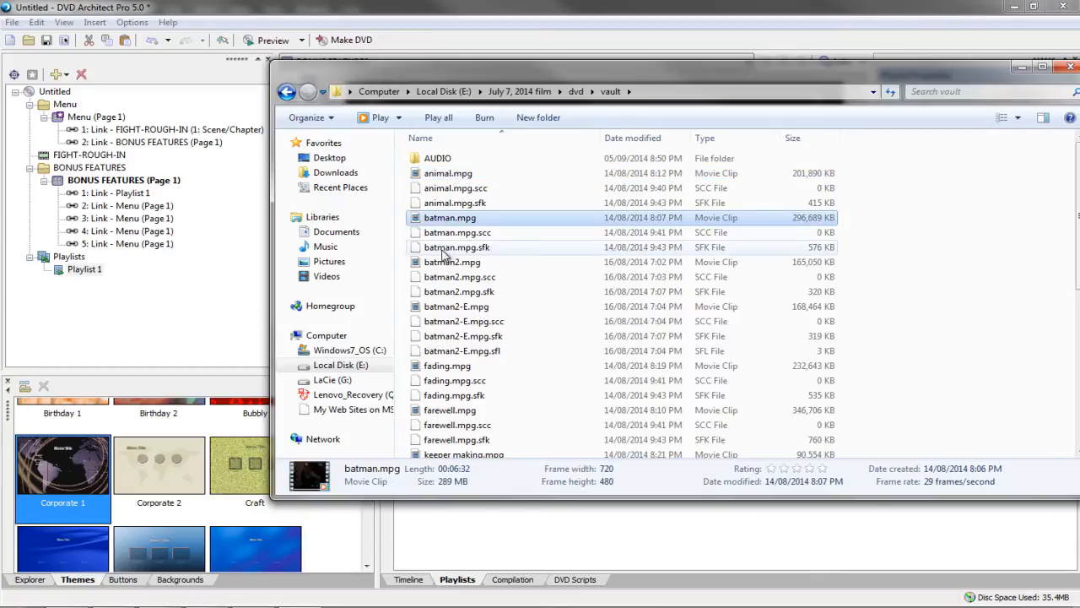
{"action": "left_click_drag", "start_coordinate": [446, 367], "coordinate": [138, 329]}
Add animal.mpg and keeper making.mpg to the DVD project
{"action": "left_click", "coordinate": [445, 173]}
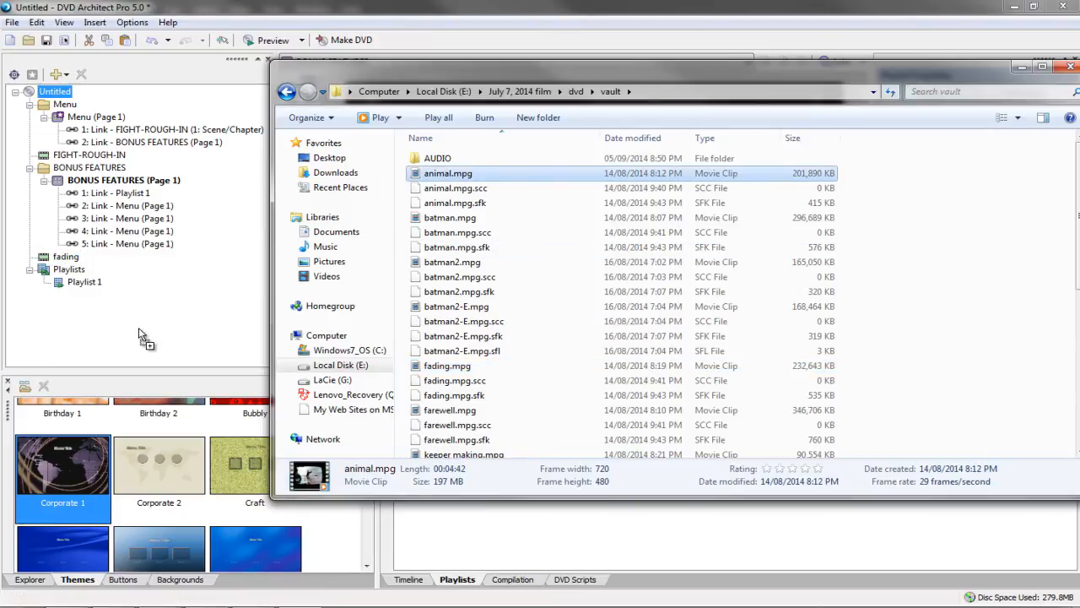
{"action": "left_click", "coordinate": [455, 398]}
{"action": "left_click", "coordinate": [451, 410]}
{"action": "scroll", "coordinate": [451, 411], "scroll_direction": "down", "scroll_amount": 2}
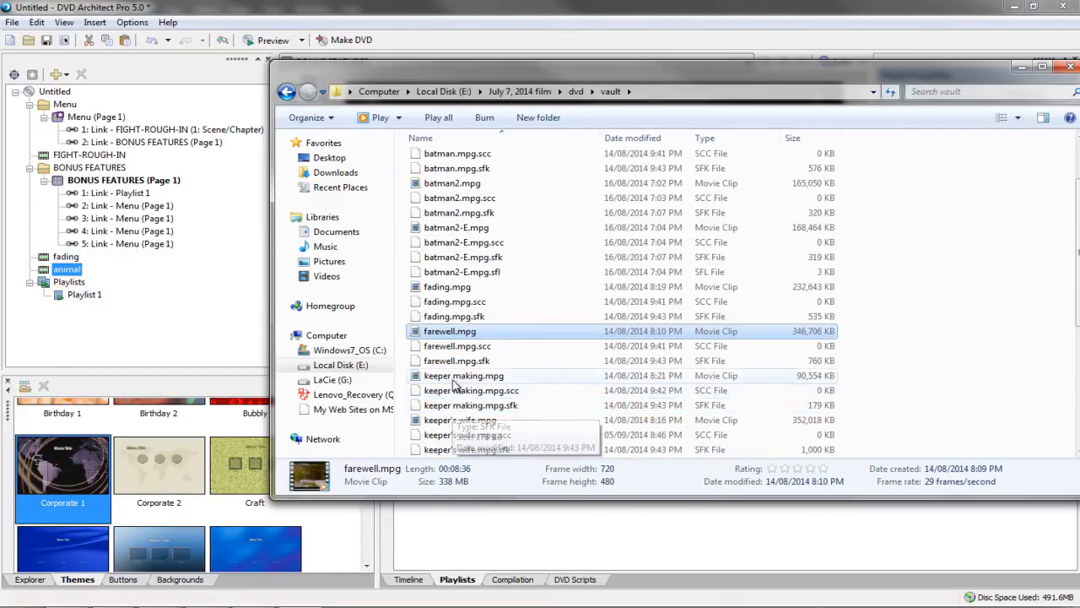
{"action": "left_click_drag", "start_coordinate": [464, 376], "coordinate": [145, 342]}
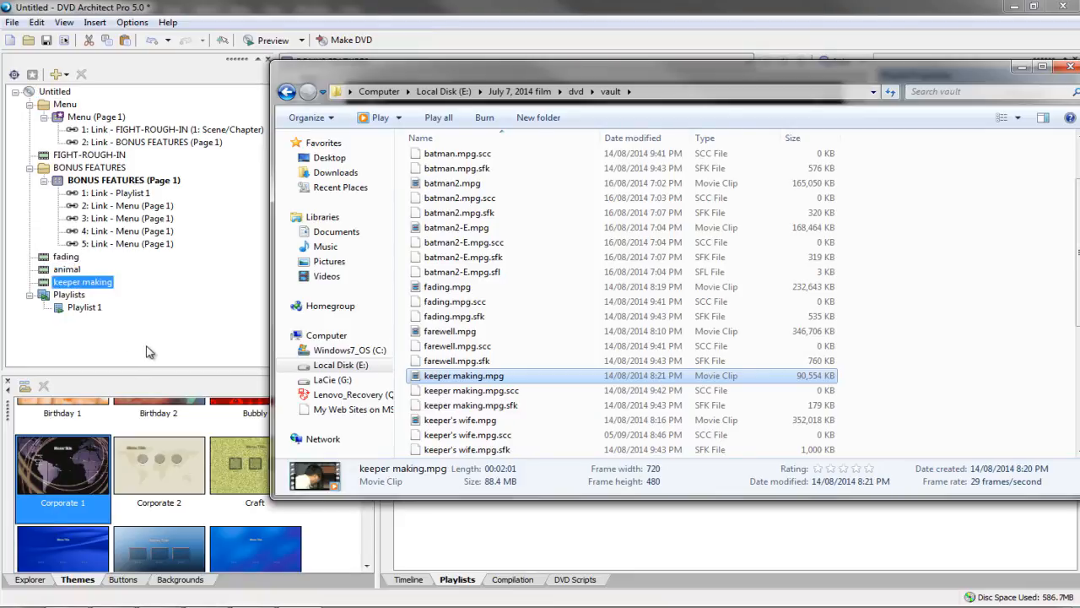
{"action": "left_click", "coordinate": [152, 351]}
Drag fading, then animal and keeper making into Playlist 1, and check PLAY ALL's destination
{"action": "left_click", "coordinate": [61, 256]}
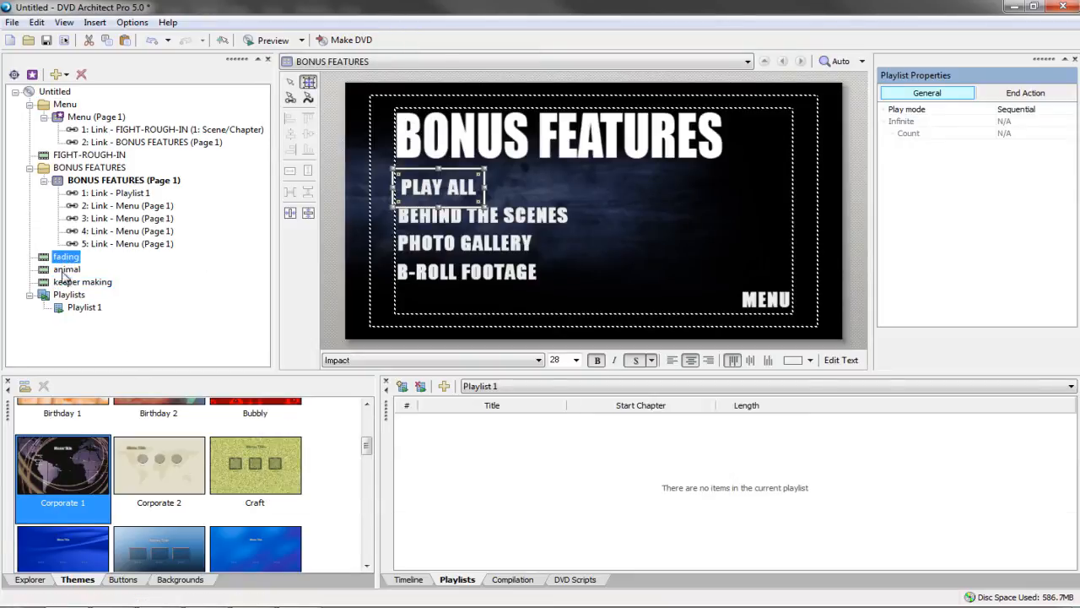
{"action": "left_click", "coordinate": [62, 281]}
{"action": "left_click", "coordinate": [60, 259]}
{"action": "left_click_drag", "start_coordinate": [61, 259], "coordinate": [407, 466]}
{"action": "left_click_drag", "start_coordinate": [69, 282], "coordinate": [446, 487]}
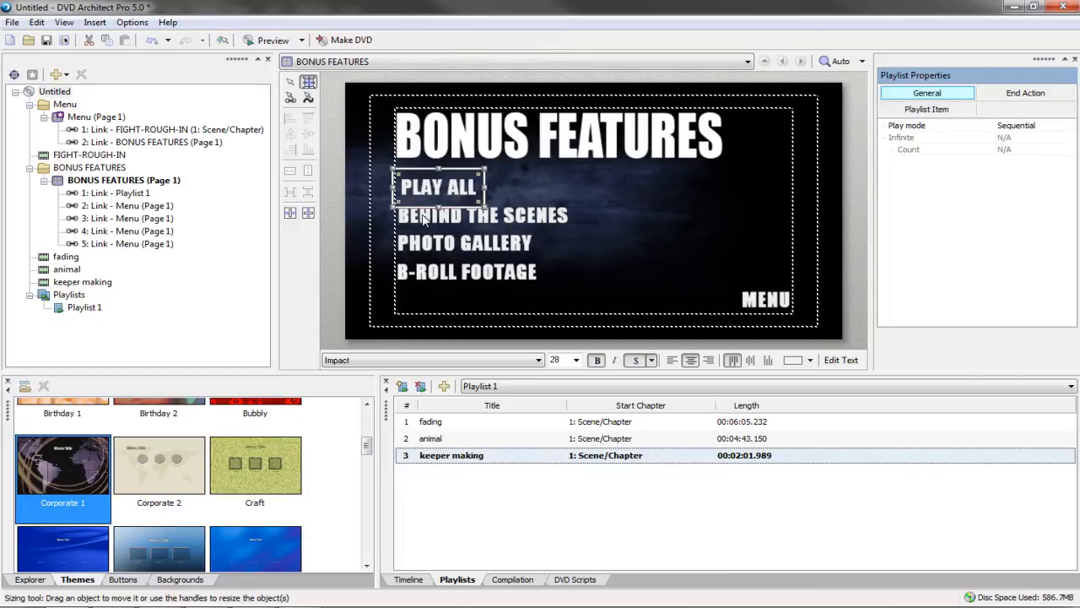
{"action": "left_click", "coordinate": [425, 192]}
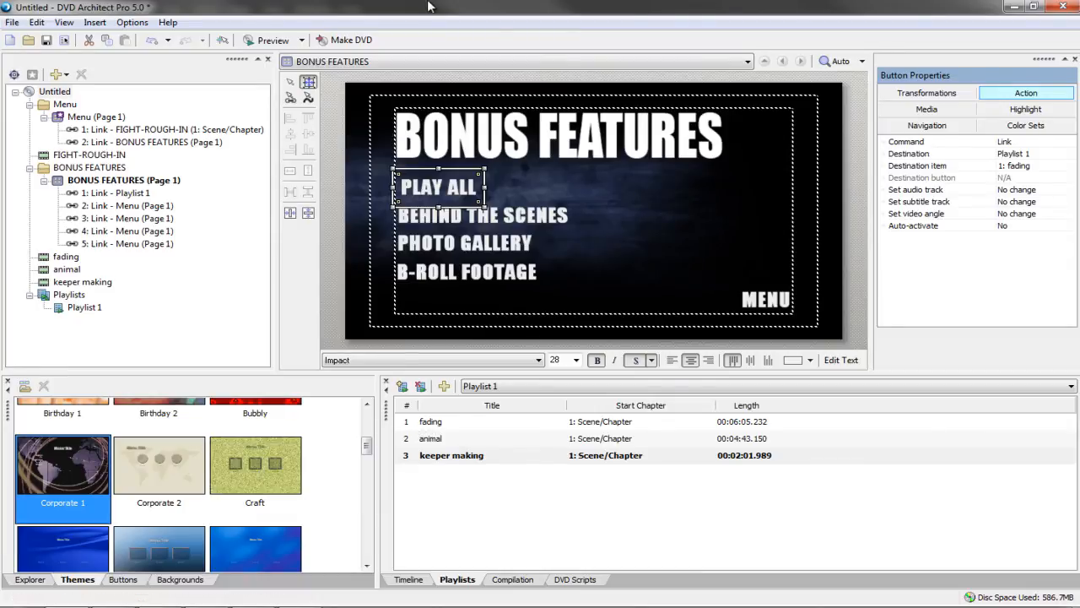
{"action": "left_click", "coordinate": [260, 39]}
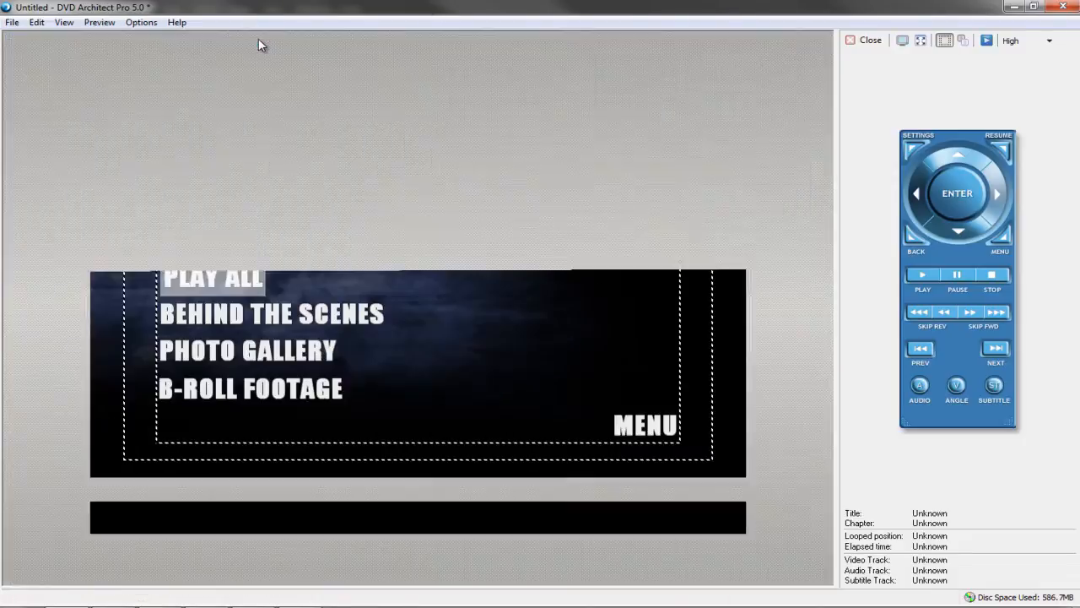
{"action": "left_click", "coordinate": [226, 281]}
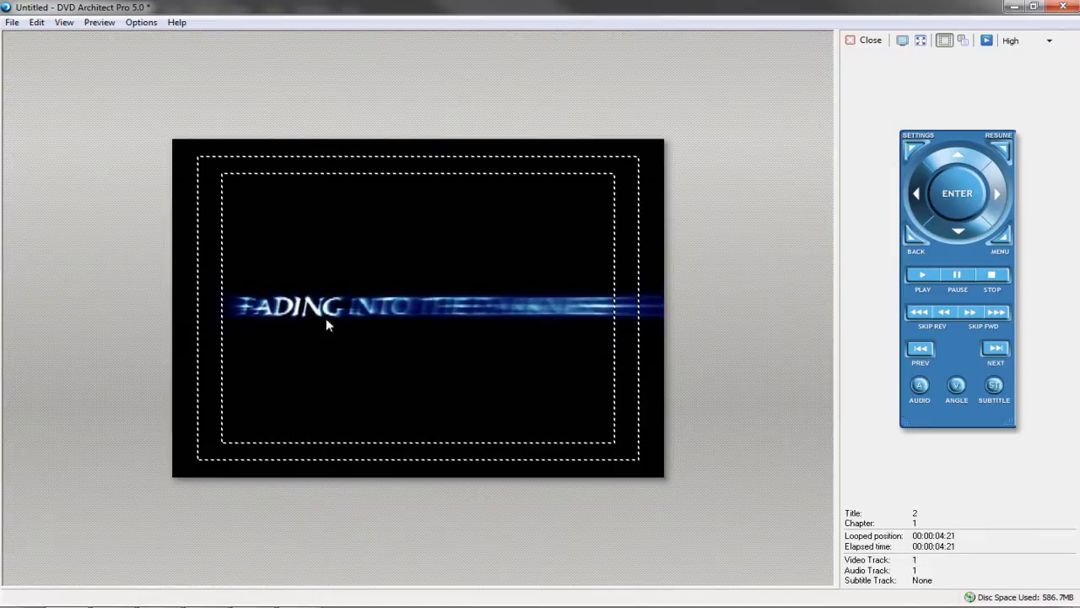
{"action": "left_click", "coordinate": [996, 348]}
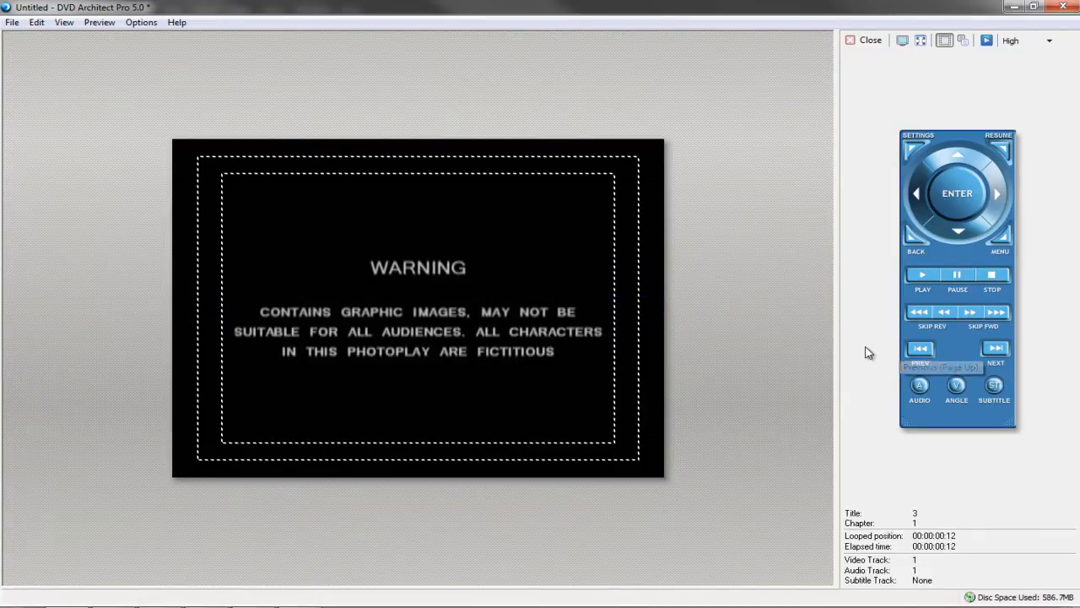
{"action": "left_click", "coordinate": [995, 348]}
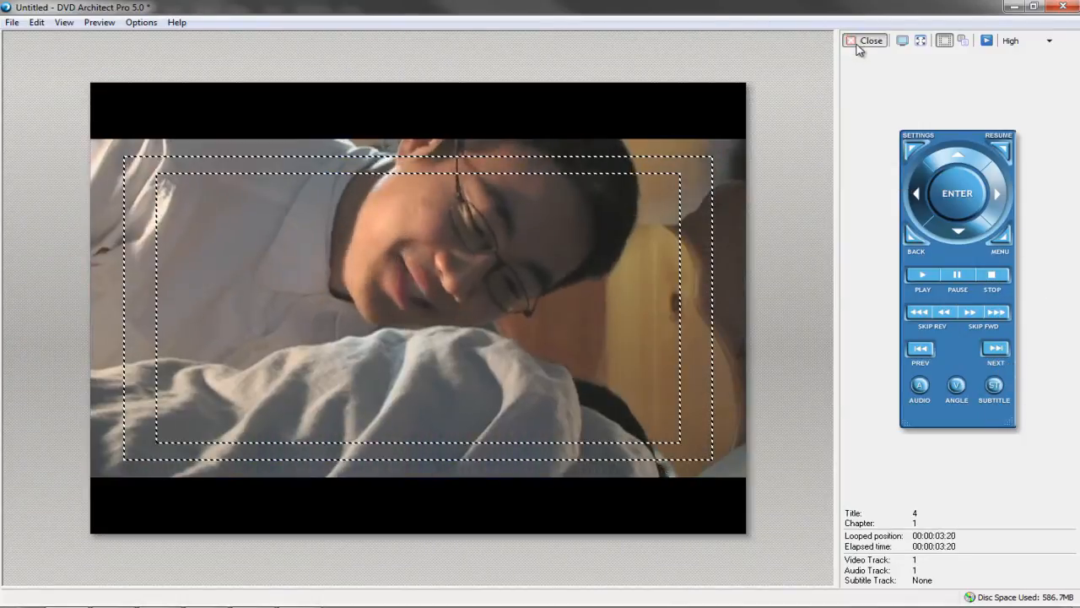
{"action": "left_click", "coordinate": [864, 41]}
Insert a new Picture Compilation 1 into the project tree
{"action": "left_click", "coordinate": [454, 458]}
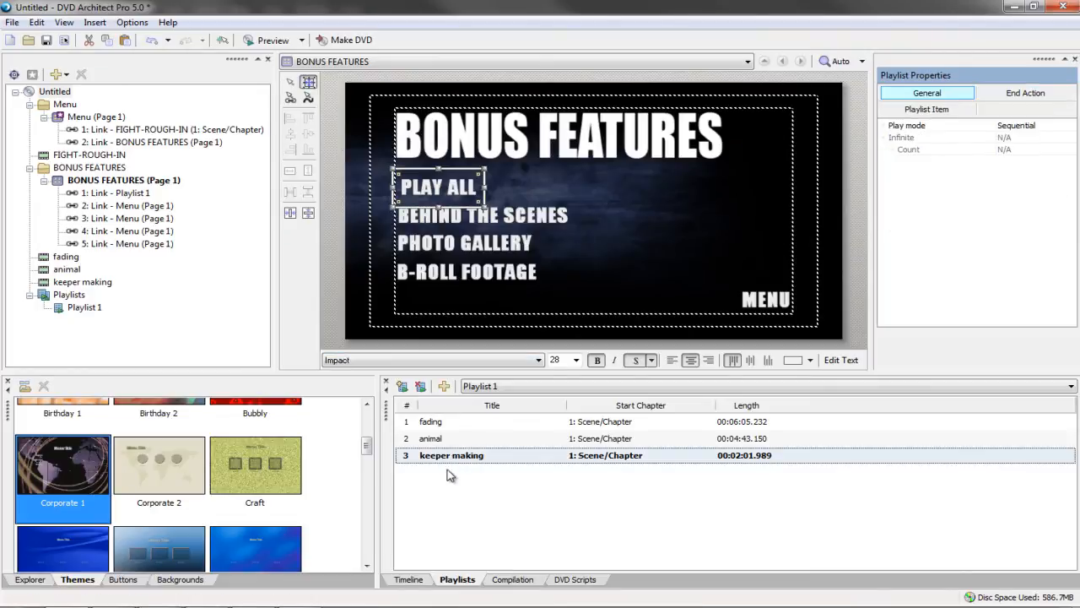
{"action": "left_click", "coordinate": [105, 336]}
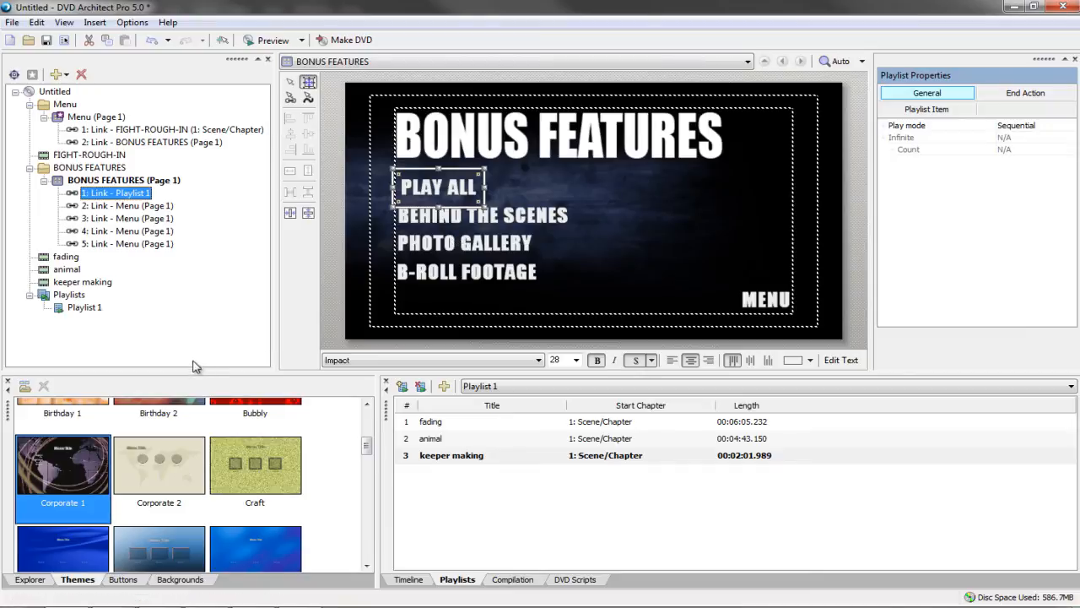
{"action": "right_click", "coordinate": [144, 346]}
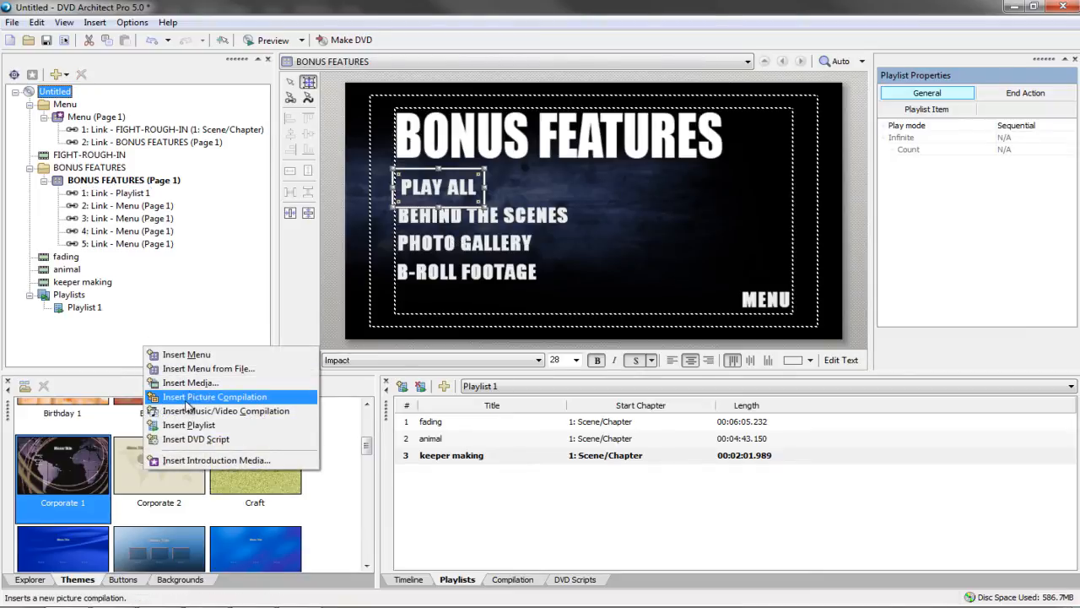
{"action": "left_click", "coordinate": [193, 397]}
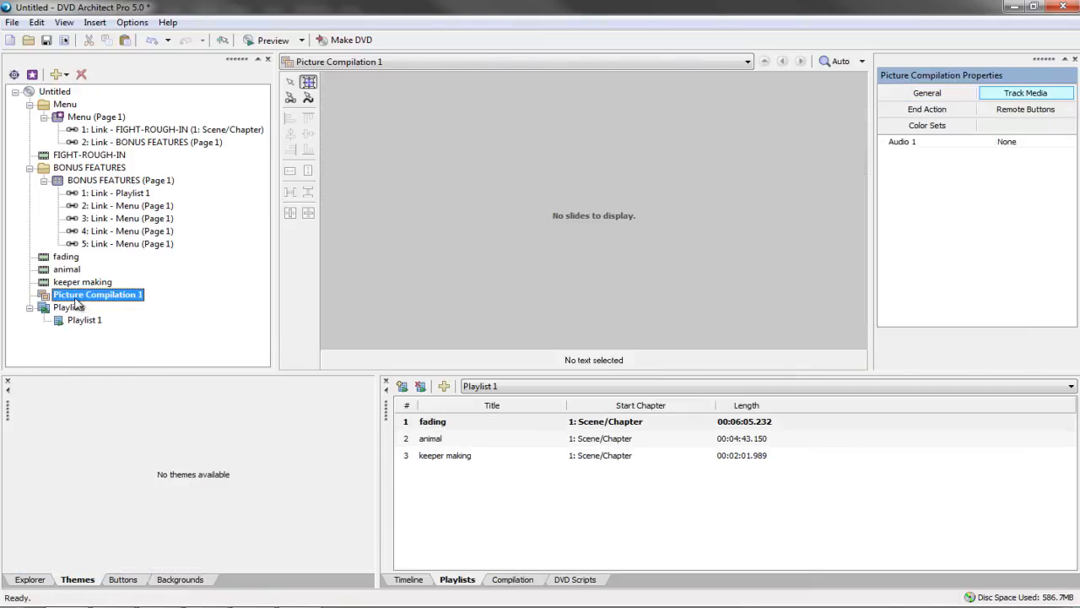
Show the compilation's empty image list and switch to the file browser
{"action": "left_click", "coordinate": [410, 582]}
{"action": "left_click", "coordinate": [512, 581]}
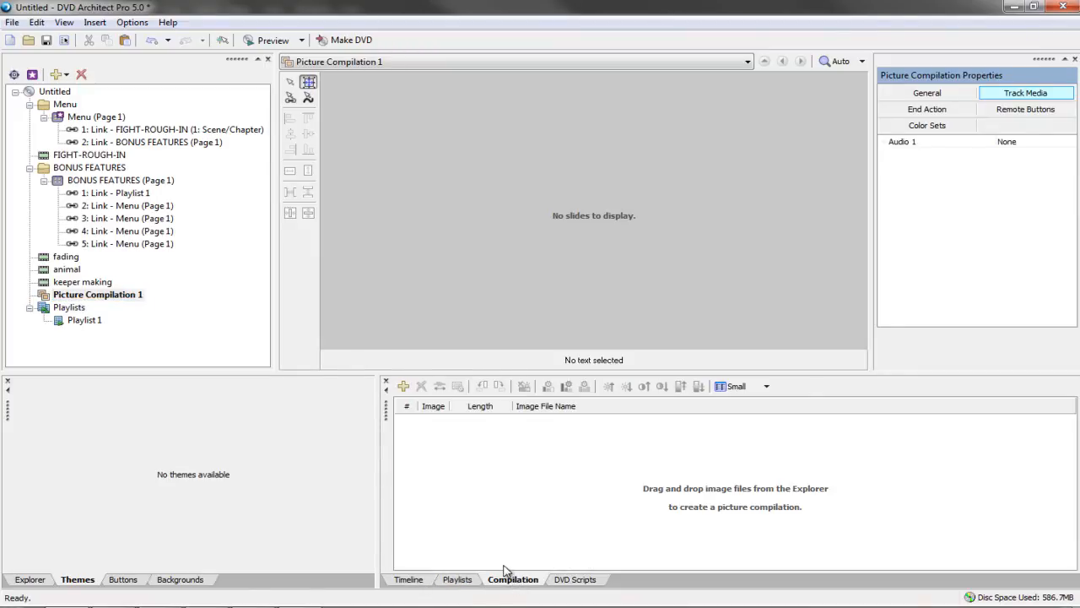
{"action": "key", "text": "alt+Tab"}
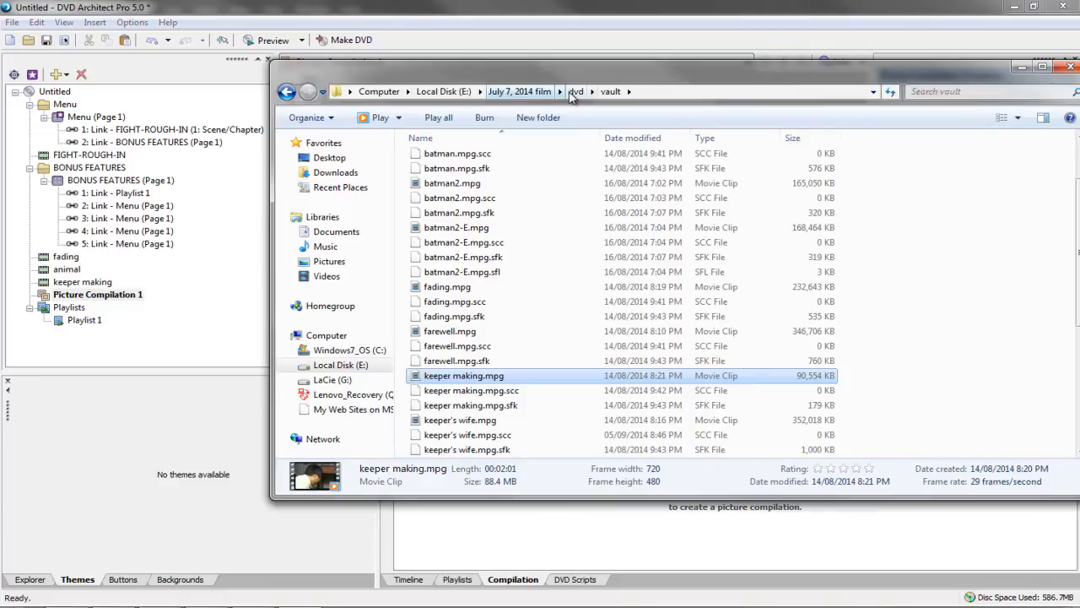
Open the July 7, 2014 film pictures folder and drag IMG_5323.JPG and IMG_3863.JPG toward the project
{"action": "left_click", "coordinate": [574, 92]}
{"action": "left_click", "coordinate": [530, 92]}
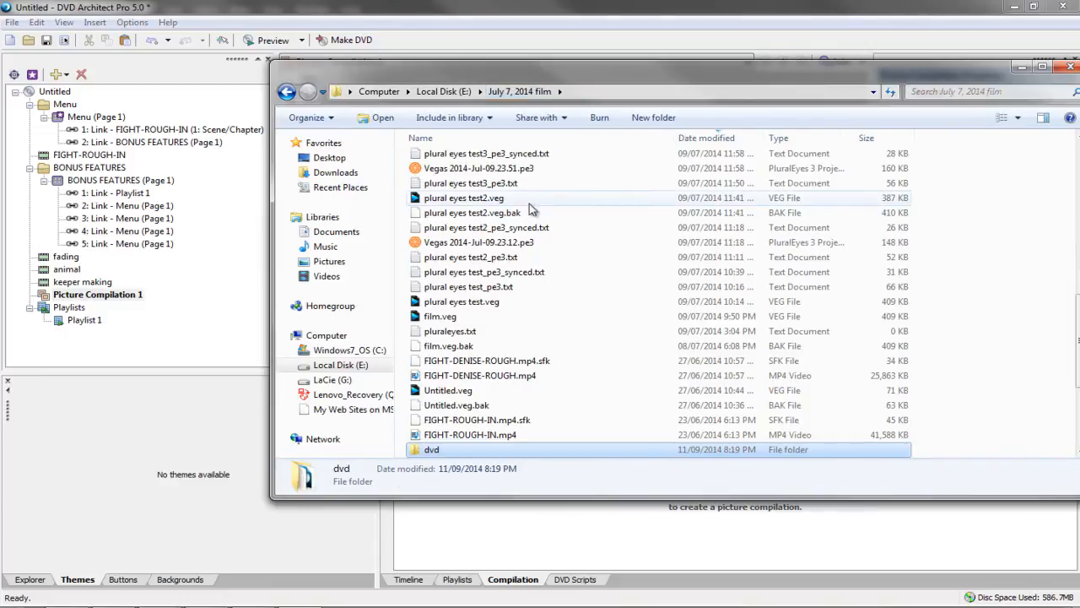
{"action": "double_click", "coordinate": [439, 332]}
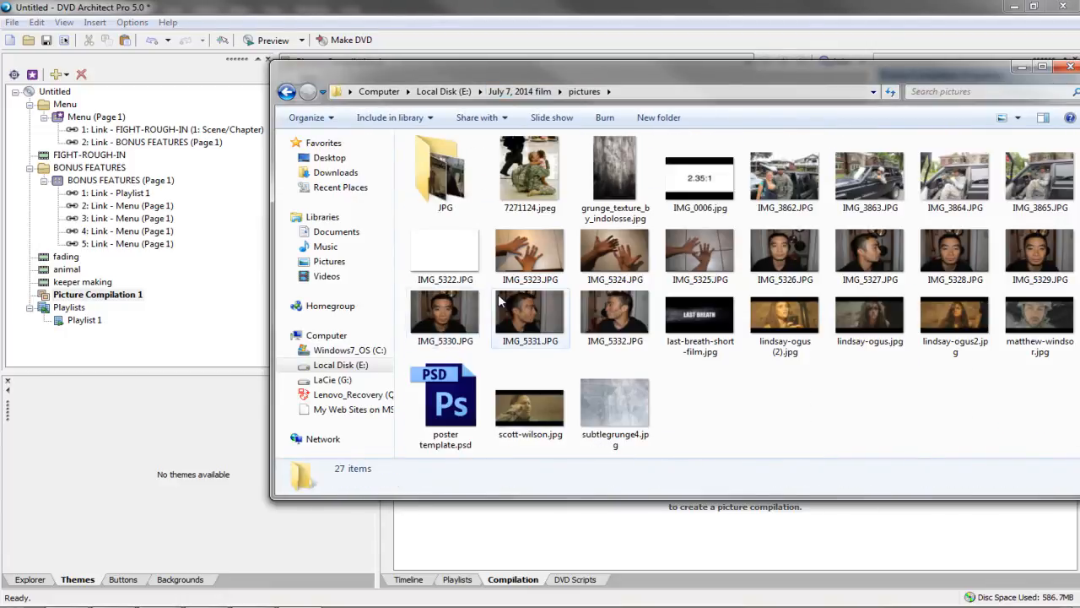
{"action": "left_click_drag", "start_coordinate": [530, 253], "coordinate": [150, 349]}
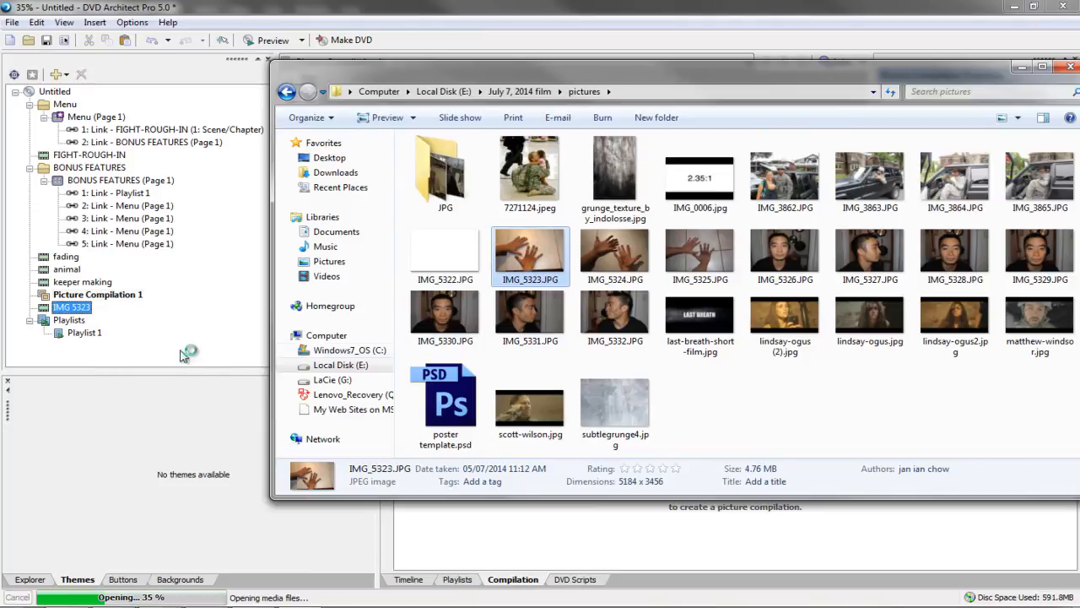
{"action": "left_click_drag", "start_coordinate": [870, 186], "coordinate": [94, 362]}
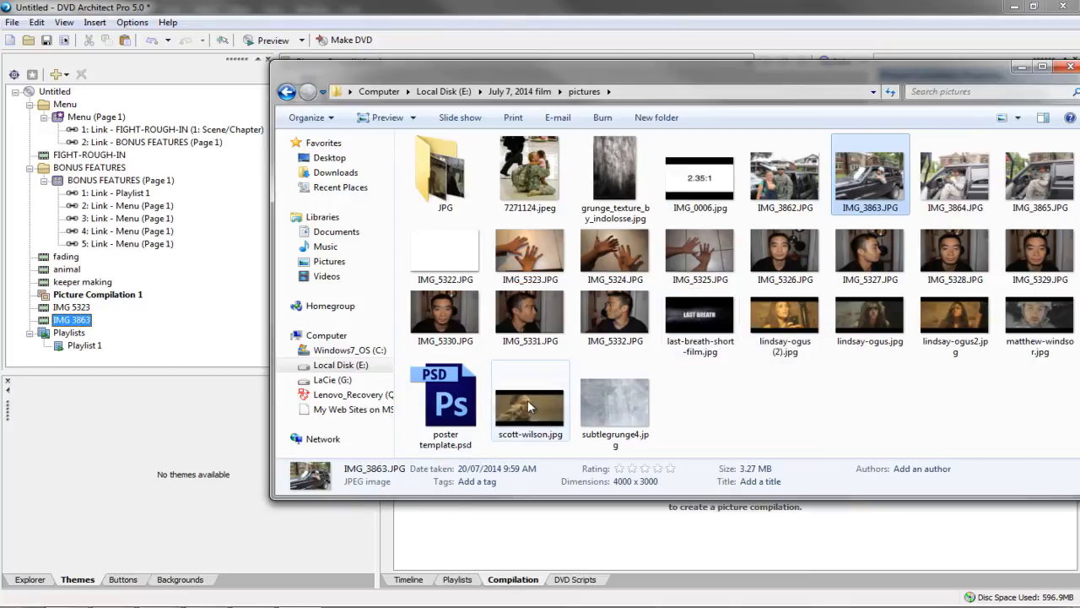
{"action": "mouse_move", "coordinate": [527, 400]}
{"action": "left_mouse_down"}
{"action": "mouse_move", "coordinate": [160, 369]}
{"action": "mouse_move", "coordinate": [140, 340]}
{"action": "mouse_move", "coordinate": [359, 347]}
{"action": "mouse_move", "coordinate": [525, 420]}
{"action": "left_mouse_up"}
Delete the two stray image items from the DVD project tree
{"action": "left_click", "coordinate": [59, 321]}
{"action": "key", "text": "Delete"}
{"action": "left_click", "coordinate": [66, 308]}
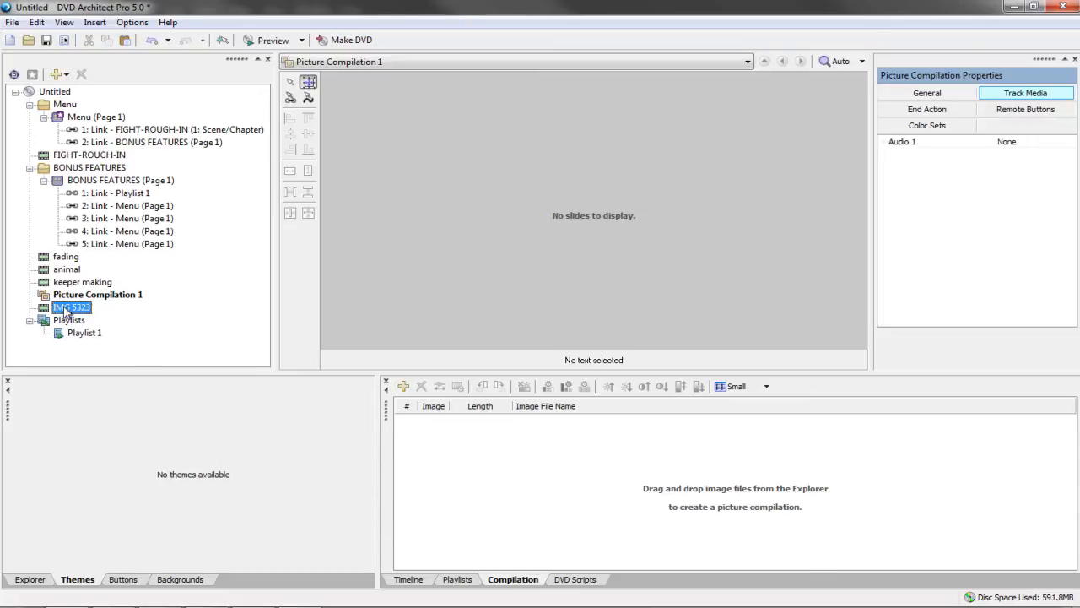
{"action": "key", "text": "Delete"}
{"action": "left_click", "coordinate": [213, 604]}
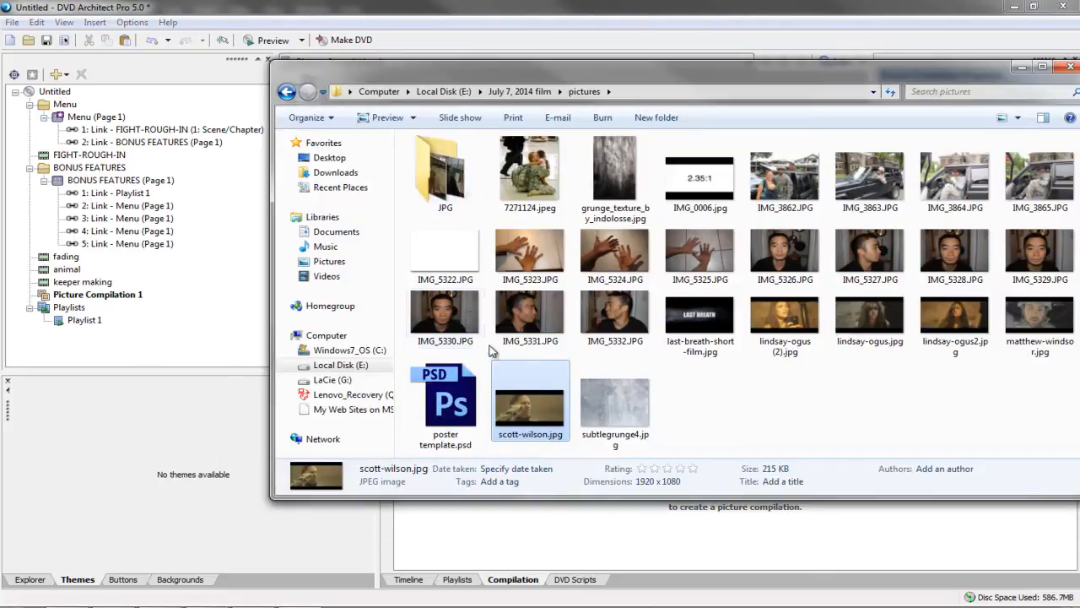
{"action": "left_click_drag", "start_coordinate": [536, 414], "coordinate": [530, 536]}
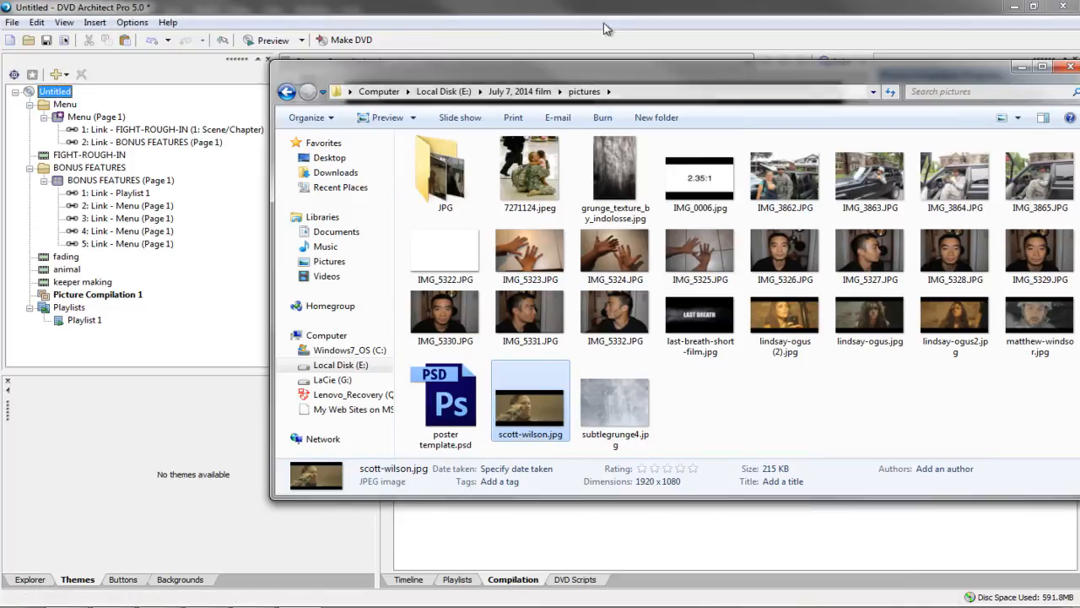
{"action": "left_click_drag", "start_coordinate": [545, 78], "coordinate": [766, 43]}
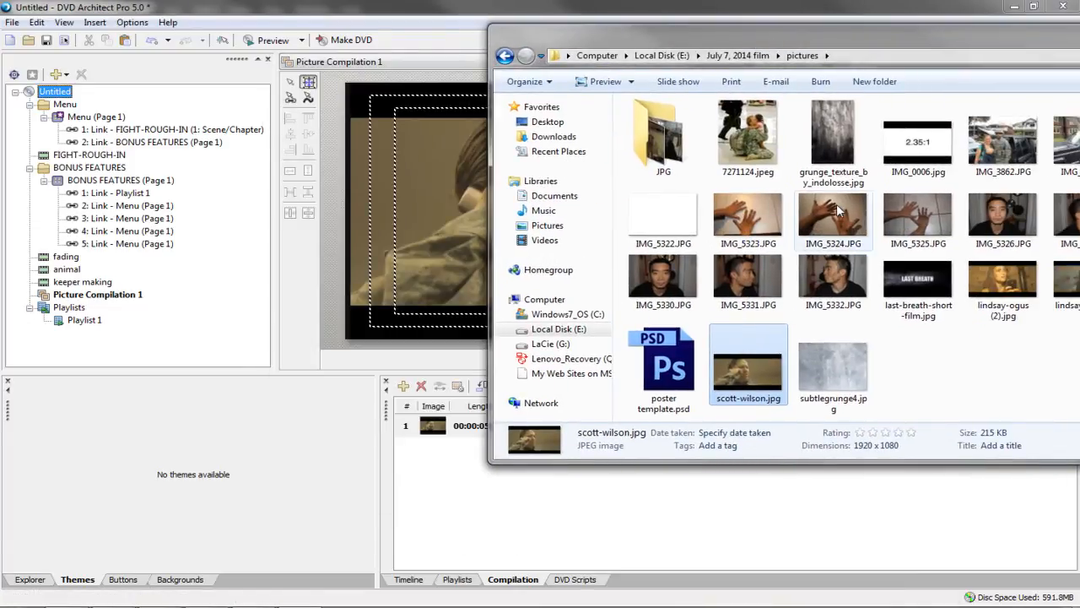
{"action": "left_click_drag", "start_coordinate": [748, 218], "coordinate": [473, 515]}
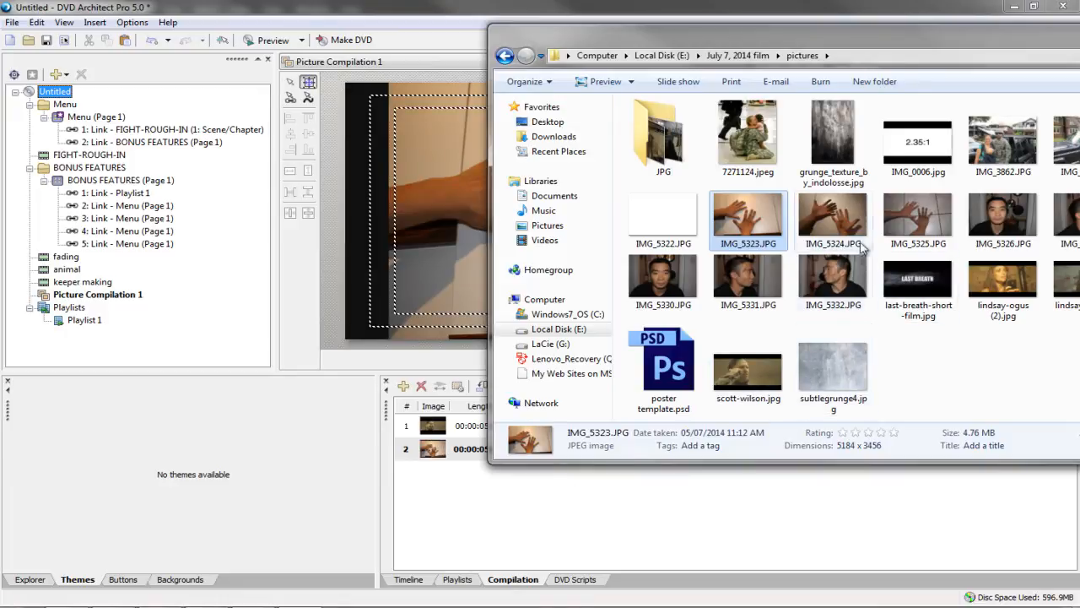
{"action": "left_click", "coordinate": [1073, 146]}
{"action": "left_click_drag", "start_coordinate": [1076, 145], "coordinate": [422, 540]}
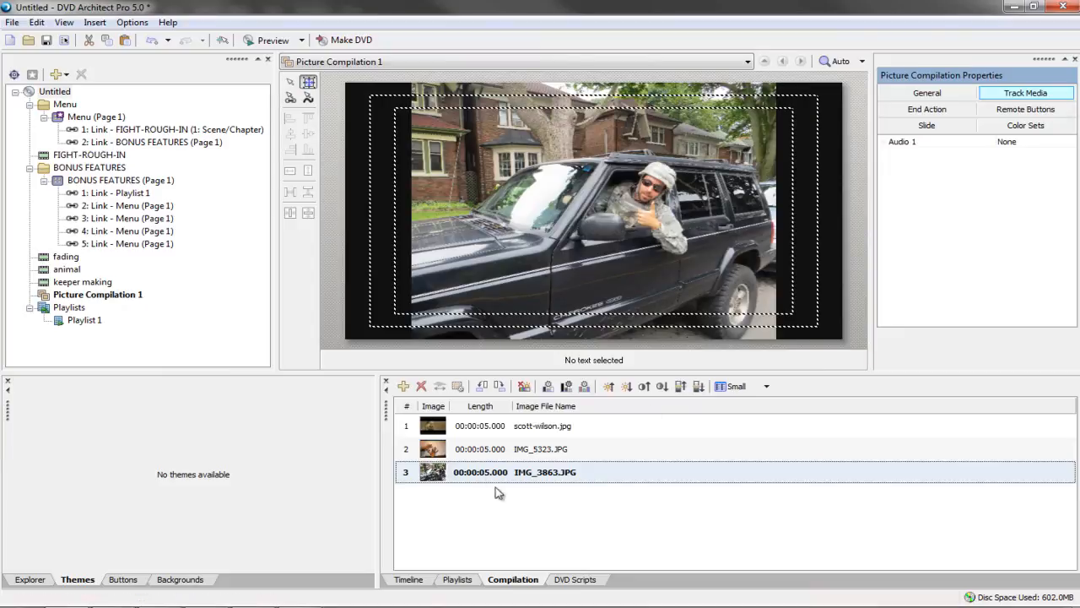
{"action": "left_click", "coordinate": [477, 429]}
{"action": "left_click", "coordinate": [478, 449]}
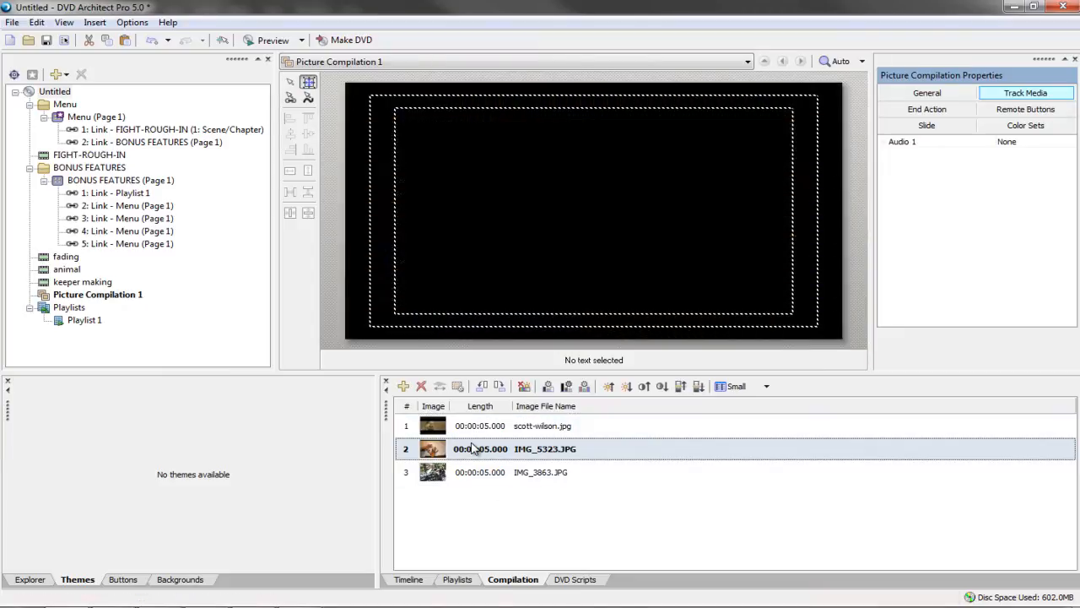
{"action": "left_click", "coordinate": [482, 473]}
{"action": "left_click", "coordinate": [474, 430]}
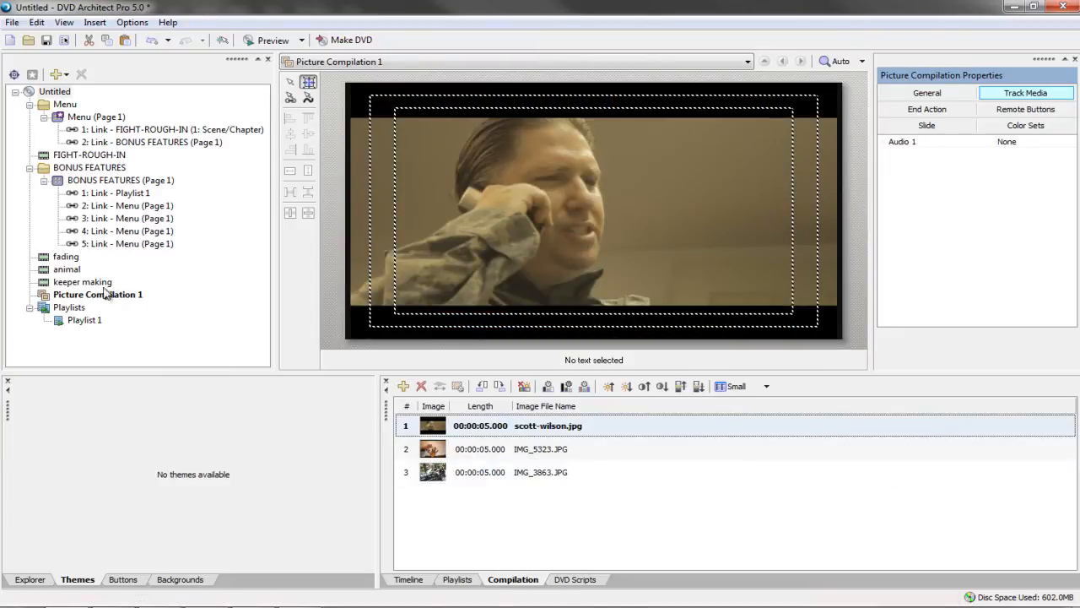
Link the BONUS FEATURES PHOTO GALLERY button to Picture Compilation 1 and open that compilation
{"action": "left_click", "coordinate": [116, 183]}
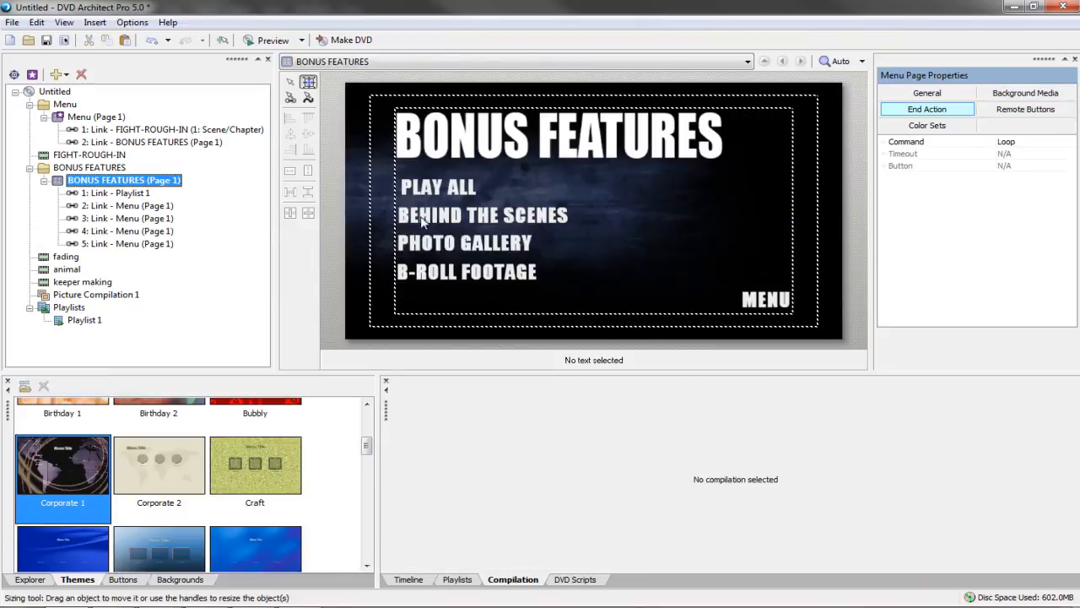
{"action": "left_click", "coordinate": [426, 249]}
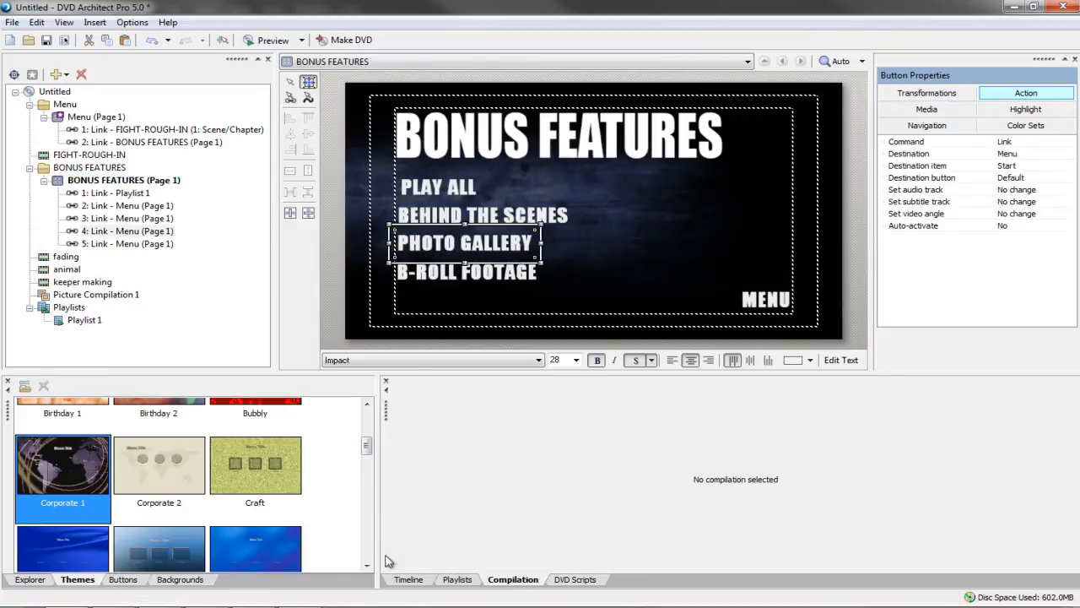
{"action": "left_click", "coordinate": [402, 580]}
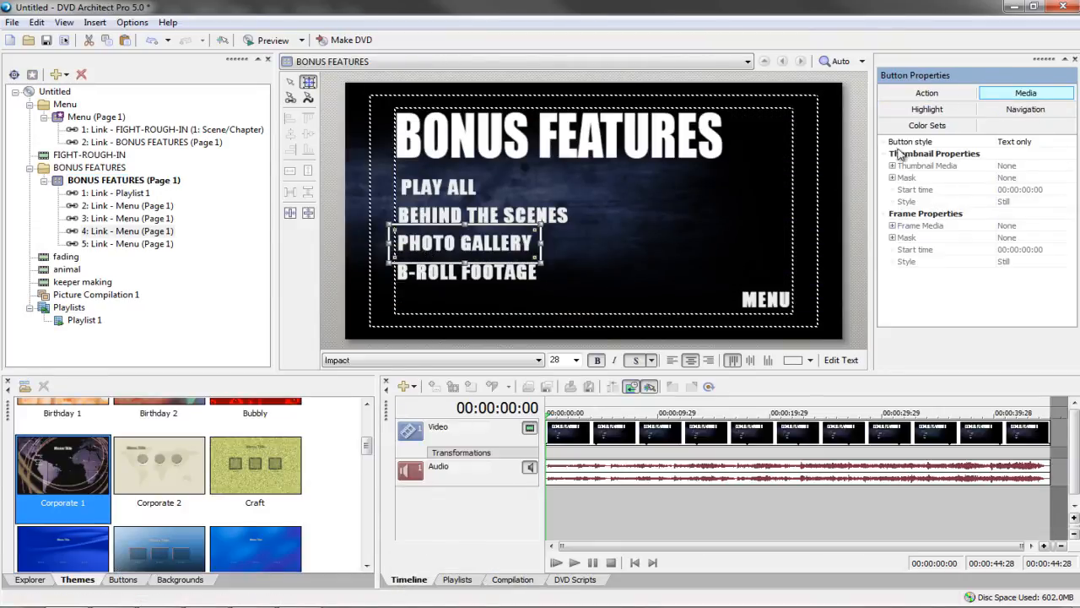
{"action": "left_click", "coordinate": [927, 96]}
{"action": "left_click", "coordinate": [997, 154]}
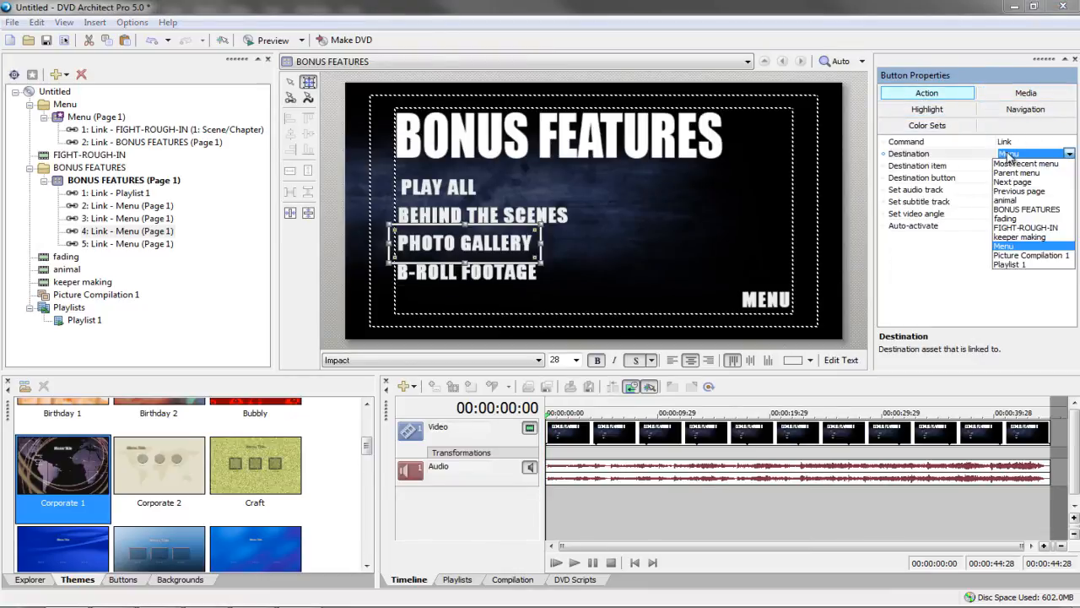
{"action": "left_click", "coordinate": [1013, 255]}
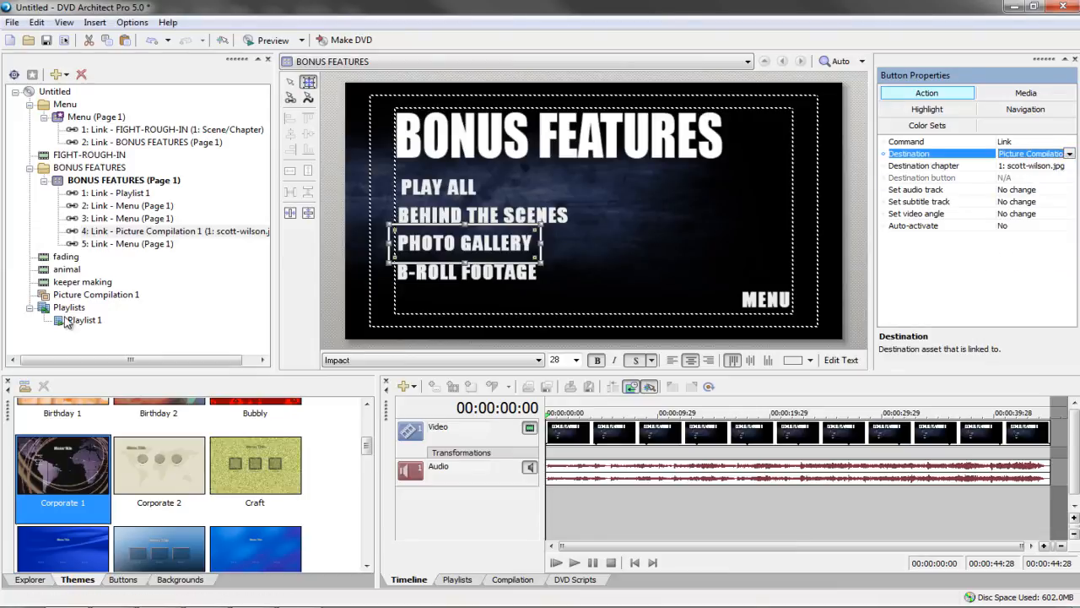
{"action": "left_click", "coordinate": [81, 295]}
Review the compilation's end action, audio, general and slide settings
{"action": "left_click", "coordinate": [932, 110]}
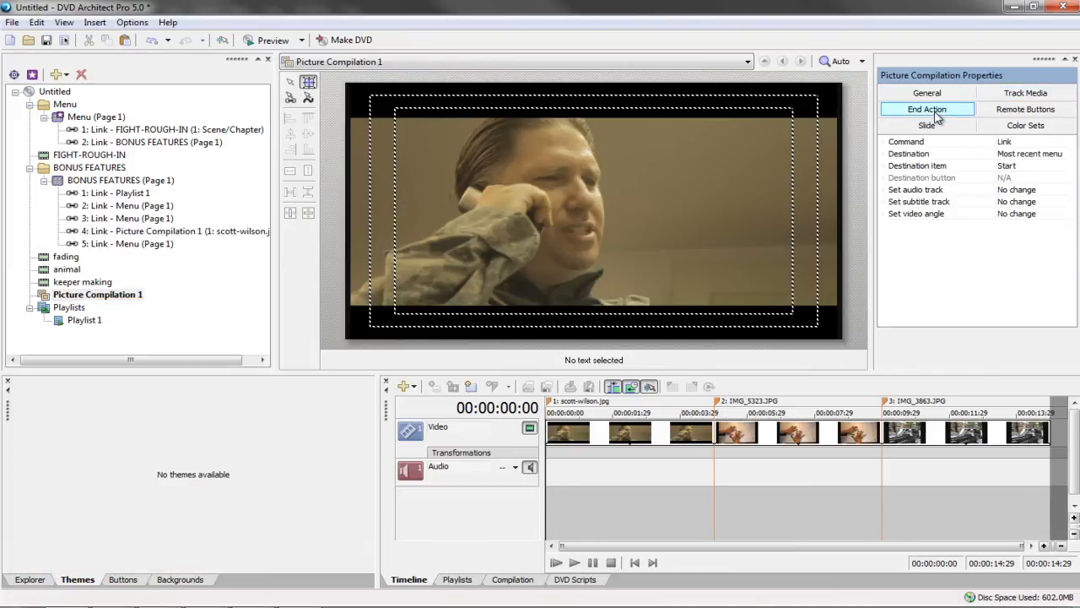
{"action": "left_click", "coordinate": [1019, 93]}
{"action": "left_click", "coordinate": [929, 94]}
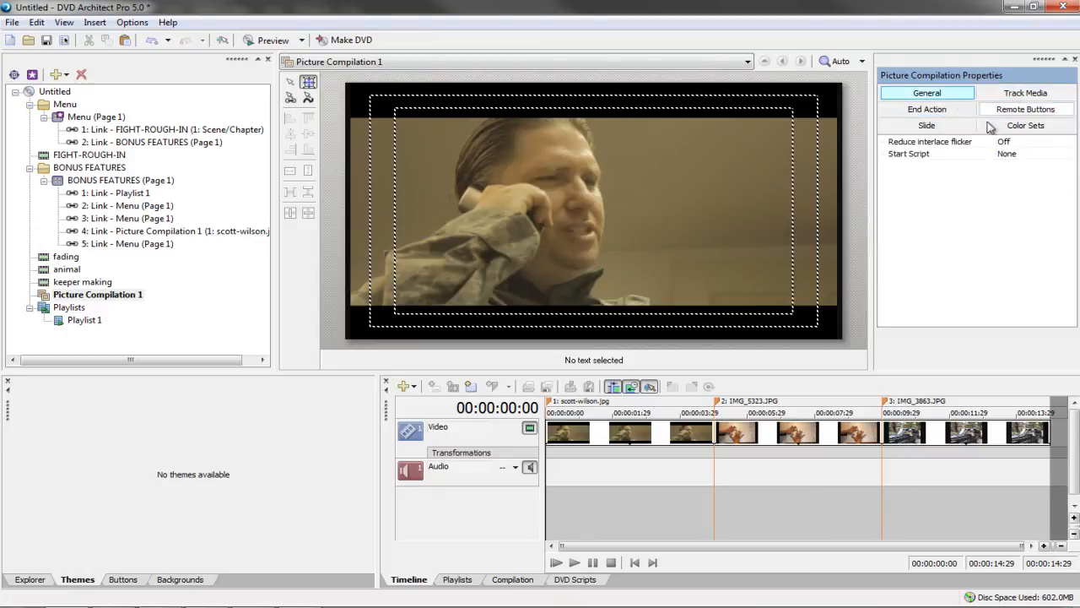
{"action": "left_click", "coordinate": [926, 125]}
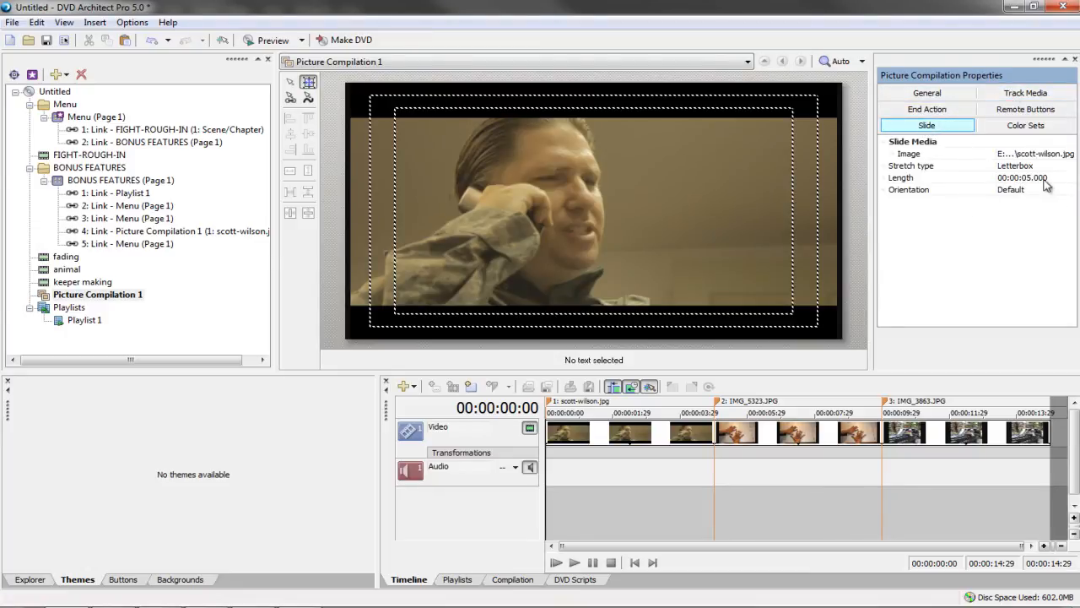
Select all three slides and change their Length from 5 to 3 seconds
{"action": "left_click", "coordinate": [82, 297]}
{"action": "left_click", "coordinate": [493, 580]}
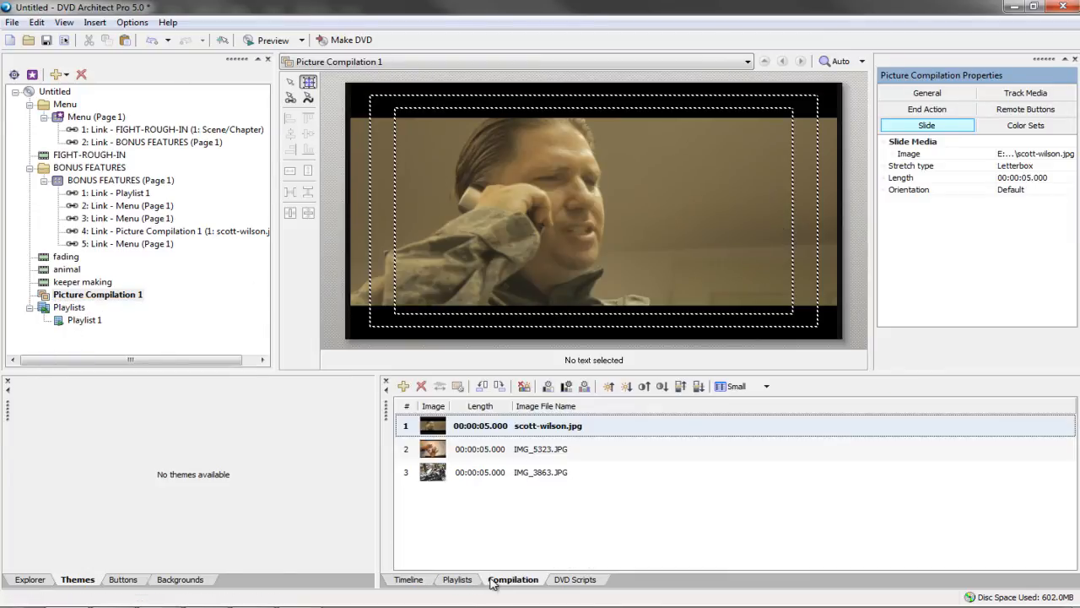
{"action": "left_click", "coordinate": [482, 450]}
{"action": "left_click", "coordinate": [487, 468]}
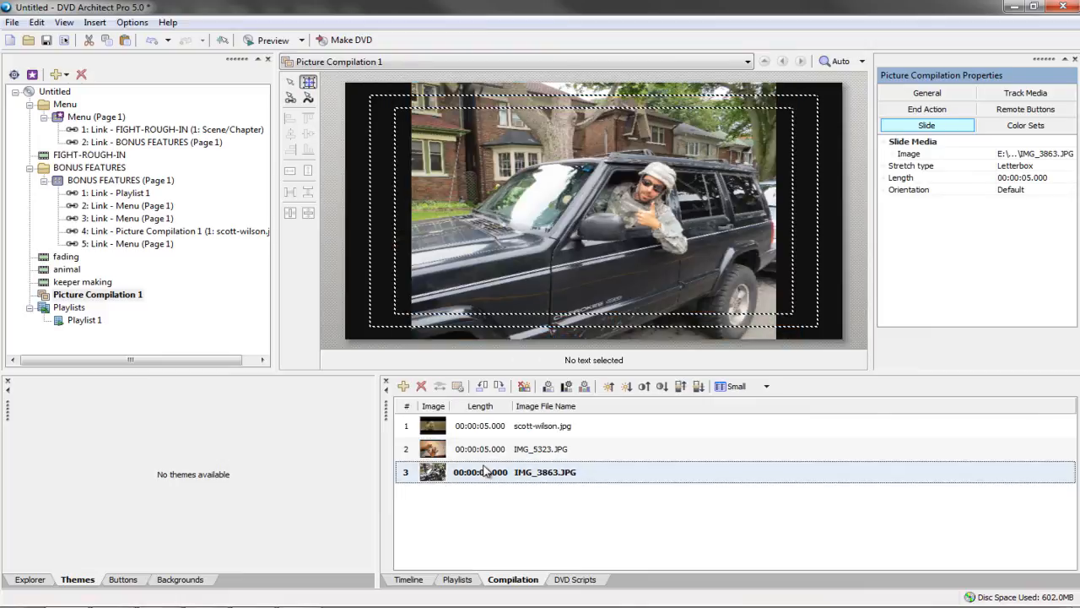
{"action": "left_click", "coordinate": [492, 454]}
{"action": "left_click", "coordinate": [493, 429]}
{"action": "left_click", "coordinate": [485, 469]}
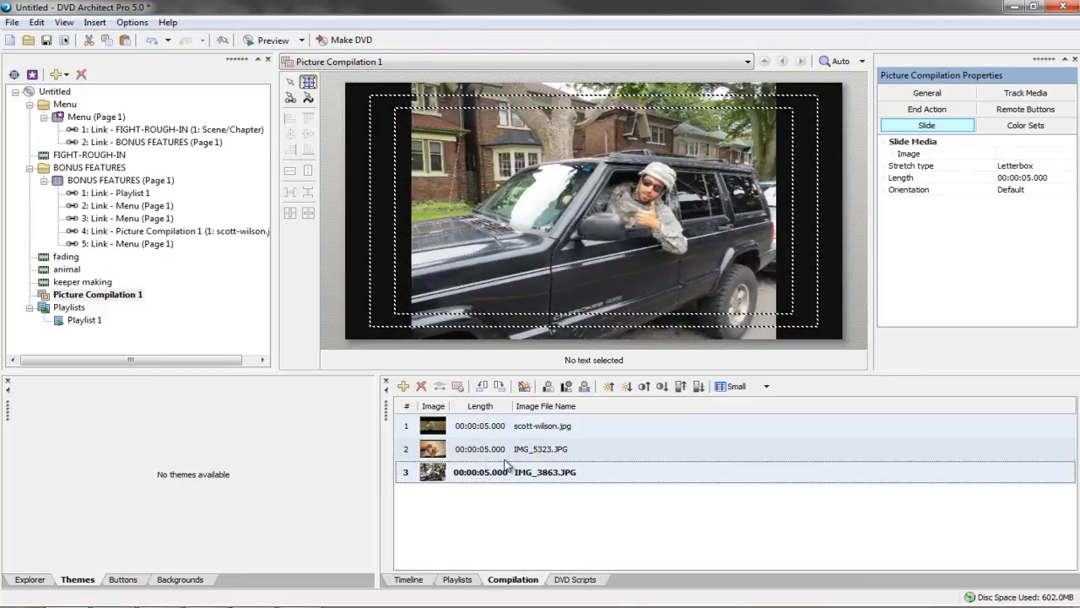
{"action": "left_click", "coordinate": [1027, 179]}
{"action": "left_click", "coordinate": [1036, 179]}
{"action": "key", "text": "BackSpace"}
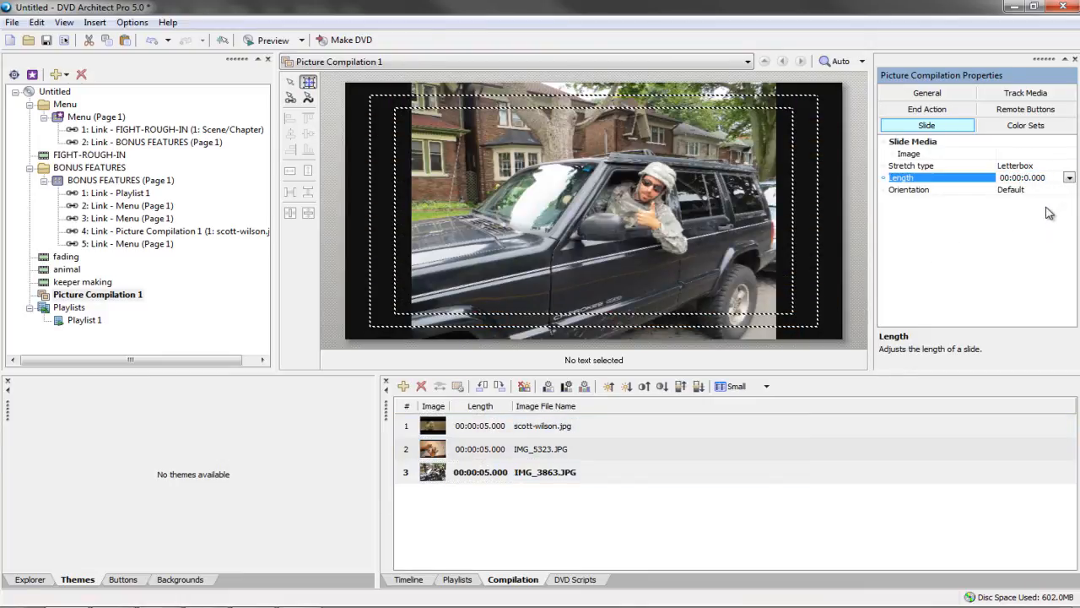
{"action": "type", "text": "3"}
{"action": "left_click", "coordinate": [654, 533]}
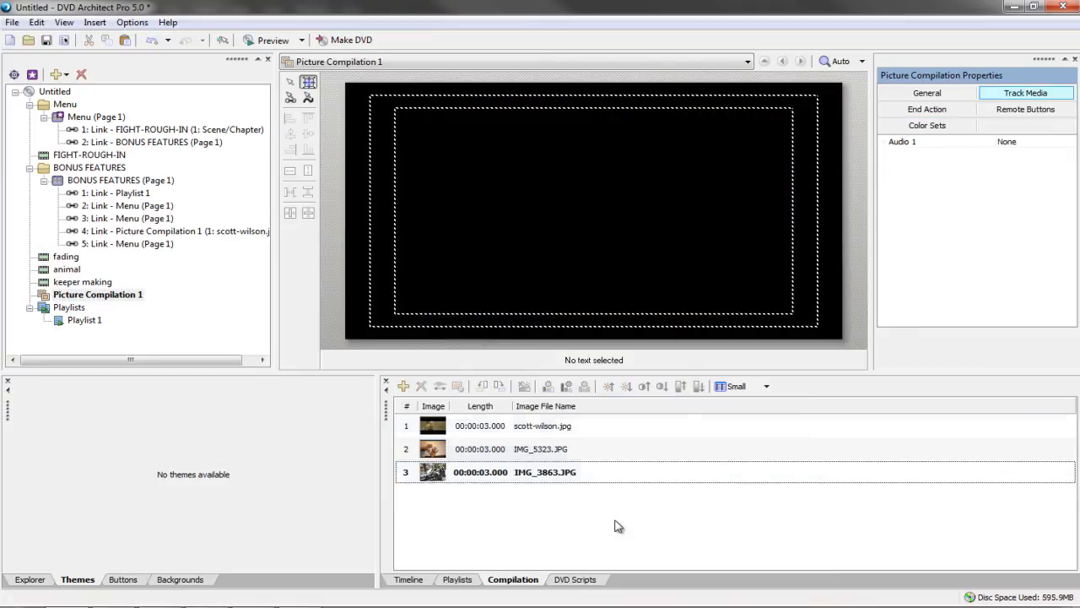
{"action": "left_click", "coordinate": [533, 475]}
{"action": "left_click", "coordinate": [537, 450]}
{"action": "left_click", "coordinate": [533, 430]}
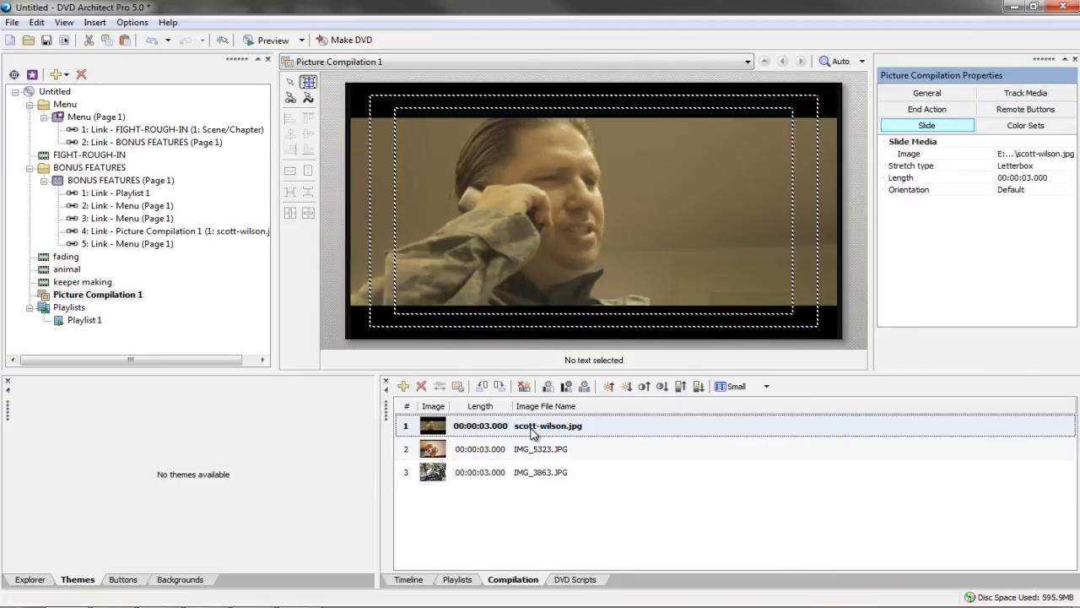
{"action": "left_click", "coordinate": [537, 450]}
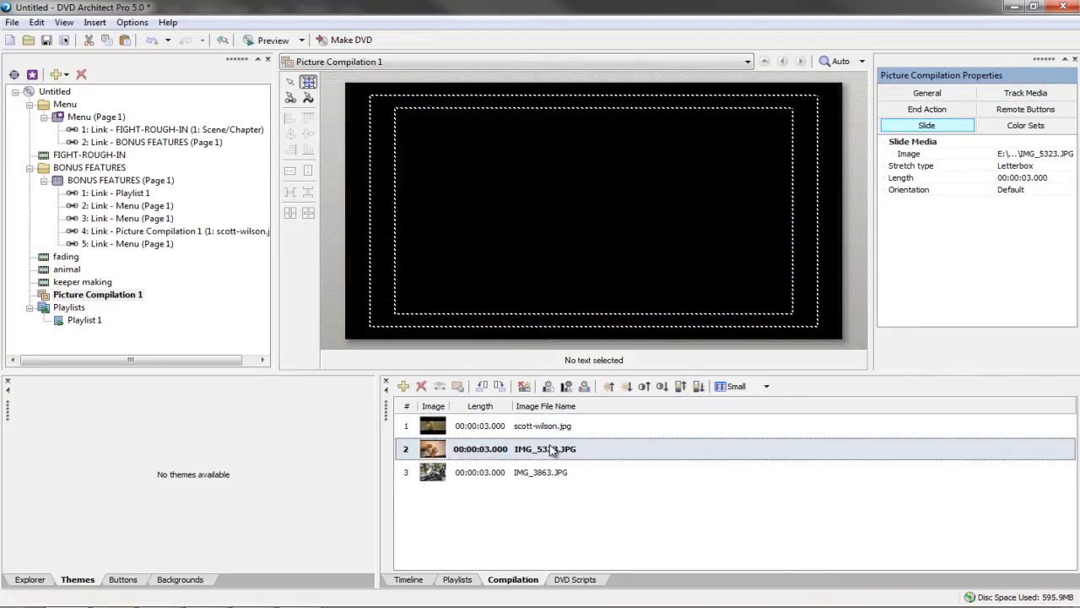
{"action": "left_click", "coordinate": [546, 474]}
{"action": "left_click", "coordinate": [537, 430]}
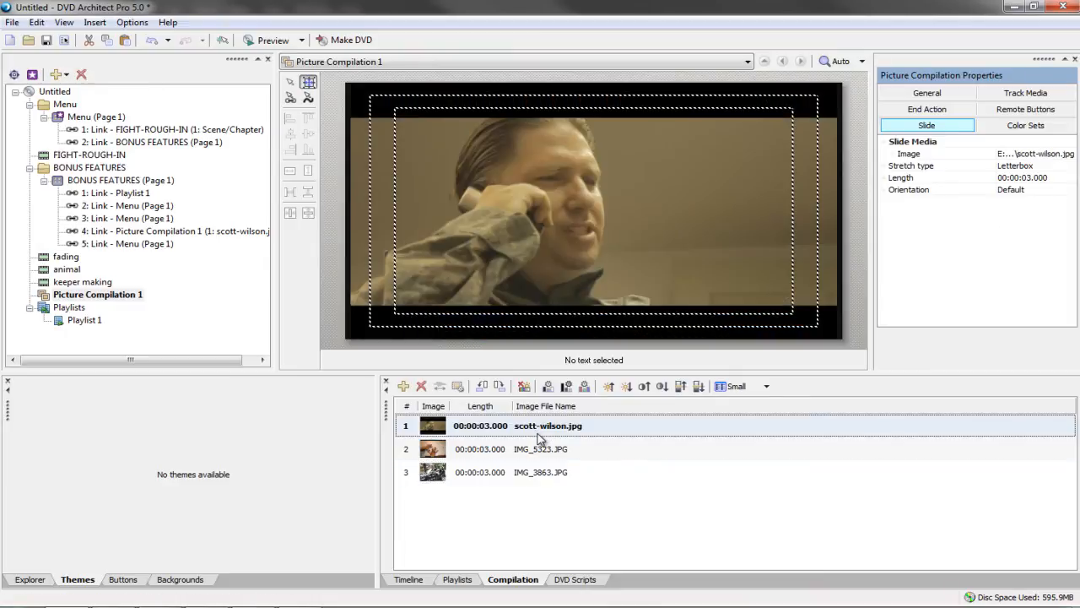
Preview BONUS FEATURES, test PHOTO GALLERY and PLAY ALL, skip ahead twice, then close the preview
{"action": "left_click", "coordinate": [118, 180]}
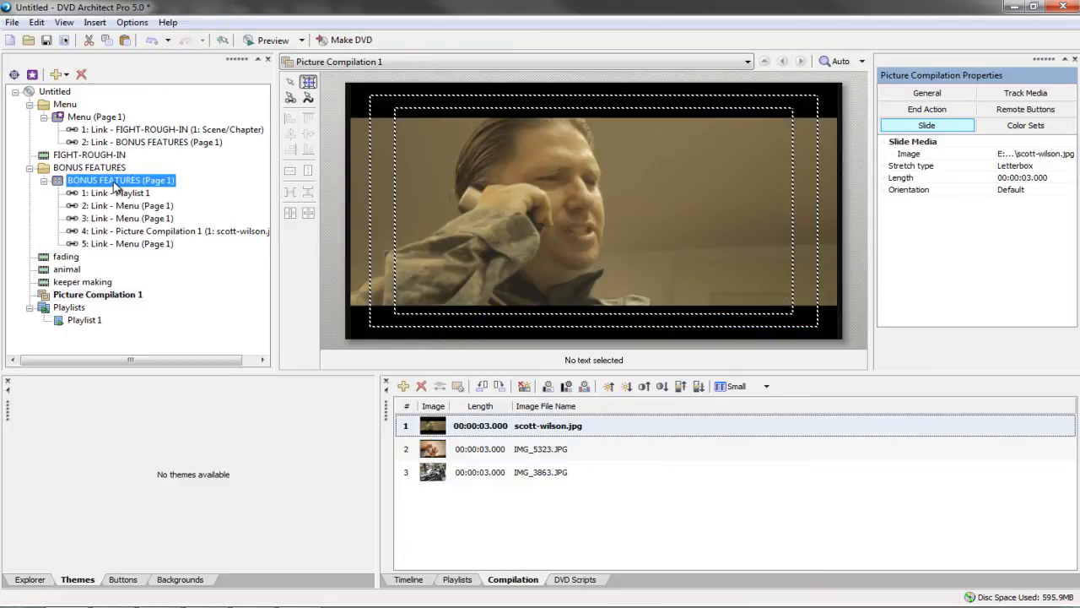
{"action": "left_click", "coordinate": [268, 41]}
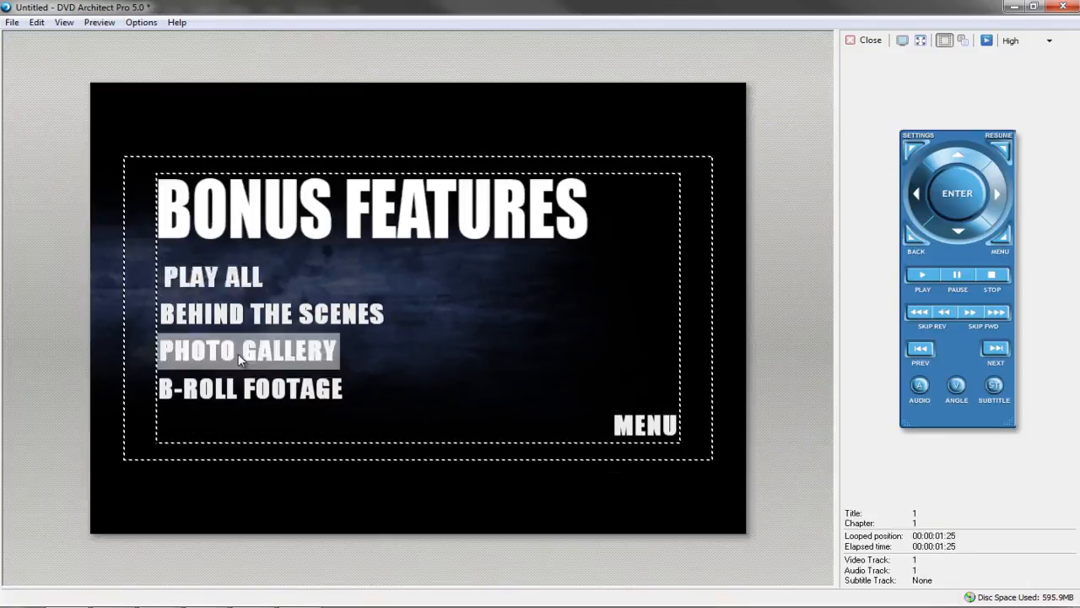
{"action": "left_click", "coordinate": [256, 351]}
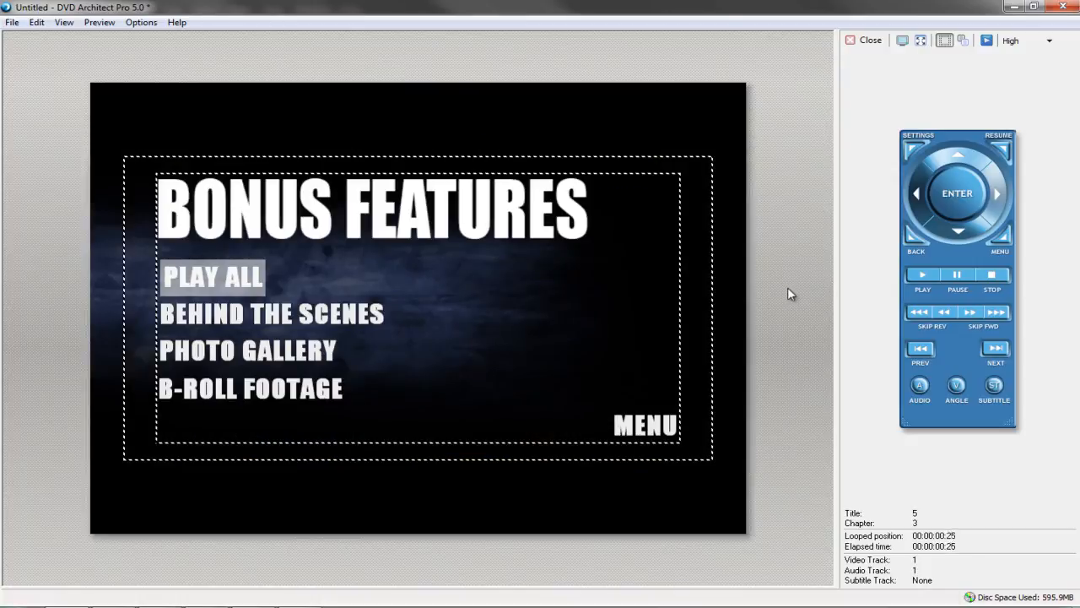
{"action": "left_click", "coordinate": [183, 282]}
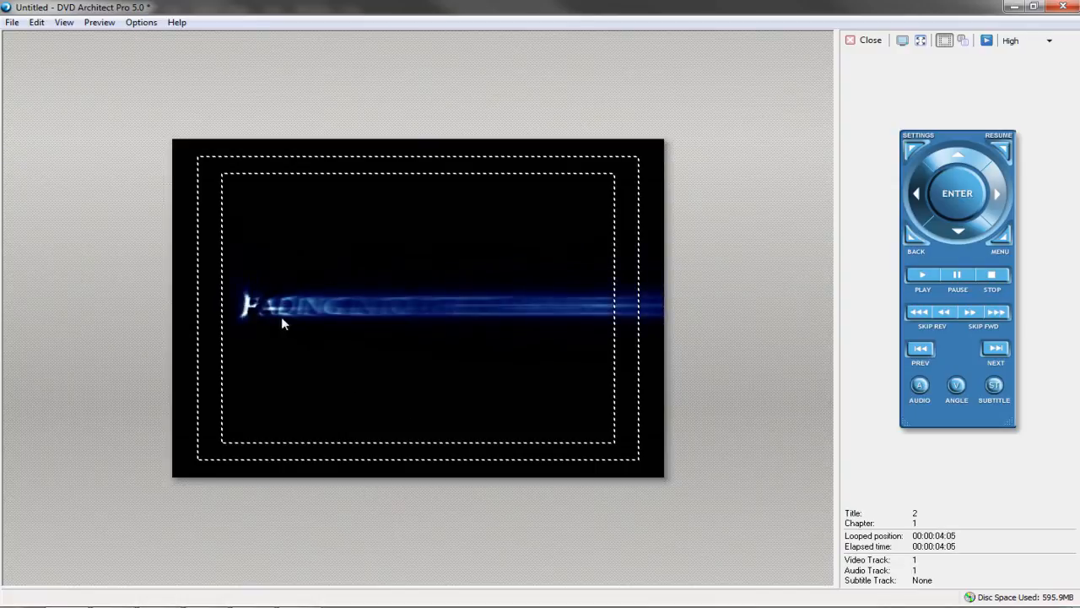
{"action": "left_click", "coordinate": [995, 353]}
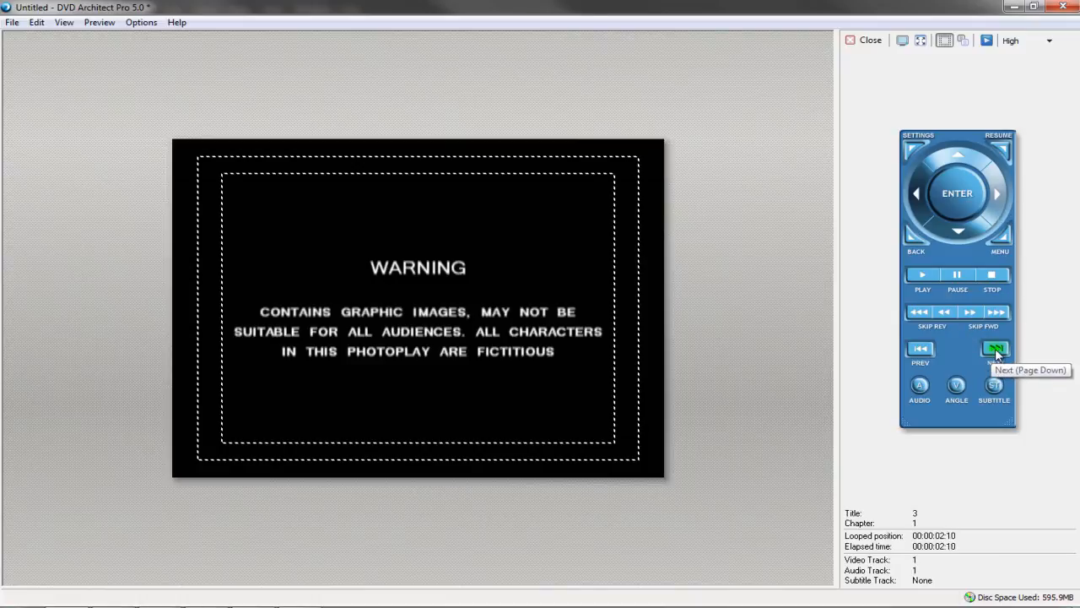
{"action": "left_click", "coordinate": [995, 353]}
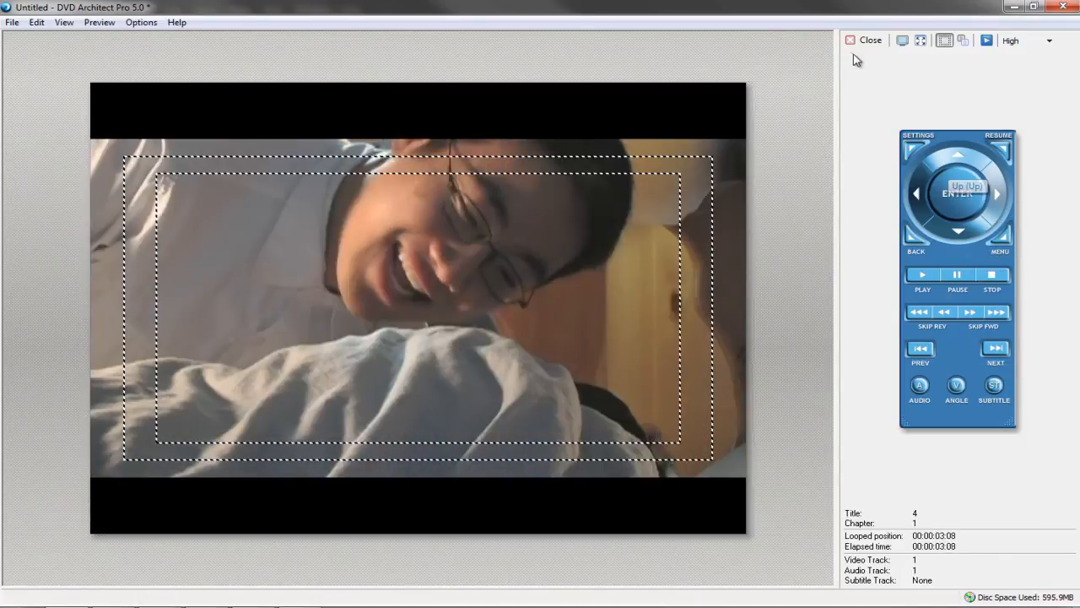
{"action": "left_click", "coordinate": [860, 42]}
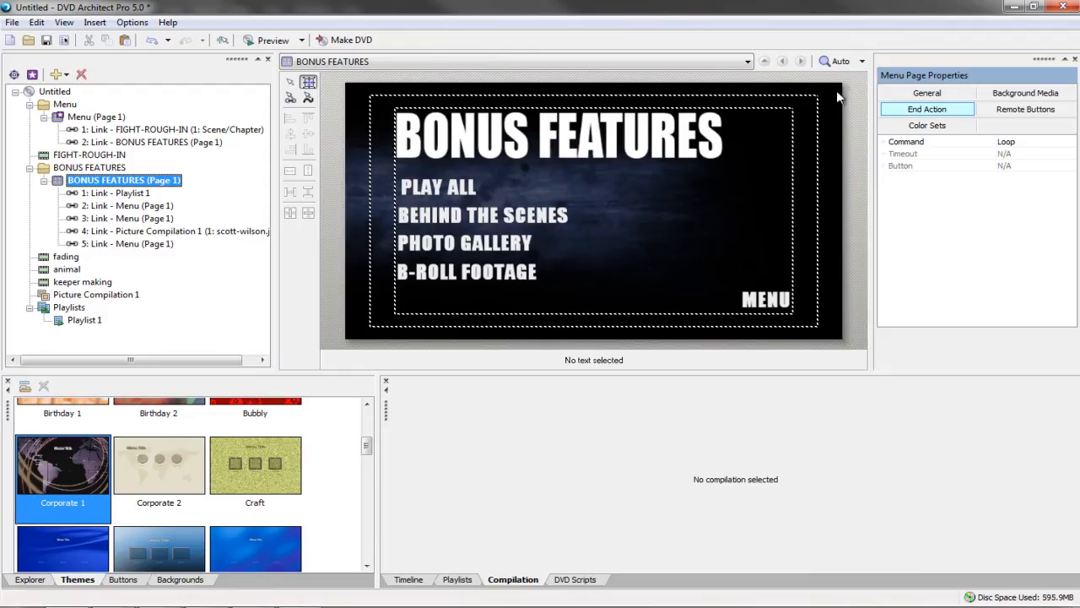
Review Playlist 1's animal and keeper making entries and the PHOTO GALLERY slideshow's slides
{"action": "left_click", "coordinate": [78, 322]}
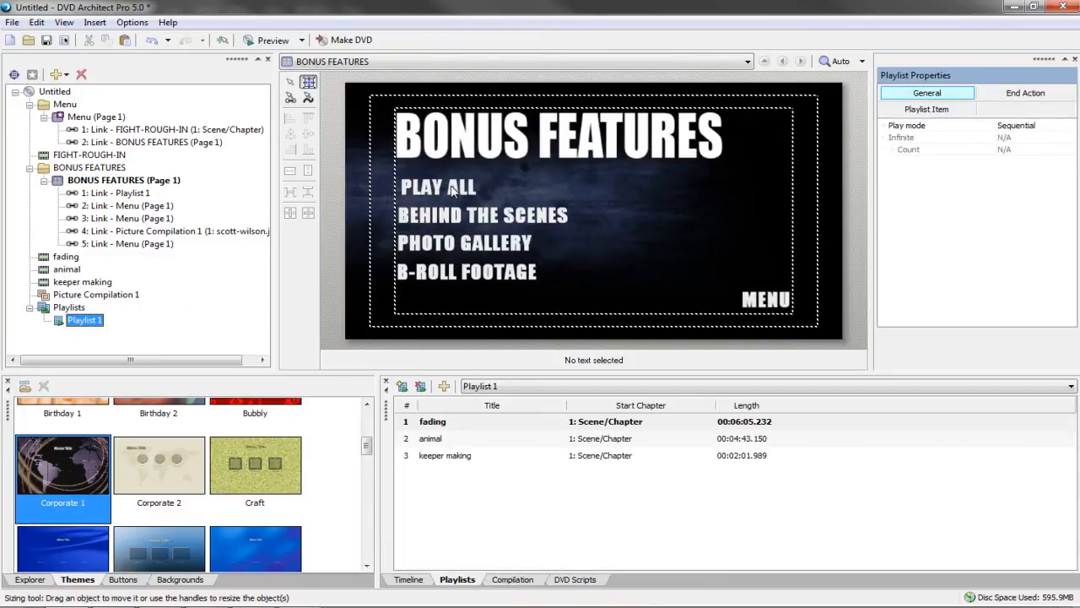
{"action": "left_click", "coordinate": [429, 438]}
{"action": "left_click", "coordinate": [424, 455]}
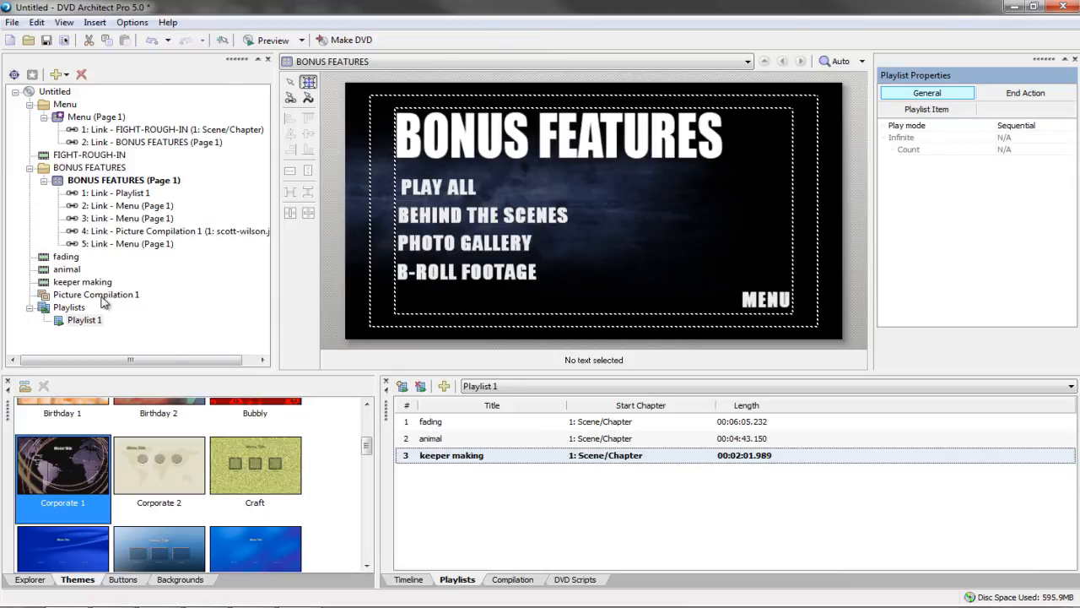
{"action": "left_click", "coordinate": [500, 246]}
{"action": "double_click", "coordinate": [133, 297]}
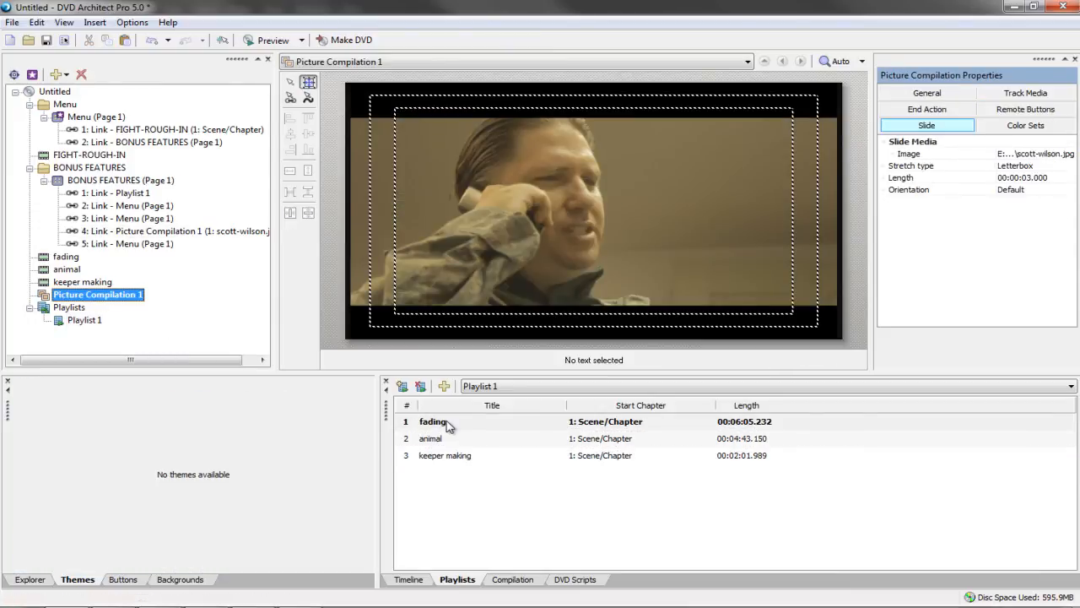
{"action": "left_click", "coordinate": [432, 440]}
{"action": "left_click", "coordinate": [435, 457]}
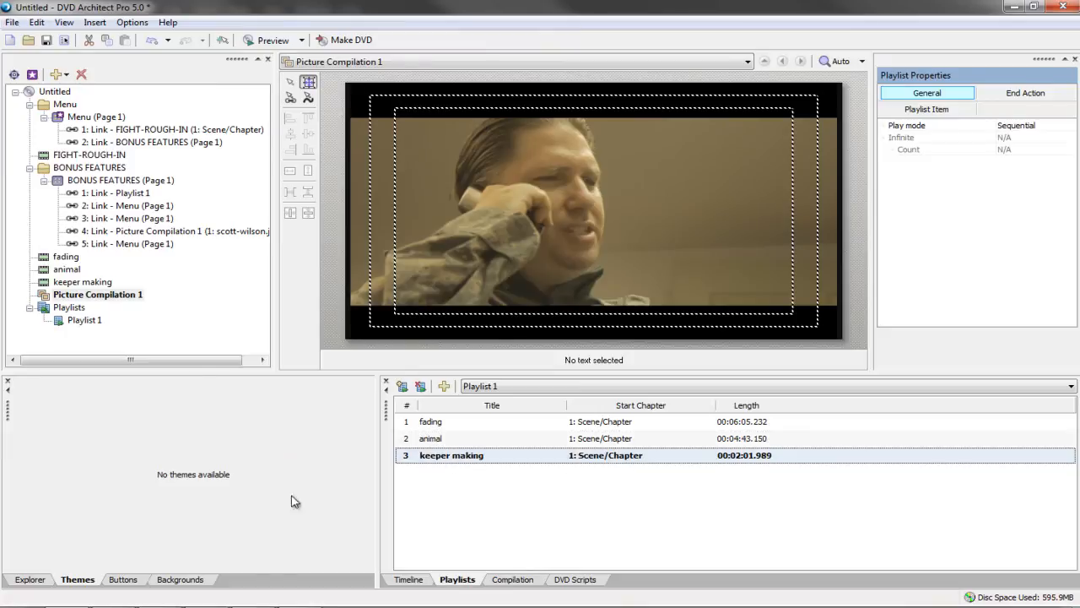
{"action": "left_click", "coordinate": [508, 580]}
{"action": "left_click", "coordinate": [453, 456]}
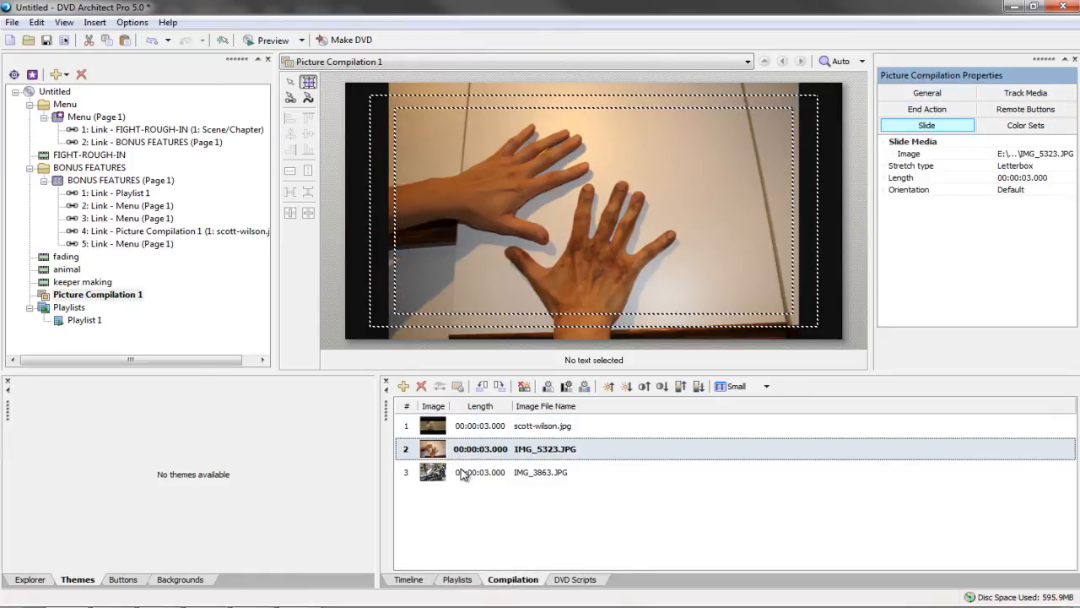
{"action": "left_click", "coordinate": [464, 474]}
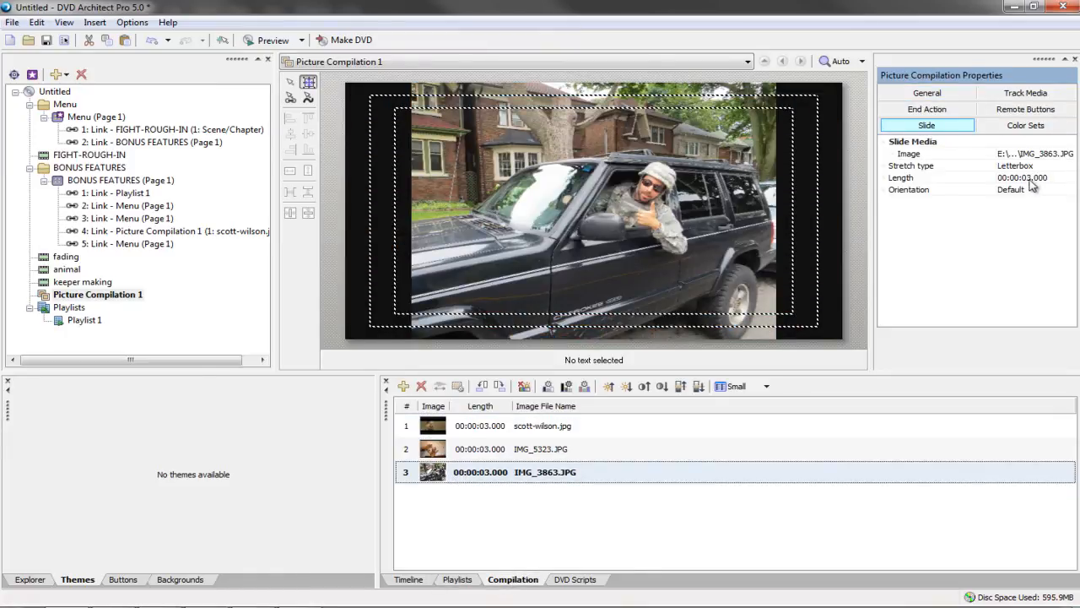
Inspect the BEHIND THE SCENES button's destinations, then open the main menu THE RUNNER
{"action": "left_click", "coordinate": [84, 180]}
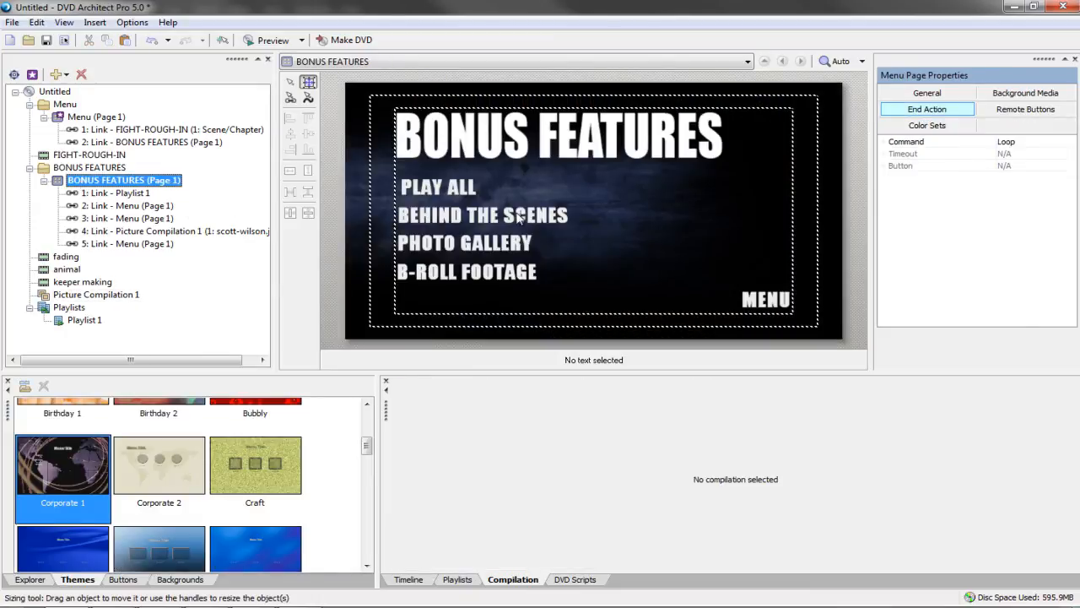
{"action": "left_click", "coordinate": [519, 218]}
{"action": "left_click", "coordinate": [483, 275]}
{"action": "left_click", "coordinate": [521, 218]}
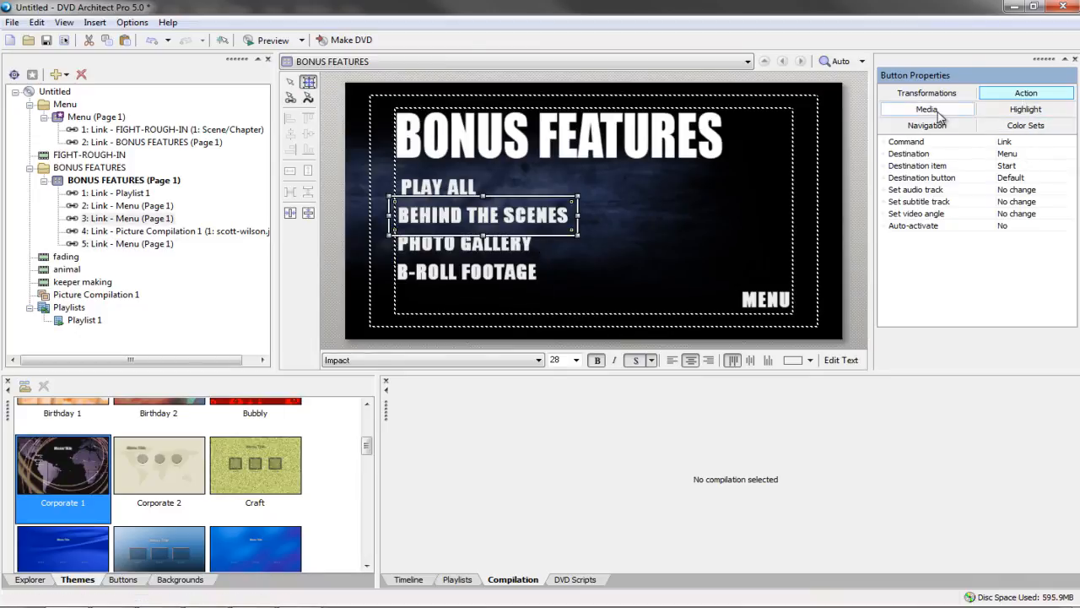
{"action": "left_click", "coordinate": [1007, 154]}
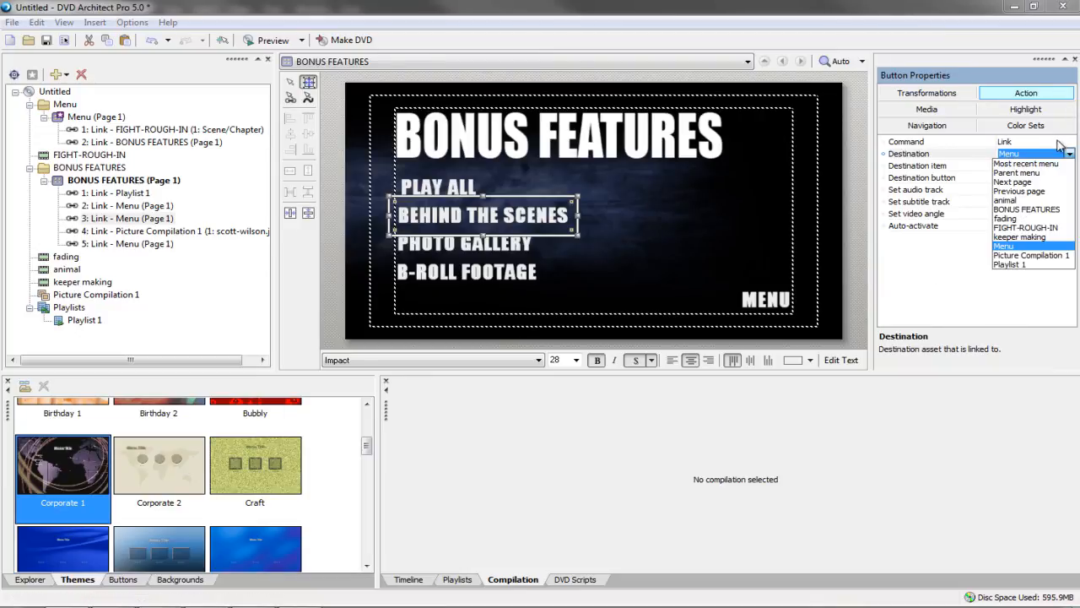
{"action": "left_click", "coordinate": [734, 206]}
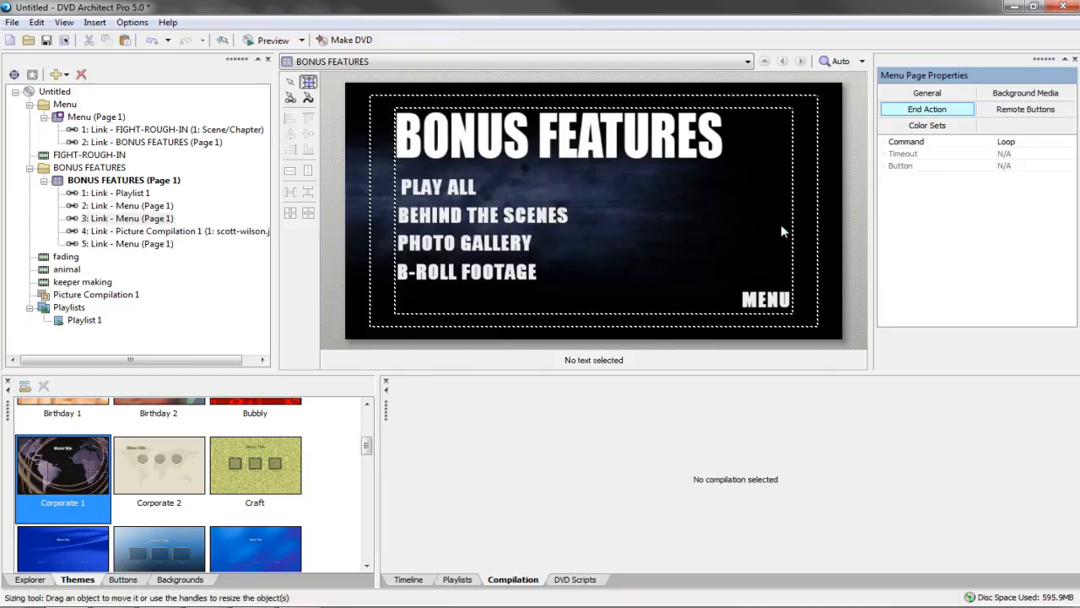
{"action": "double_click", "coordinate": [768, 301]}
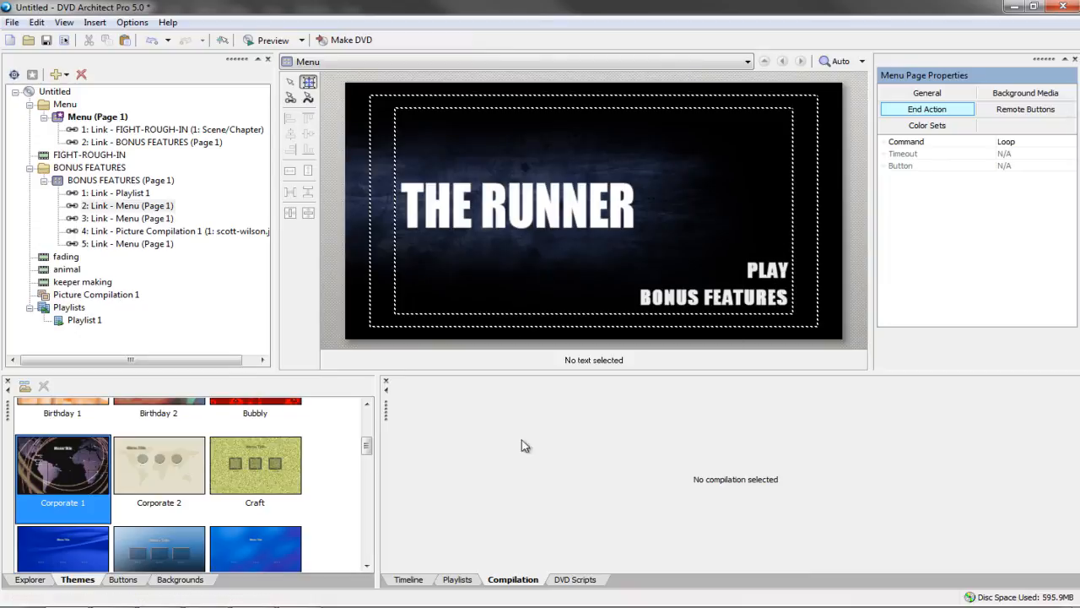
Start the Make DVD wizard with Prepare chosen and browse for a prepare folder
{"action": "left_click", "coordinate": [413, 579]}
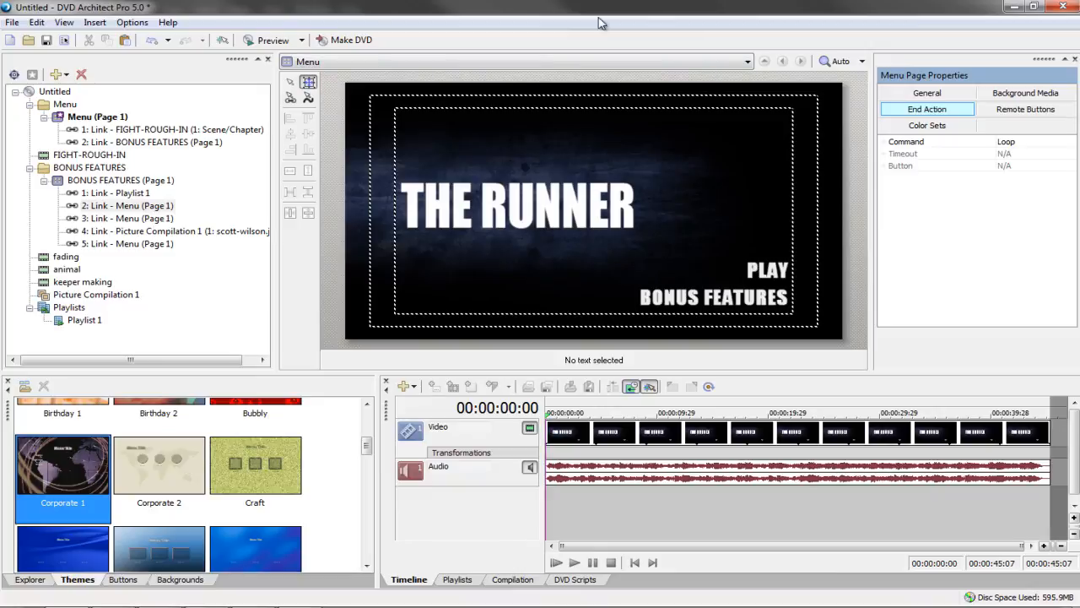
{"action": "left_click", "coordinate": [352, 43]}
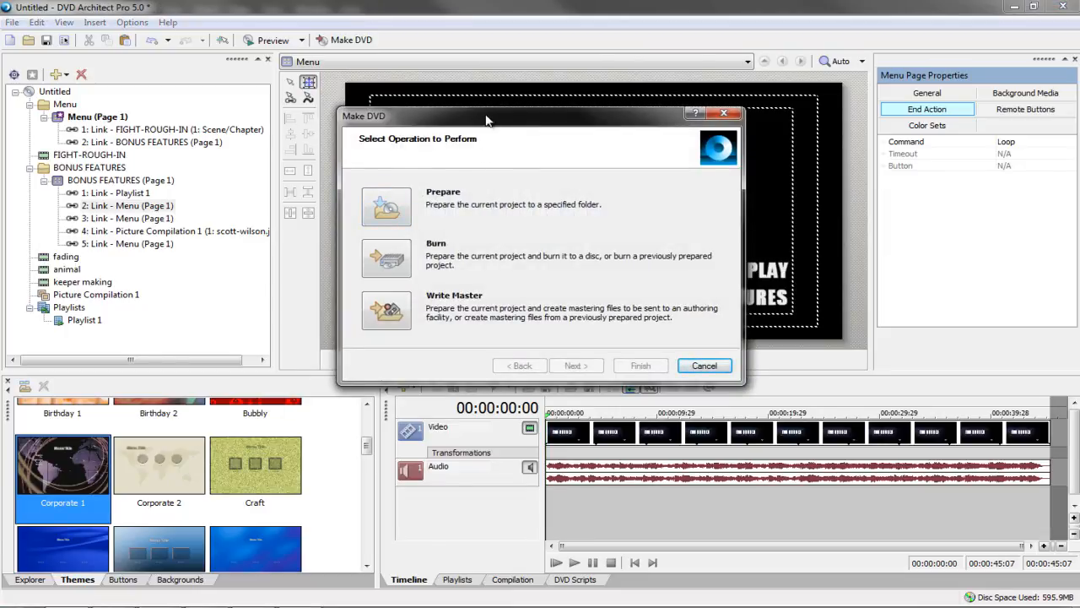
{"action": "left_click_drag", "start_coordinate": [486, 121], "coordinate": [507, 119]}
{"action": "left_click", "coordinate": [413, 208]}
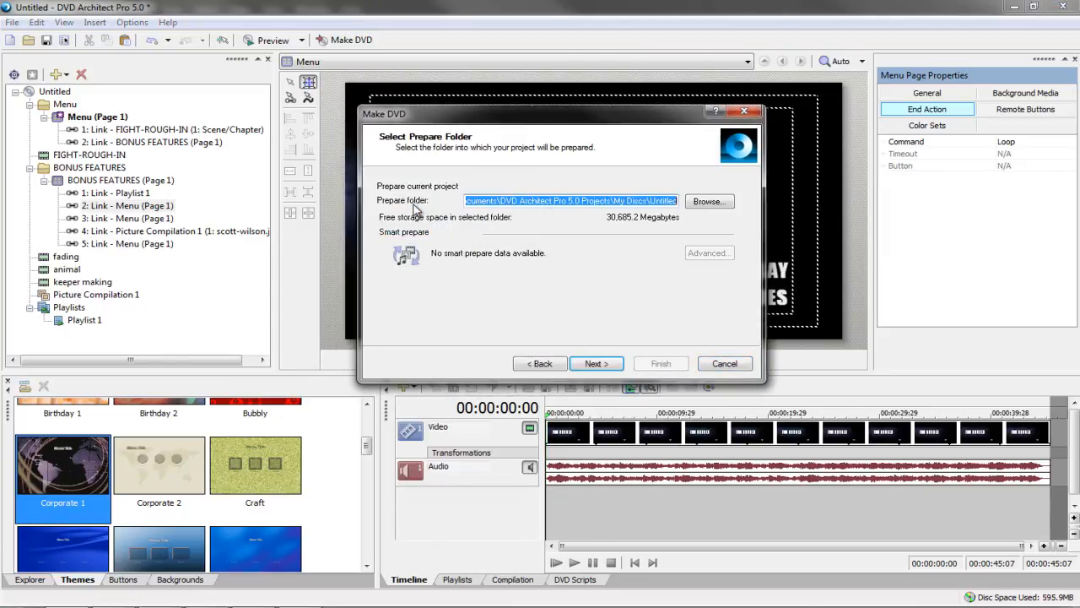
{"action": "left_click", "coordinate": [708, 201]}
Create a folder 'DVD' in E:\screen capture and set it as the prepare location
{"action": "left_click_drag", "start_coordinate": [641, 318], "coordinate": [643, 283]}
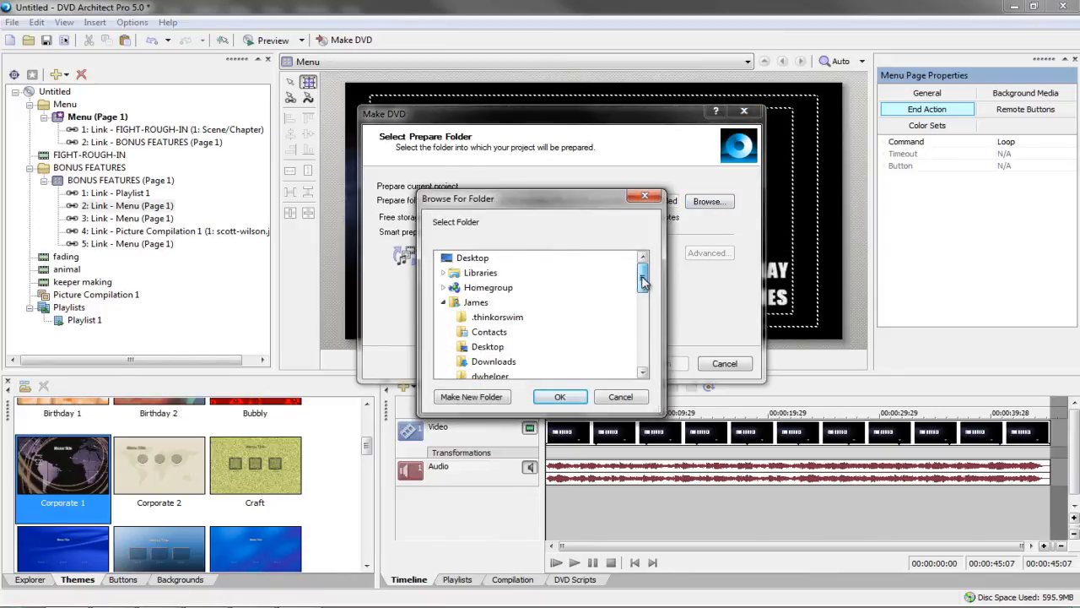
{"action": "left_click", "coordinate": [443, 302]}
{"action": "left_click", "coordinate": [483, 318]}
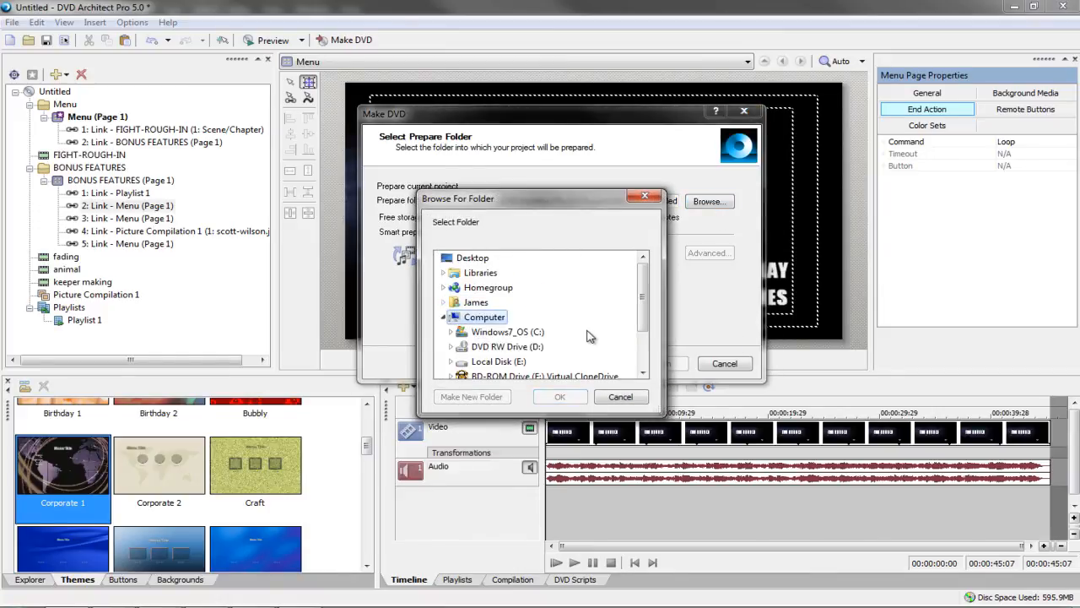
{"action": "scroll", "coordinate": [589, 335], "scroll_direction": "down", "scroll_amount": 1}
{"action": "left_click", "coordinate": [506, 333]}
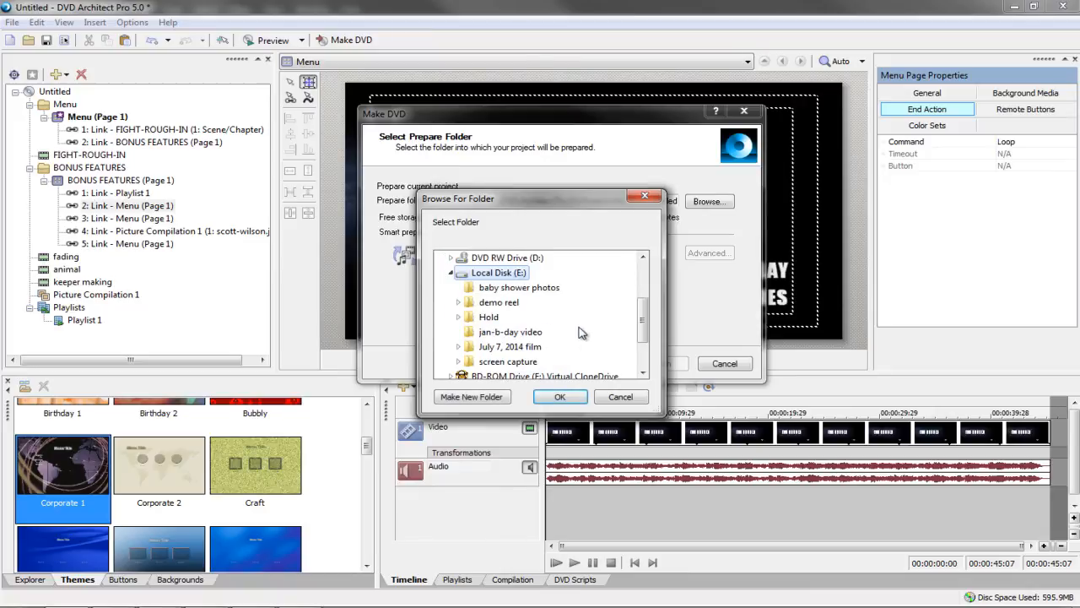
{"action": "left_click", "coordinate": [511, 361]}
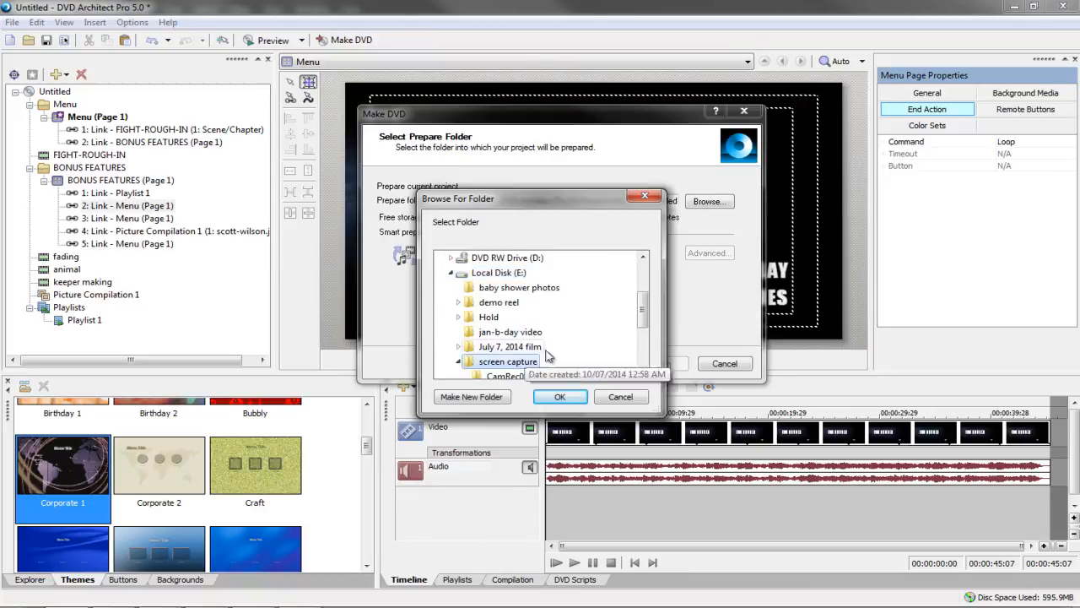
{"action": "left_click", "coordinate": [474, 399]}
{"action": "type", "text": "DVD"}
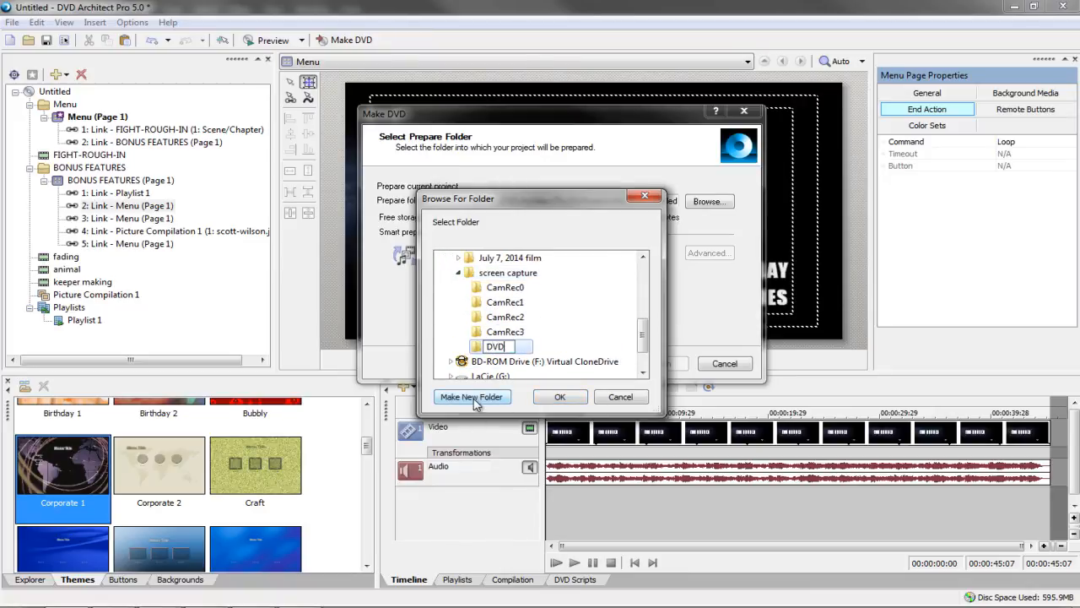
{"action": "key", "text": "Return"}
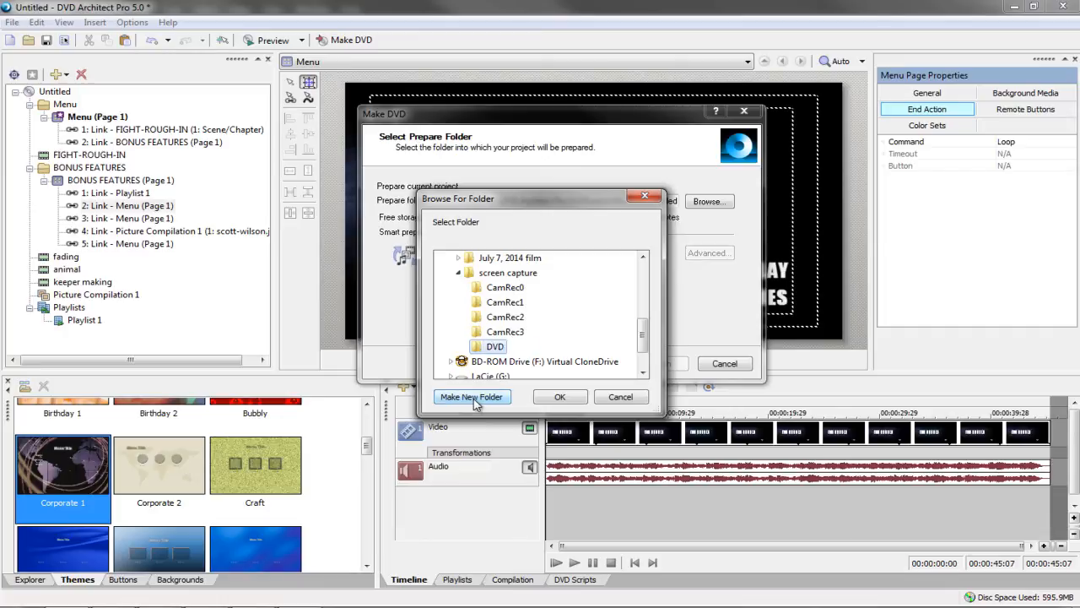
{"action": "left_click", "coordinate": [563, 399]}
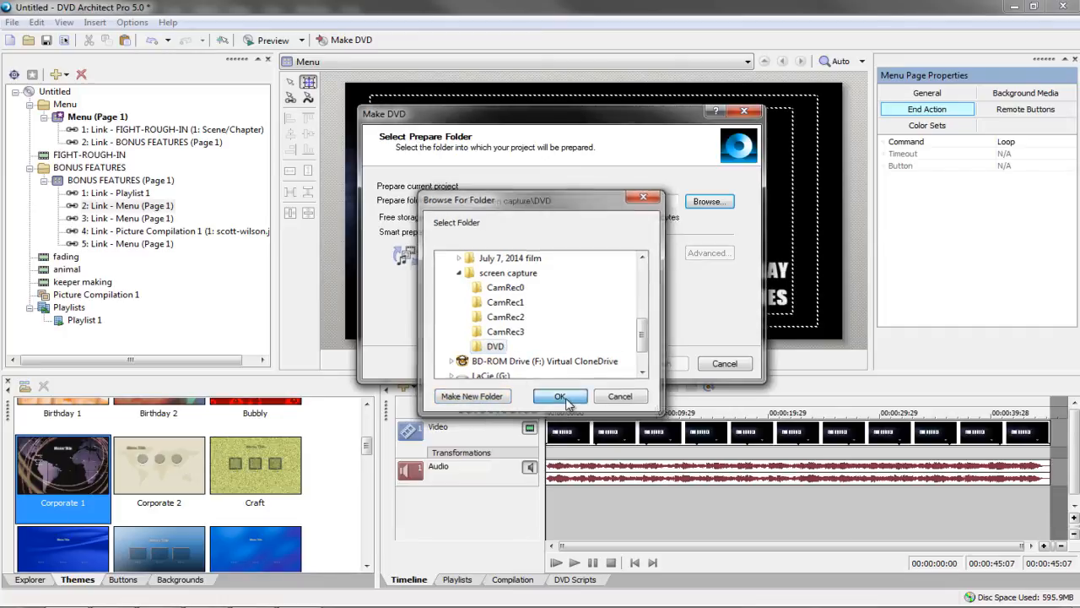
Proceed through to Finish to start preparing, then cancel the render
{"action": "left_click", "coordinate": [596, 363]}
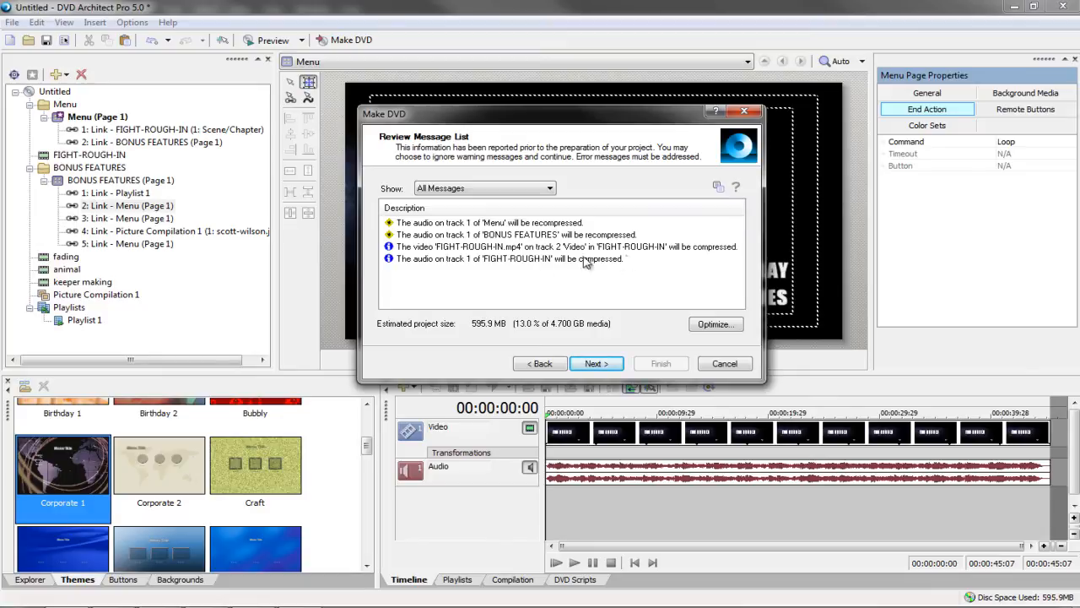
{"action": "left_click", "coordinate": [597, 364]}
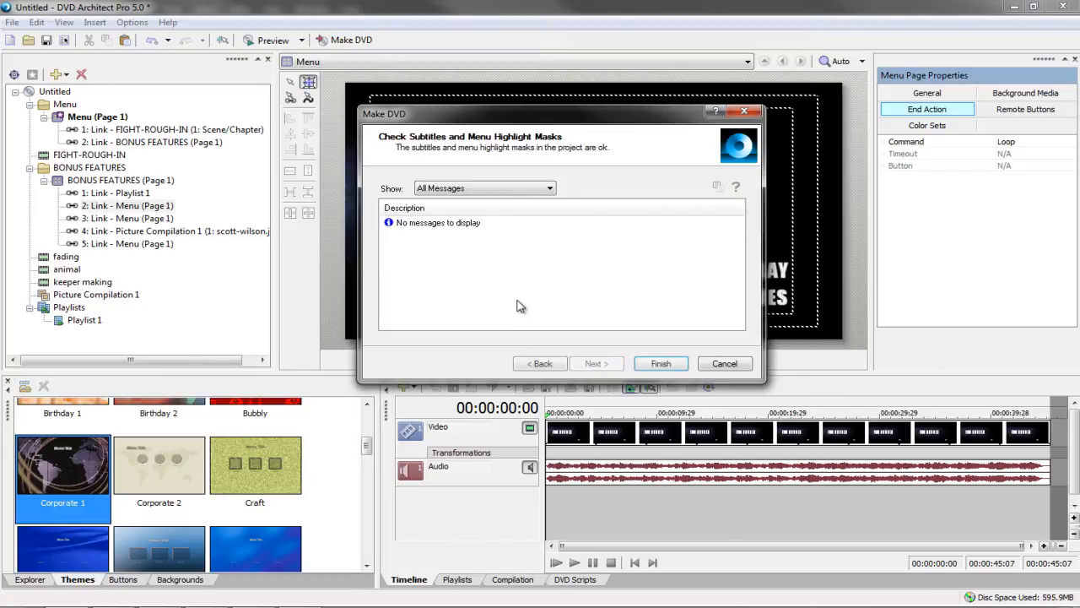
{"action": "left_click", "coordinate": [657, 363]}
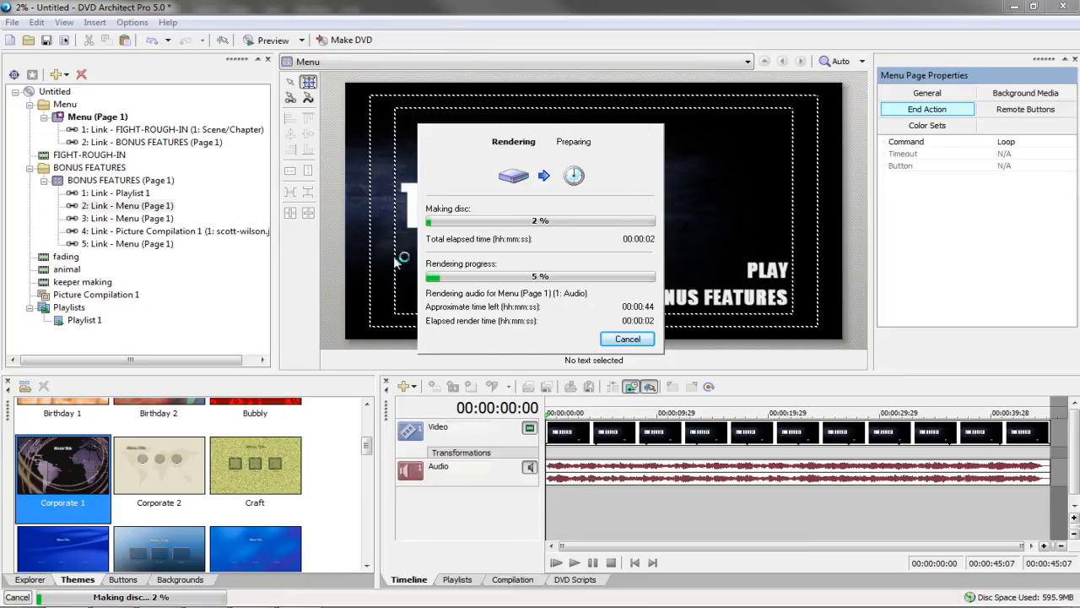
{"action": "left_click", "coordinate": [622, 341]}
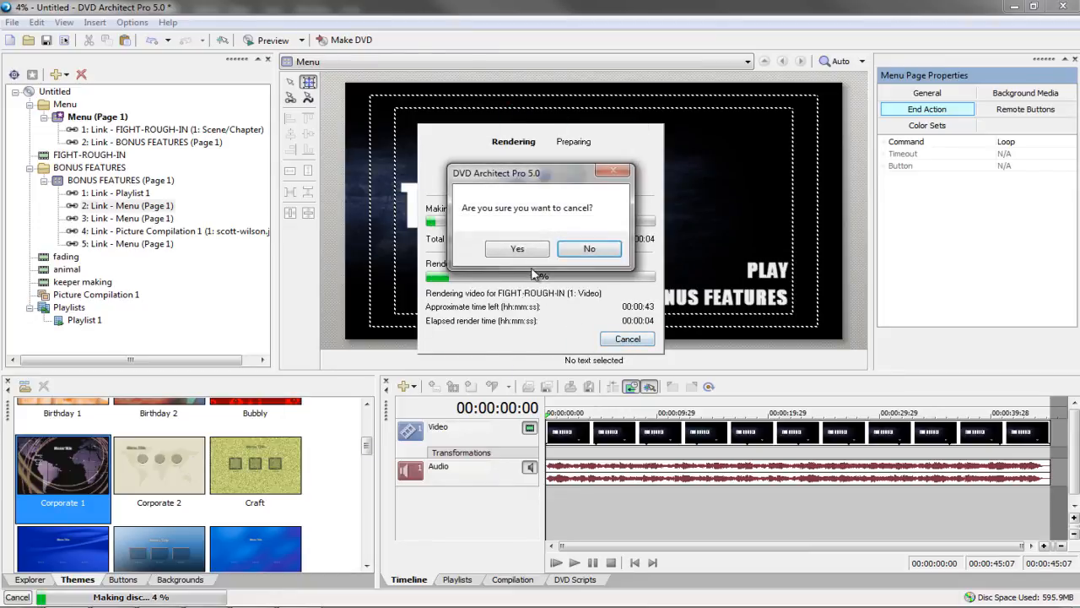
{"action": "left_click", "coordinate": [517, 248]}
{"action": "left_click", "coordinate": [596, 262]}
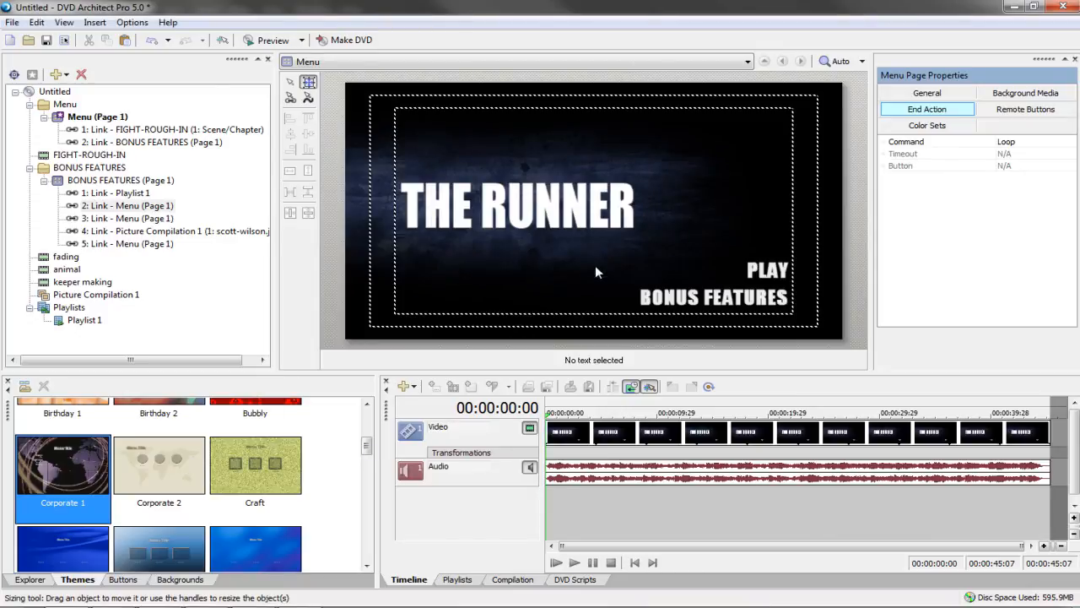
Choose Burn in the Make DVD wizard and set the folder to E:\screen capture\DVD
{"action": "left_click", "coordinate": [346, 40]}
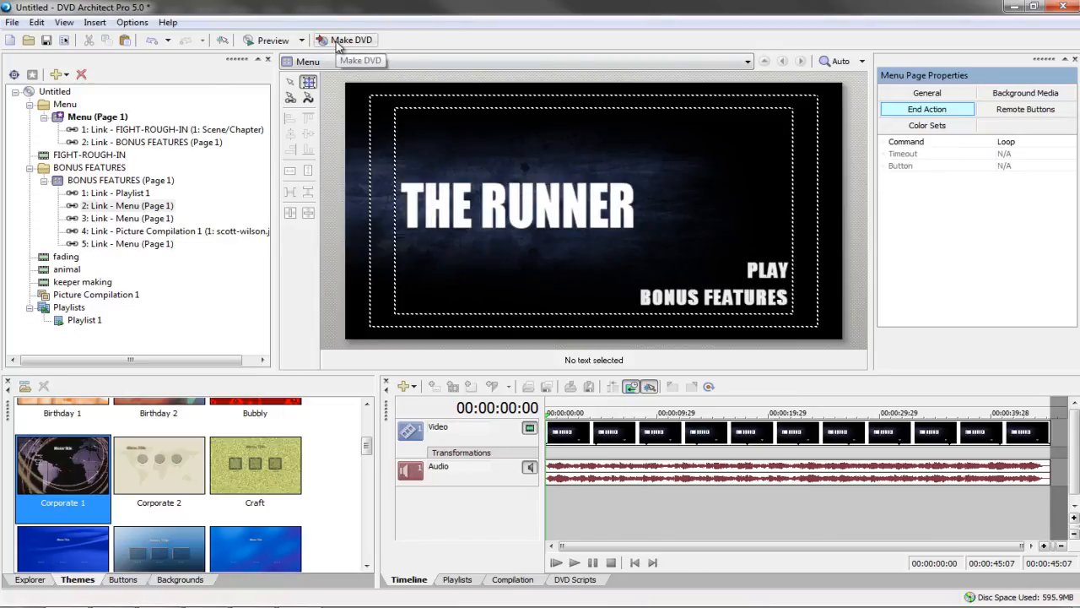
{"action": "left_click", "coordinate": [387, 260]}
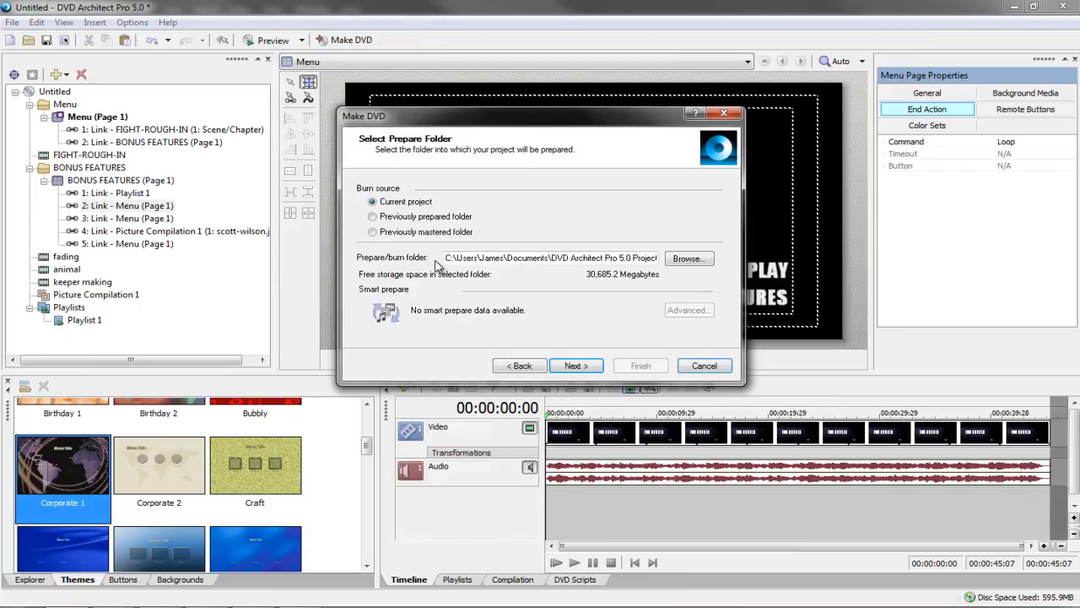
{"action": "left_click", "coordinate": [690, 258]}
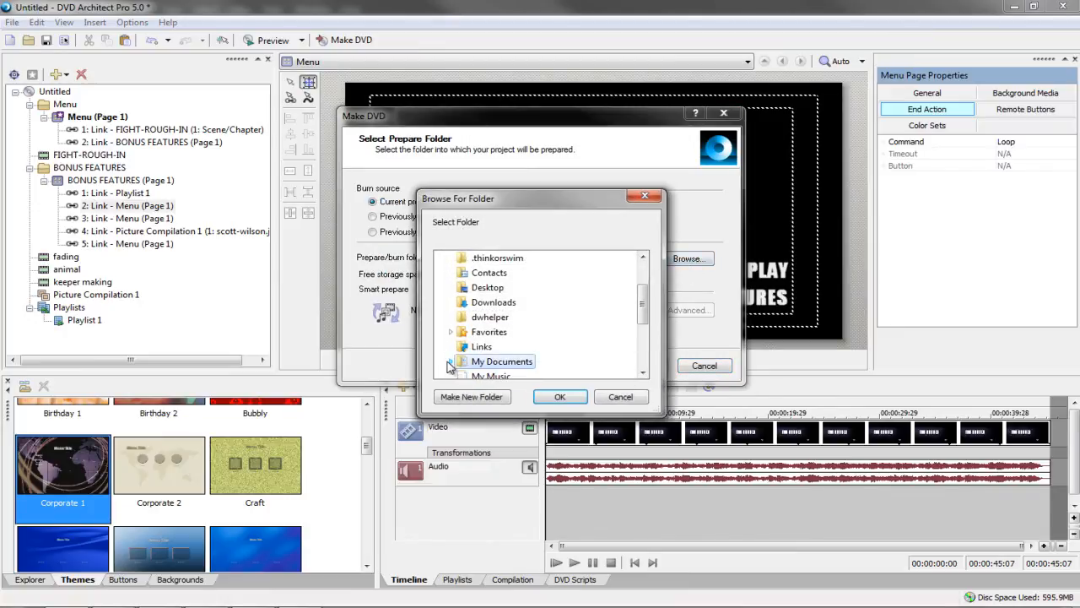
{"action": "scroll", "coordinate": [506, 338], "scroll_direction": "up", "scroll_amount": 2}
{"action": "double_click", "coordinate": [476, 304]}
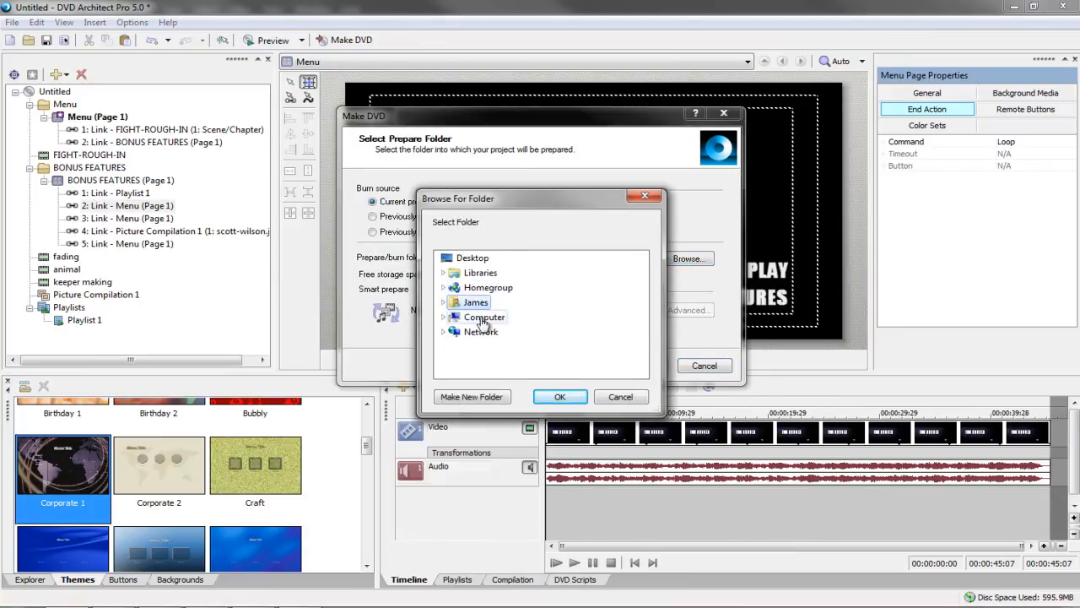
{"action": "left_click", "coordinate": [491, 320]}
{"action": "scroll", "coordinate": [500, 325], "scroll_direction": "down", "scroll_amount": 2}
{"action": "left_click", "coordinate": [513, 304]}
{"action": "scroll", "coordinate": [514, 309], "scroll_direction": "down", "scroll_amount": 3}
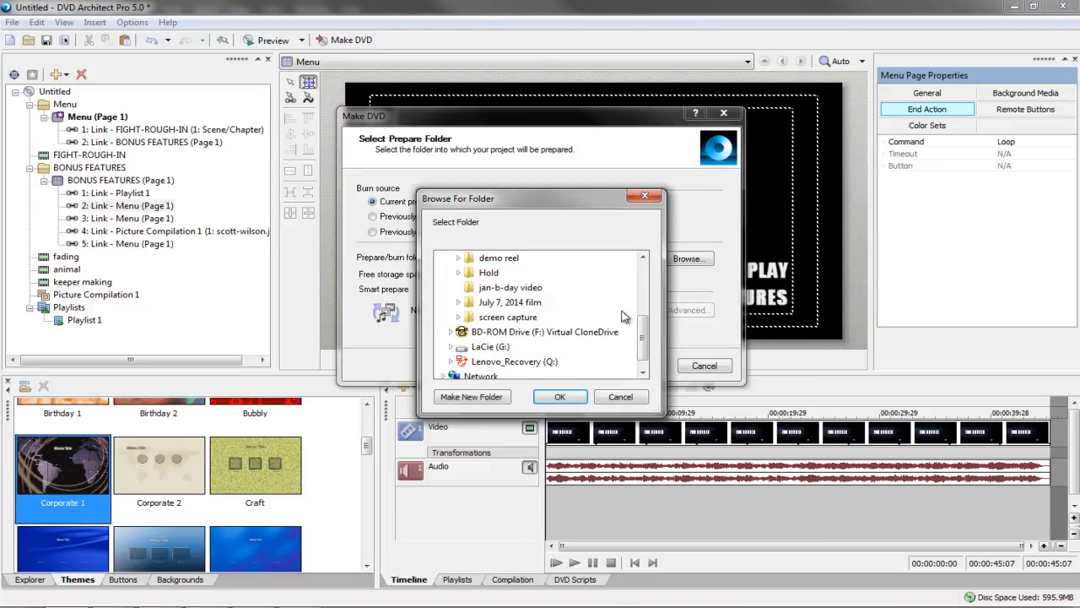
{"action": "double_click", "coordinate": [503, 316]}
{"action": "left_click", "coordinate": [497, 347]}
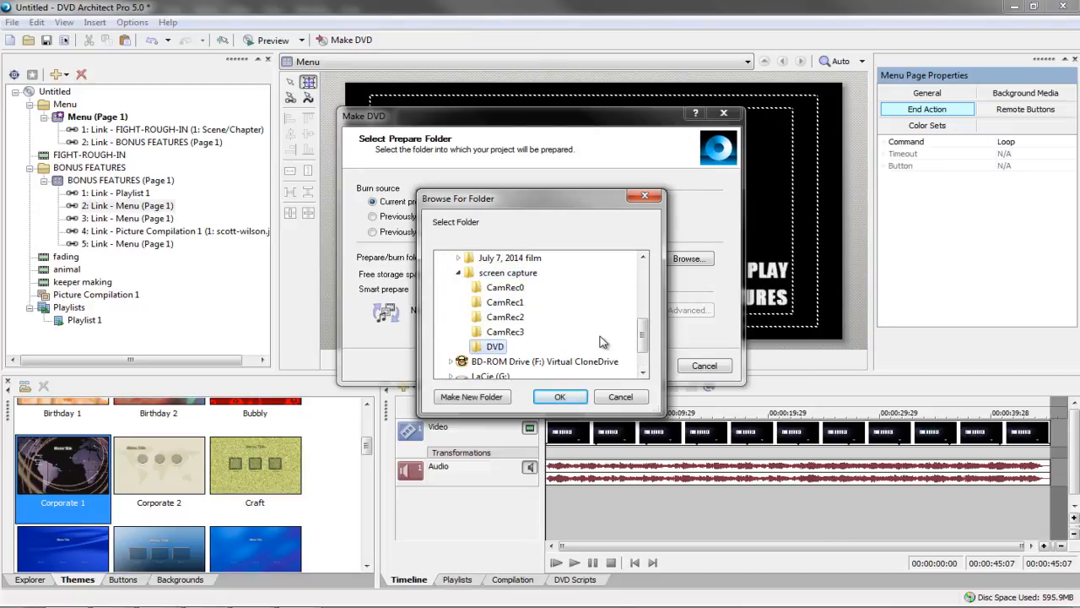
{"action": "scroll", "coordinate": [507, 342], "scroll_direction": "down", "scroll_amount": 1}
{"action": "left_click", "coordinate": [559, 397]}
Set the volume name THE_RUNNER and burn speed 8.0x, then start burning
{"action": "left_click", "coordinate": [577, 368]}
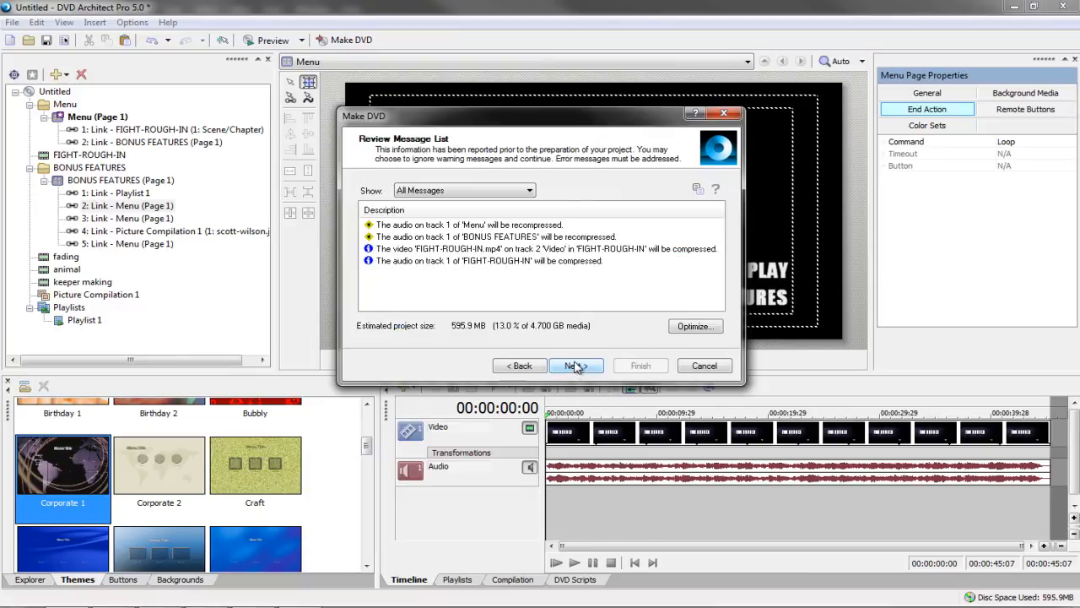
{"action": "left_click", "coordinate": [572, 367]}
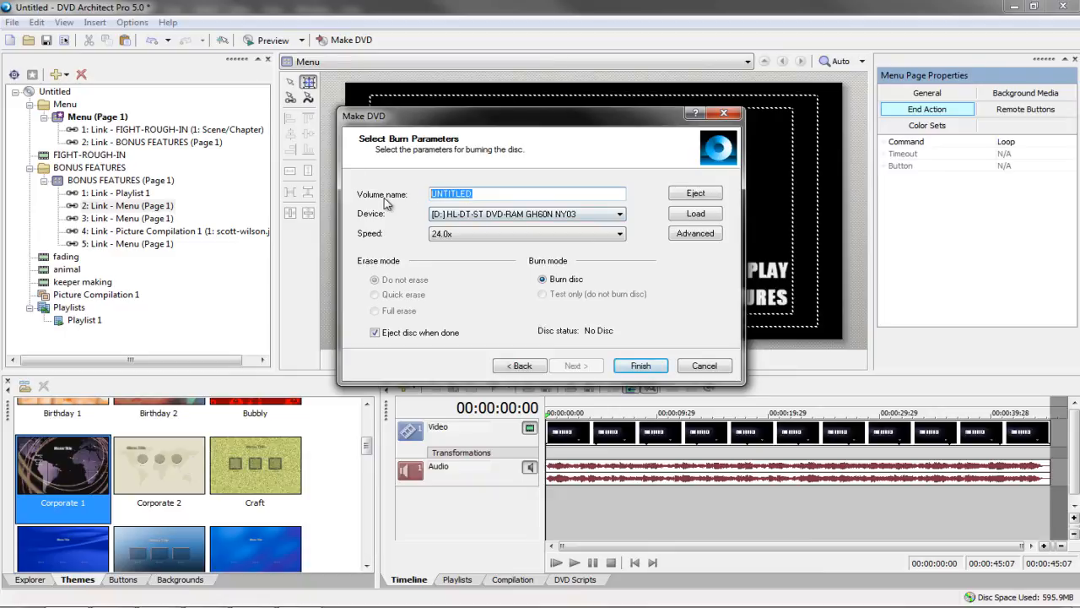
{"action": "type", "text": "THE_RUNNER"}
{"action": "left_click", "coordinate": [487, 234]}
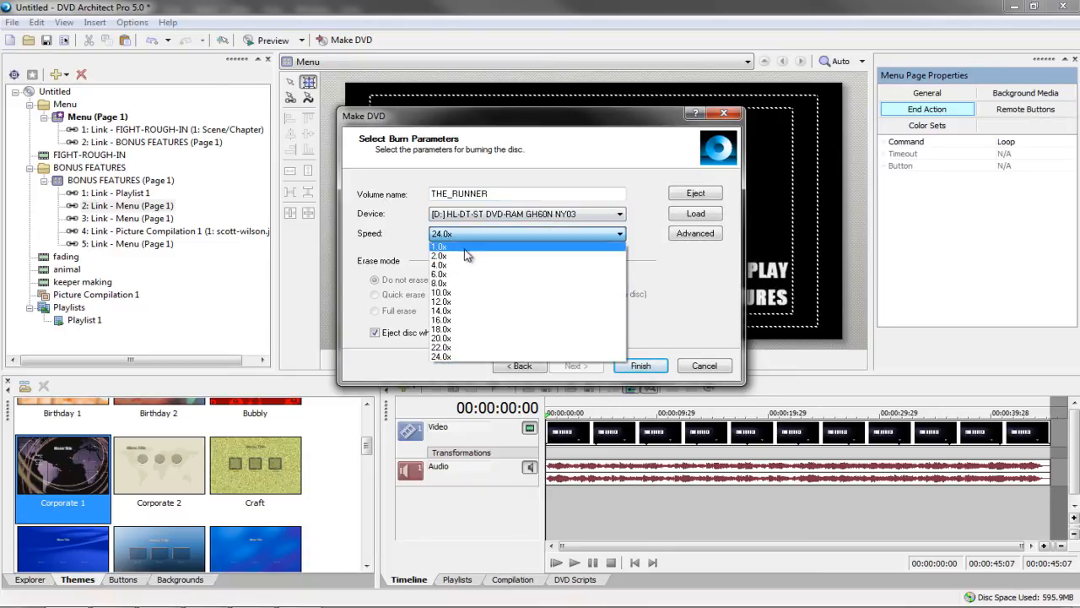
{"action": "left_click", "coordinate": [464, 284]}
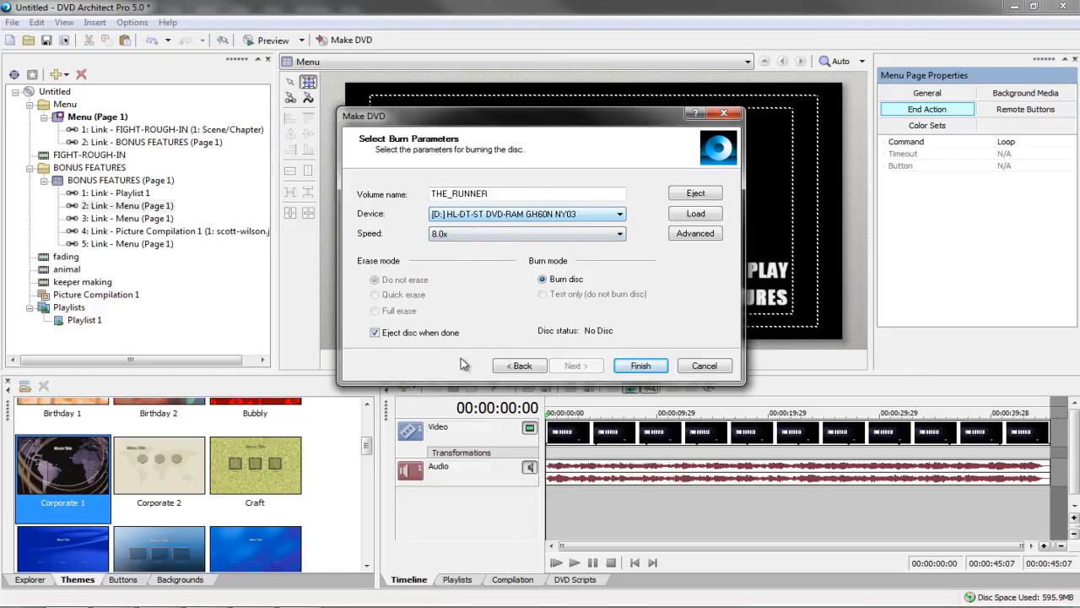
{"action": "left_click", "coordinate": [631, 366]}
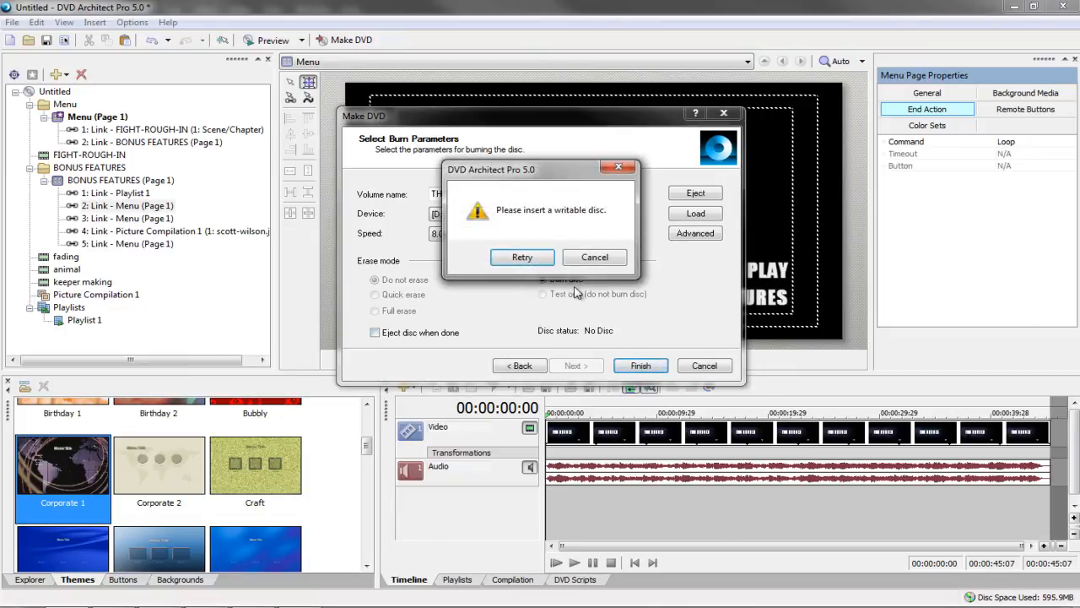
Cancel the missing-disc prompt and close the wizard without burning
{"action": "left_click", "coordinate": [595, 257]}
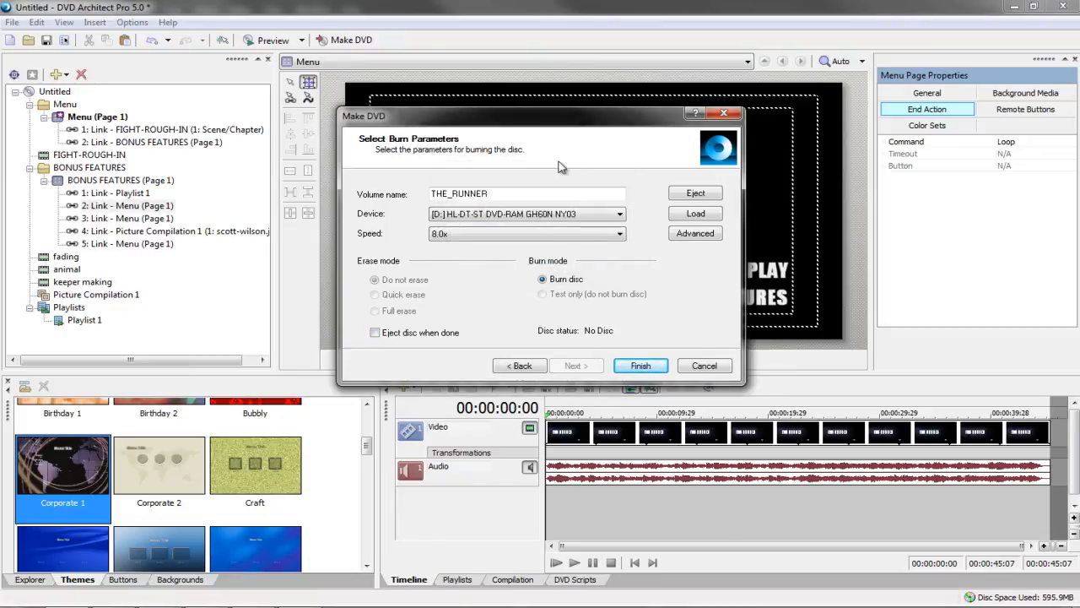
{"action": "left_click_drag", "start_coordinate": [558, 122], "coordinate": [554, 156]}
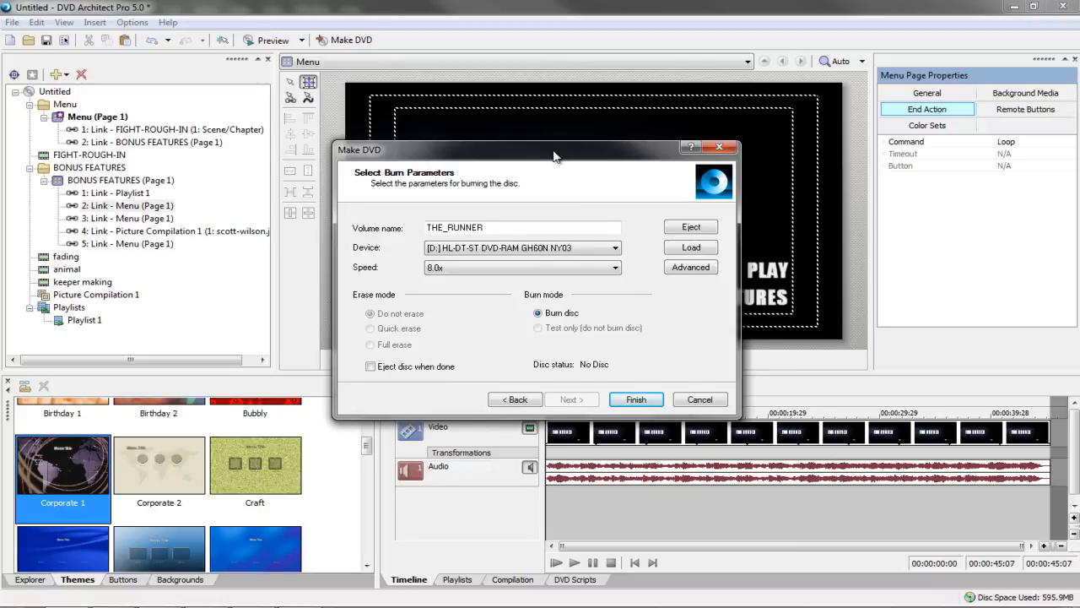
{"action": "left_click_drag", "start_coordinate": [555, 156], "coordinate": [572, 134]}
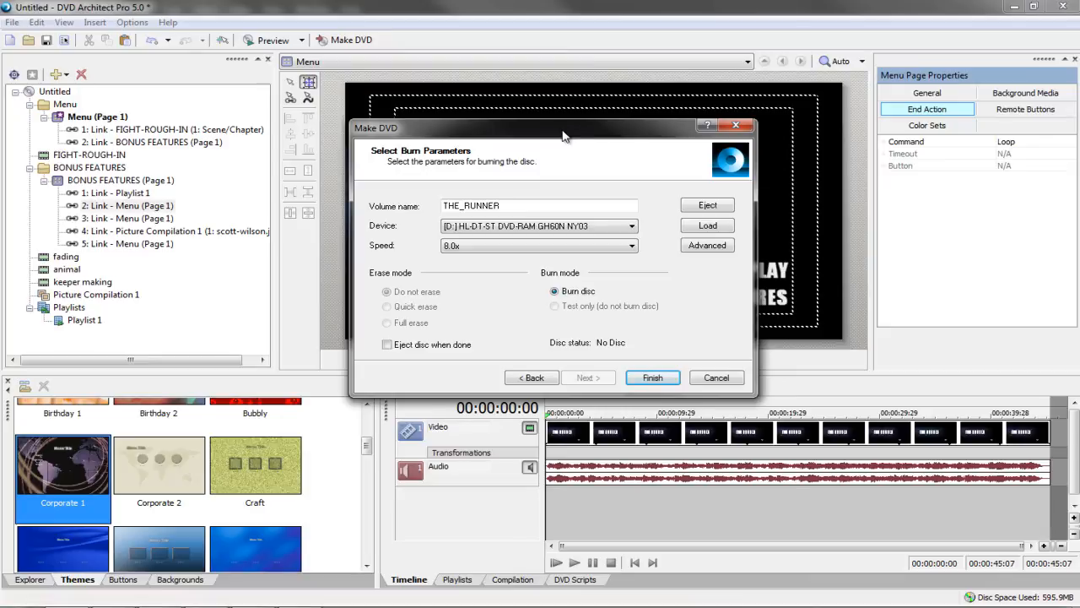
{"action": "left_click", "coordinate": [716, 378]}
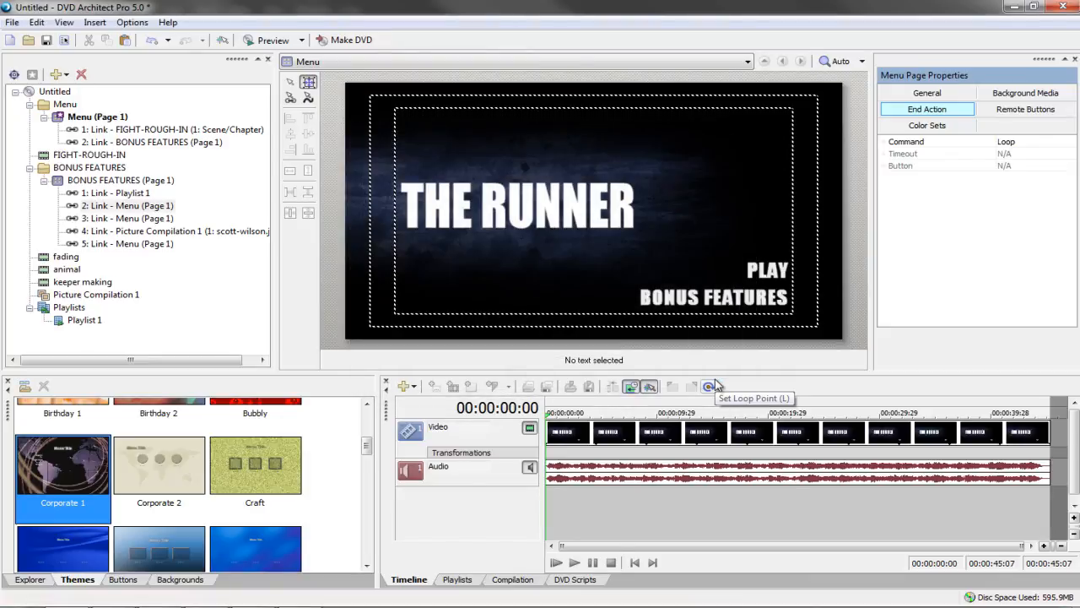